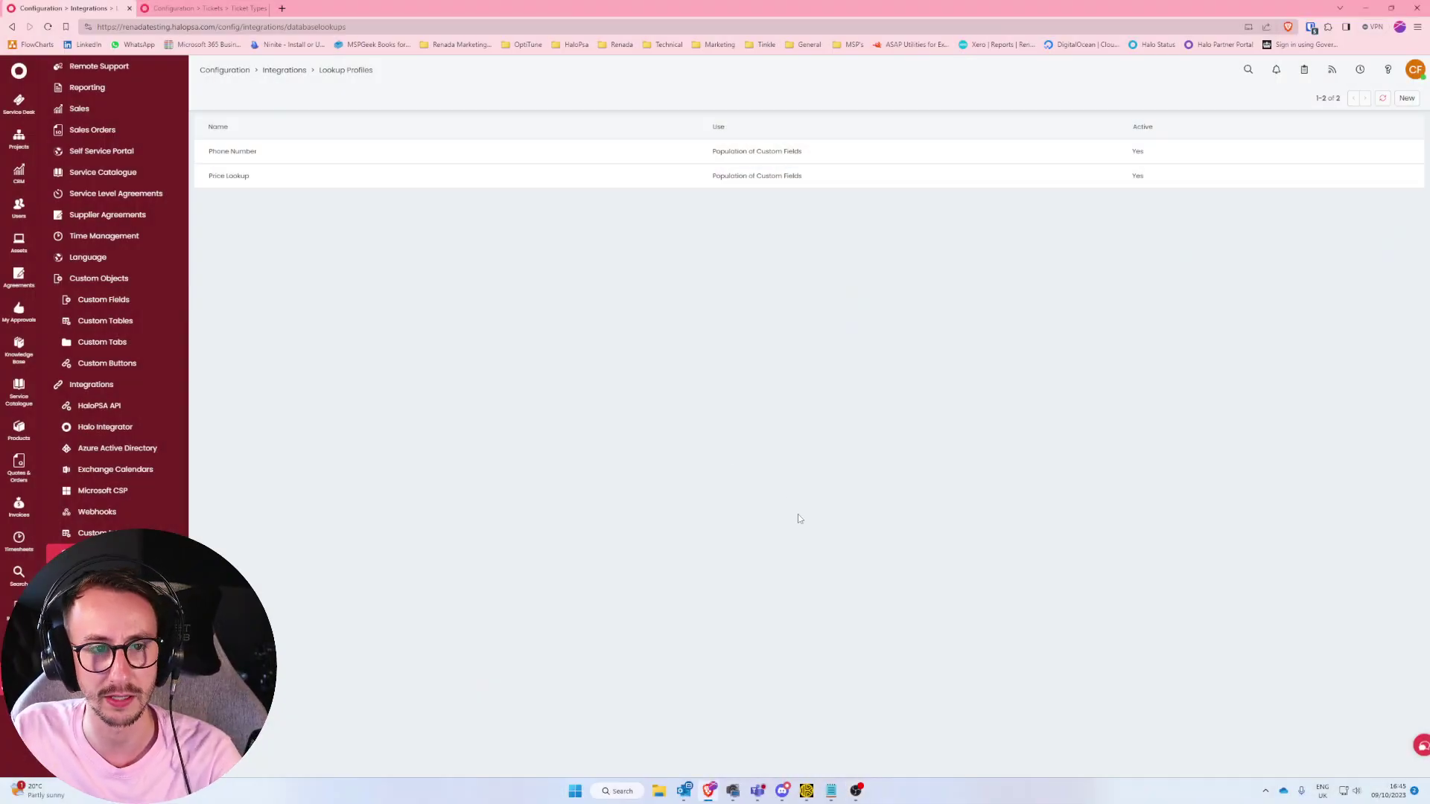
Put the browser in full screen and zoom the Lookup Profiles page to 125%.
{"action": "key", "text": "F11"}
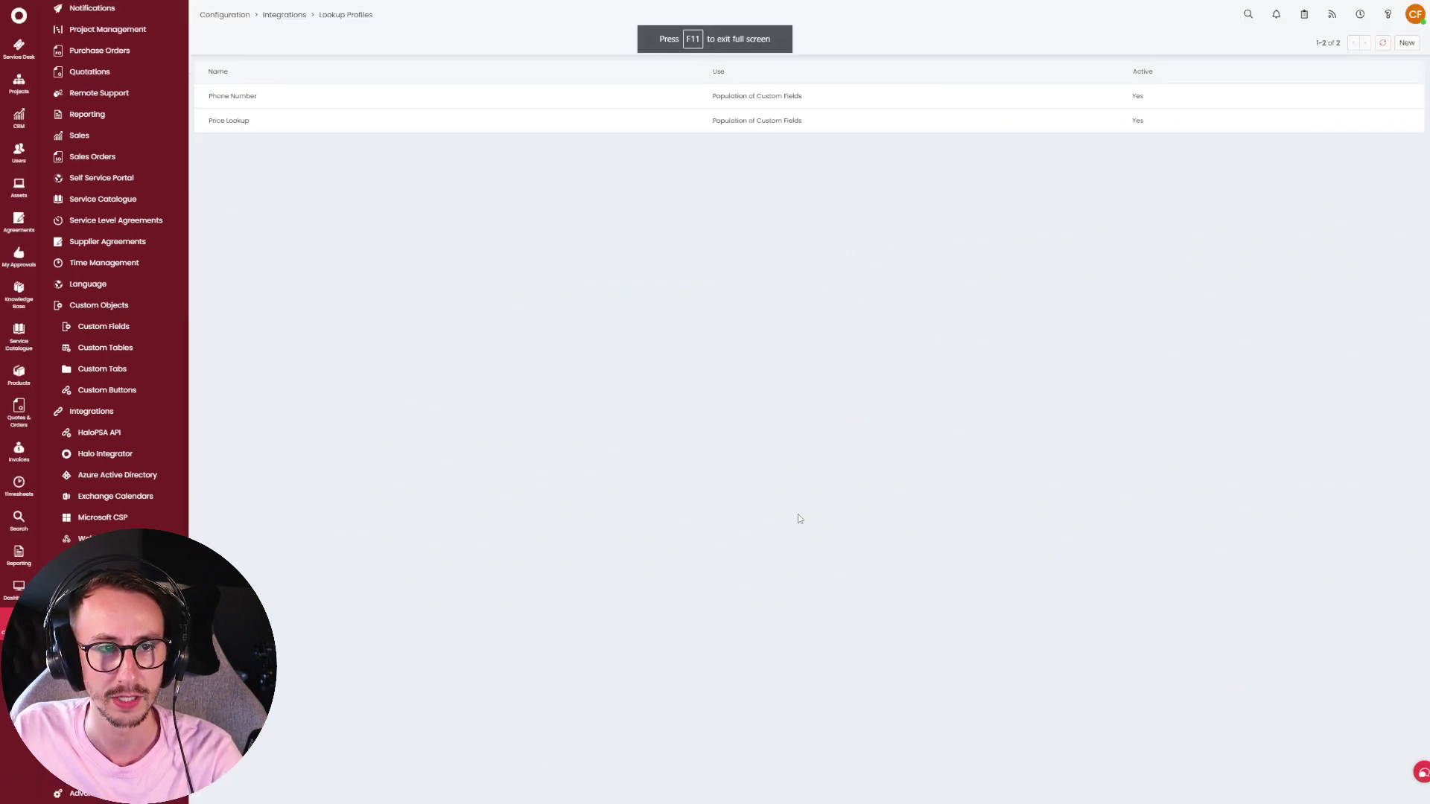
{"action": "key", "text": "ctrl+plus"}
{"action": "key", "text": "ctrl+plus"}
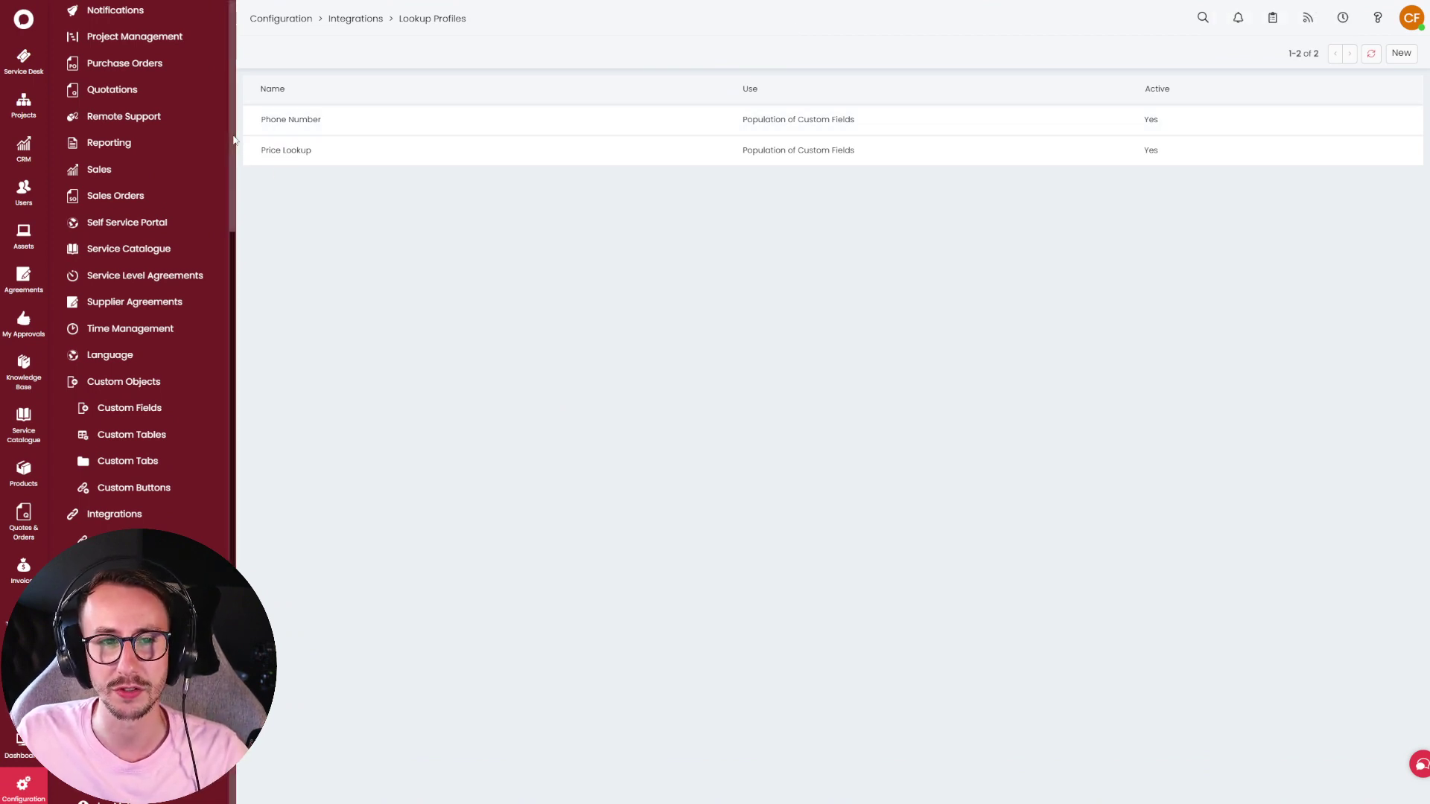
Start a New Ticket showing MonthlyLicences Item 4, Cost 34 and Price 100, with Total empty.
{"action": "left_click", "coordinate": [24, 60]}
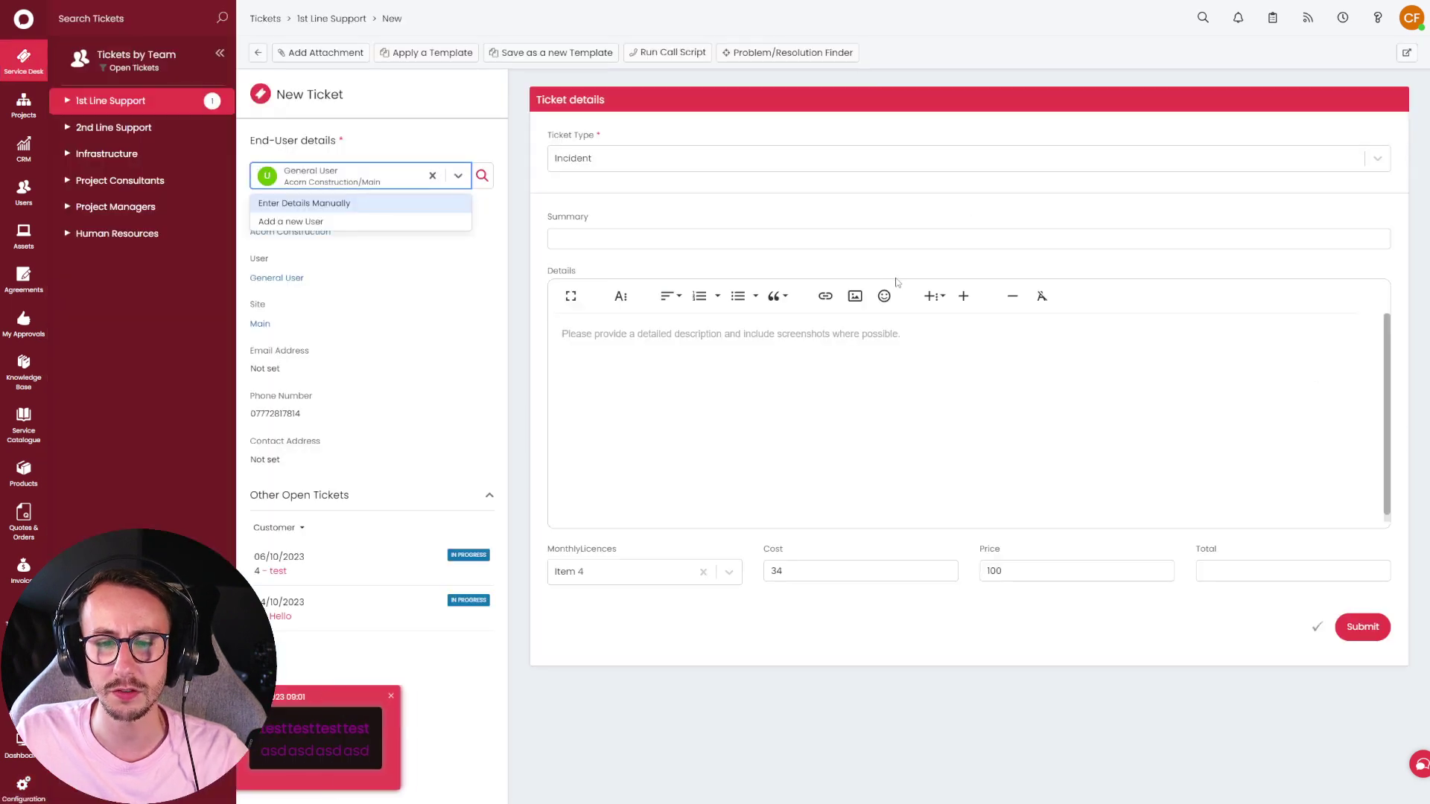
{"action": "left_click", "coordinate": [506, 215]}
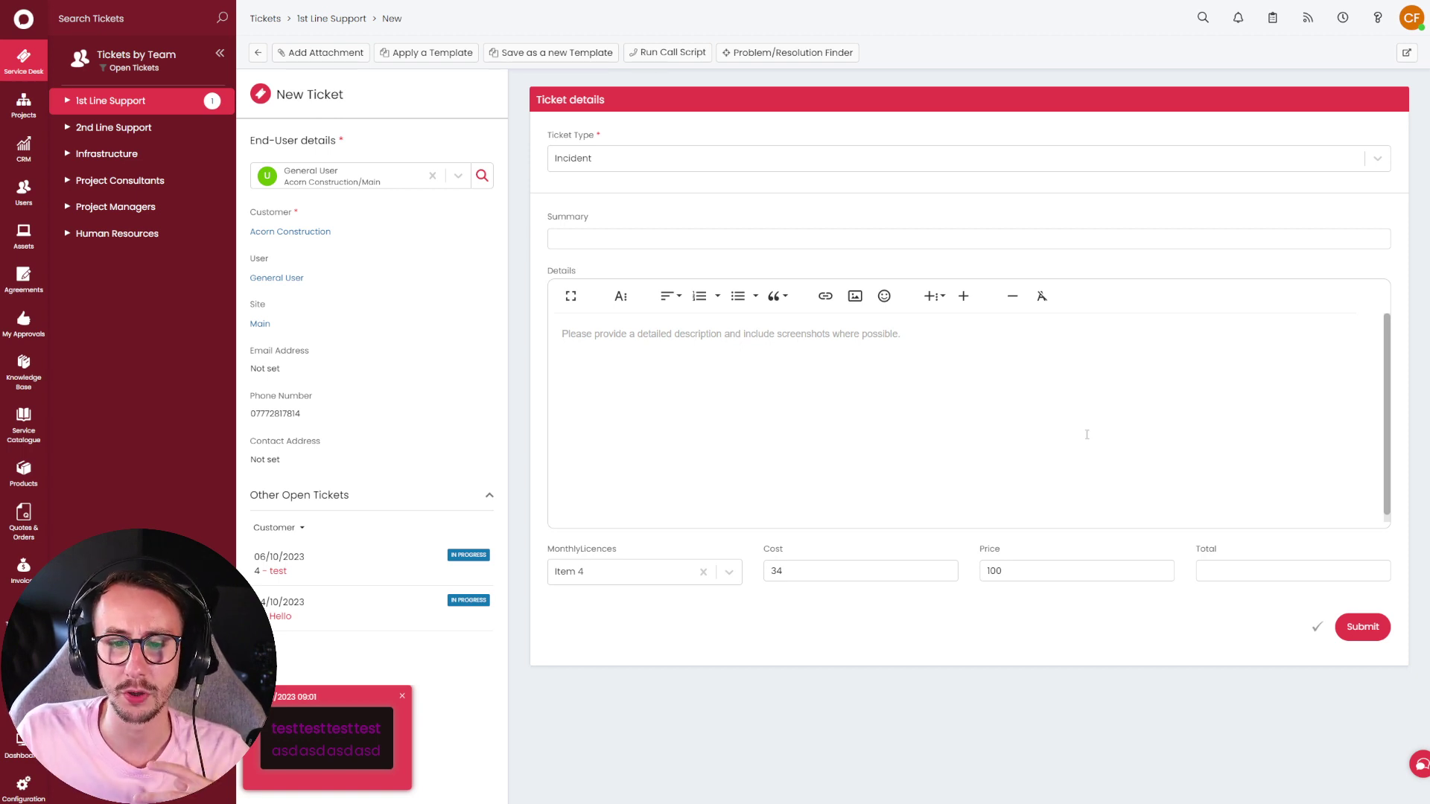
{"action": "left_click", "coordinate": [1004, 568]}
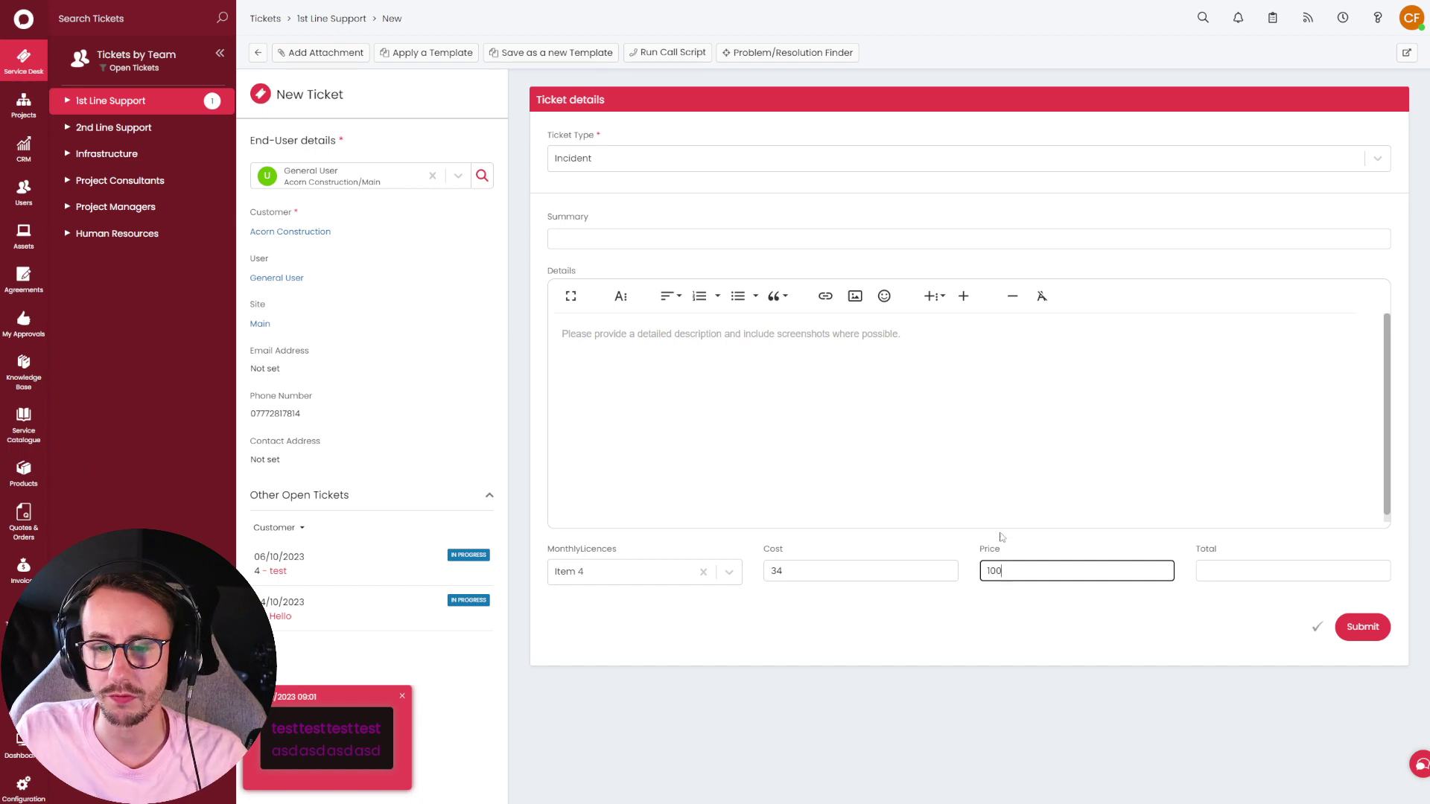
{"action": "left_click", "coordinate": [1005, 549]}
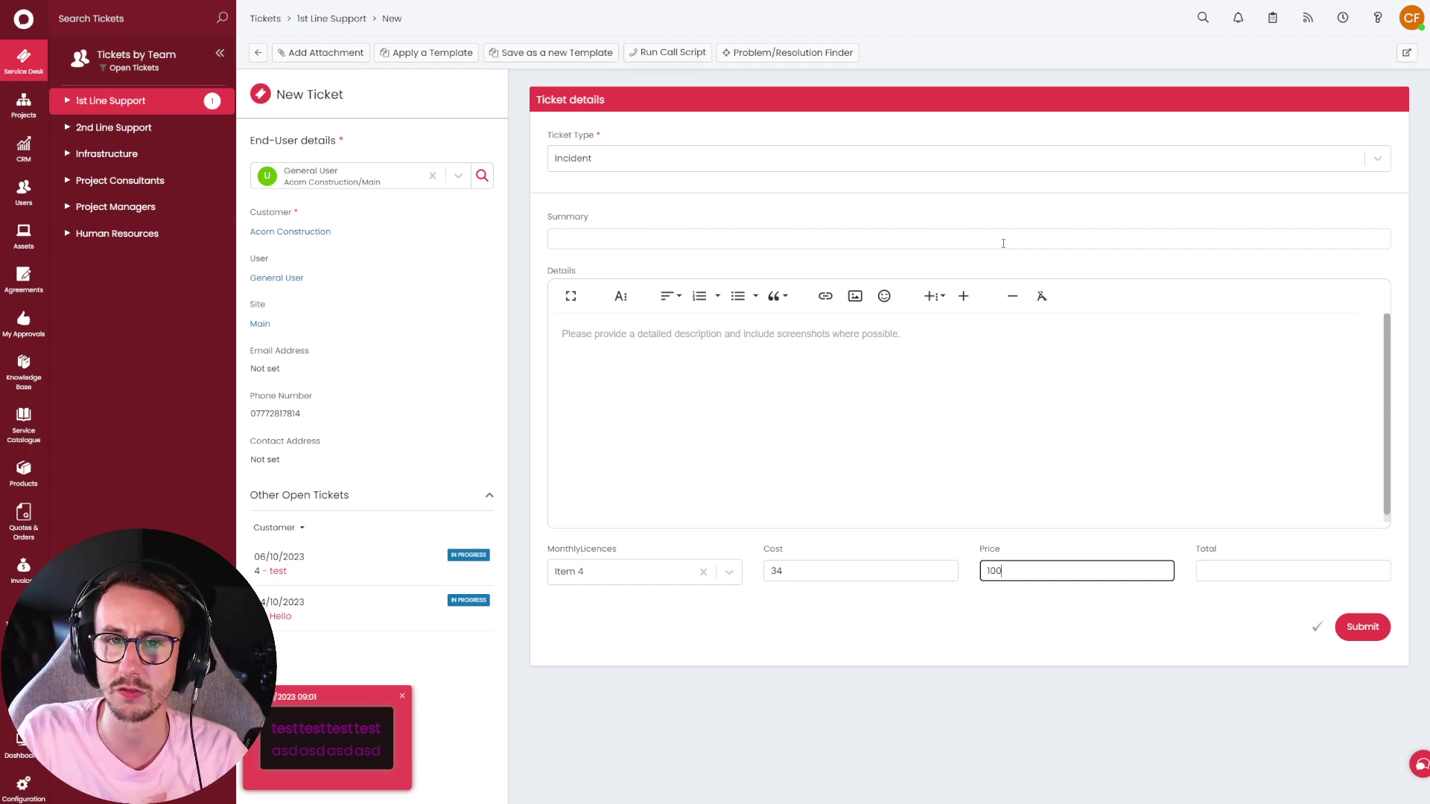
{"action": "left_click", "coordinate": [755, 618]}
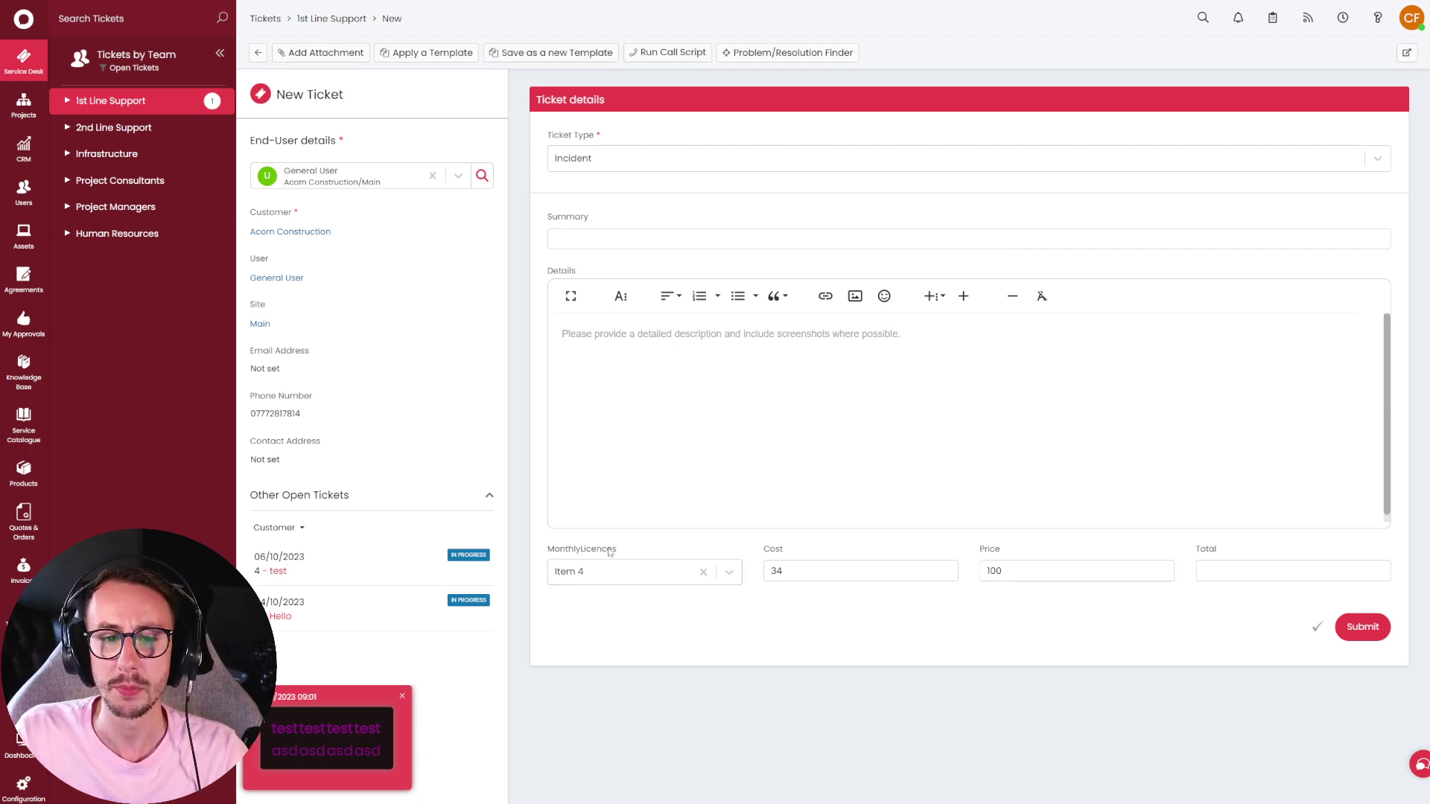
Switch MonthlyLicences between Item 3 and Item 4 repeatedly to watch Cost update.
{"action": "left_click_drag", "start_coordinate": [623, 552], "coordinate": [545, 552]}
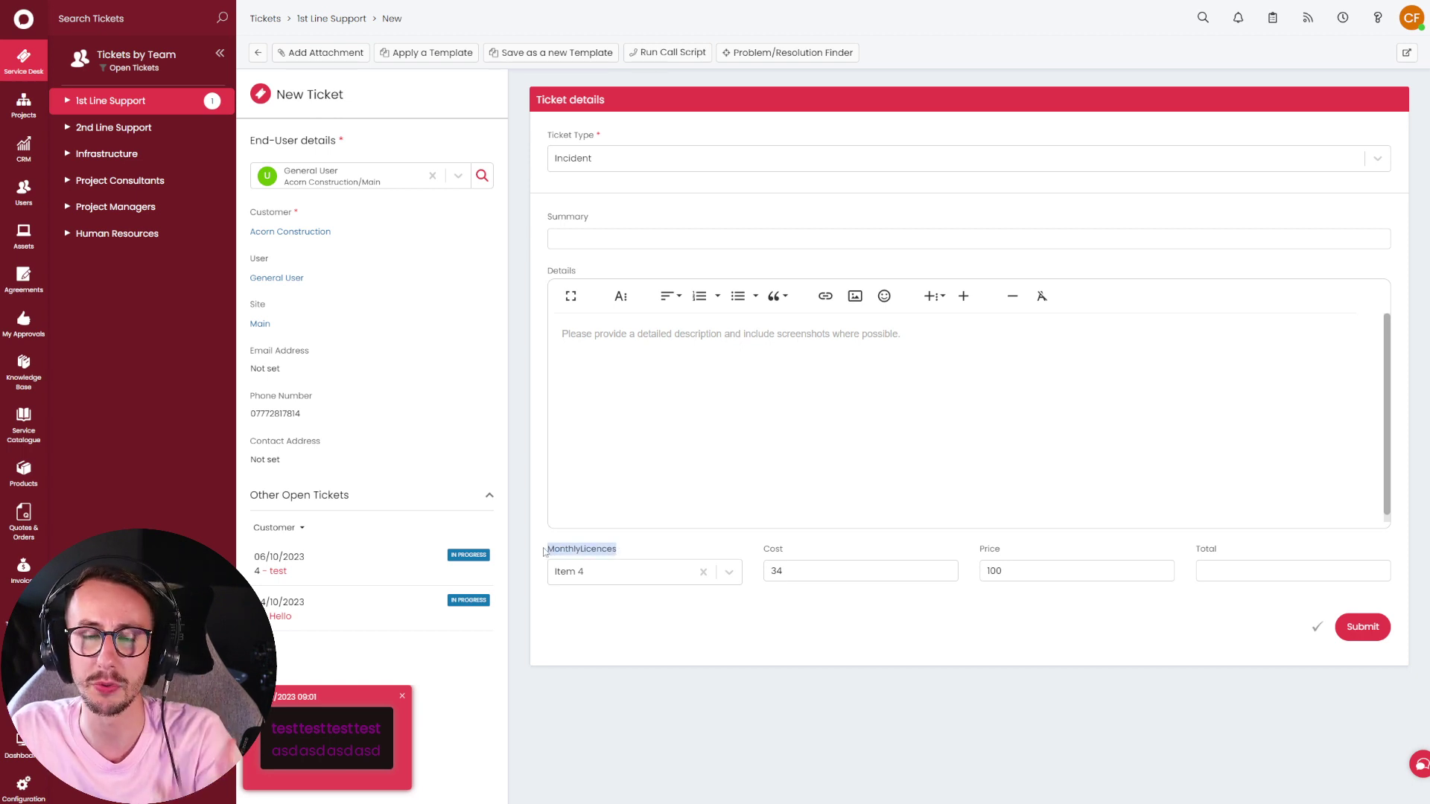
{"action": "left_click", "coordinate": [642, 553]}
{"action": "left_click", "coordinate": [729, 572]}
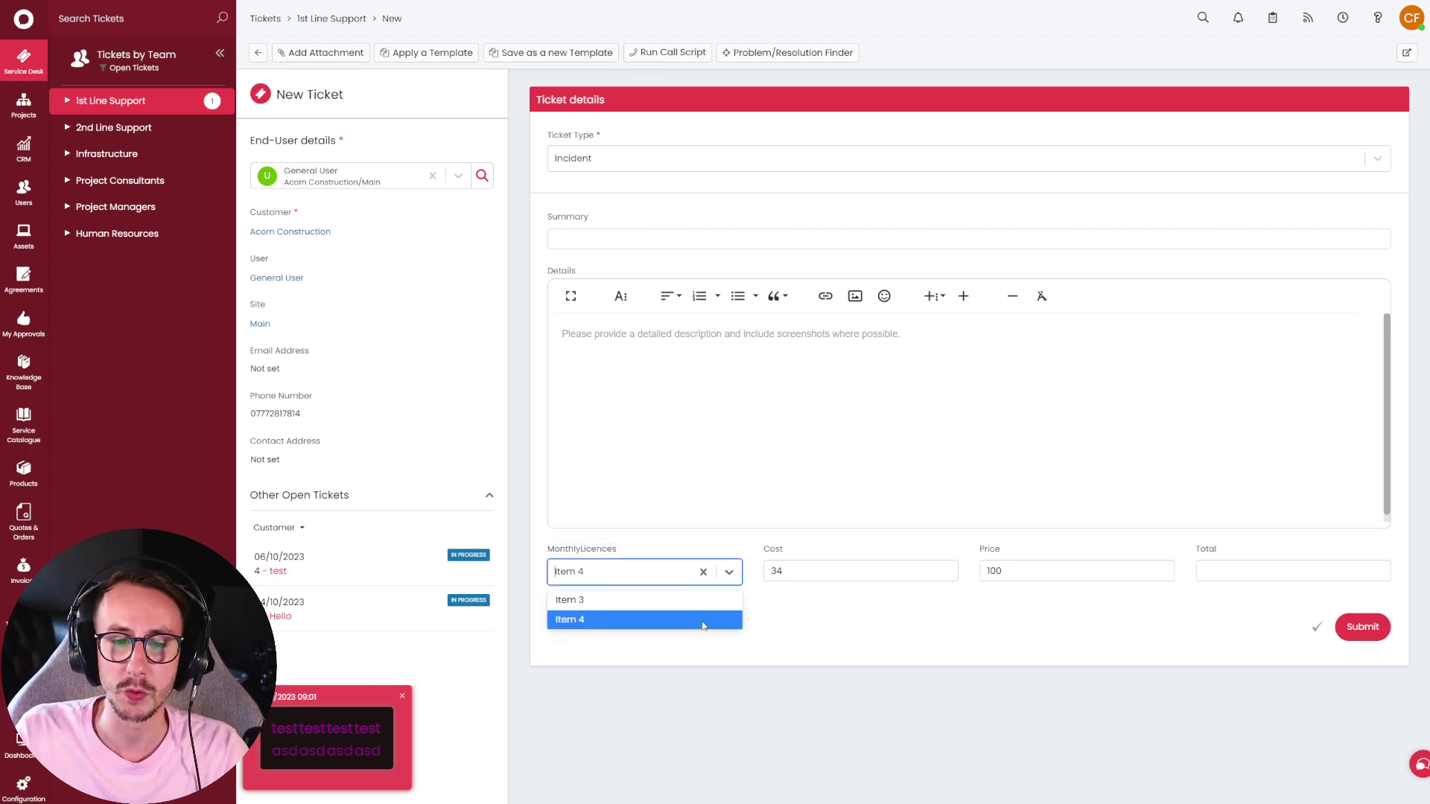
{"action": "left_click", "coordinate": [668, 601]}
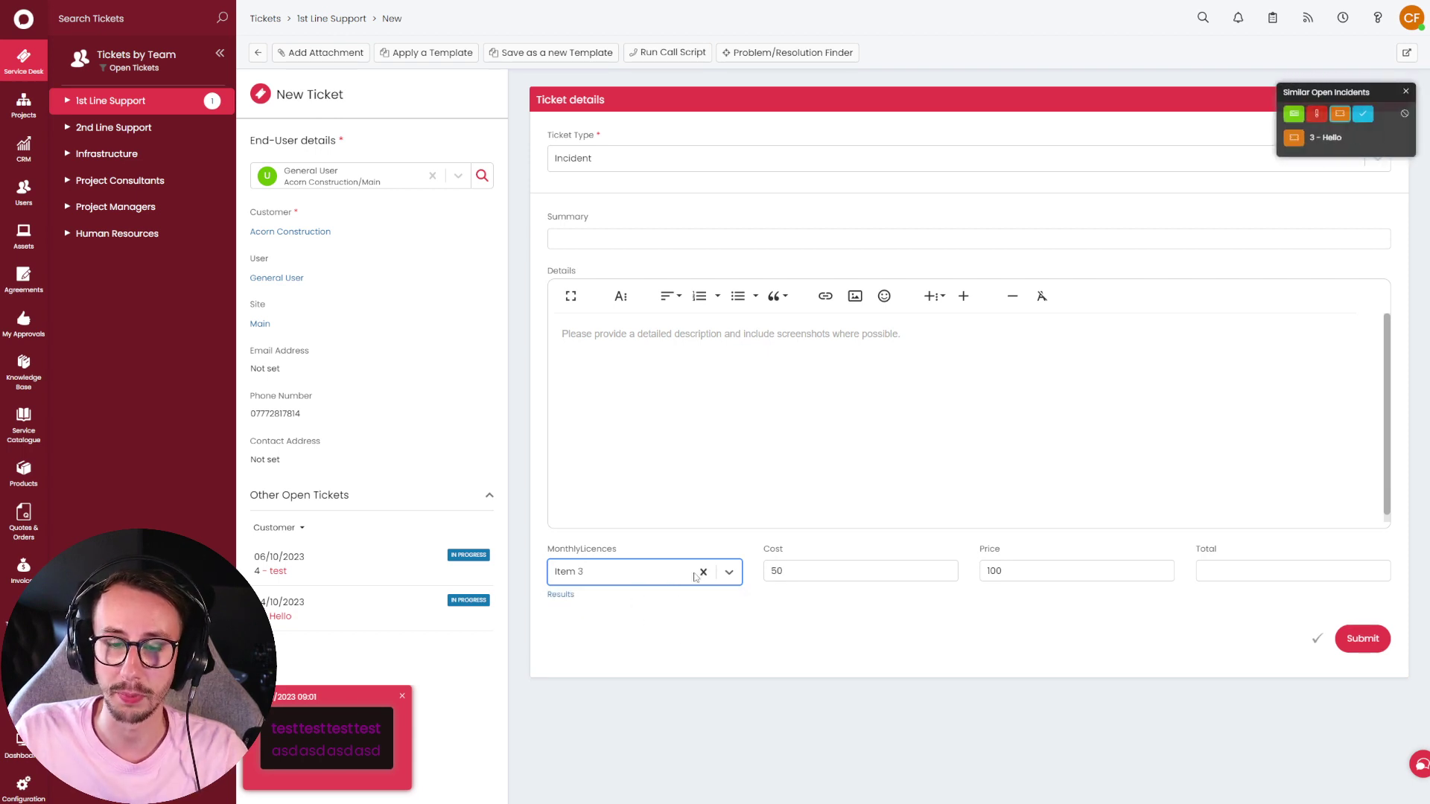
{"action": "left_click", "coordinate": [689, 573]}
{"action": "left_click", "coordinate": [663, 616]}
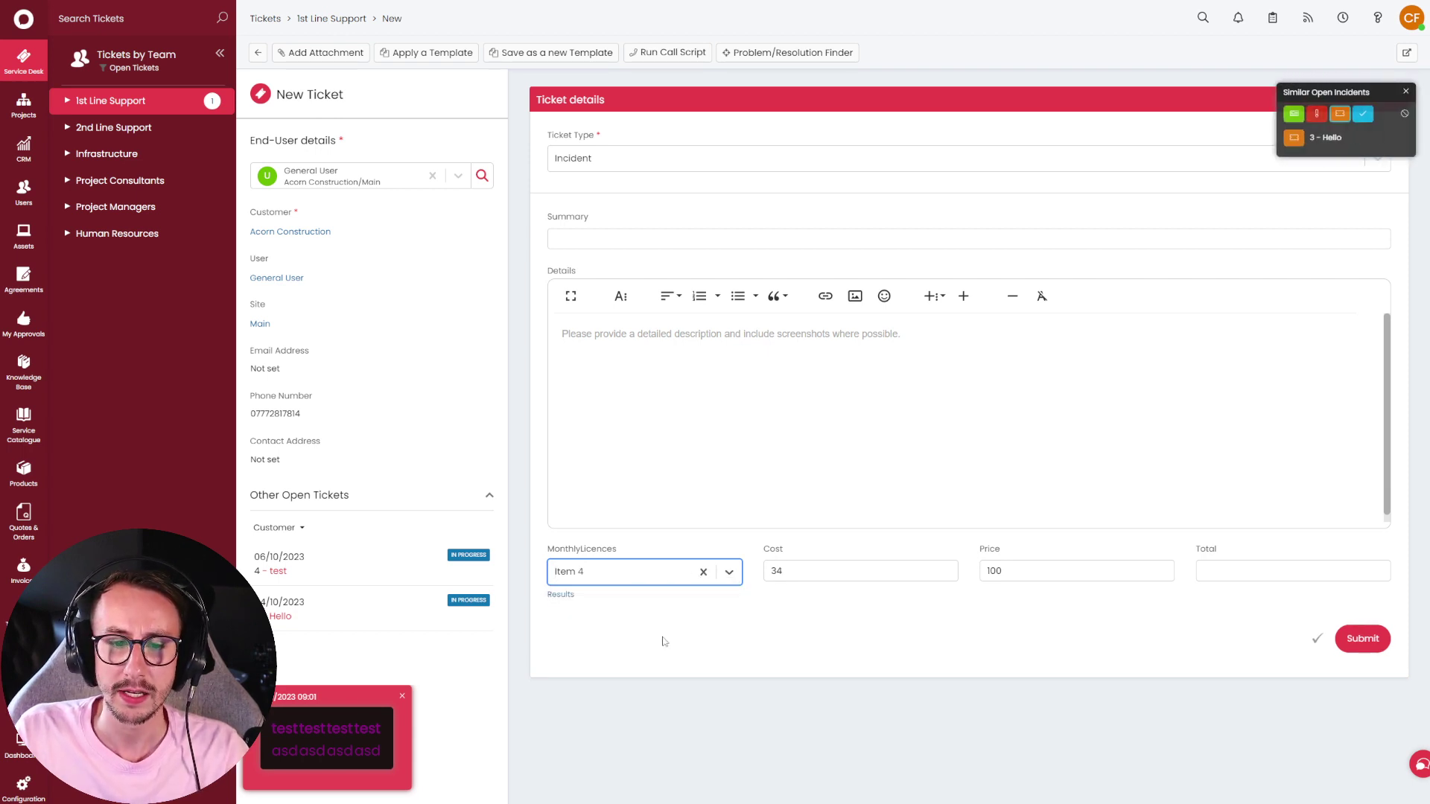
{"action": "left_click", "coordinate": [704, 574]}
{"action": "left_click", "coordinate": [596, 600]}
{"action": "left_click", "coordinate": [583, 578]}
{"action": "left_click", "coordinate": [581, 619]}
Pick Item 3 by keyboard, return to Item 4, then open the Item 3 Recurring Items product.
{"action": "double_click", "coordinate": [561, 622]}
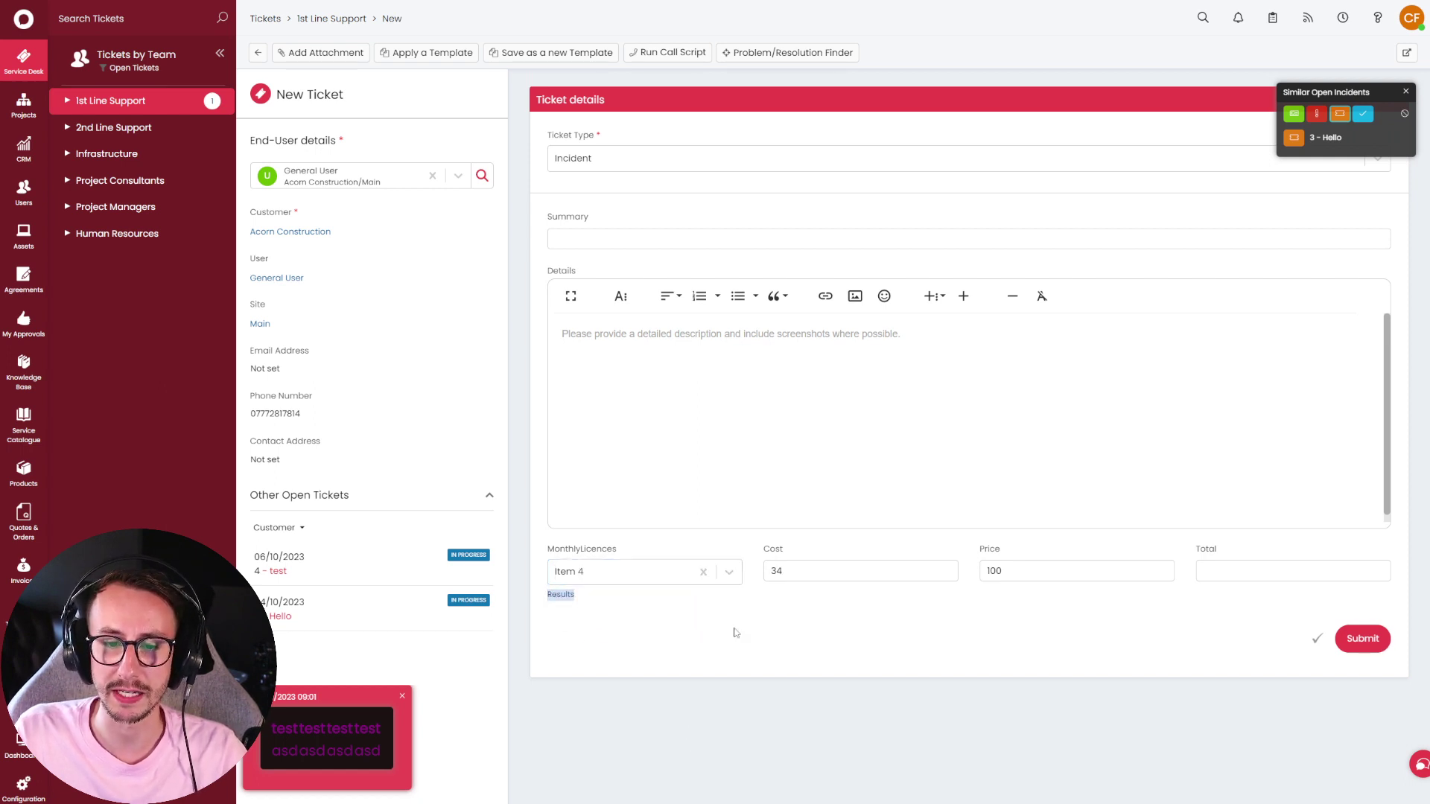
{"action": "left_click", "coordinate": [728, 572]}
{"action": "key", "text": "Up"}
{"action": "key", "text": "Return"}
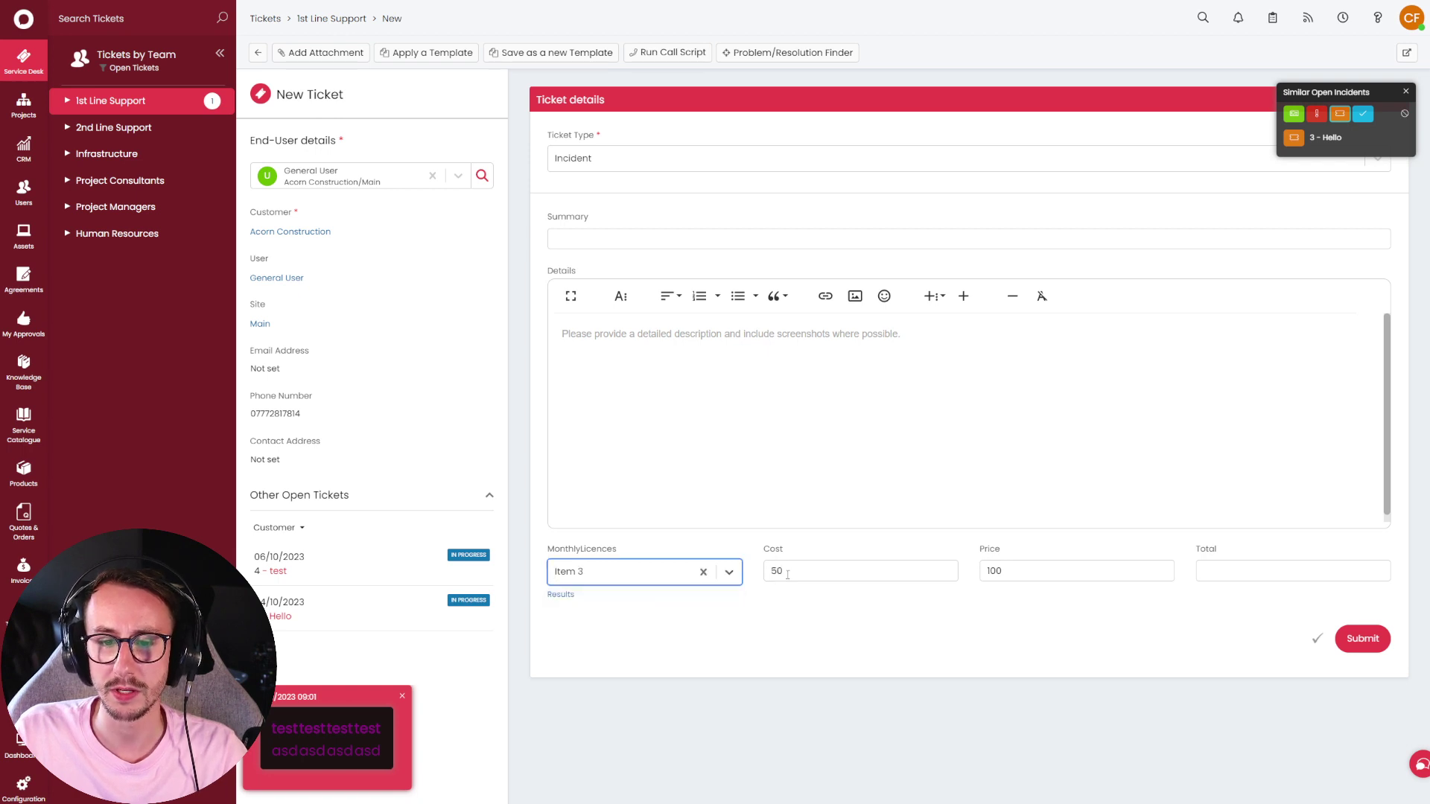
{"action": "key", "text": "Tab"}
{"action": "key", "text": "Tab"}
{"action": "left_click", "coordinate": [640, 572]}
{"action": "left_click", "coordinate": [600, 620]}
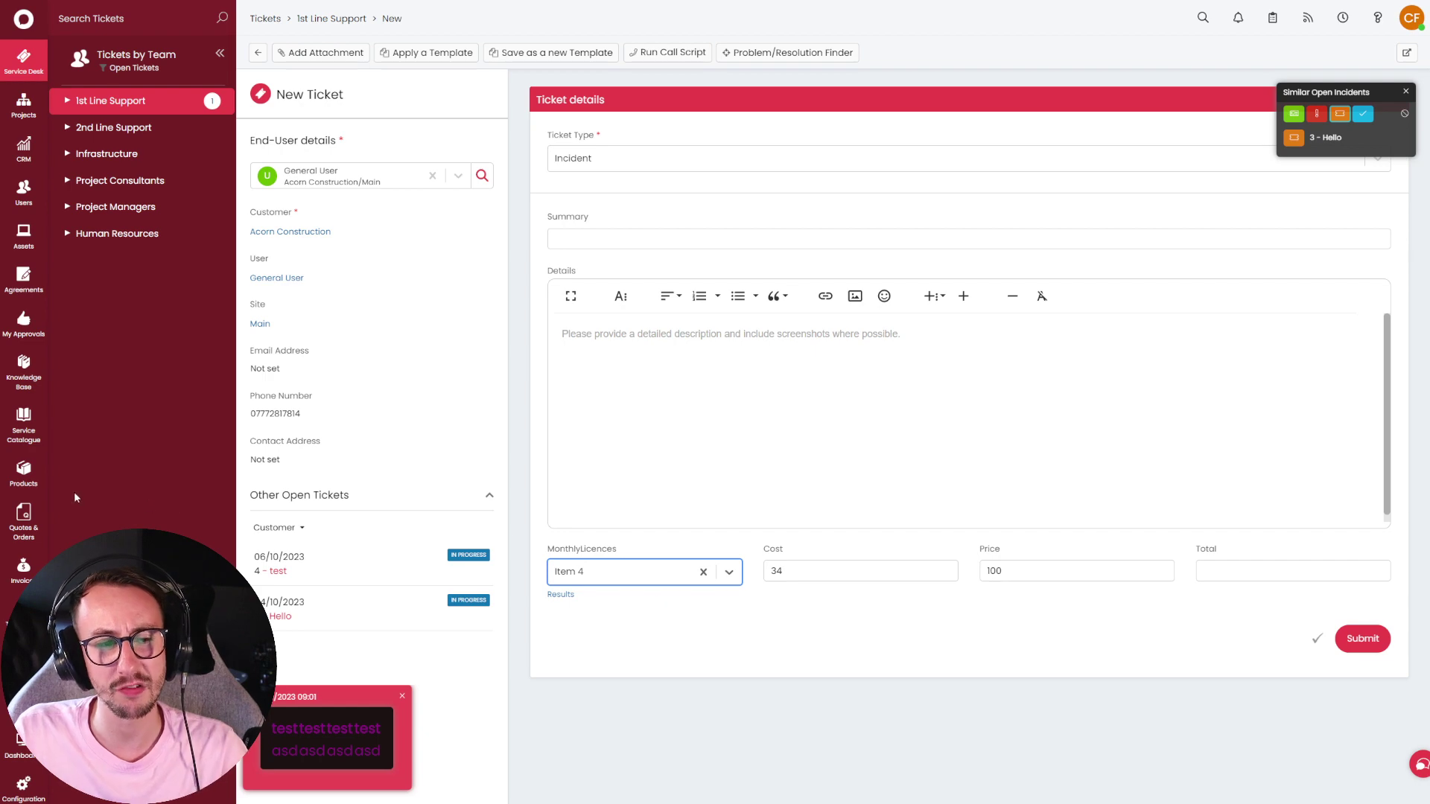
{"action": "left_click", "coordinate": [24, 474]}
{"action": "left_click", "coordinate": [416, 262]}
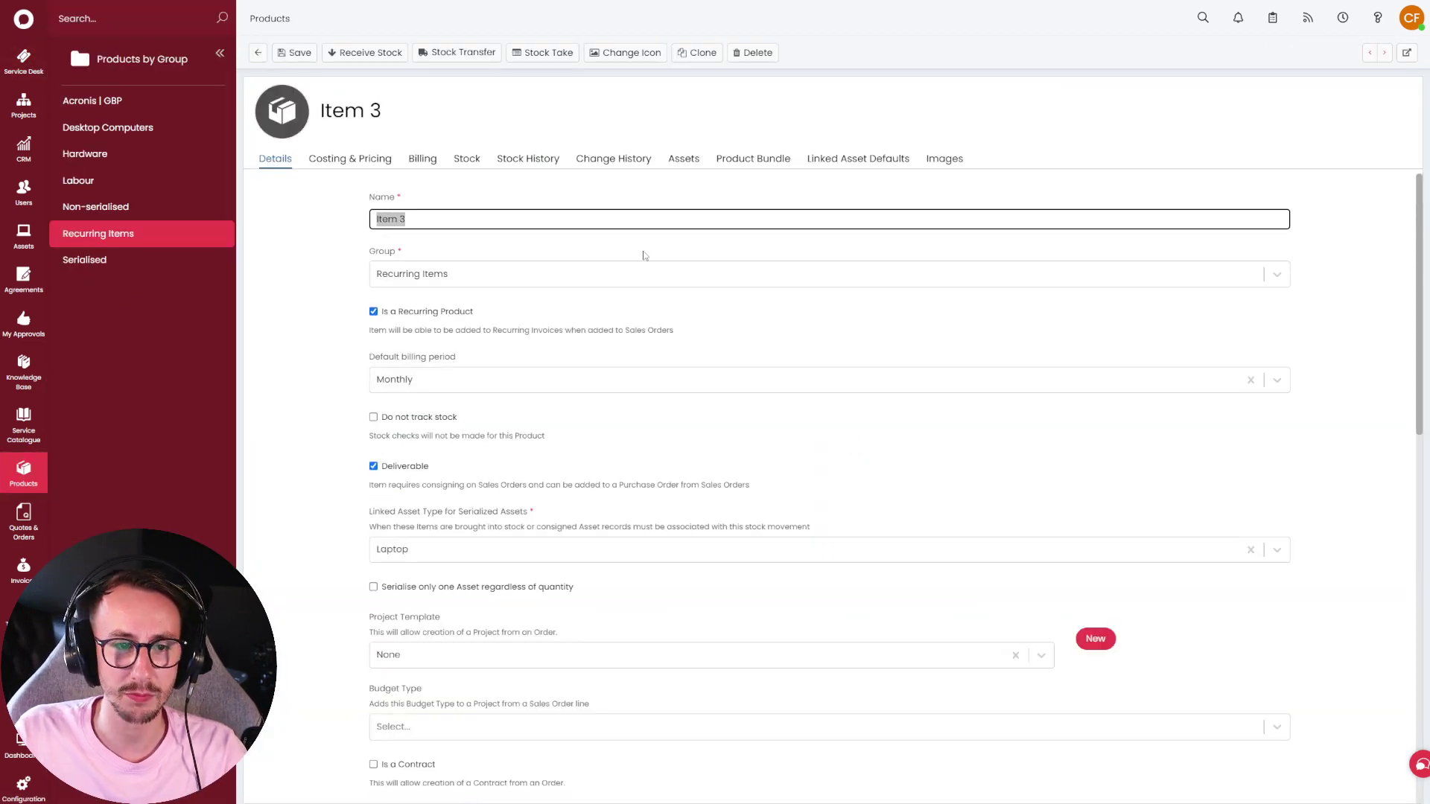
Save Item 3 as 'Youtube Item' with Recurring Price 875 and Recurring Cost 25.
{"action": "type", "text": "Youtube"}
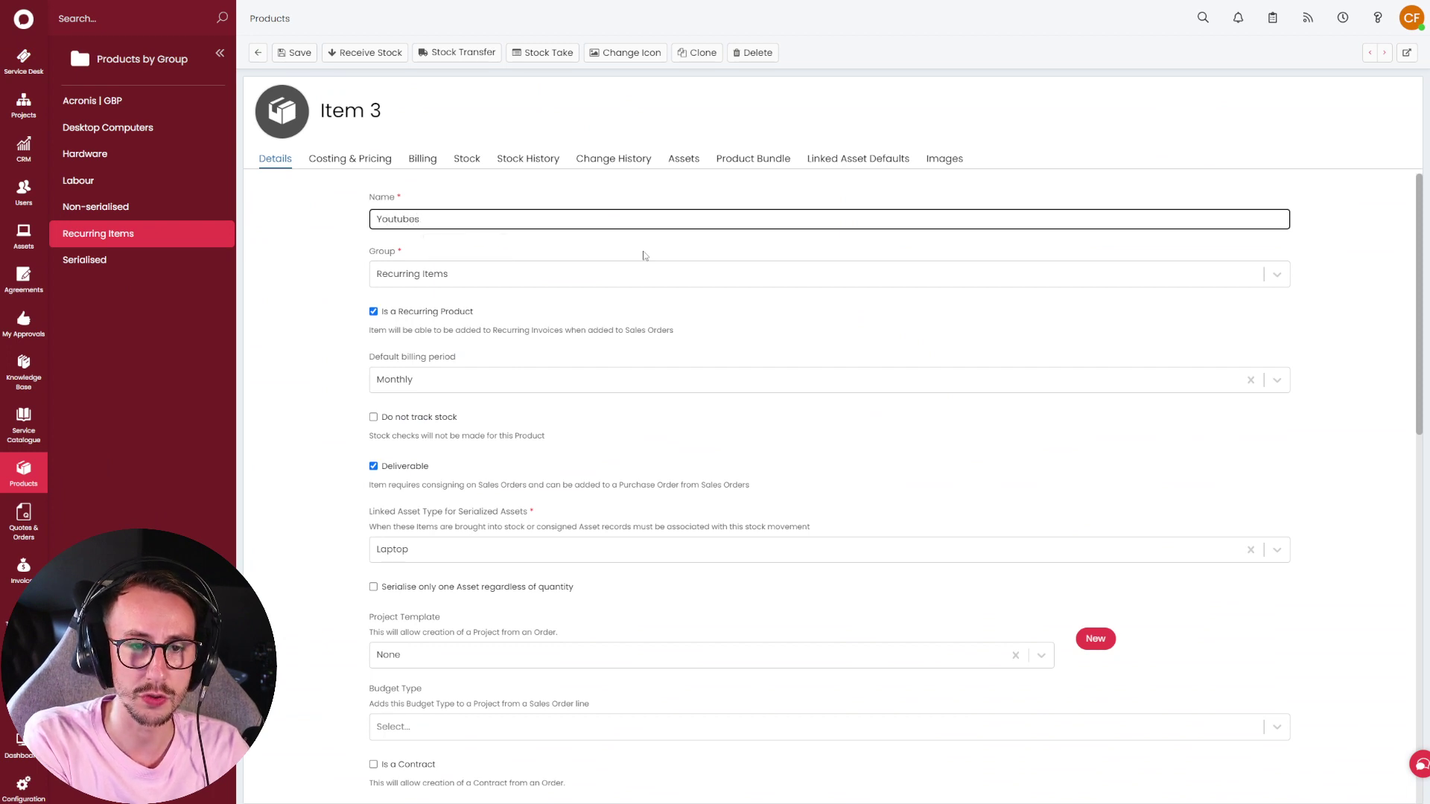
{"action": "left_click", "coordinate": [361, 162]}
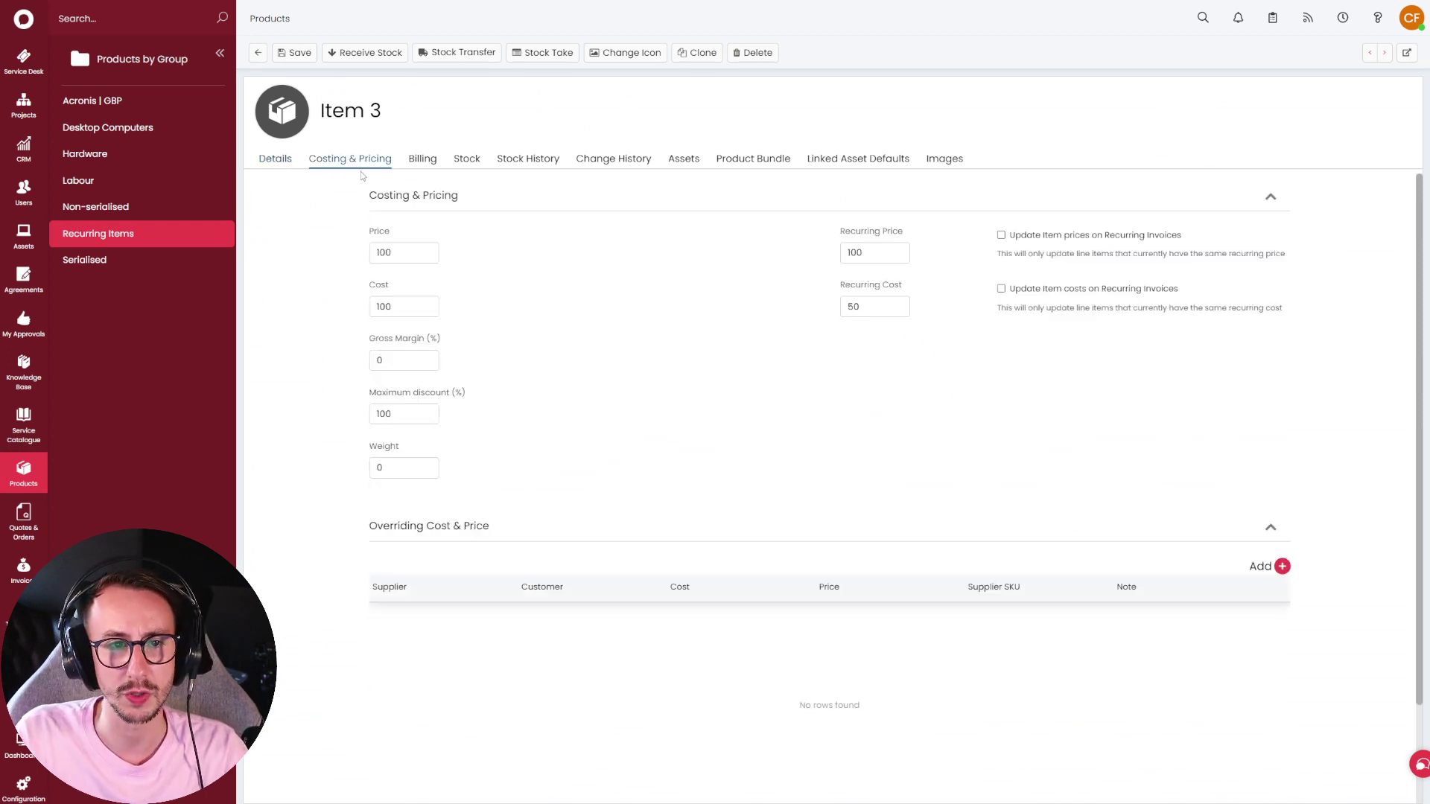
{"action": "left_click", "coordinate": [863, 253]}
{"action": "key", "text": "ctrl+a"}
{"action": "type", "text": "8"}
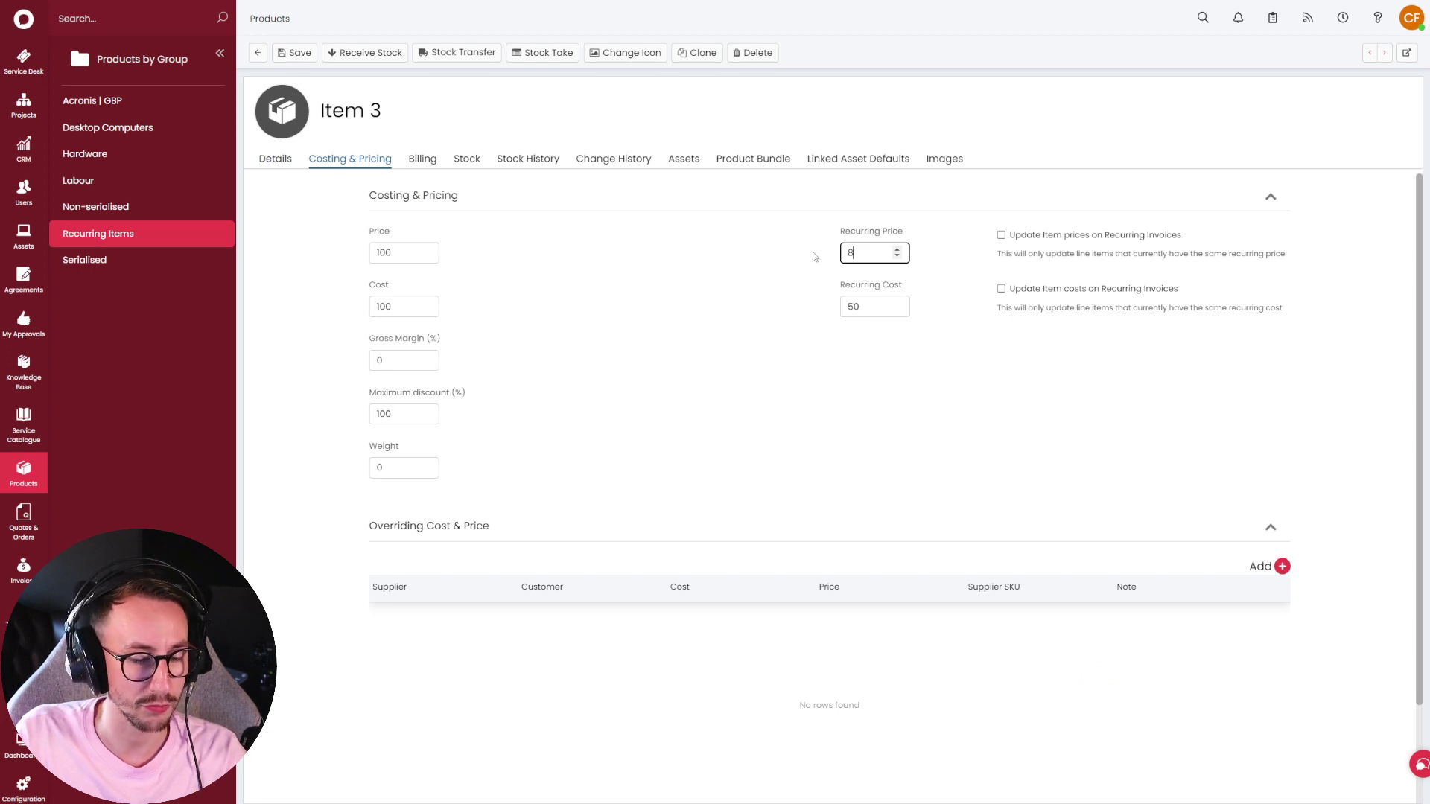
{"action": "type", "text": "75"}
{"action": "key", "text": "Tab"}
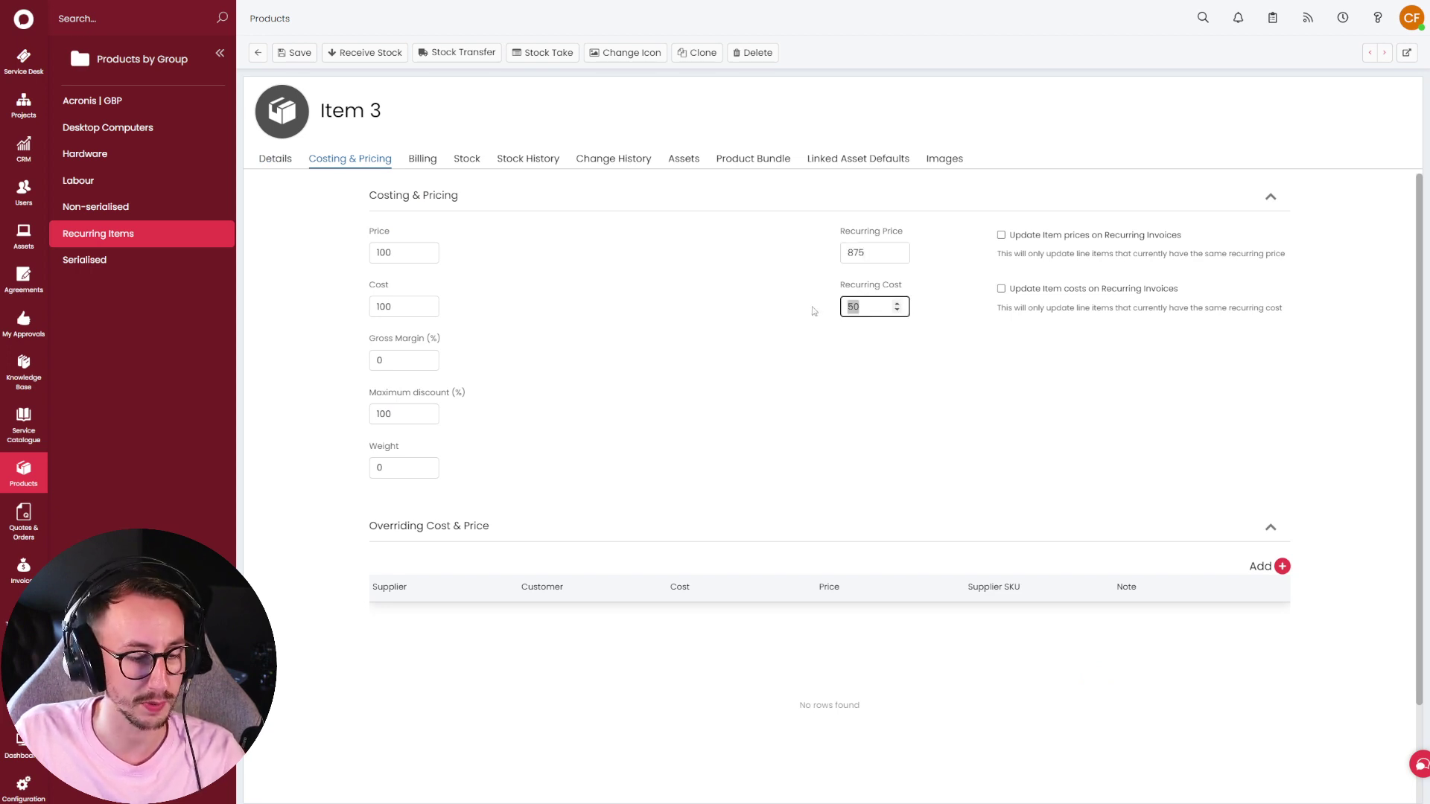
{"action": "type", "text": "25"}
{"action": "left_click", "coordinate": [295, 52]}
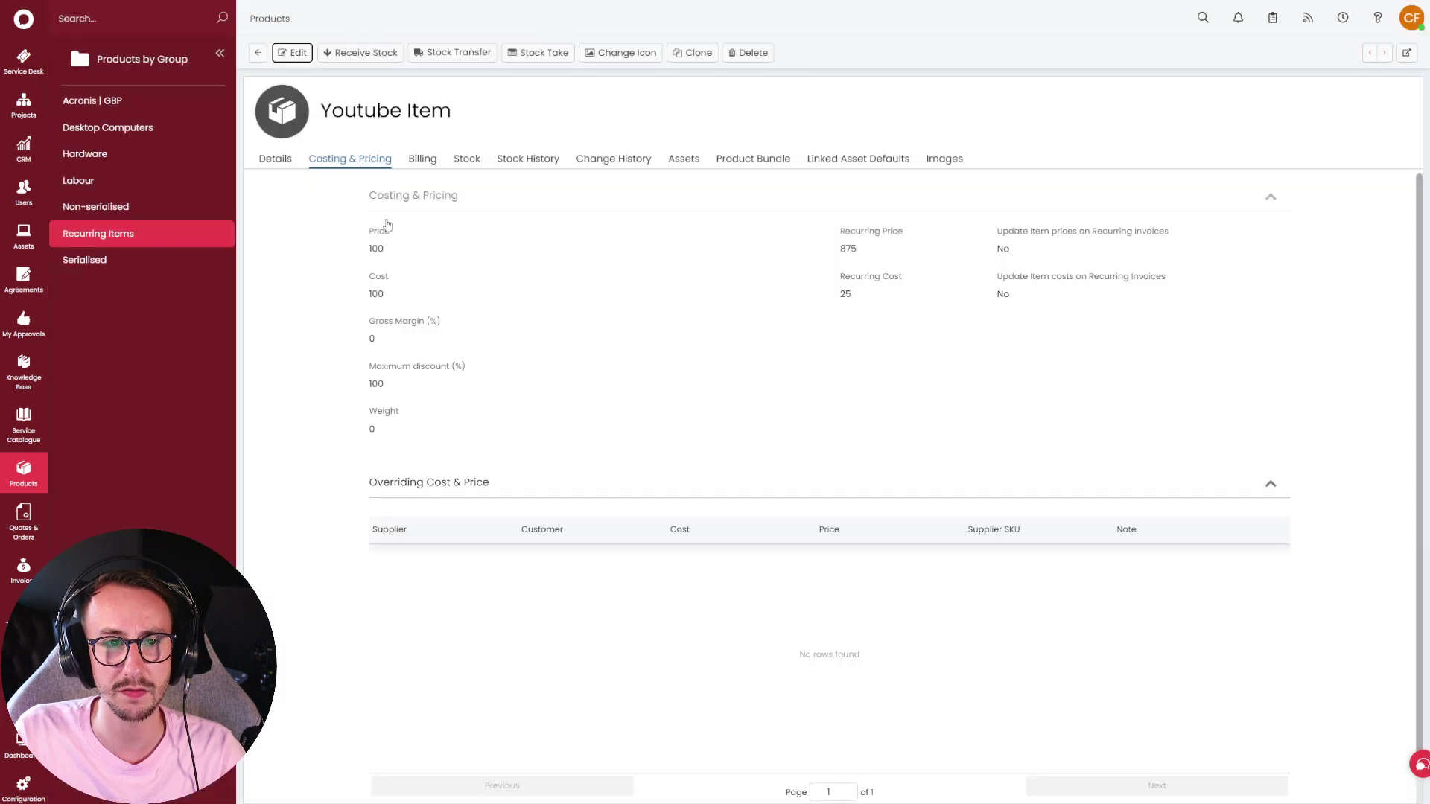
On a new ticket, choose Youtube Item so Cost fills 25 and Price 875.
{"action": "left_click", "coordinate": [24, 56]}
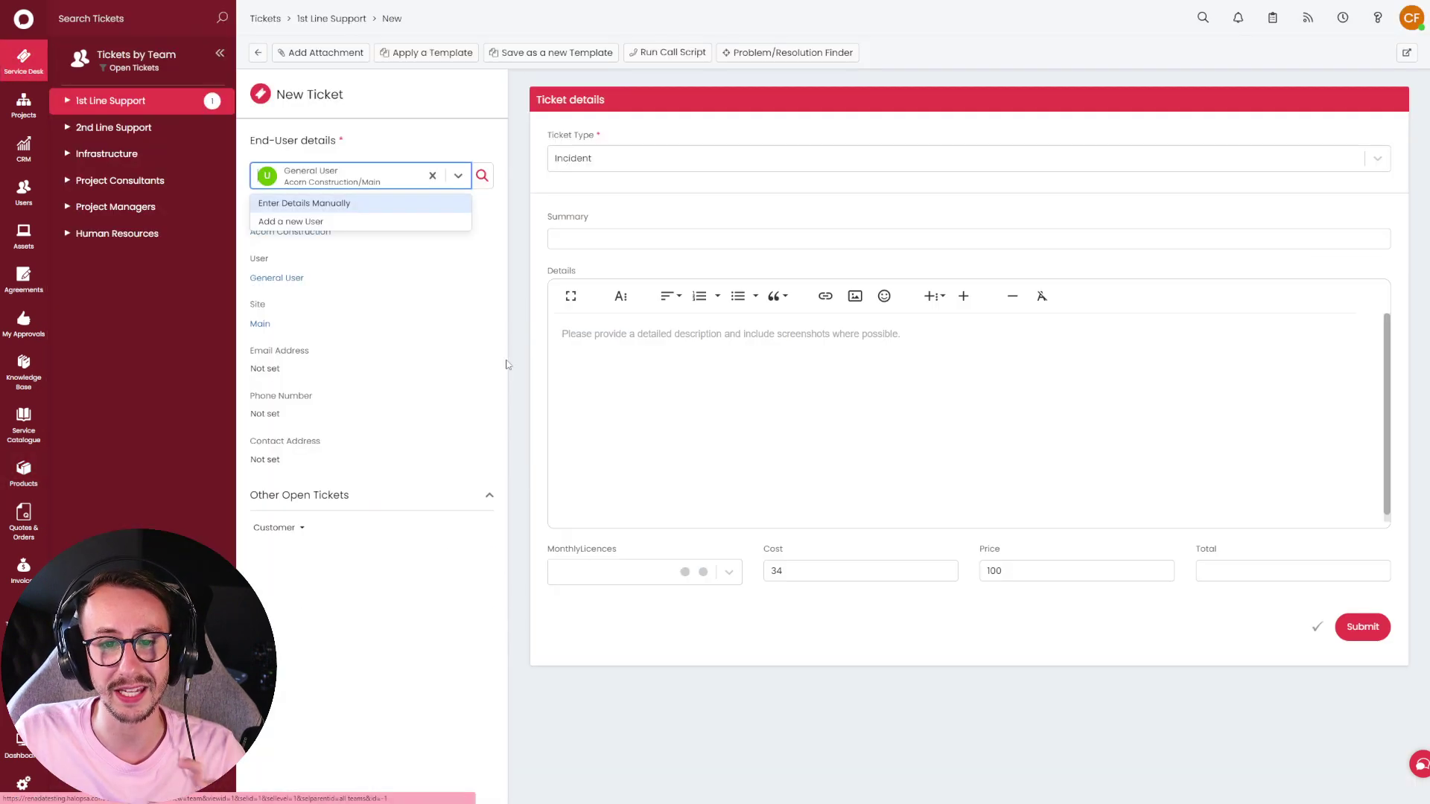
{"action": "left_click", "coordinate": [729, 571]}
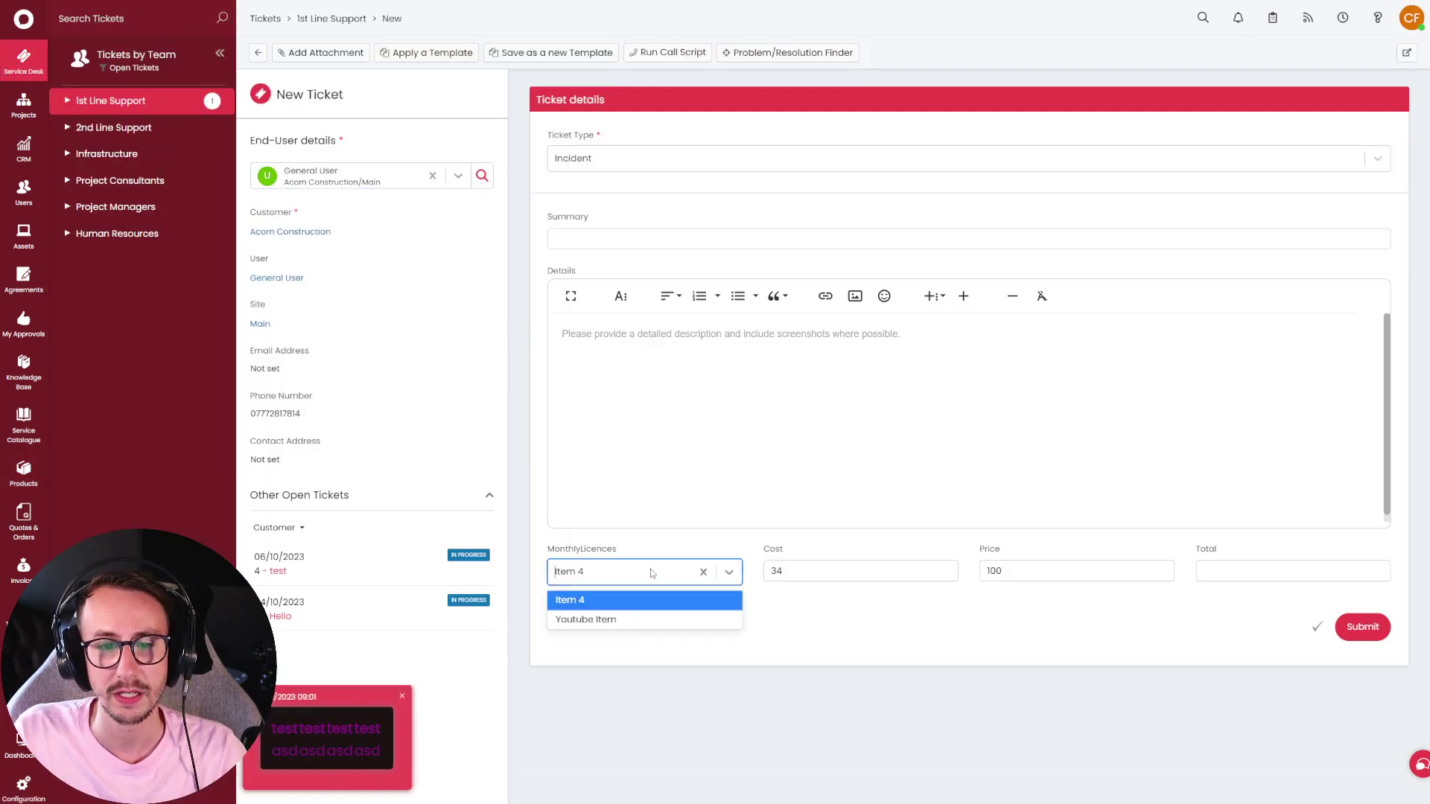
{"action": "left_click", "coordinate": [631, 619]}
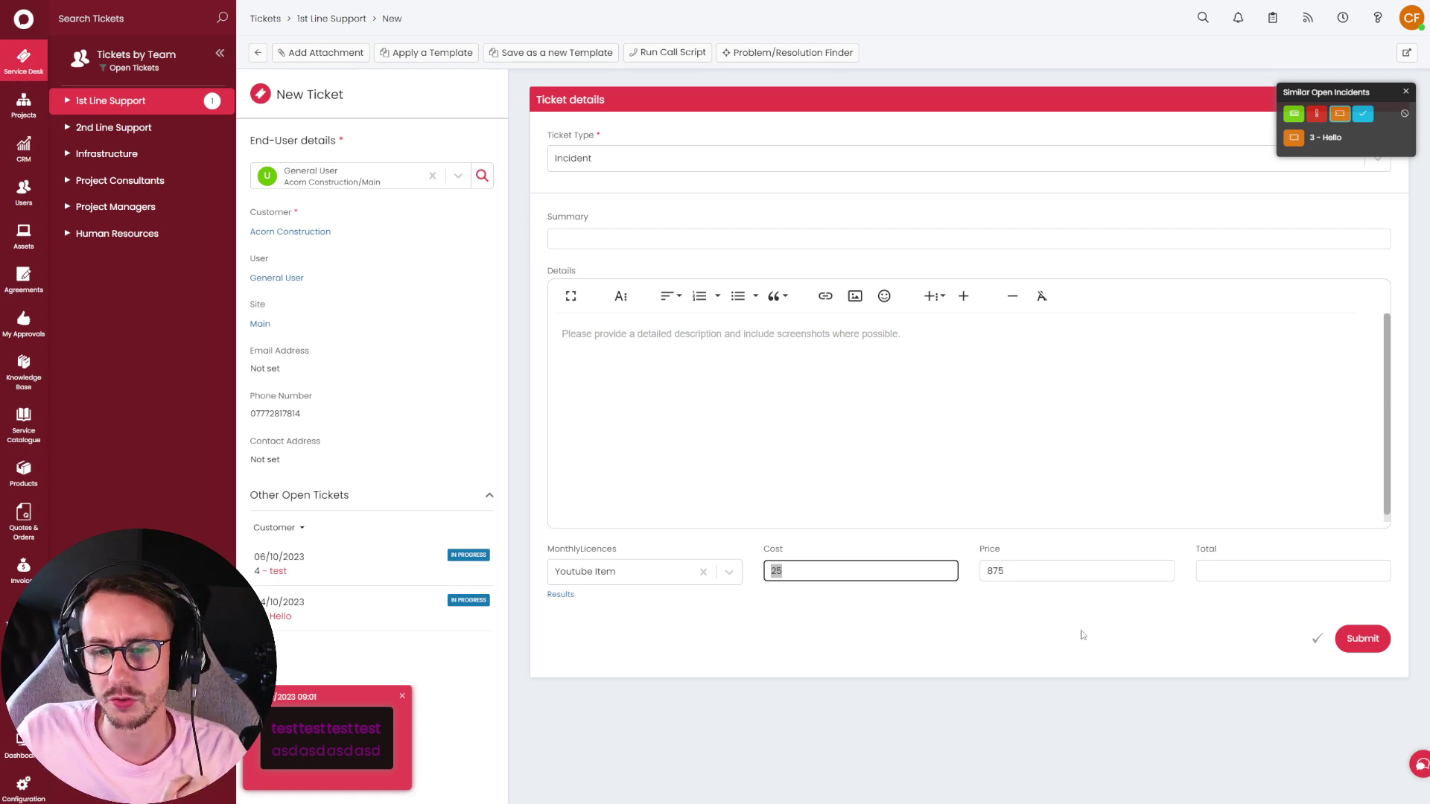
{"action": "left_click", "coordinate": [1232, 575]}
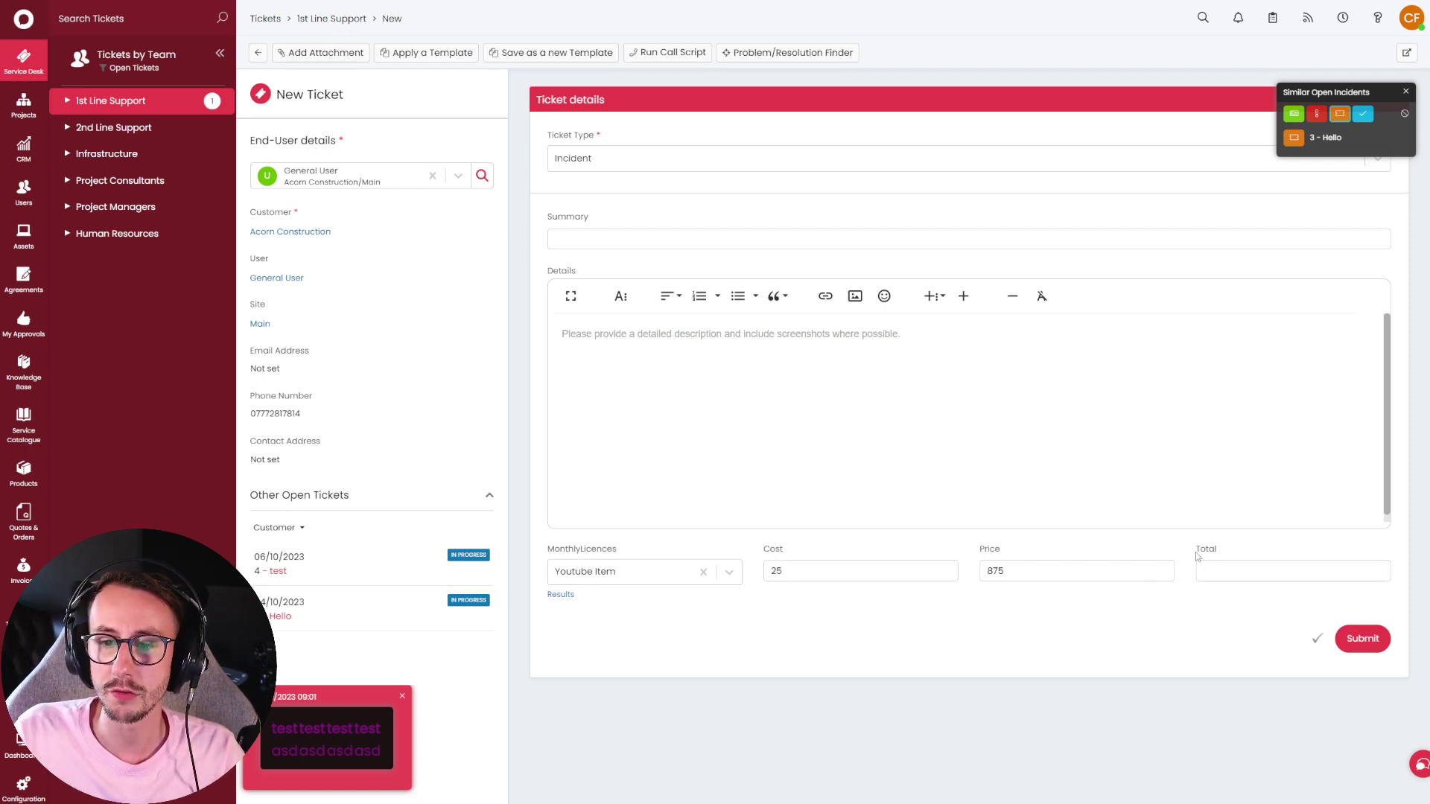
{"action": "mouse_move", "coordinate": [1221, 550]}
{"action": "left_mouse_down"}
{"action": "mouse_move", "coordinate": [1196, 549]}
{"action": "mouse_move", "coordinate": [1224, 553]}
{"action": "left_mouse_up"}
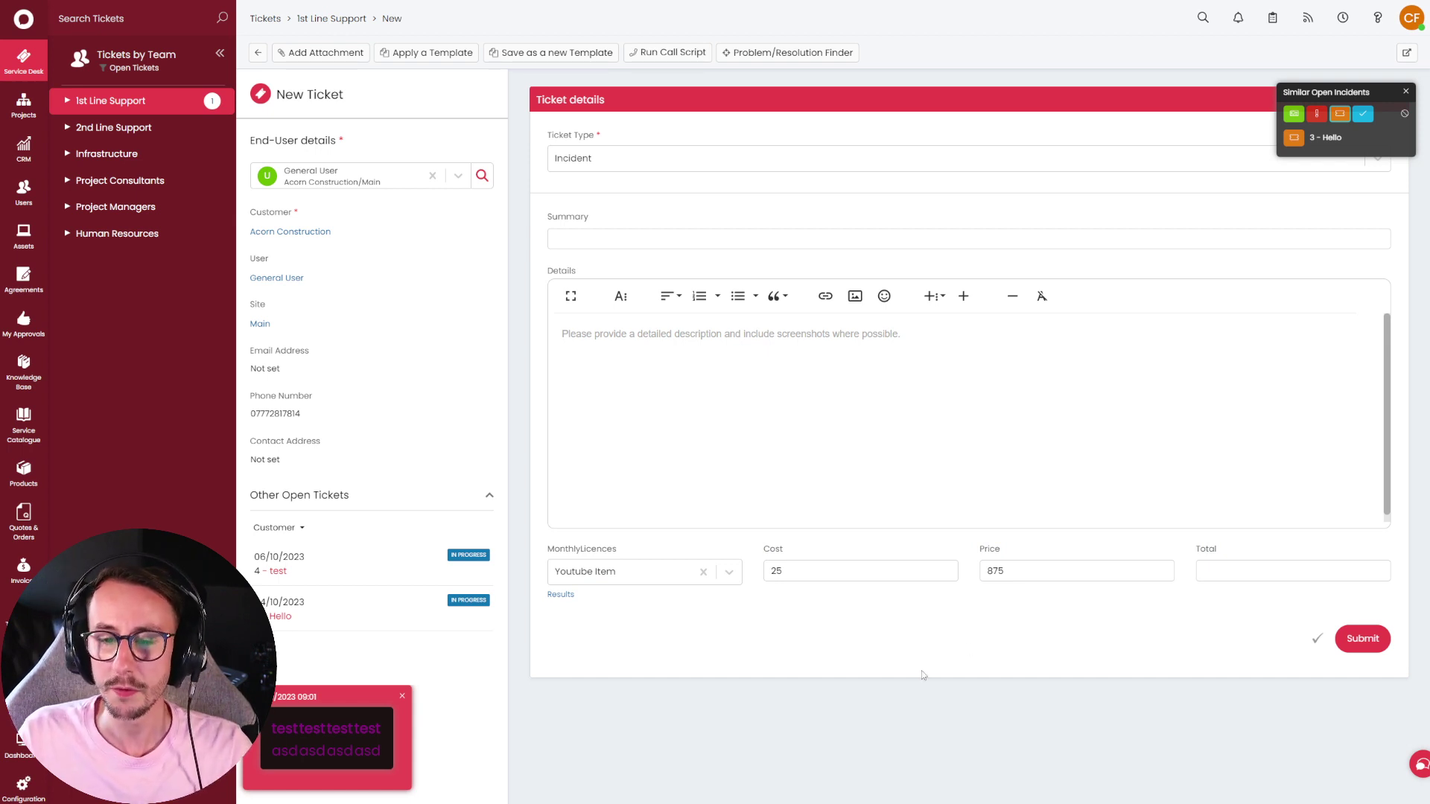
Toggle MonthlyLicences between Item 4 and Youtube Item, ending on Item 4, and return to Configuration.
{"action": "left_click", "coordinate": [729, 572]}
{"action": "left_click", "coordinate": [570, 600]}
{"action": "left_click", "coordinate": [613, 620]}
{"action": "left_click_drag", "start_coordinate": [546, 552], "coordinate": [628, 549]}
{"action": "left_click", "coordinate": [628, 579]}
{"action": "left_click", "coordinate": [627, 600]}
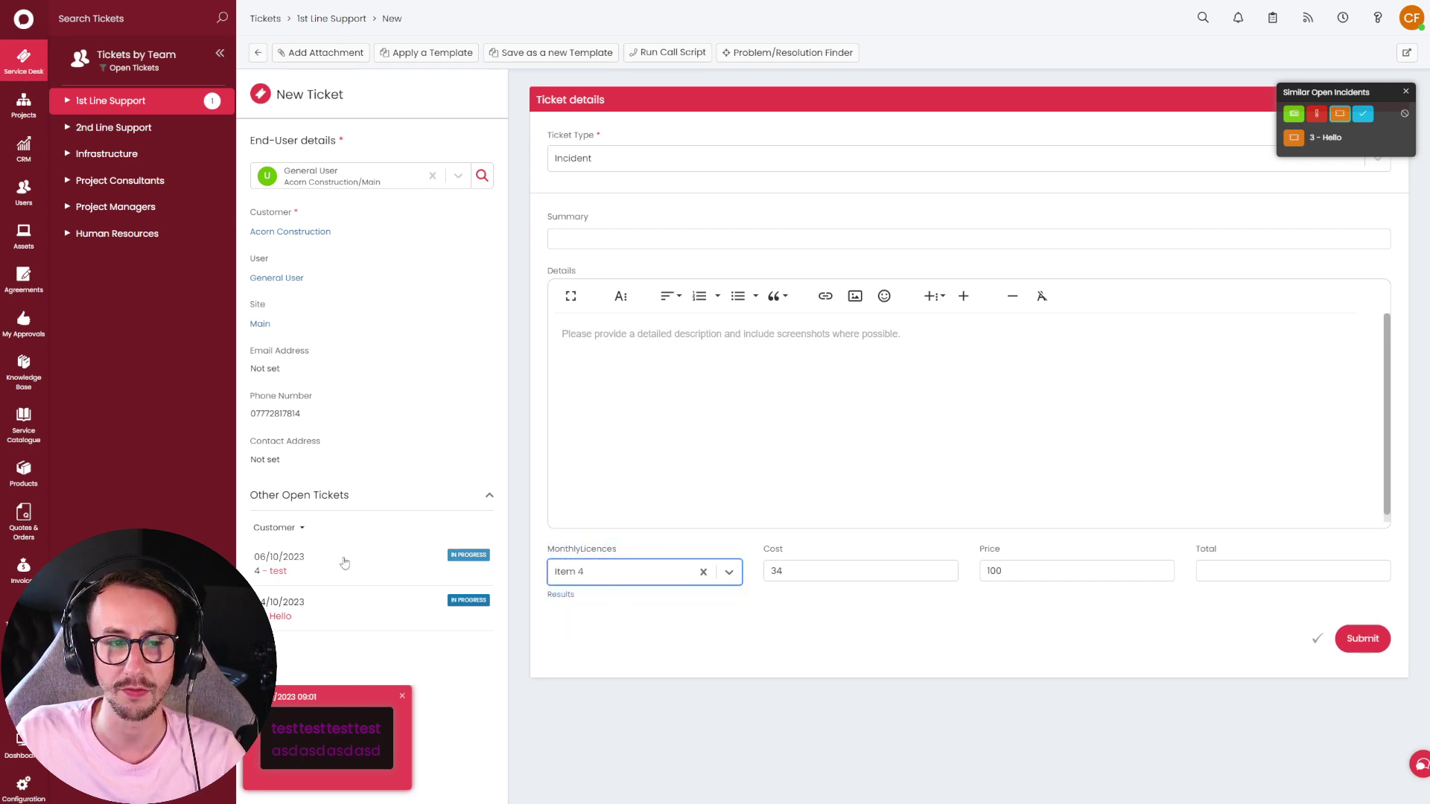
{"action": "left_click", "coordinate": [30, 788]}
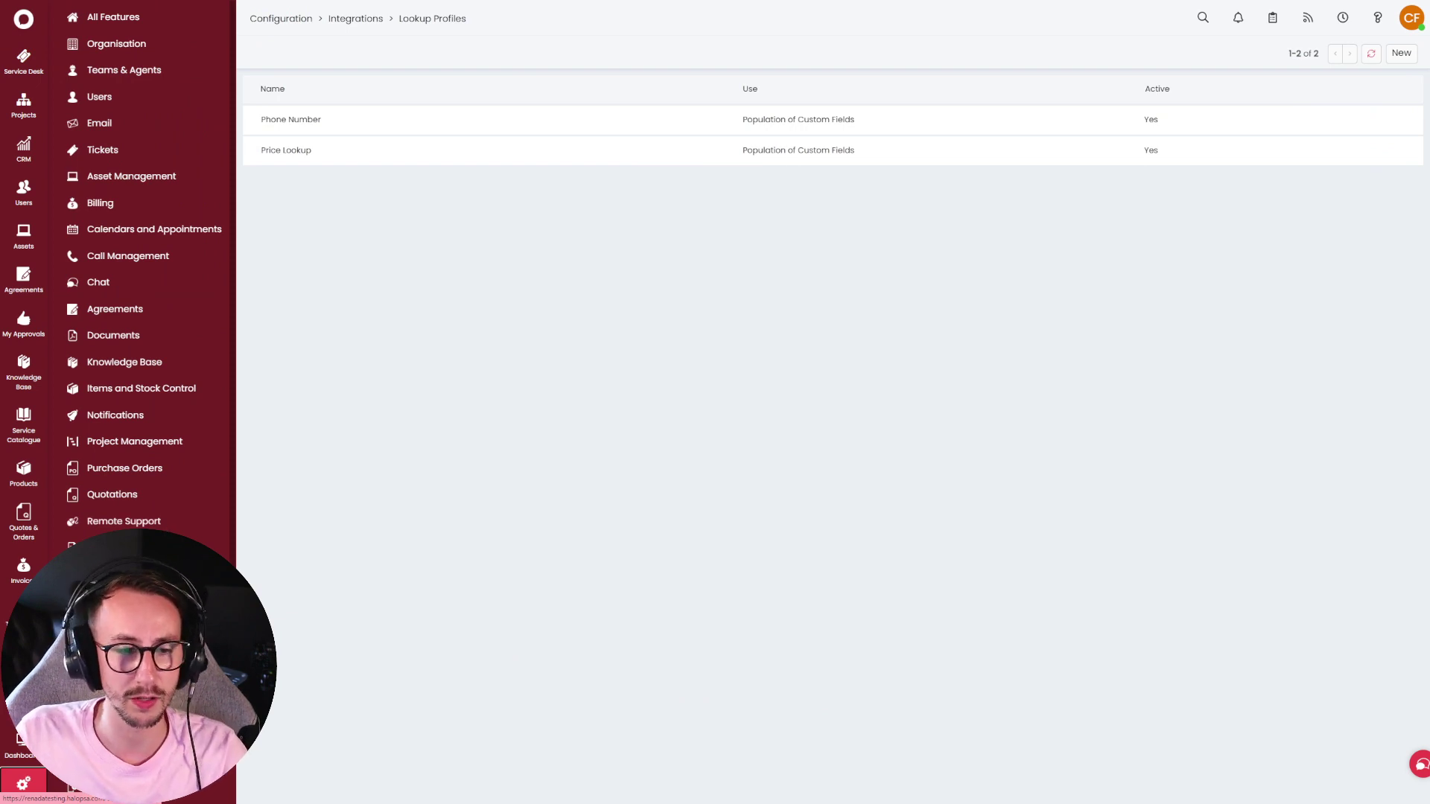
Open the CFMonthlyLicences ticket custom field in edit mode and bring its SQL script into view.
{"action": "scroll", "coordinate": [157, 503], "scroll_direction": "down", "scroll_amount": 5}
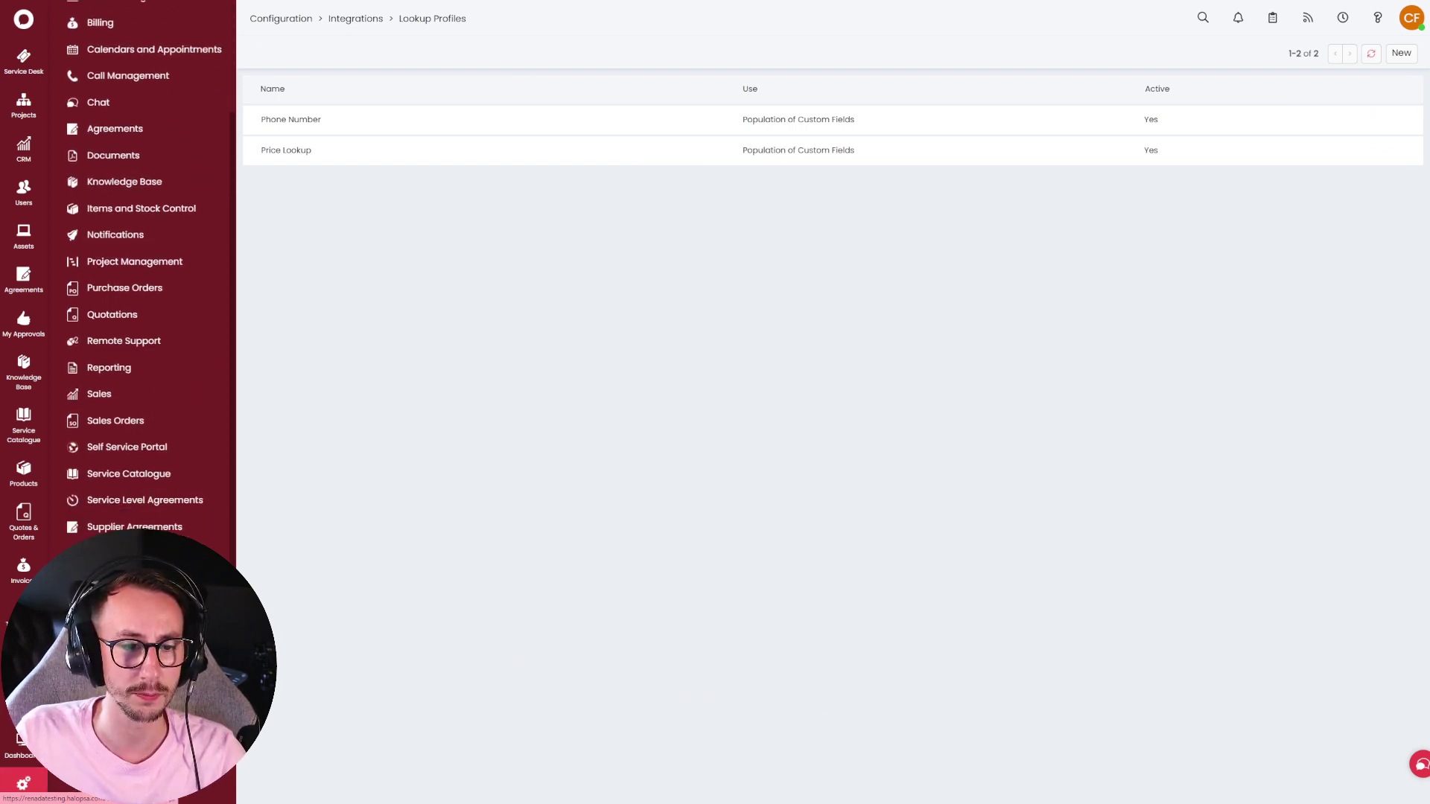
{"action": "left_click", "coordinate": [157, 498]}
{"action": "left_click", "coordinate": [160, 515]}
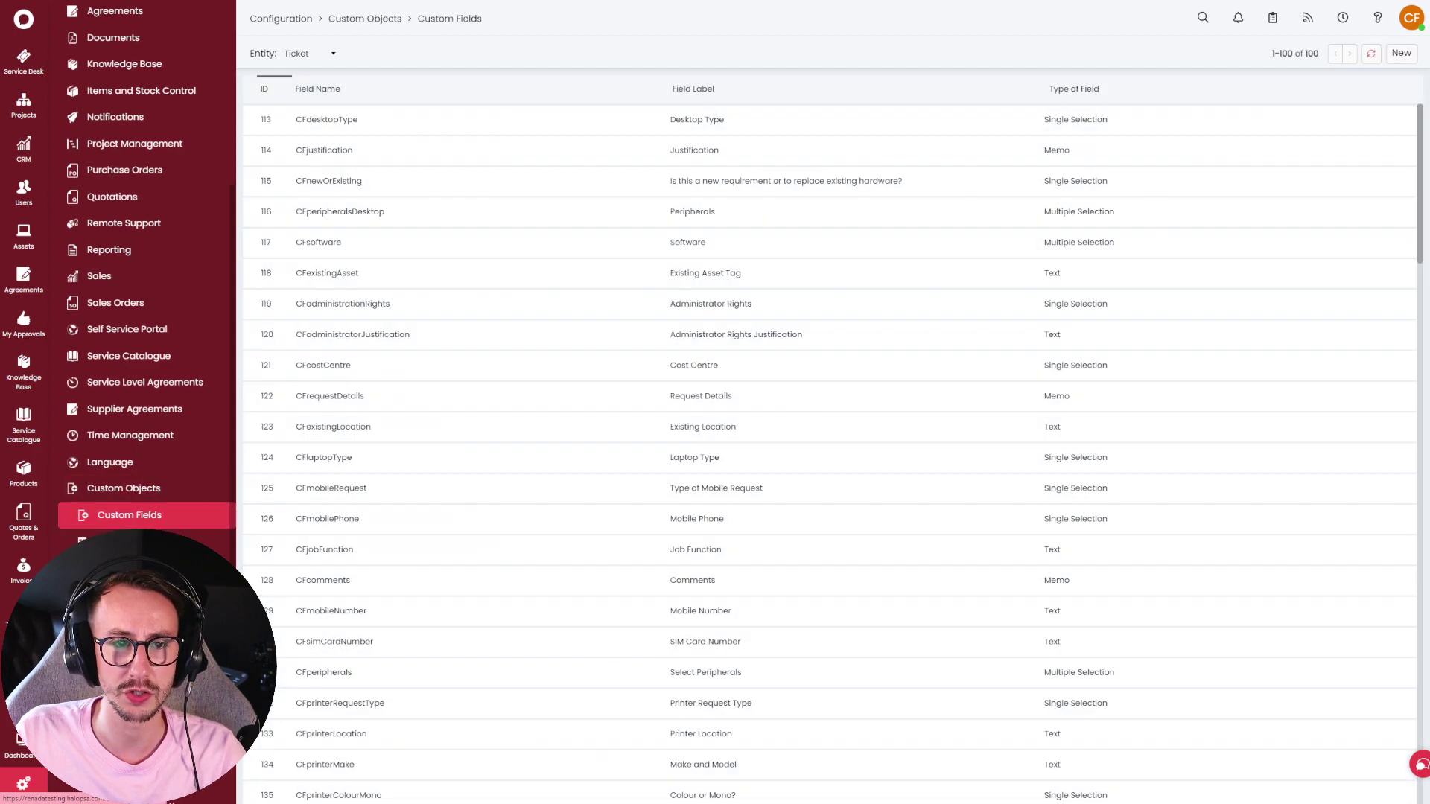
{"action": "scroll", "coordinate": [951, 577], "scroll_direction": "down", "scroll_amount": 20}
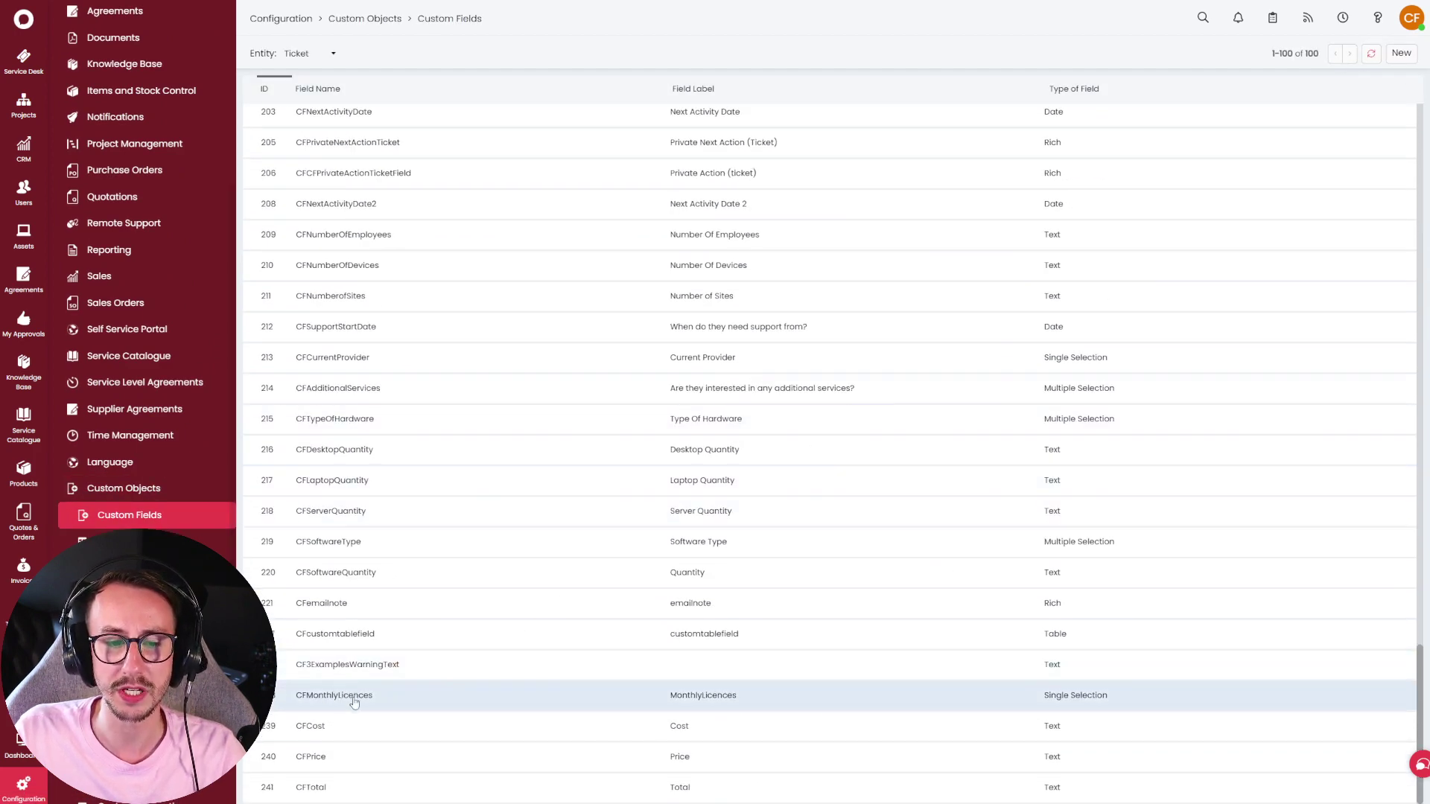
{"action": "left_click", "coordinate": [479, 700]}
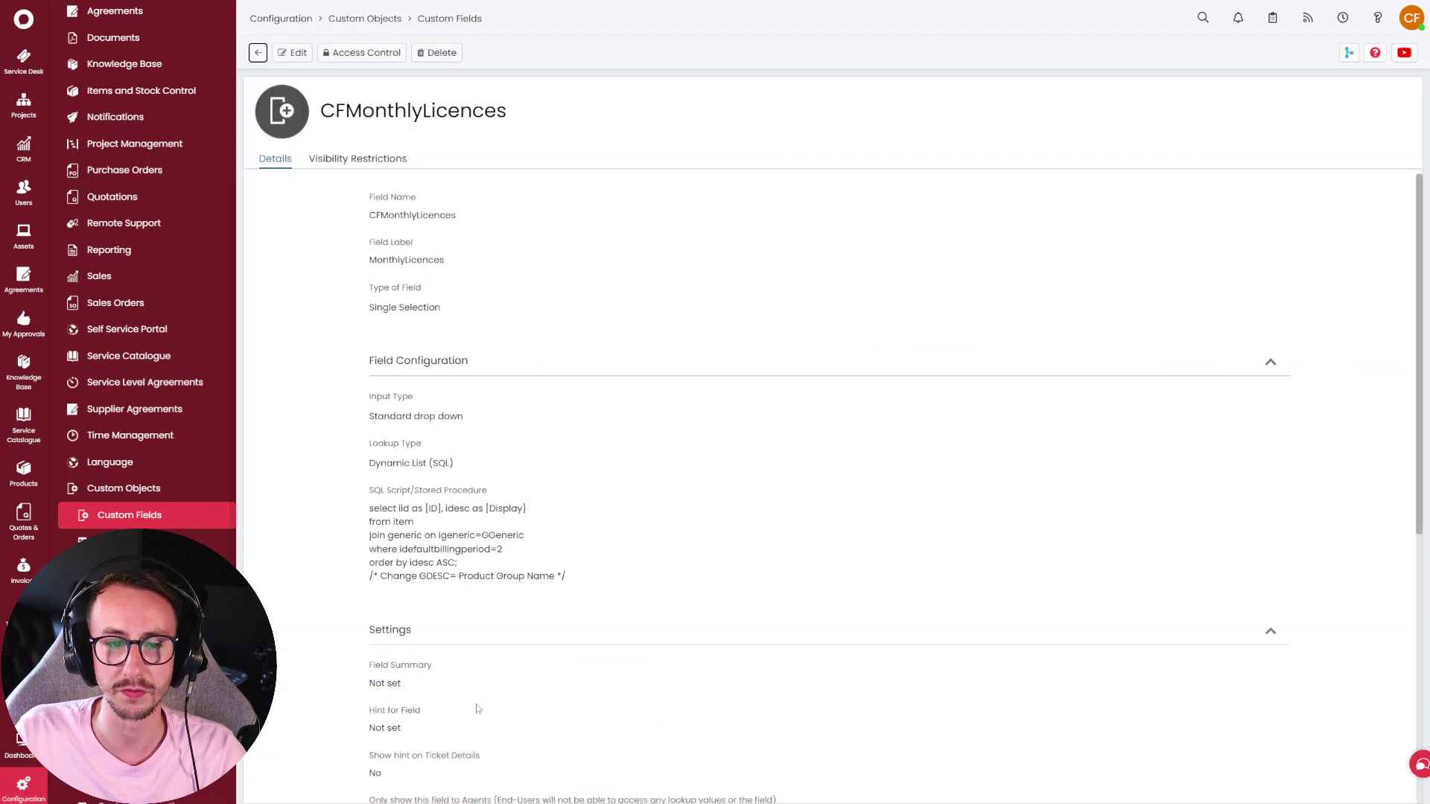
{"action": "left_click", "coordinate": [293, 52]}
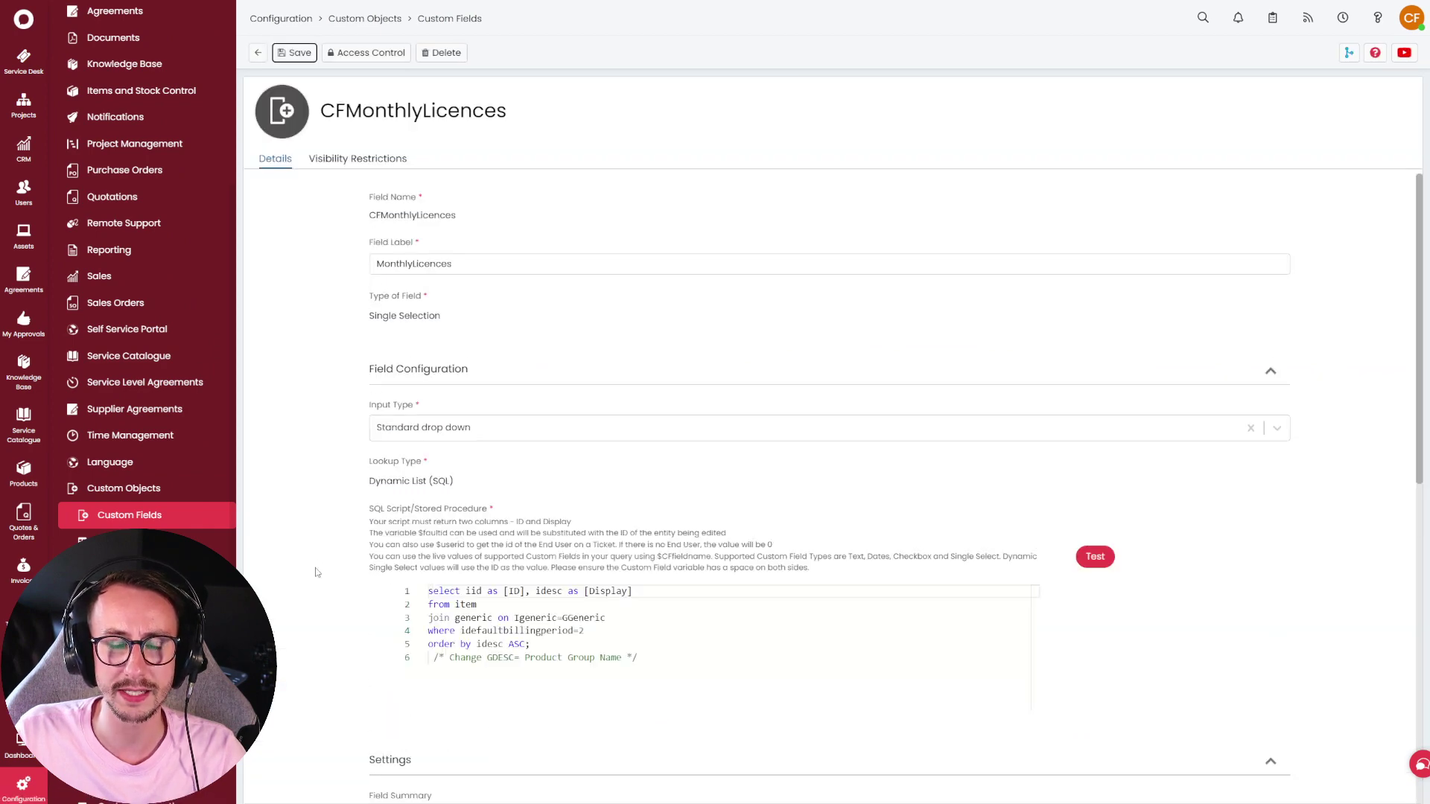
{"action": "scroll", "coordinate": [316, 572], "scroll_direction": "down", "scroll_amount": 2}
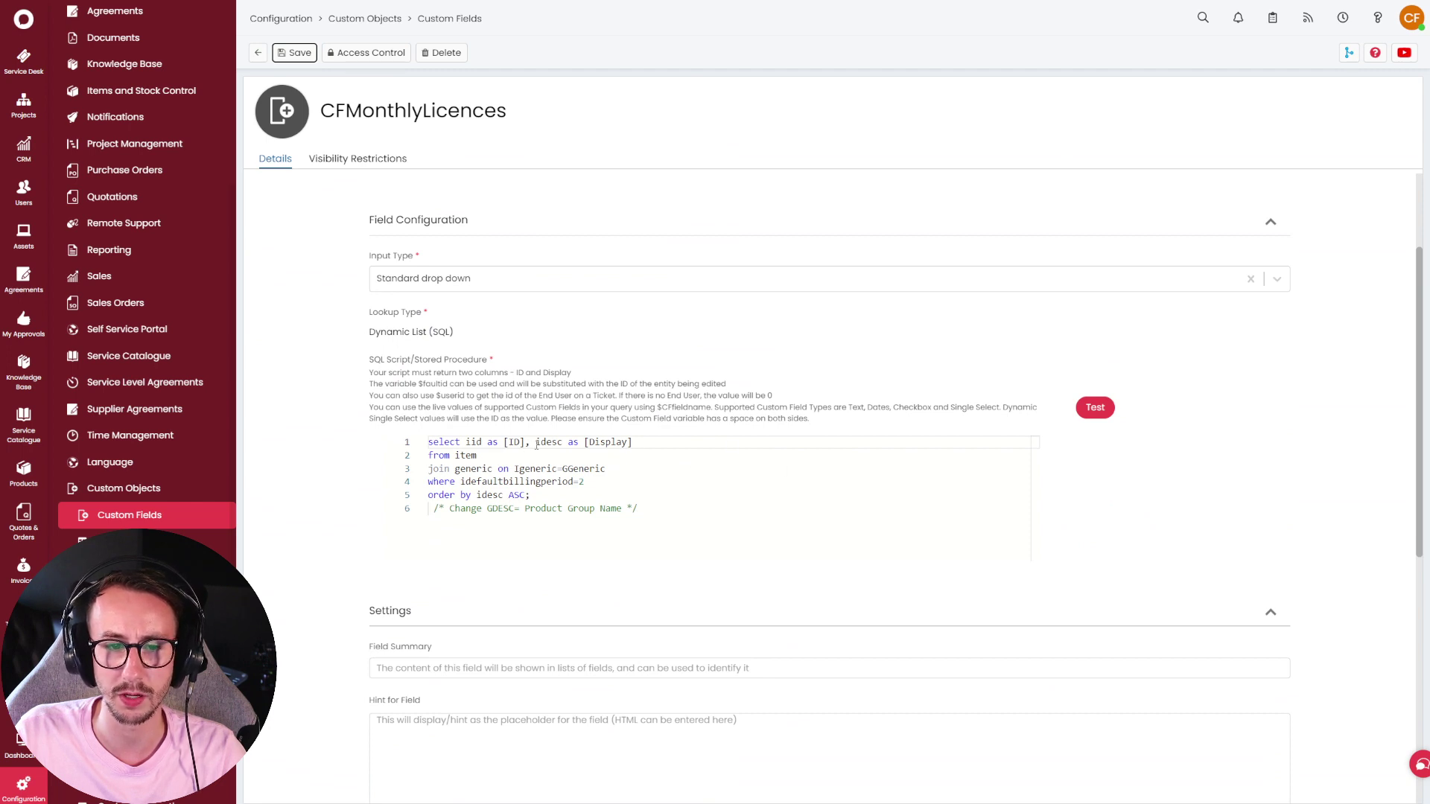
{"action": "left_click", "coordinate": [536, 443]}
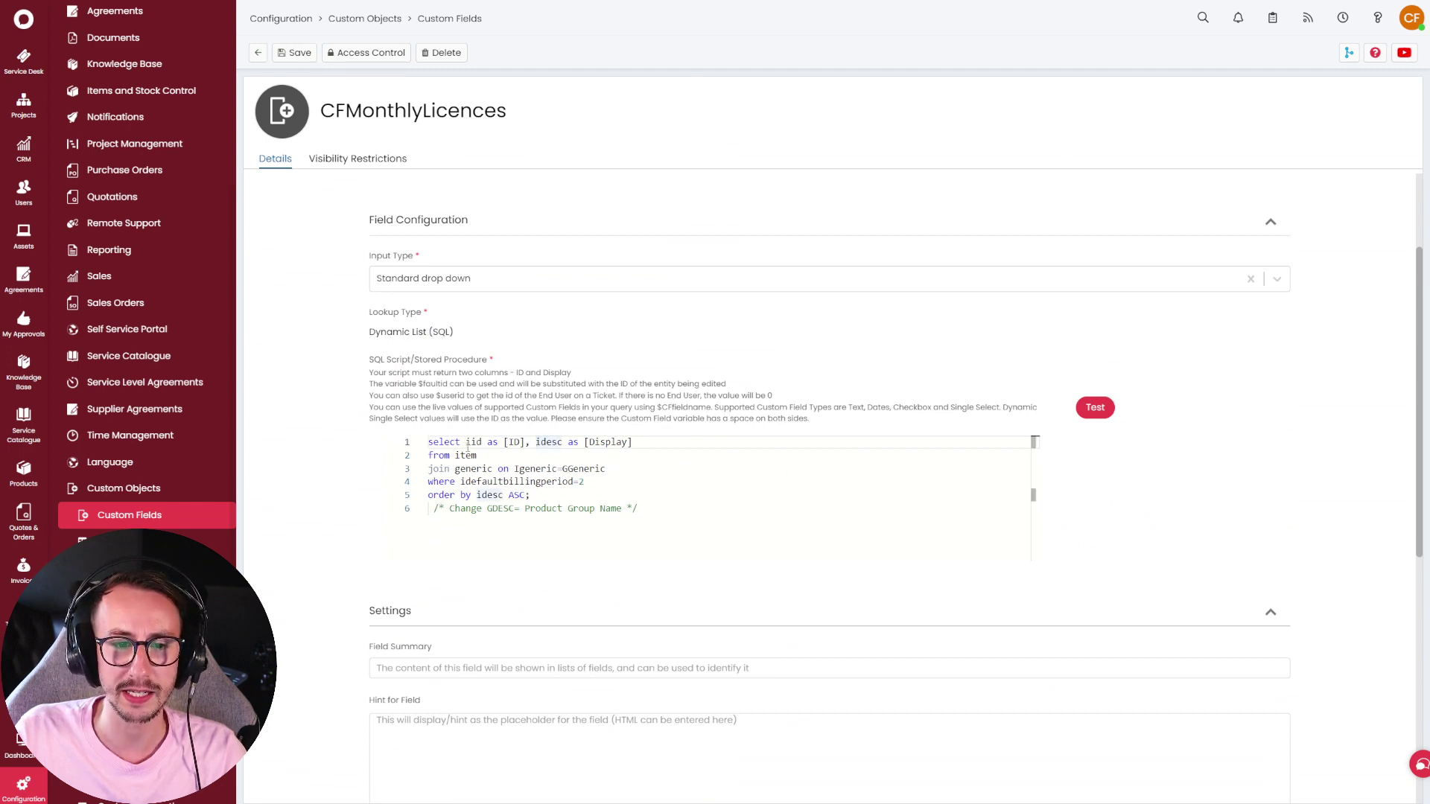
Highlight the query's 'iid as [ID]', idesc display column and select/from item lines.
{"action": "left_click_drag", "start_coordinate": [466, 442], "coordinate": [527, 442]}
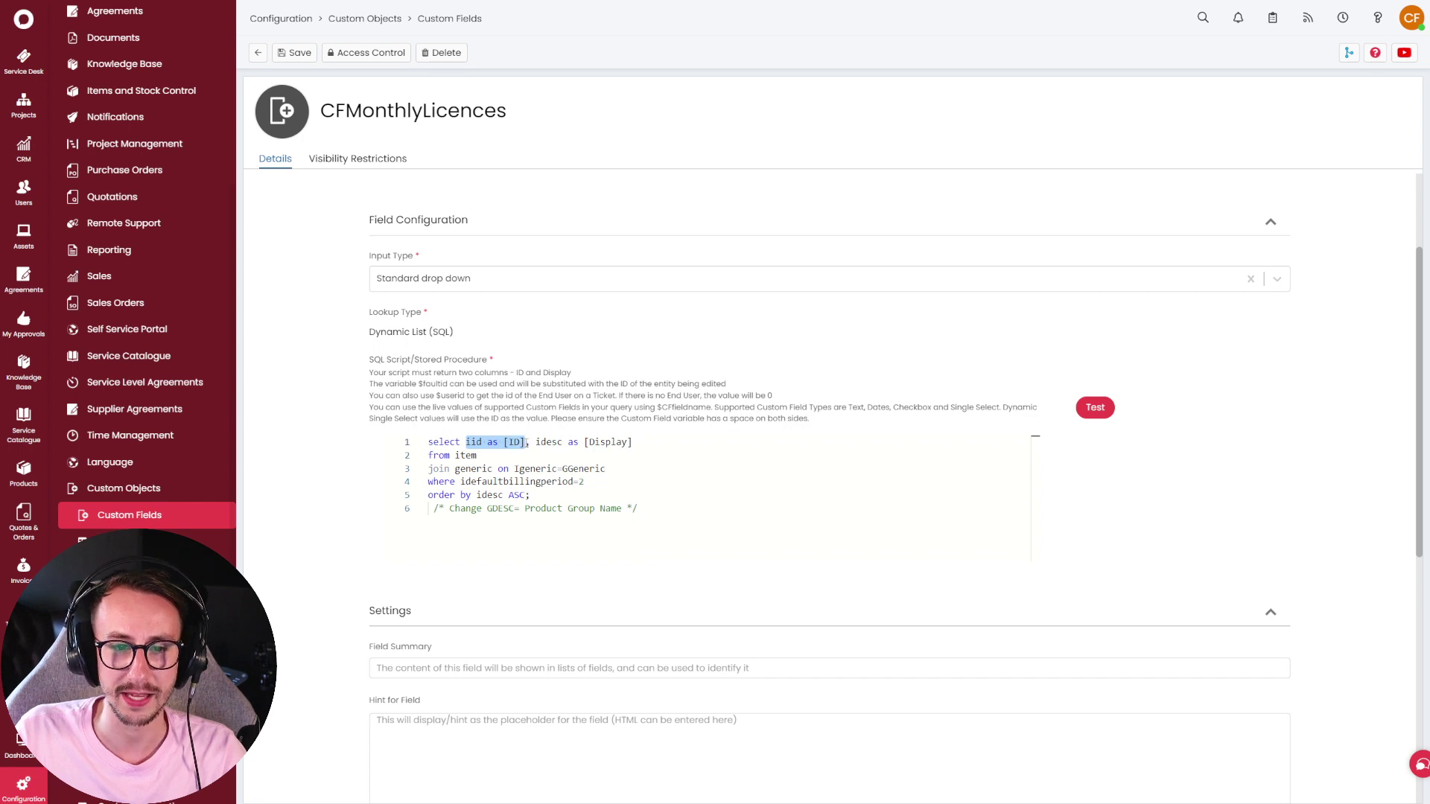
{"action": "left_click", "coordinate": [537, 442]}
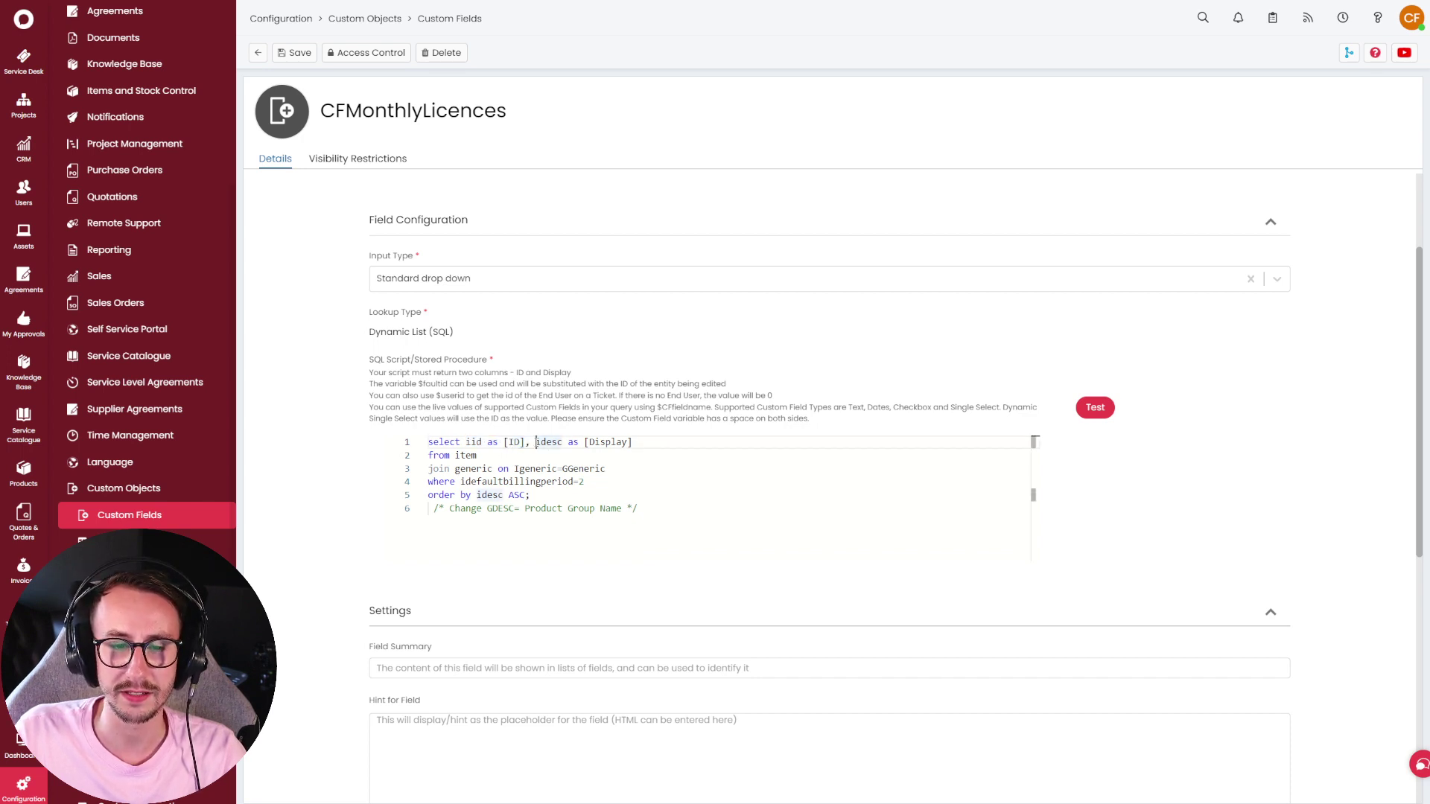
{"action": "double_click", "coordinate": [536, 442]}
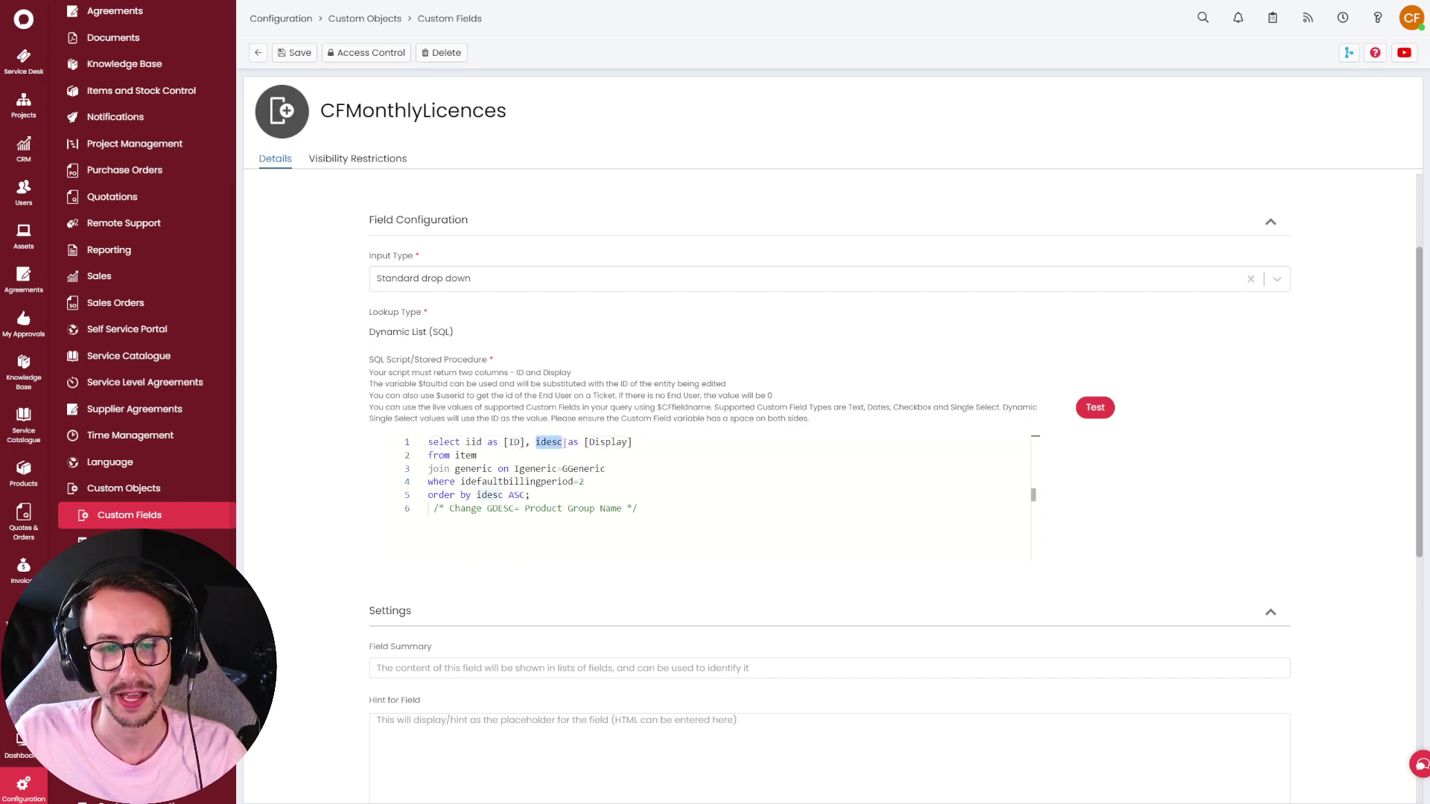
{"action": "left_click_drag", "start_coordinate": [486, 456], "coordinate": [428, 442]}
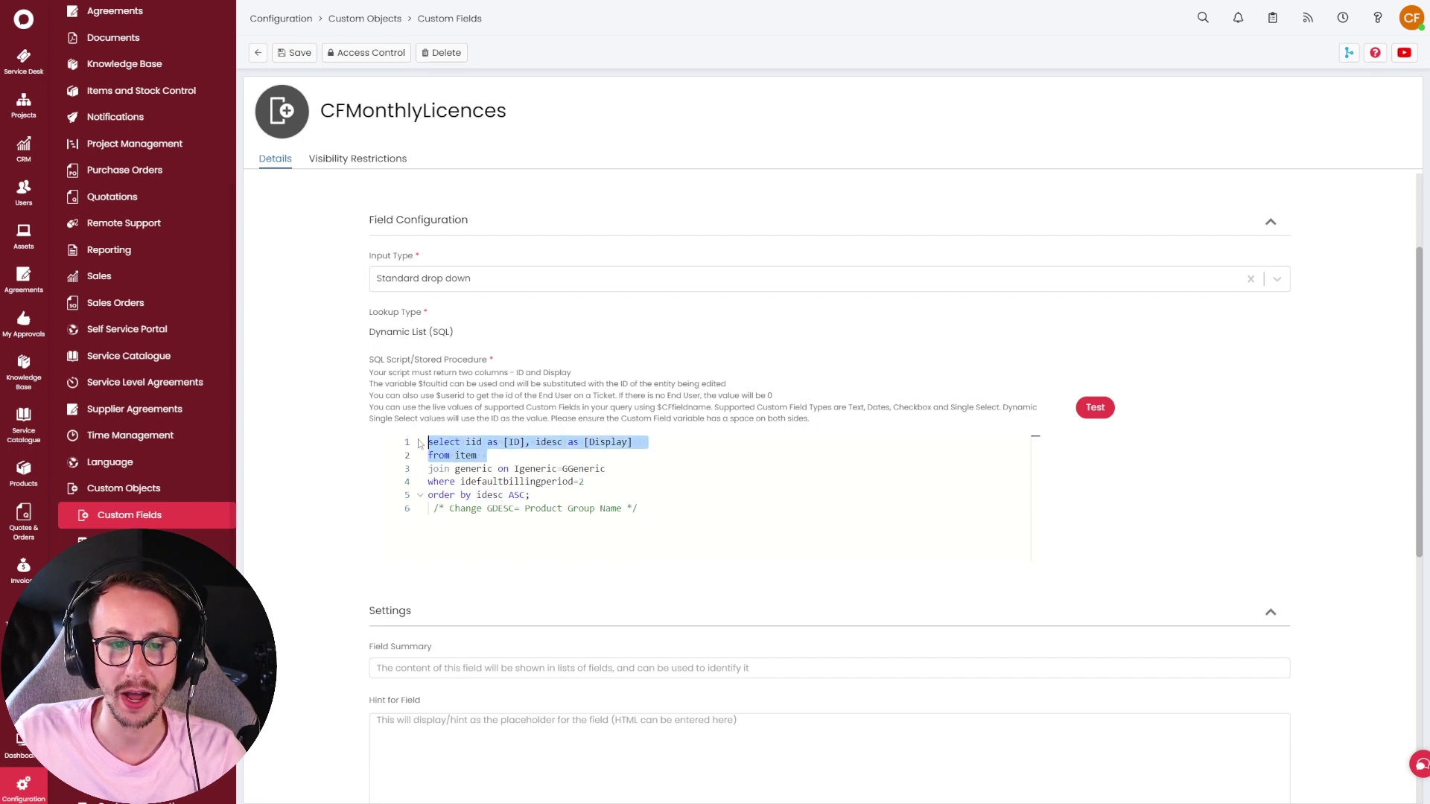
{"action": "left_click", "coordinate": [514, 456]}
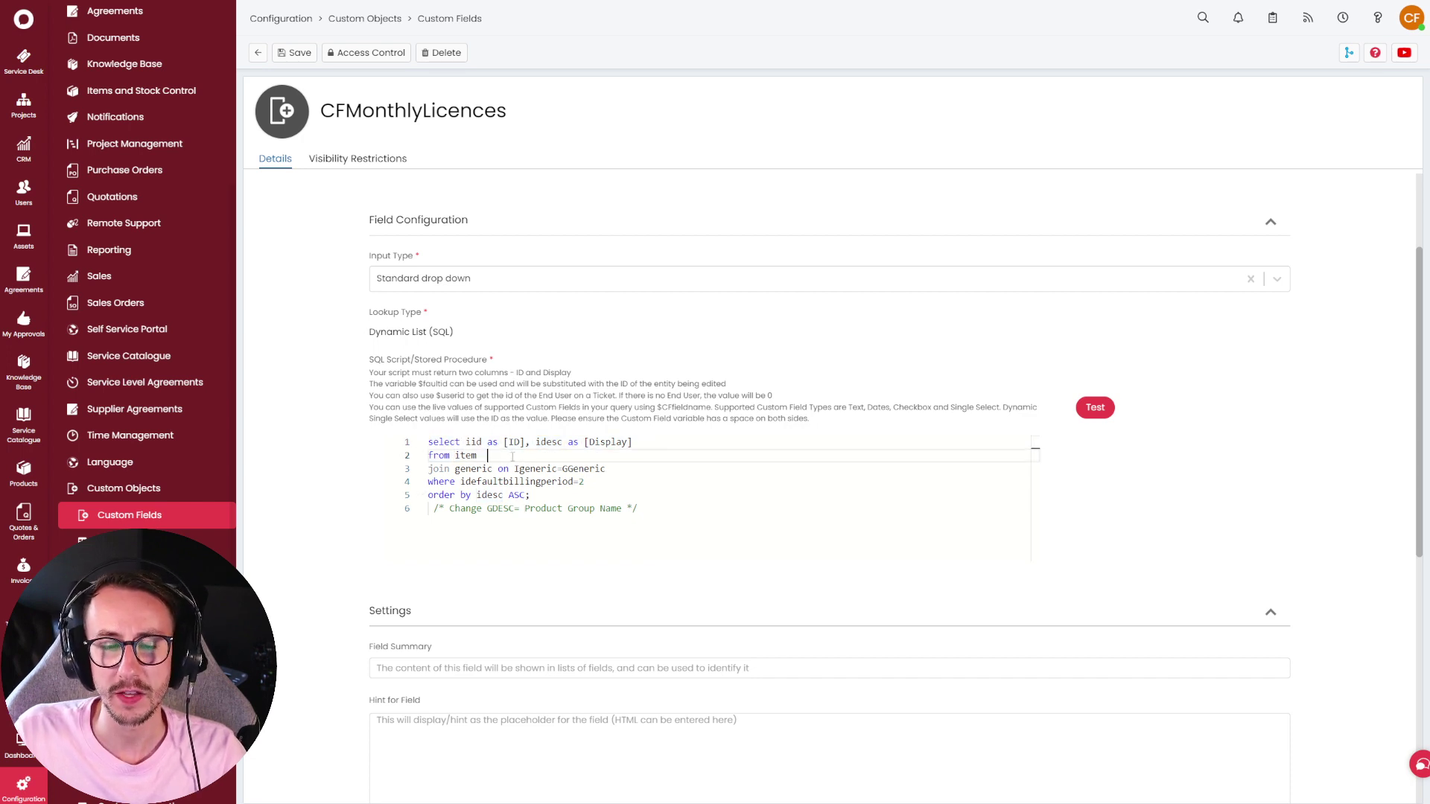
{"action": "left_click_drag", "start_coordinate": [428, 442], "coordinate": [489, 455]}
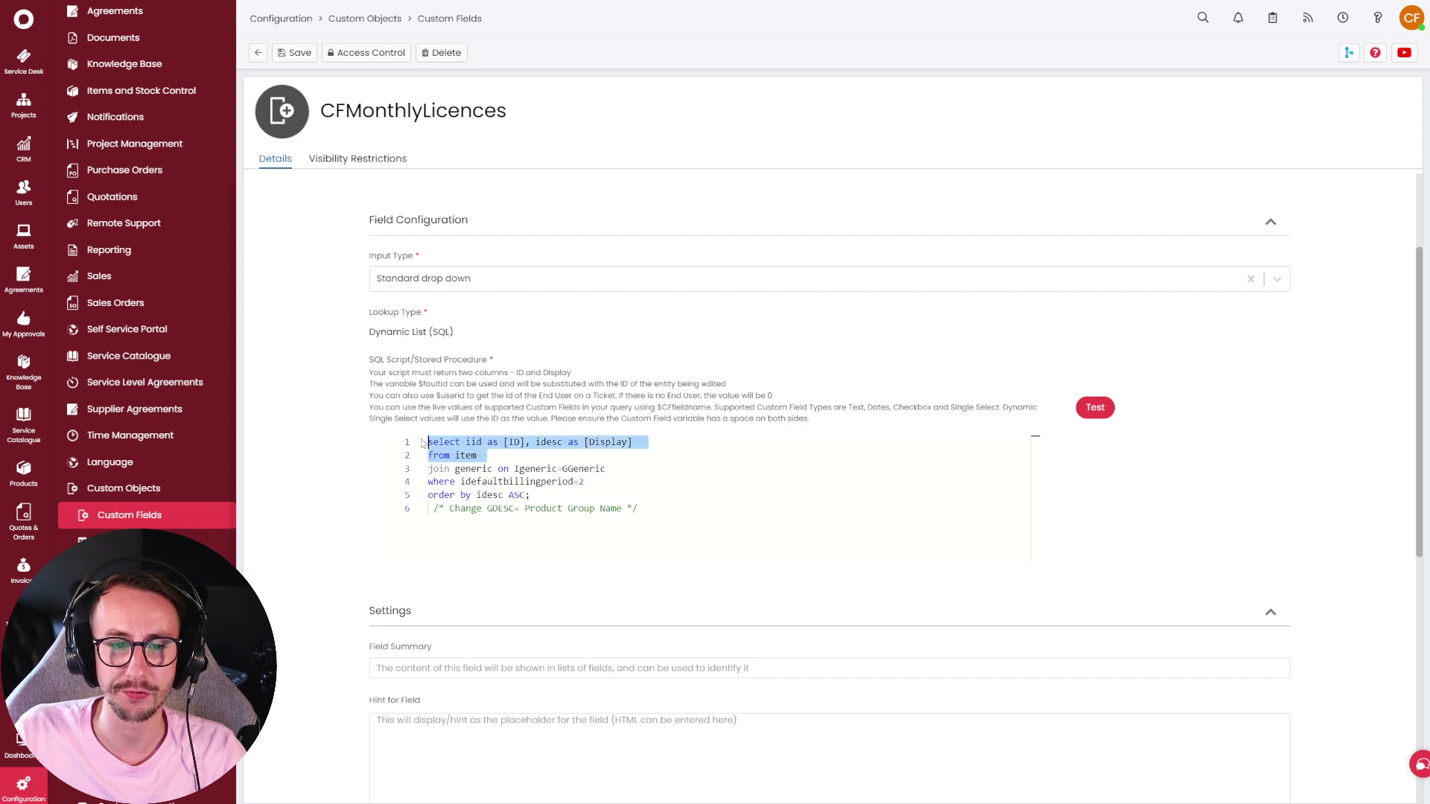
{"action": "left_click", "coordinate": [489, 455]}
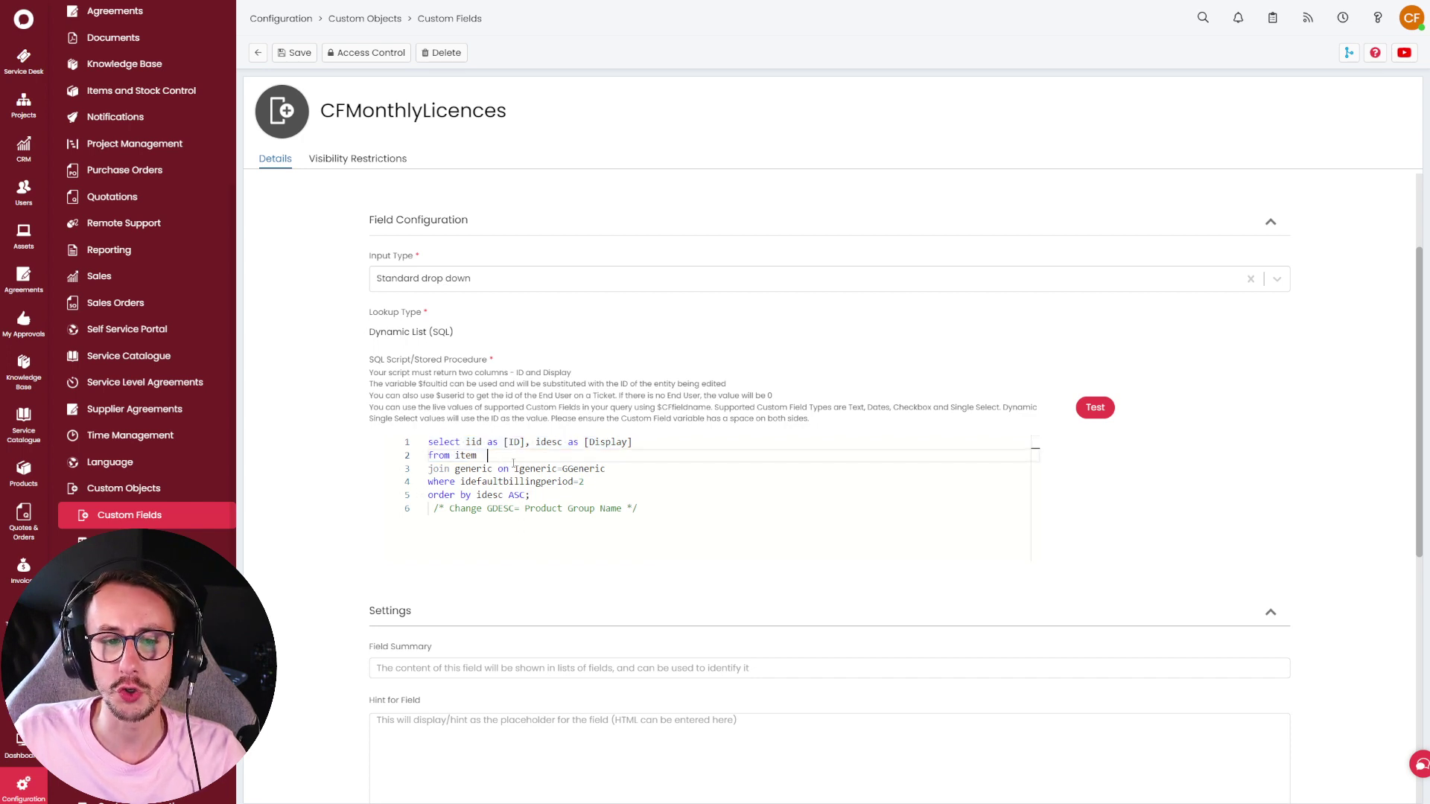
Highlight the Igeneric=GGeneric join, the billing period filter and the Dynamic List (SQL) lookup type.
{"action": "left_click_drag", "start_coordinate": [454, 469], "coordinate": [493, 471]}
{"action": "double_click", "coordinate": [462, 456]}
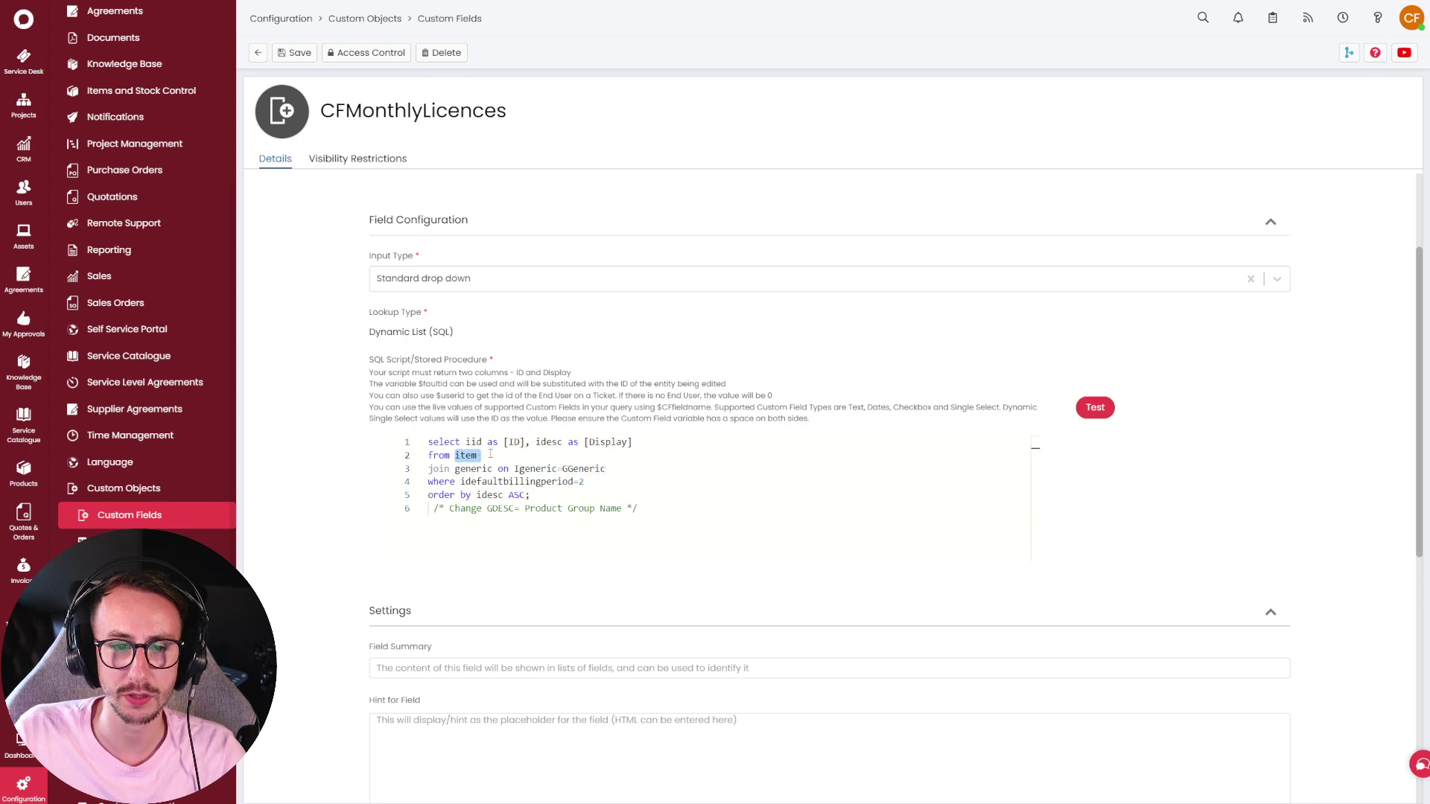
{"action": "left_click_drag", "start_coordinate": [516, 469], "coordinate": [413, 446]}
{"action": "left_click", "coordinate": [607, 471]}
{"action": "left_click", "coordinate": [590, 482]}
{"action": "left_click", "coordinate": [547, 496]}
{"action": "left_click", "coordinate": [1034, 482]}
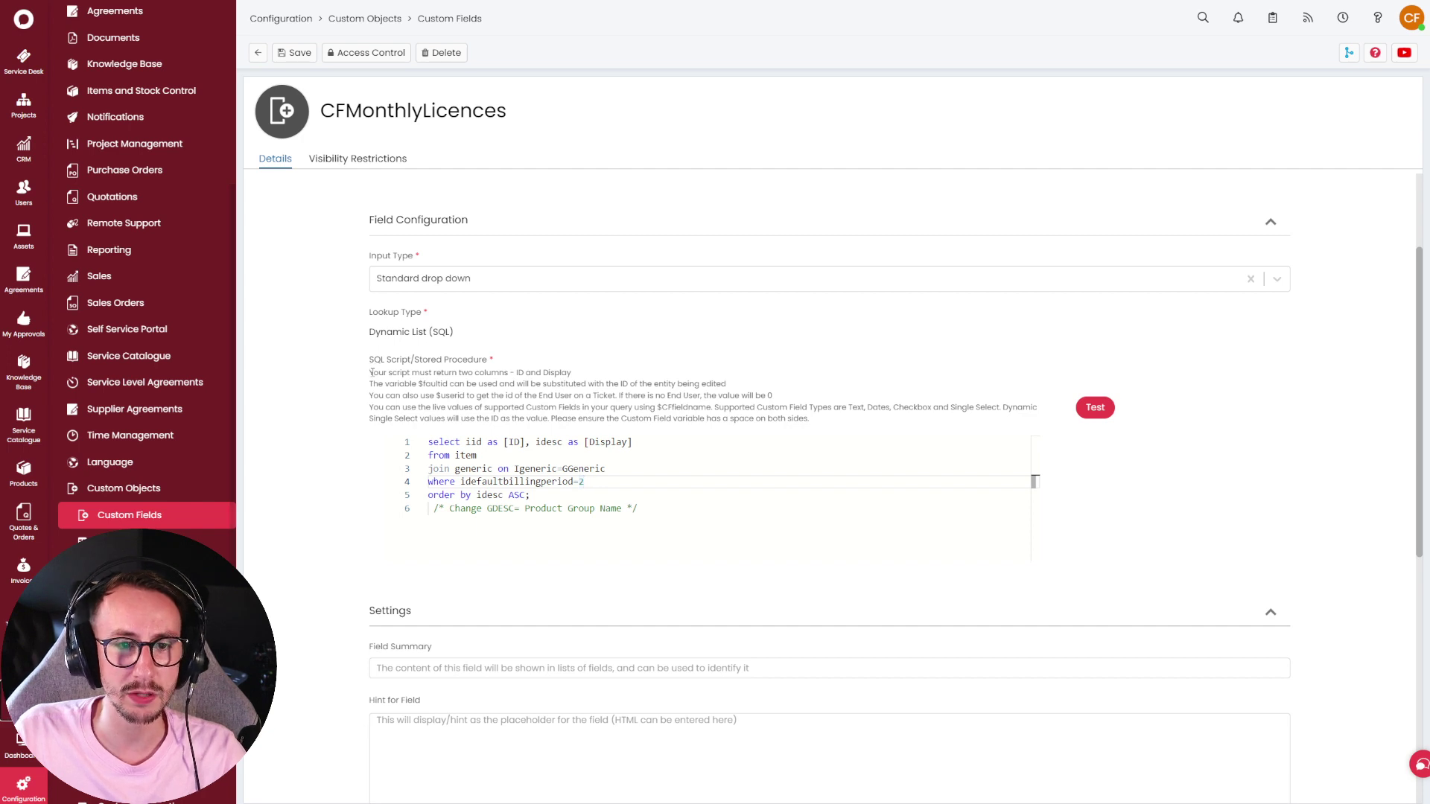
{"action": "left_click_drag", "start_coordinate": [370, 332], "coordinate": [467, 335]}
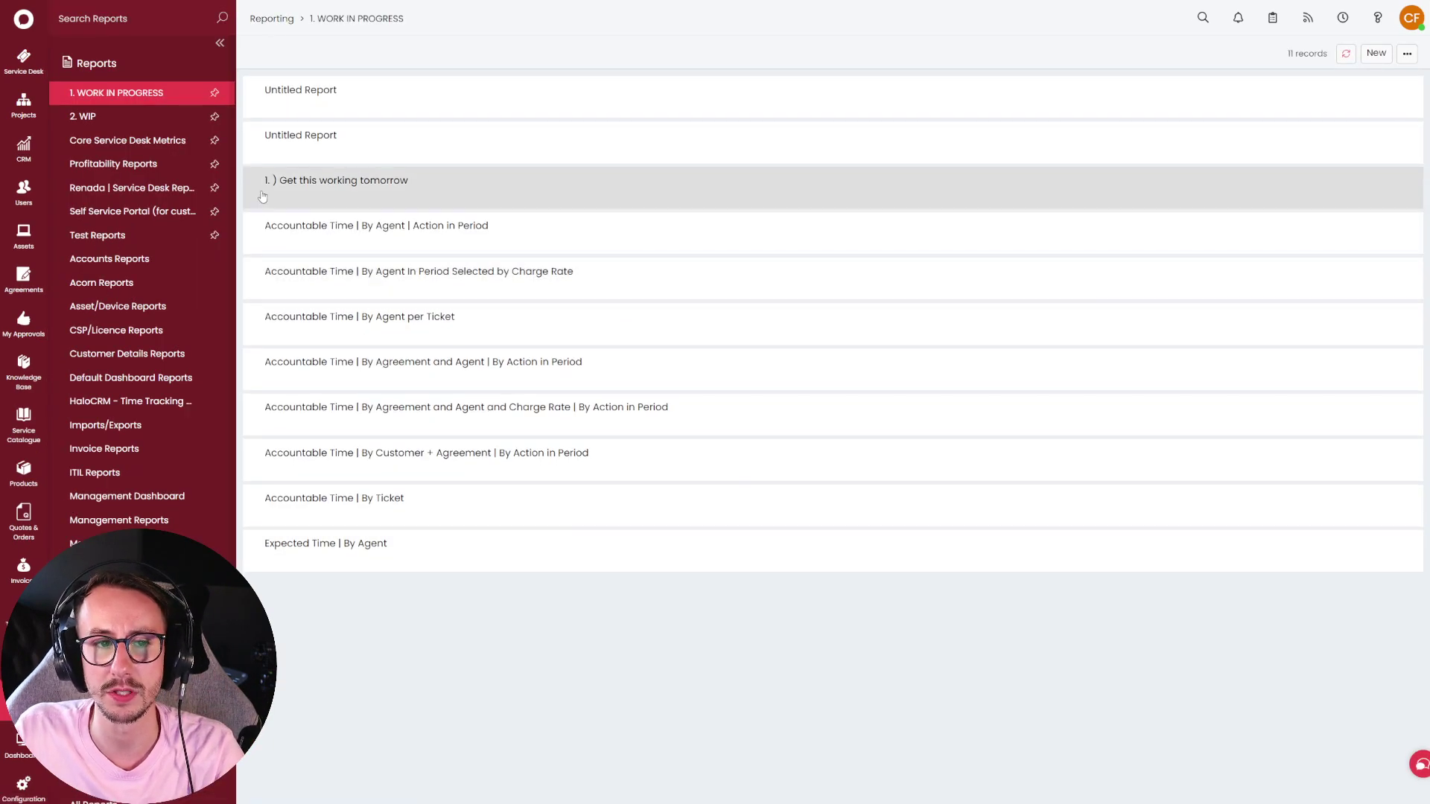
Open the Untitled Report and view its 'select * from item' query before returning to results.
{"action": "left_click", "coordinate": [268, 137]}
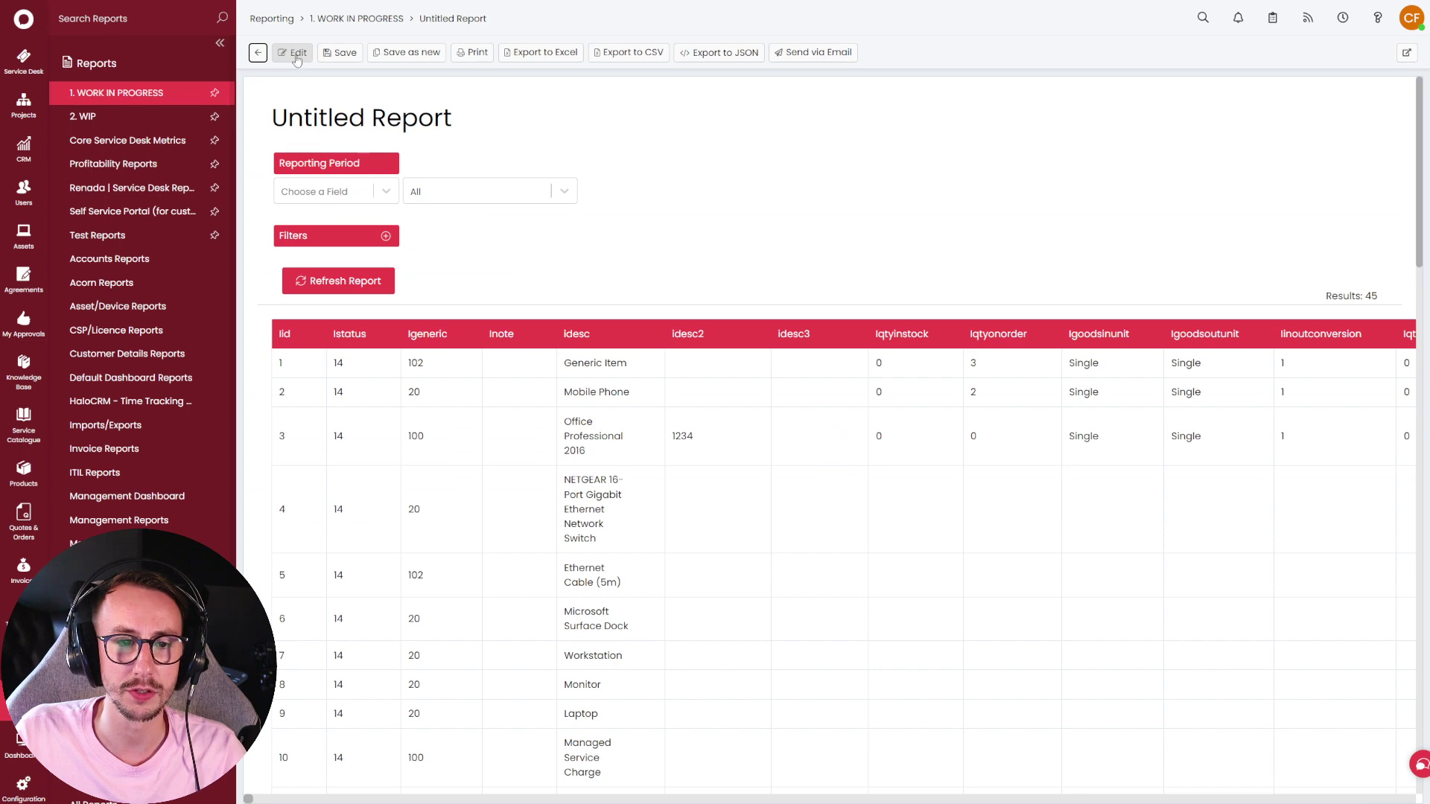
{"action": "scroll", "coordinate": [496, 513], "scroll_direction": "down", "scroll_amount": 5}
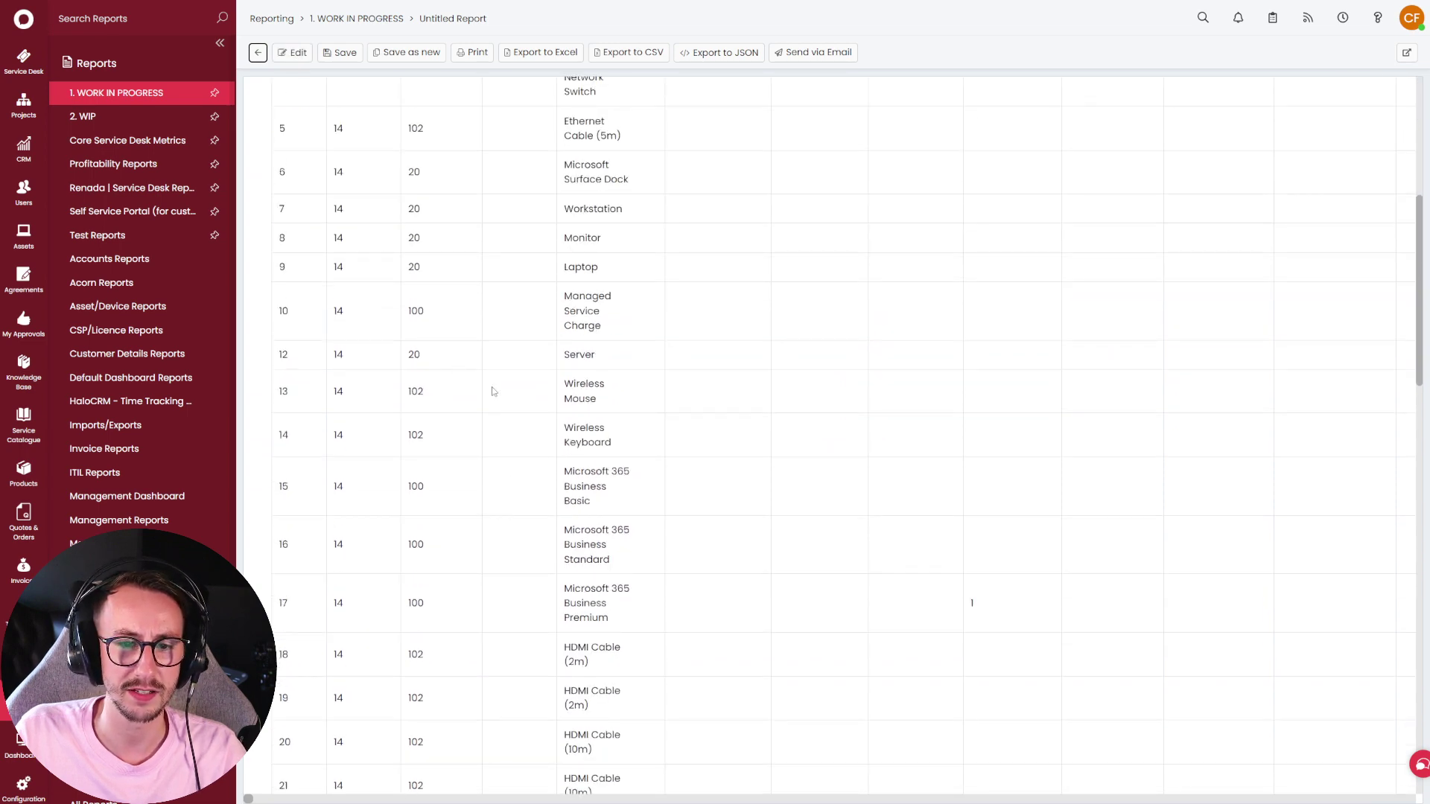
{"action": "scroll", "coordinate": [680, 541], "scroll_direction": "up", "scroll_amount": 5}
{"action": "left_click", "coordinate": [298, 53]}
{"action": "left_click", "coordinate": [283, 140]}
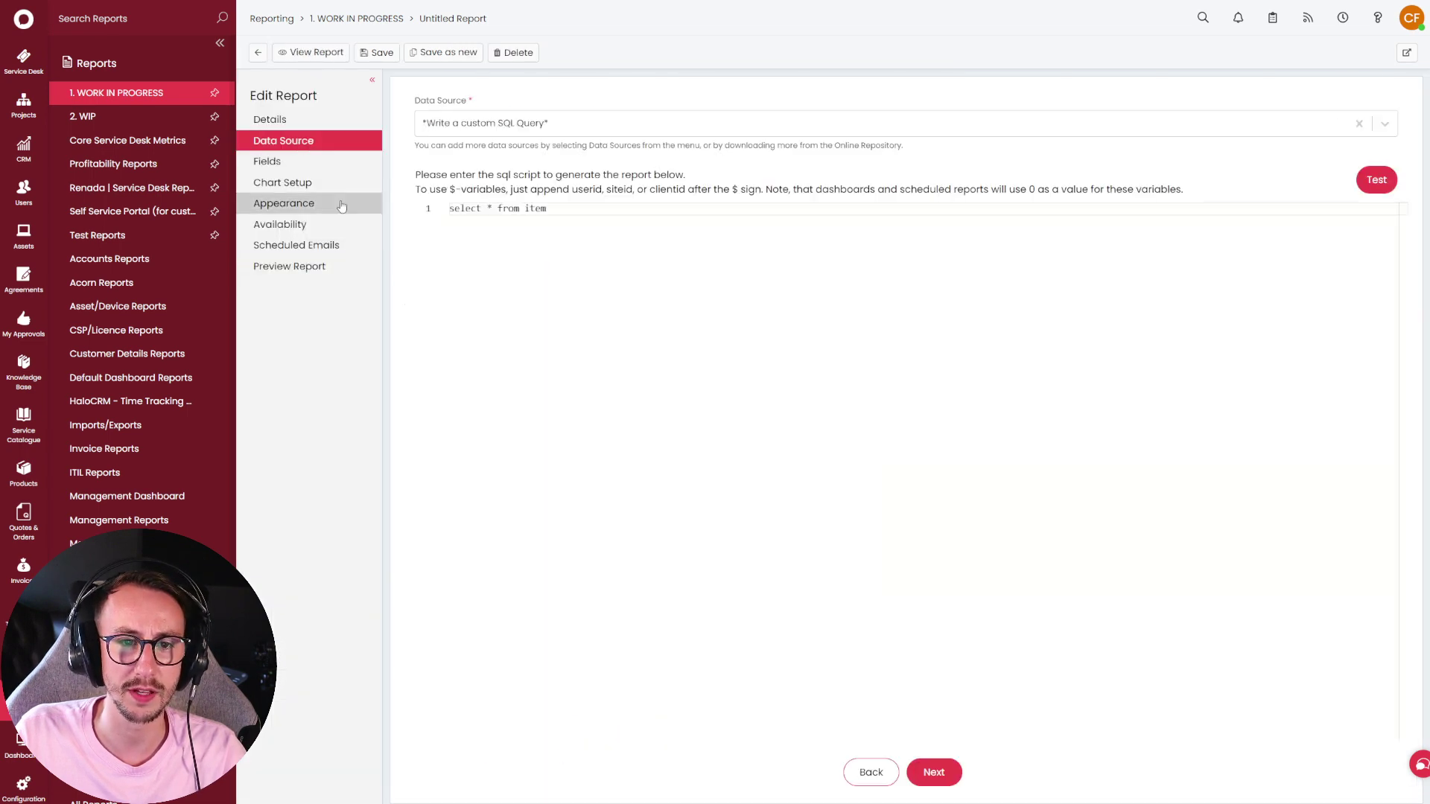
{"action": "left_click_drag", "start_coordinate": [547, 208], "coordinate": [402, 208]}
{"action": "left_click", "coordinate": [309, 52]}
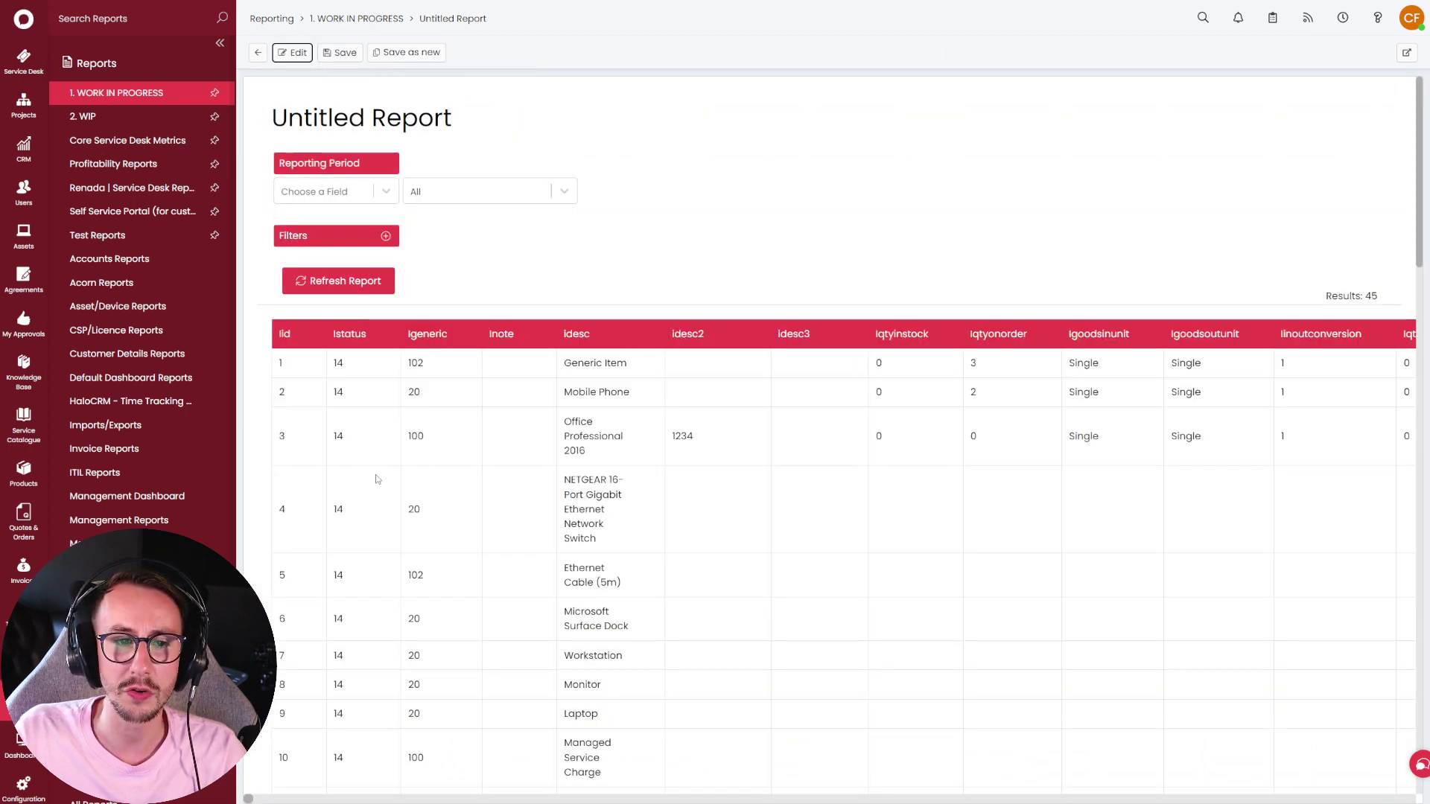
Scroll the 45 item rows, highlighting the idesc column, Youtube Item and Item two.
{"action": "left_click", "coordinate": [577, 333]}
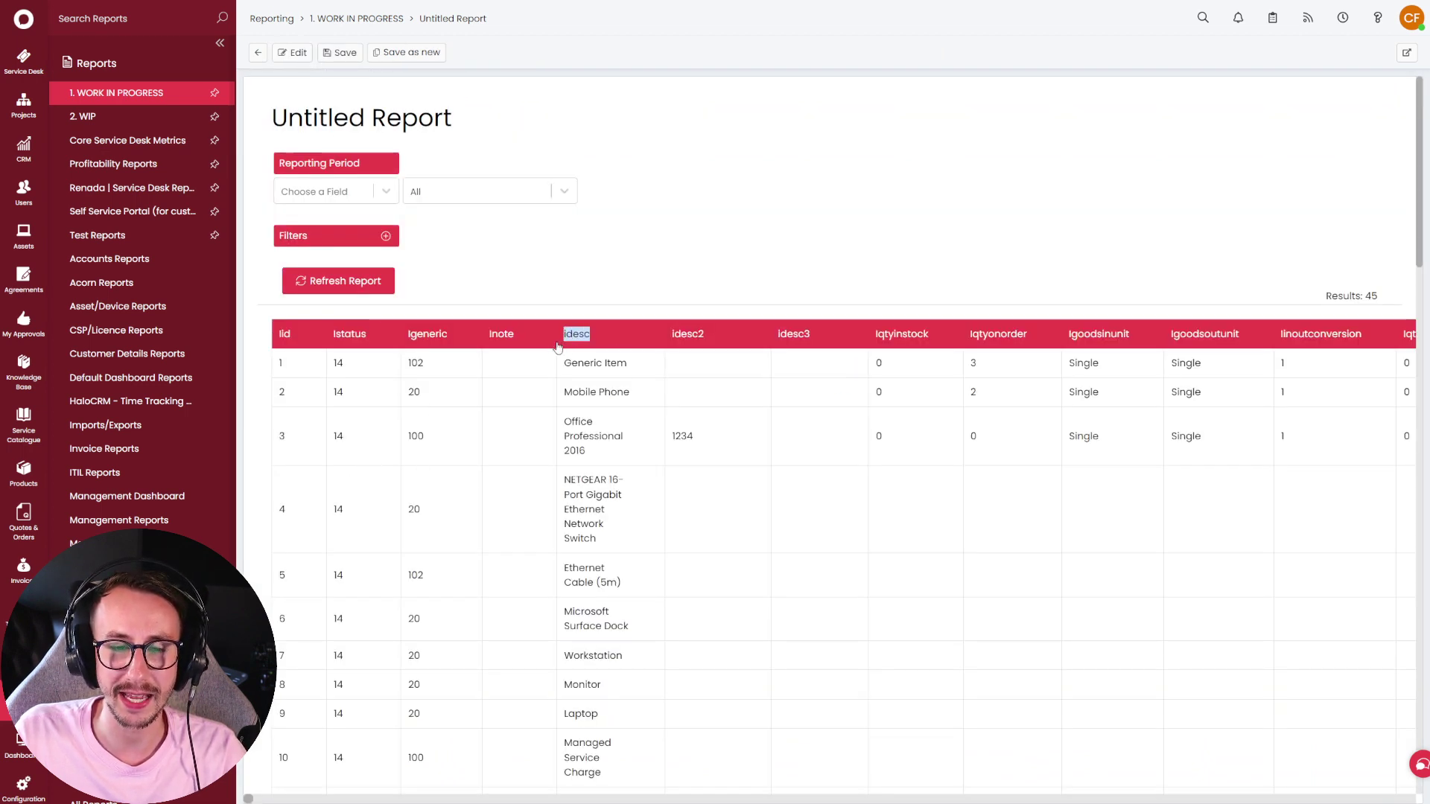
{"action": "scroll", "coordinate": [619, 597], "scroll_direction": "down", "scroll_amount": 20}
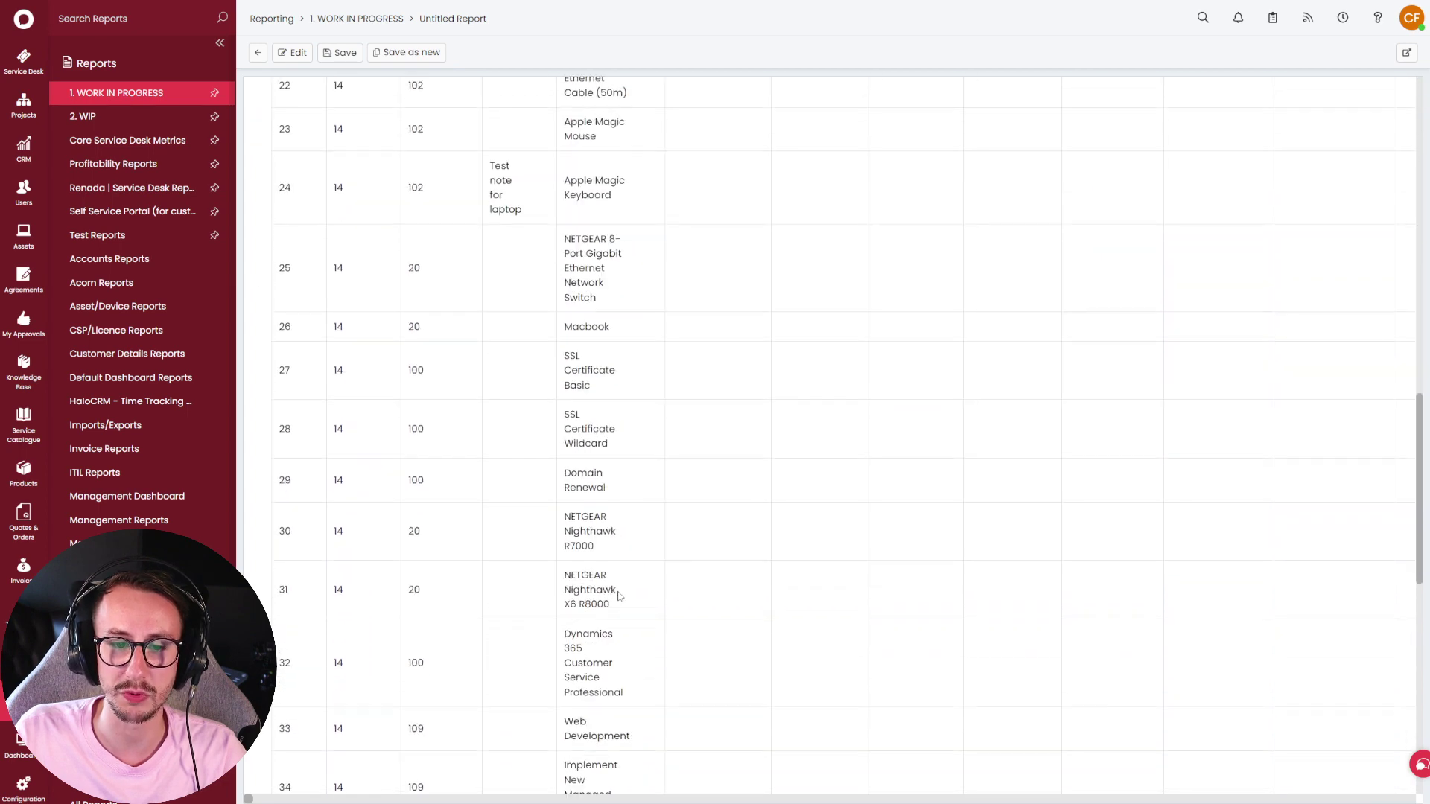
{"action": "scroll", "coordinate": [619, 597], "scroll_direction": "down", "scroll_amount": 1}
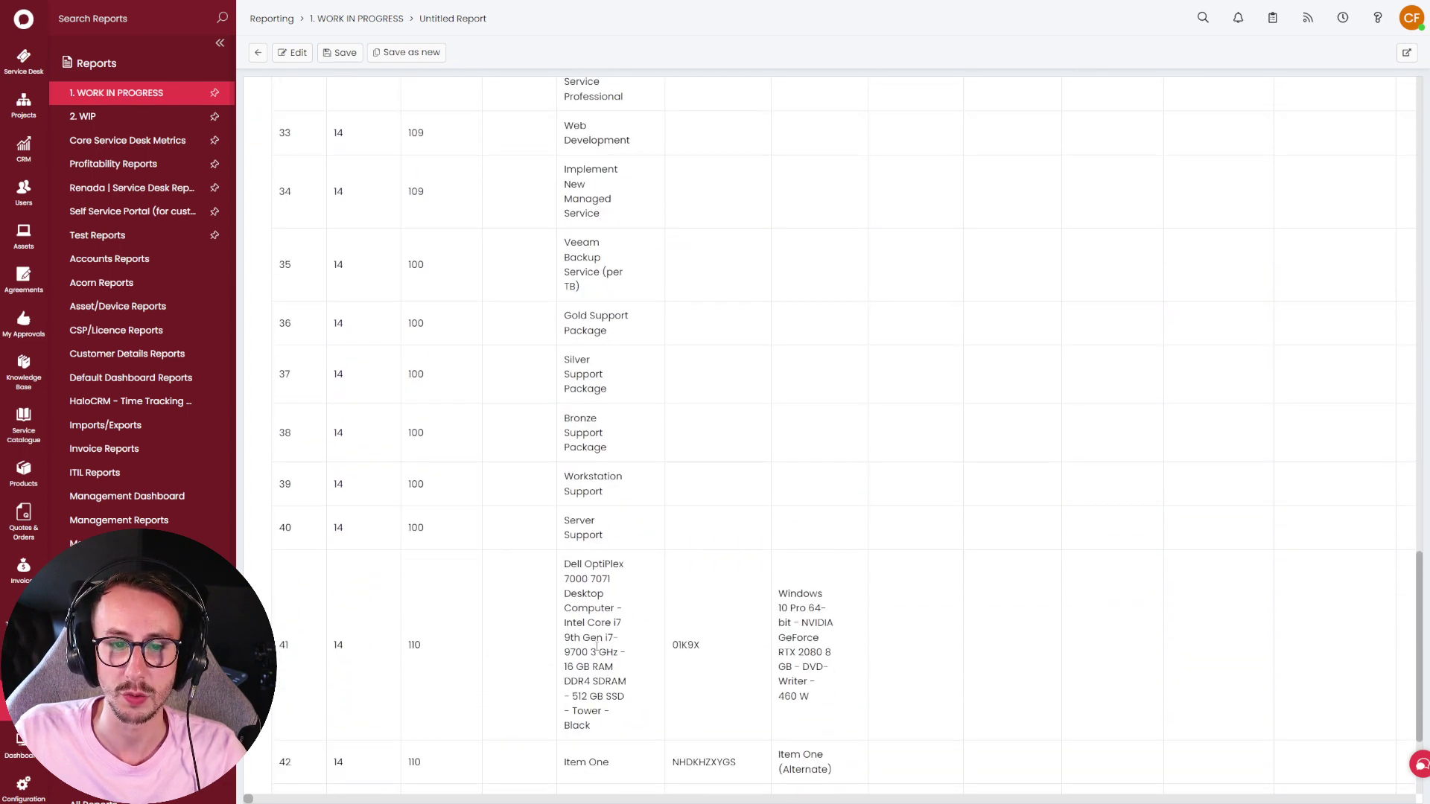
{"action": "scroll", "coordinate": [585, 654], "scroll_direction": "down", "scroll_amount": 3}
{"action": "left_click_drag", "start_coordinate": [570, 652], "coordinate": [630, 658]}
{"action": "left_click", "coordinate": [645, 664]}
{"action": "left_click_drag", "start_coordinate": [563, 613], "coordinate": [618, 621]}
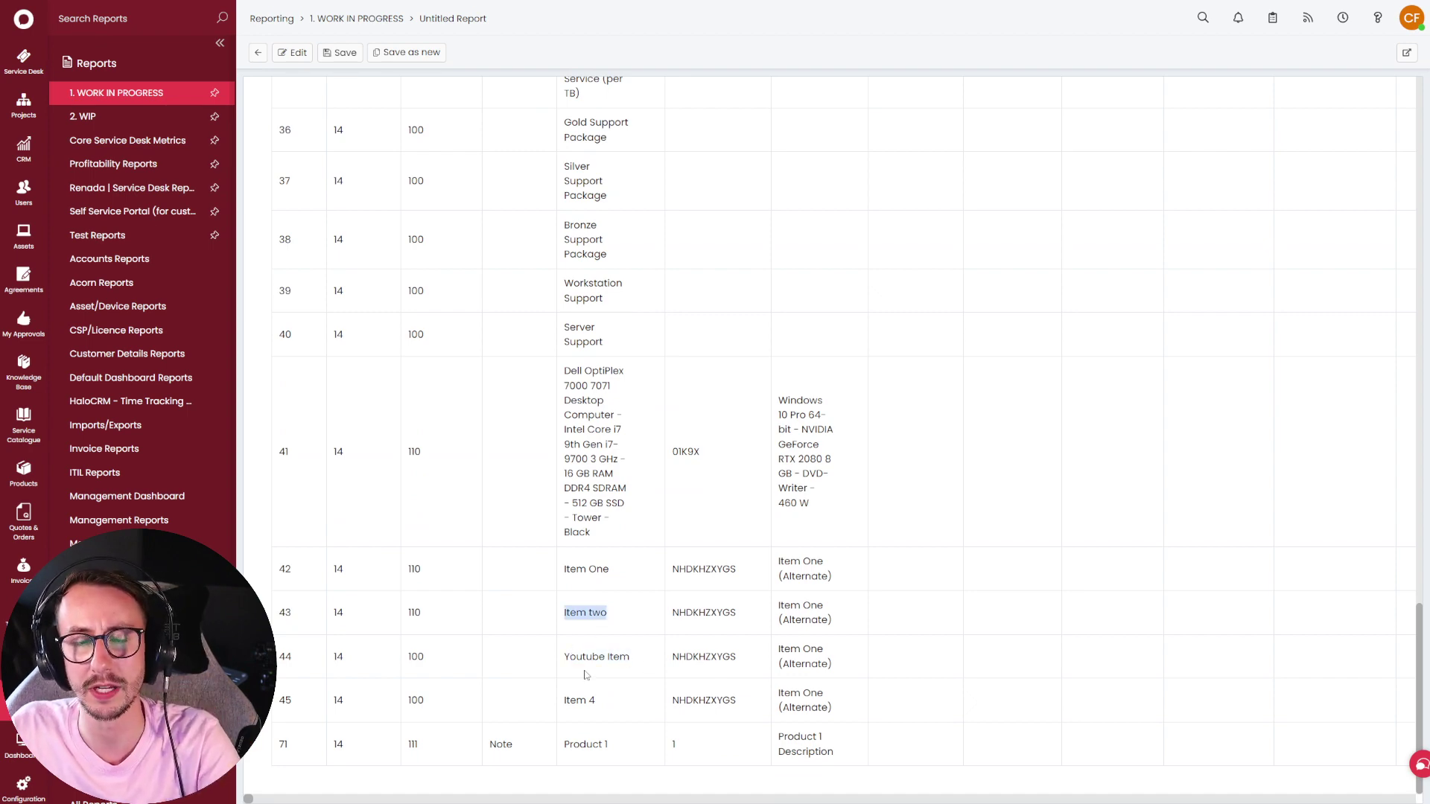
{"action": "scroll", "coordinate": [585, 675], "scroll_direction": "up", "scroll_amount": 20}
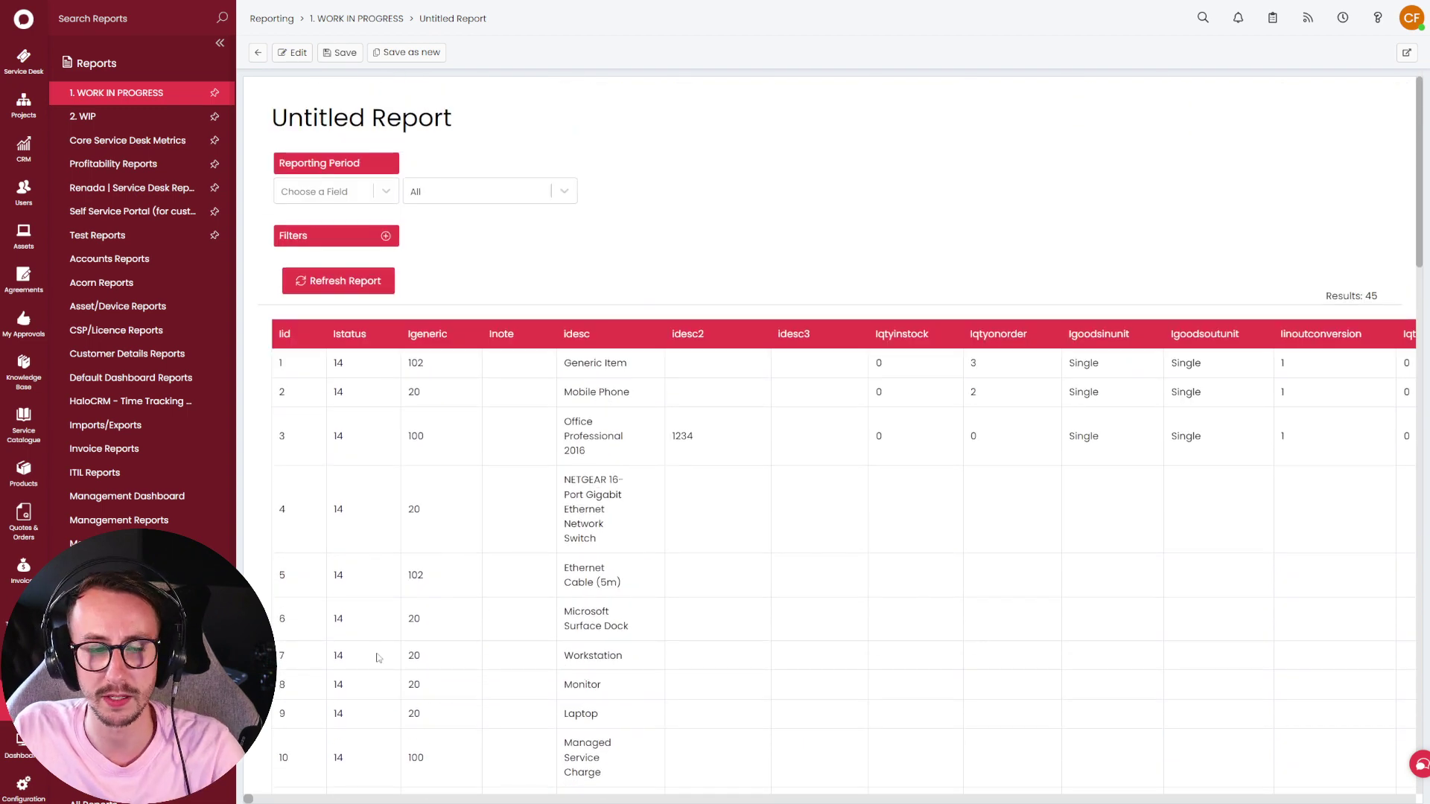
Reopen the CFMonthlyLicences custom field and highlight its saved SQL script.
{"action": "left_click", "coordinate": [23, 784]}
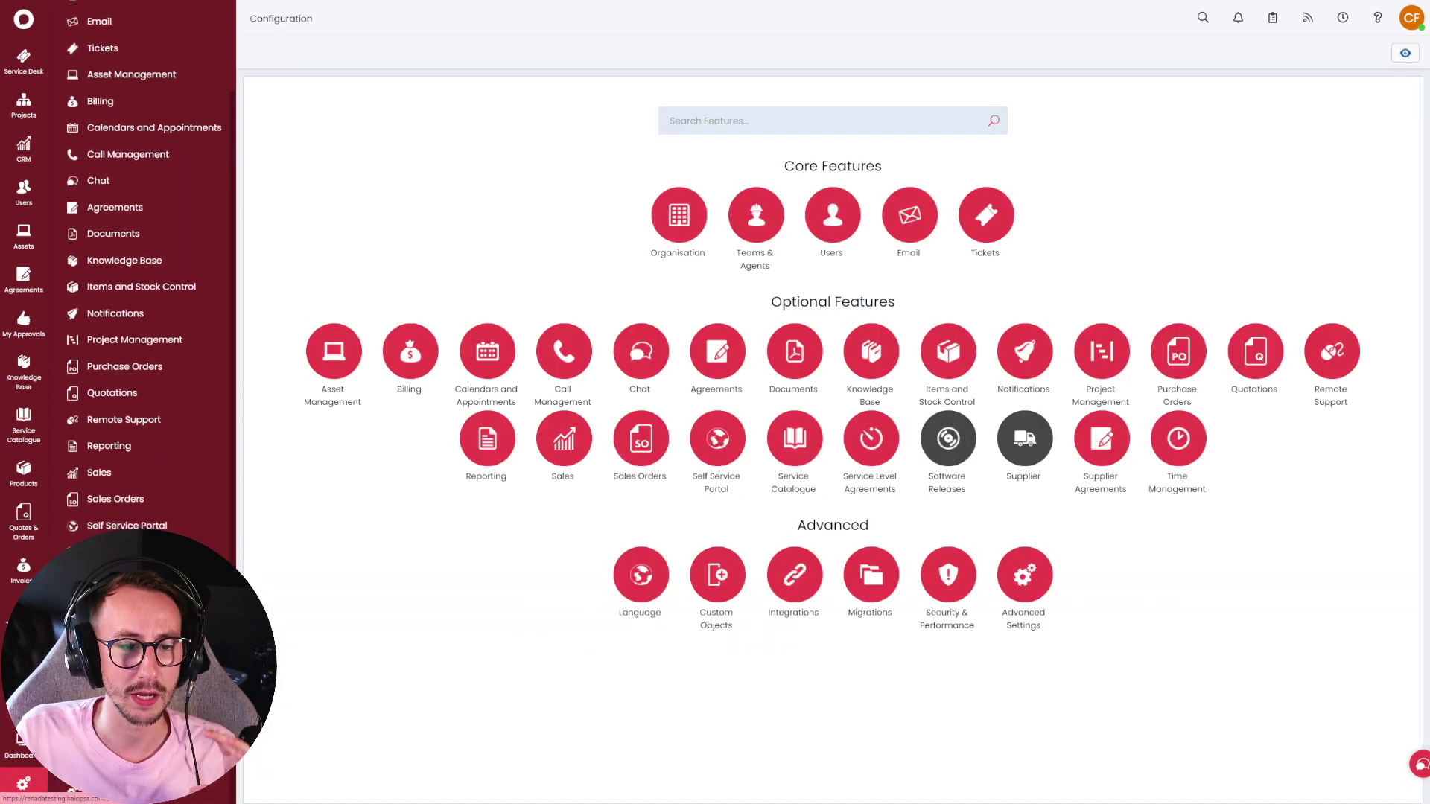
{"action": "left_click", "coordinate": [716, 574]}
{"action": "left_click", "coordinate": [715, 163]}
{"action": "scroll", "coordinate": [691, 452], "scroll_direction": "down", "scroll_amount": 10}
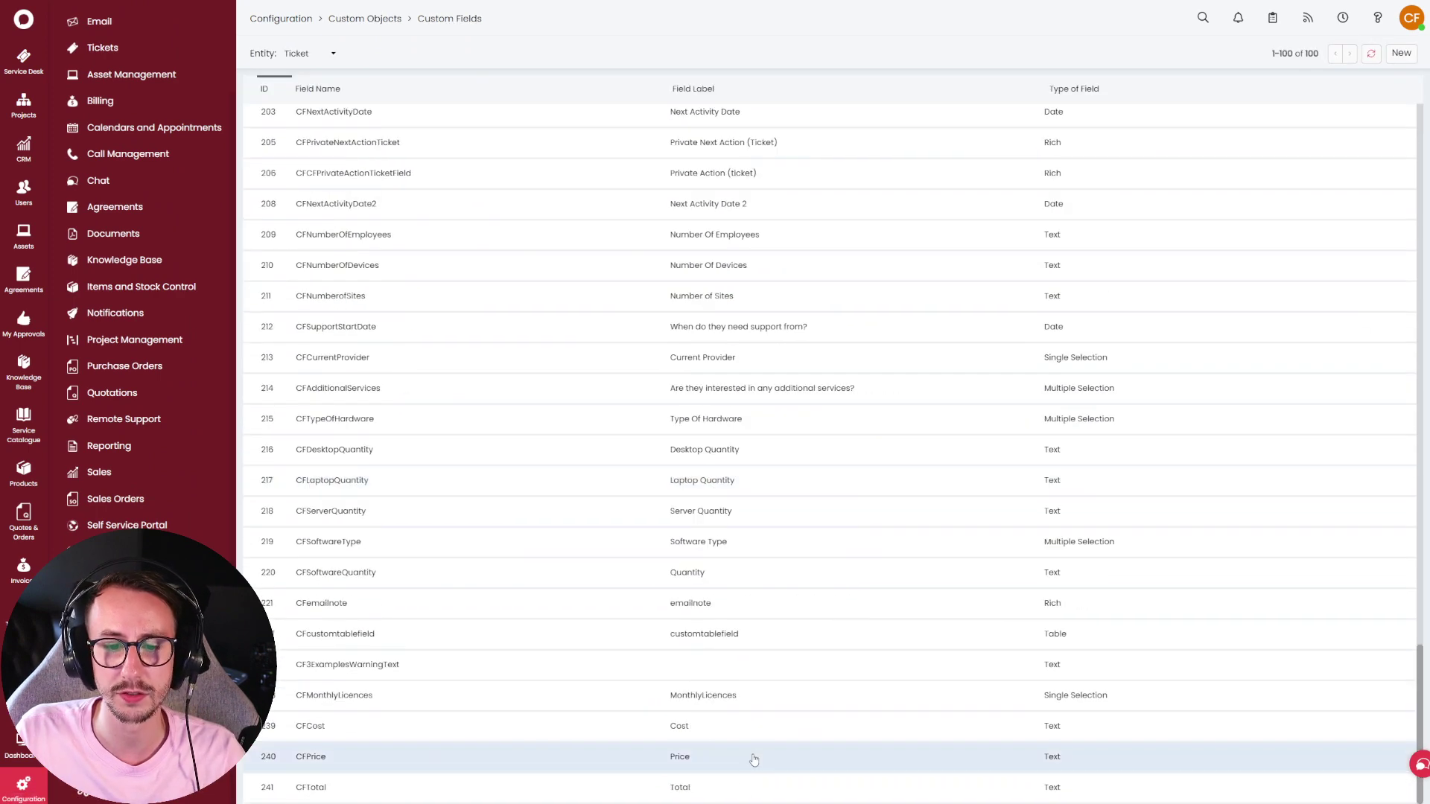
{"action": "left_click", "coordinate": [716, 715]}
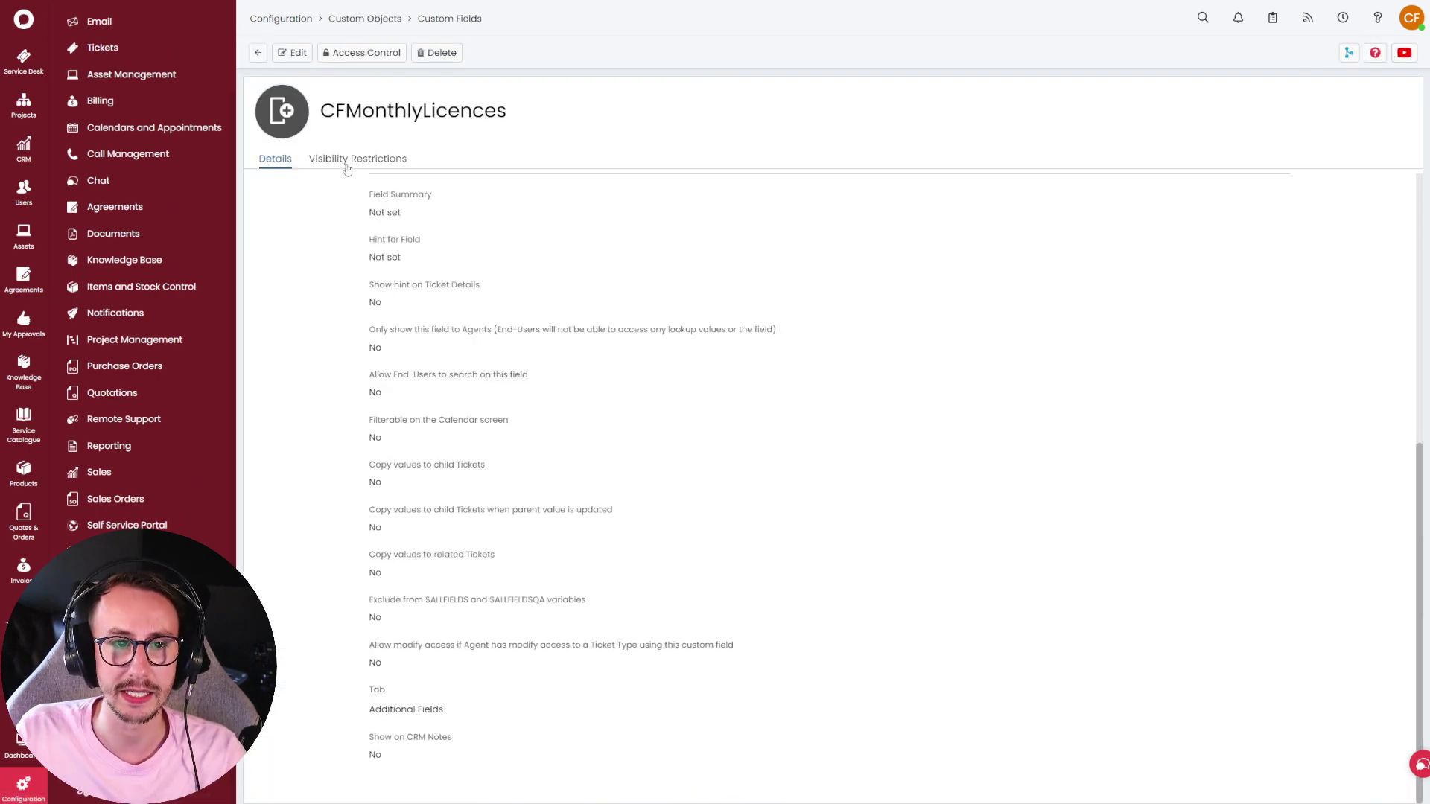
{"action": "scroll", "coordinate": [440, 336], "scroll_direction": "up", "scroll_amount": 8}
{"action": "scroll", "coordinate": [450, 451], "scroll_direction": "down", "scroll_amount": 8}
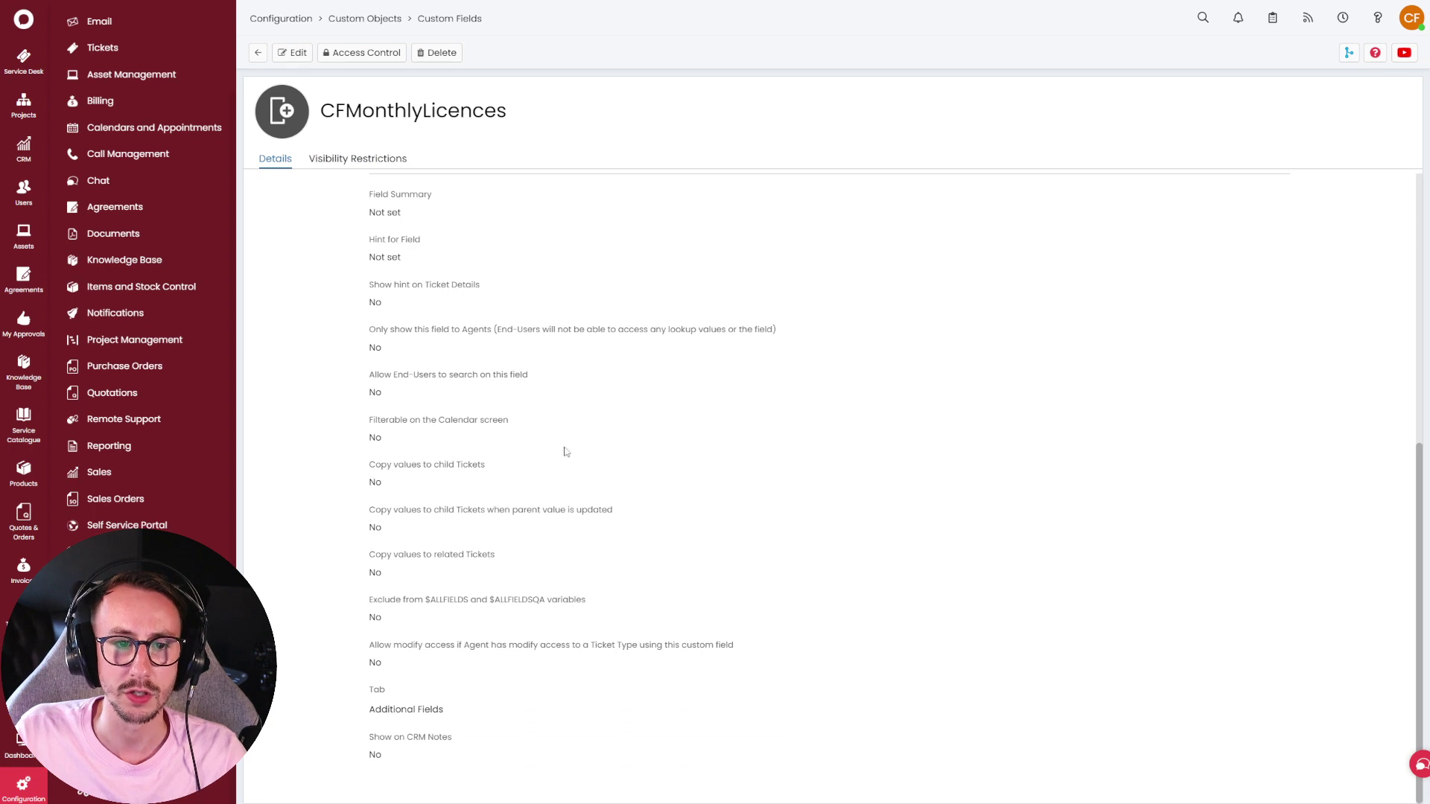
{"action": "scroll", "coordinate": [596, 424], "scroll_direction": "up", "scroll_amount": 8}
{"action": "left_click_drag", "start_coordinate": [370, 509], "coordinate": [566, 578]}
{"action": "left_click", "coordinate": [581, 582]}
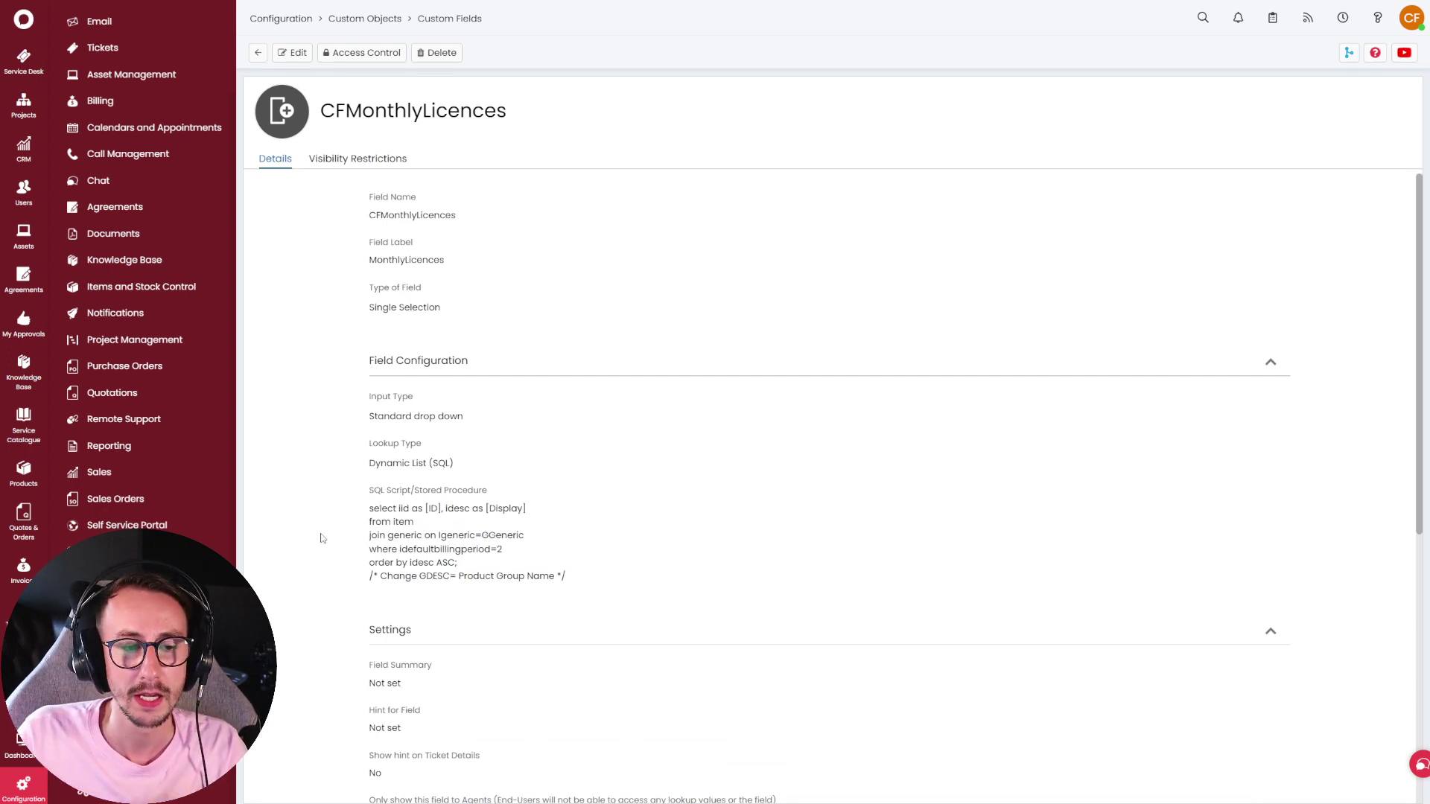
{"action": "scroll", "coordinate": [149, 268], "scroll_direction": "down", "scroll_amount": 3}
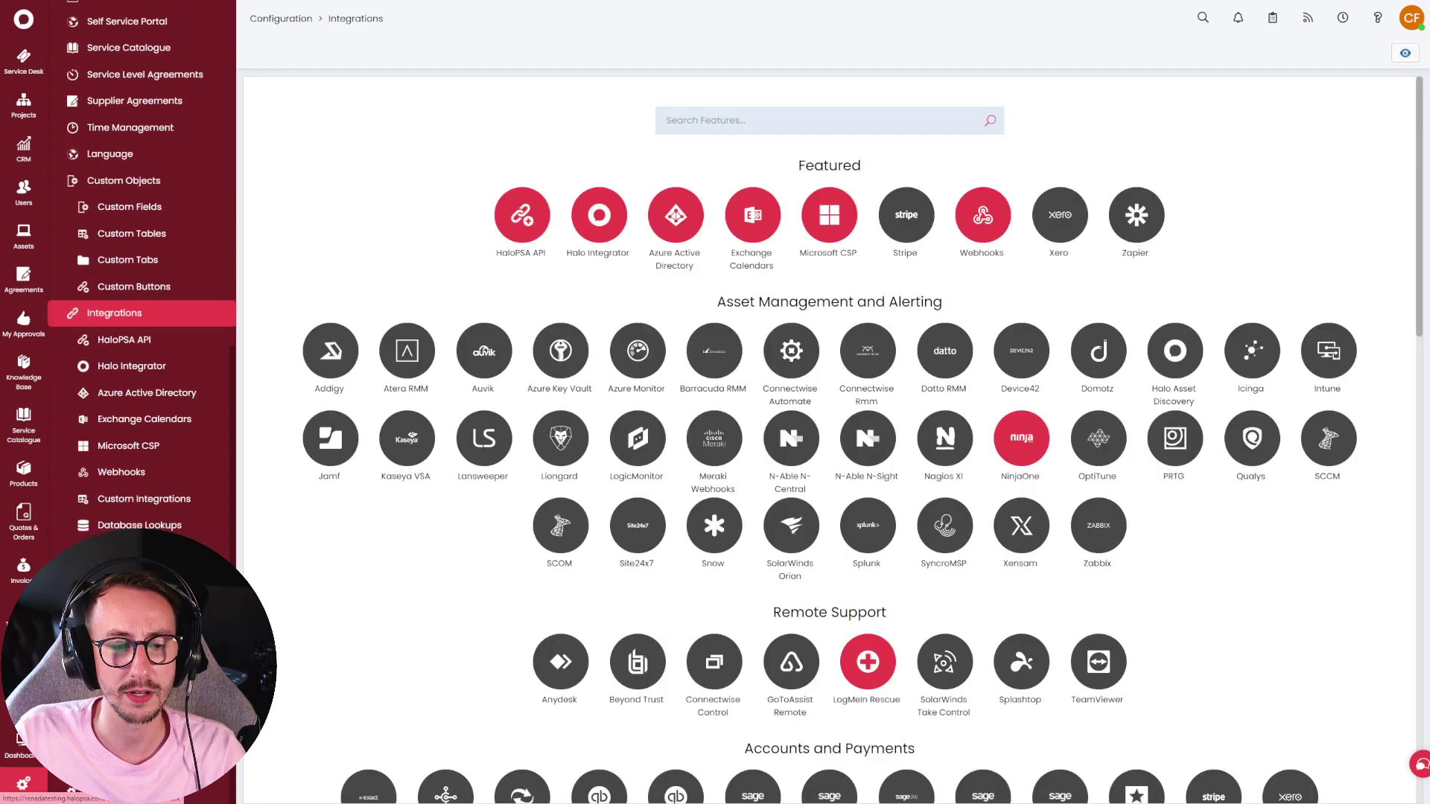
Find Database Lookups by searching Integrations for 'data' and open the Price Lookup profile.
{"action": "left_click", "coordinate": [141, 525]}
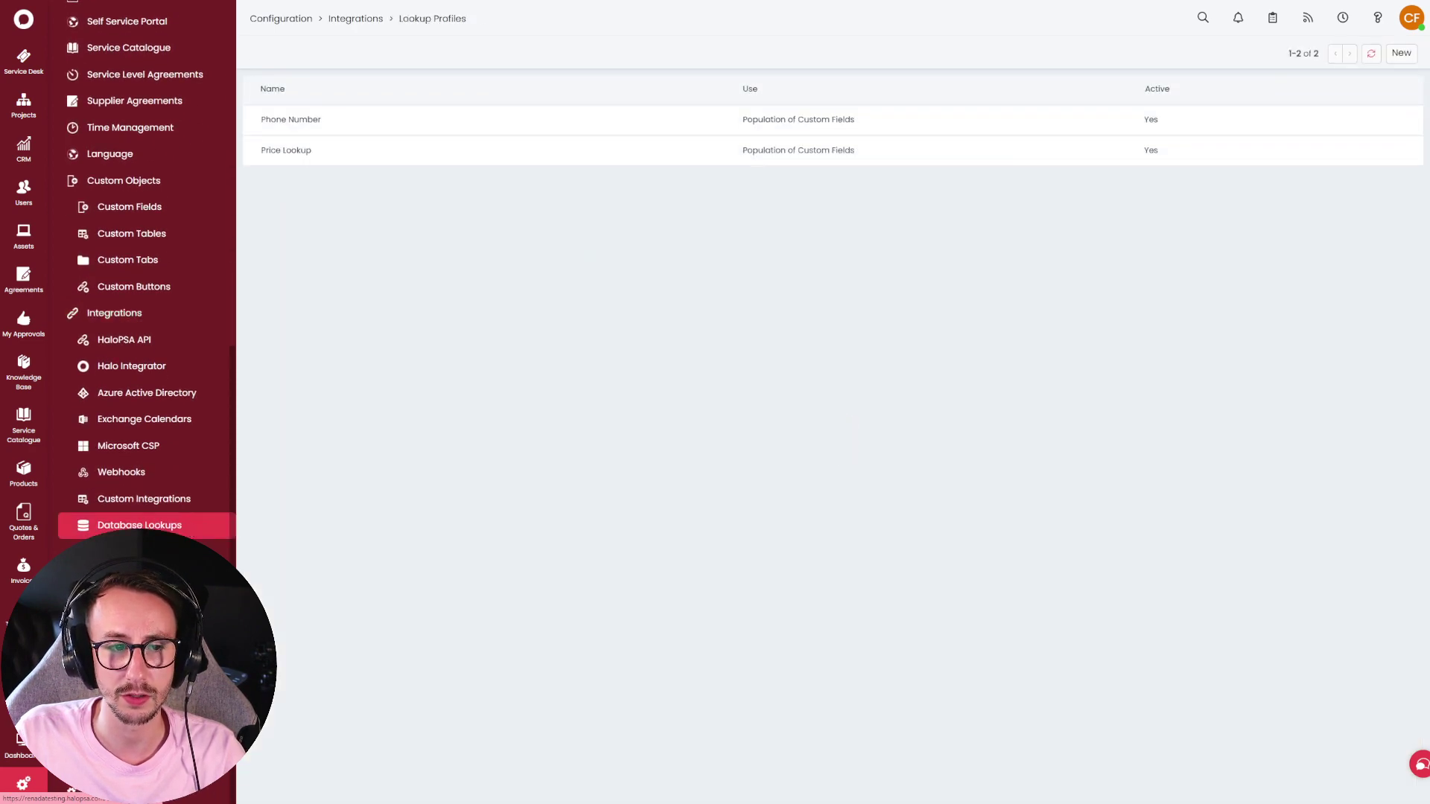
{"action": "left_click", "coordinate": [138, 315]}
{"action": "left_click", "coordinate": [725, 123]}
{"action": "type", "text": "data"}
{"action": "mouse_move", "coordinate": [813, 332]}
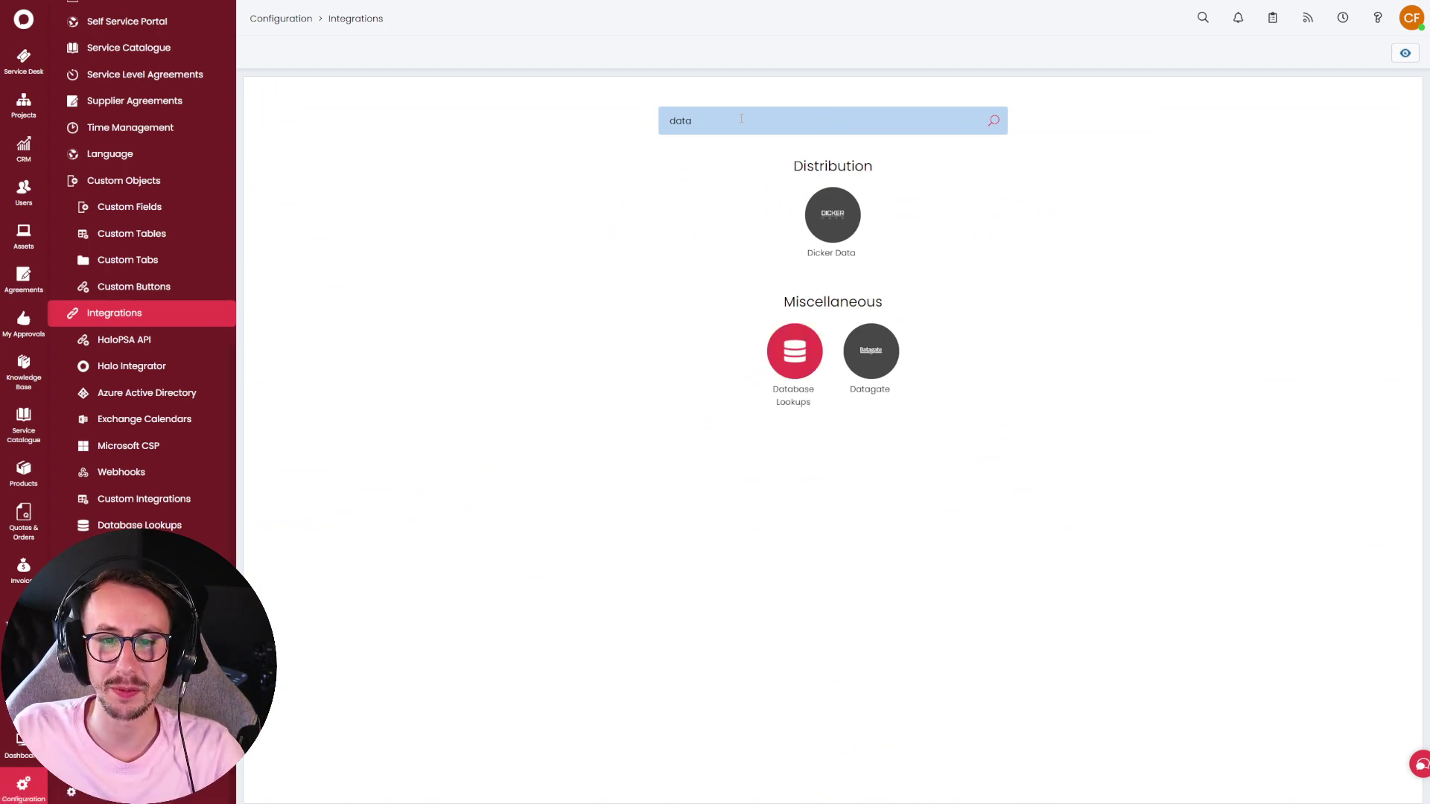
{"action": "mouse_move", "coordinate": [791, 357]}
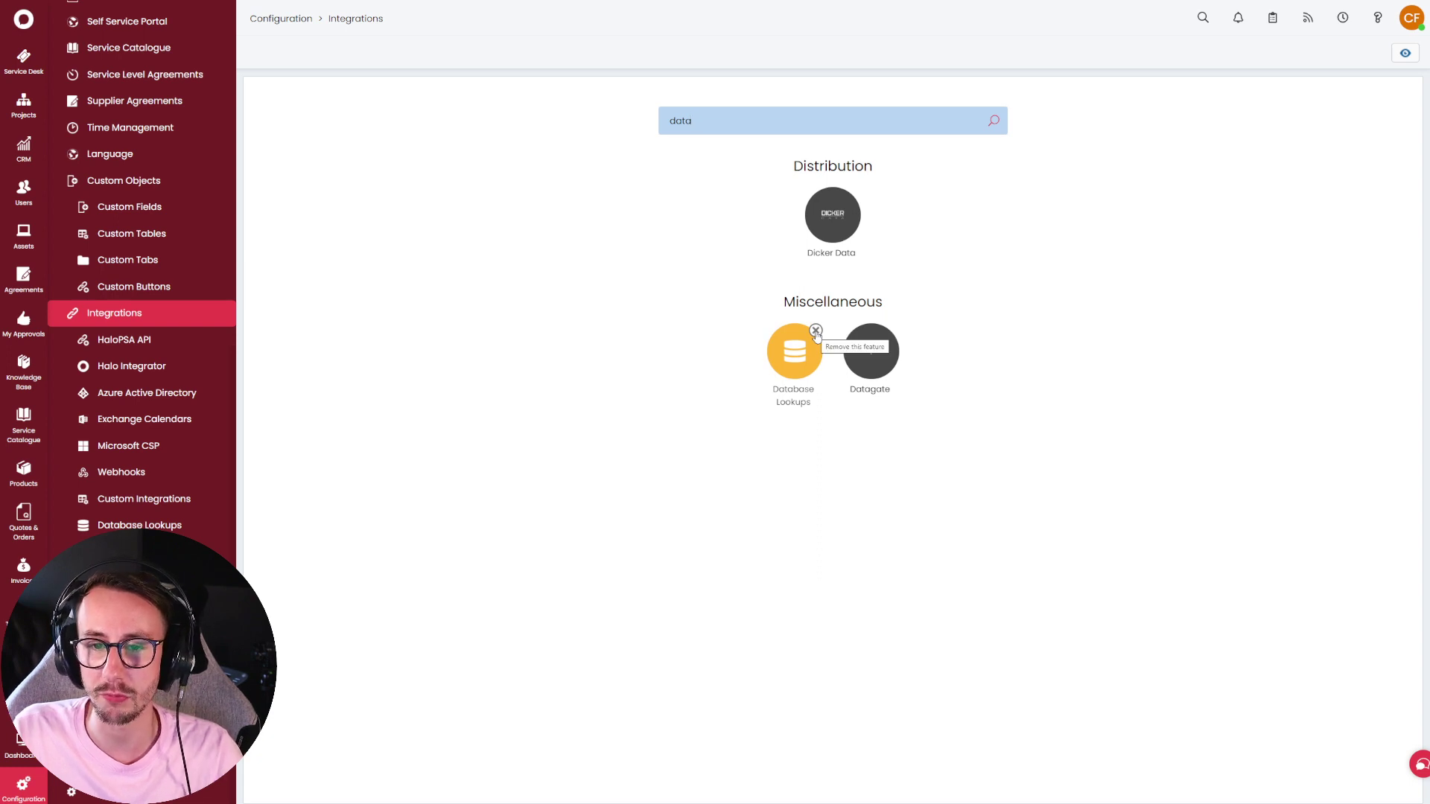
{"action": "left_click", "coordinate": [802, 352]}
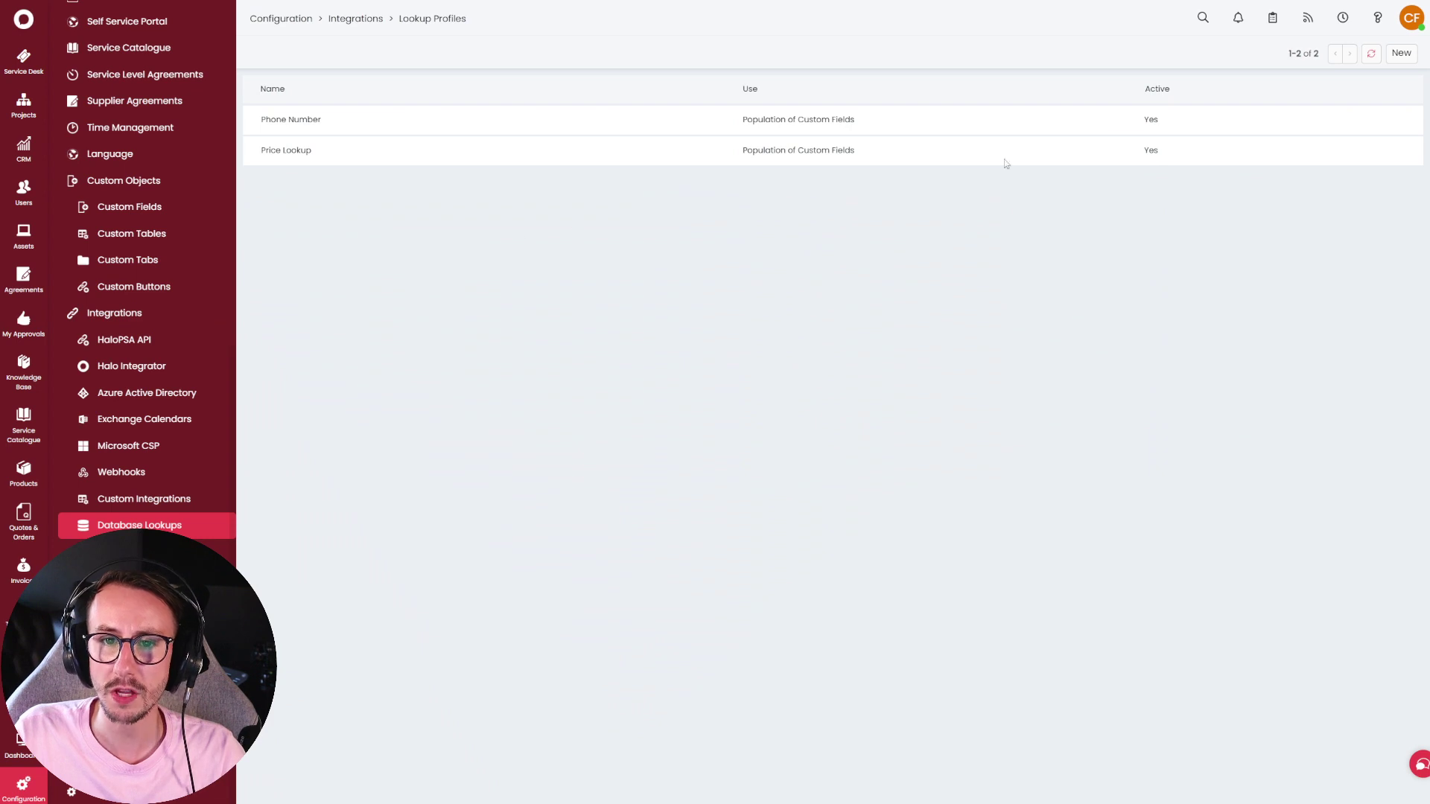
{"action": "left_click", "coordinate": [956, 149]}
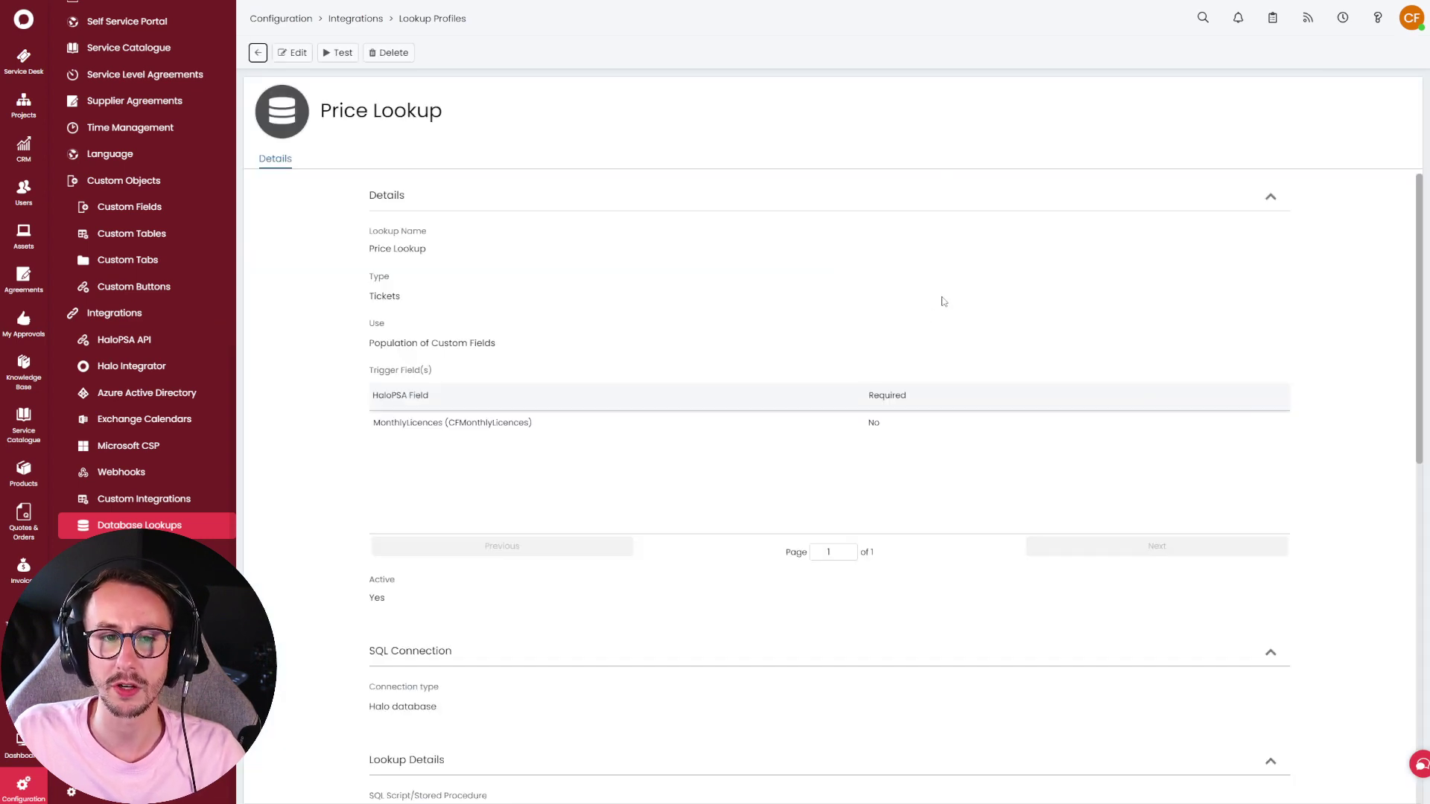
Replace the lookup name 'Price Lookup' with 'Item Lookup' and point out the MonthlyLicences trigger field.
{"action": "left_click", "coordinate": [294, 52]}
{"action": "double_click", "coordinate": [417, 252]}
{"action": "key", "text": "ctrl+a"}
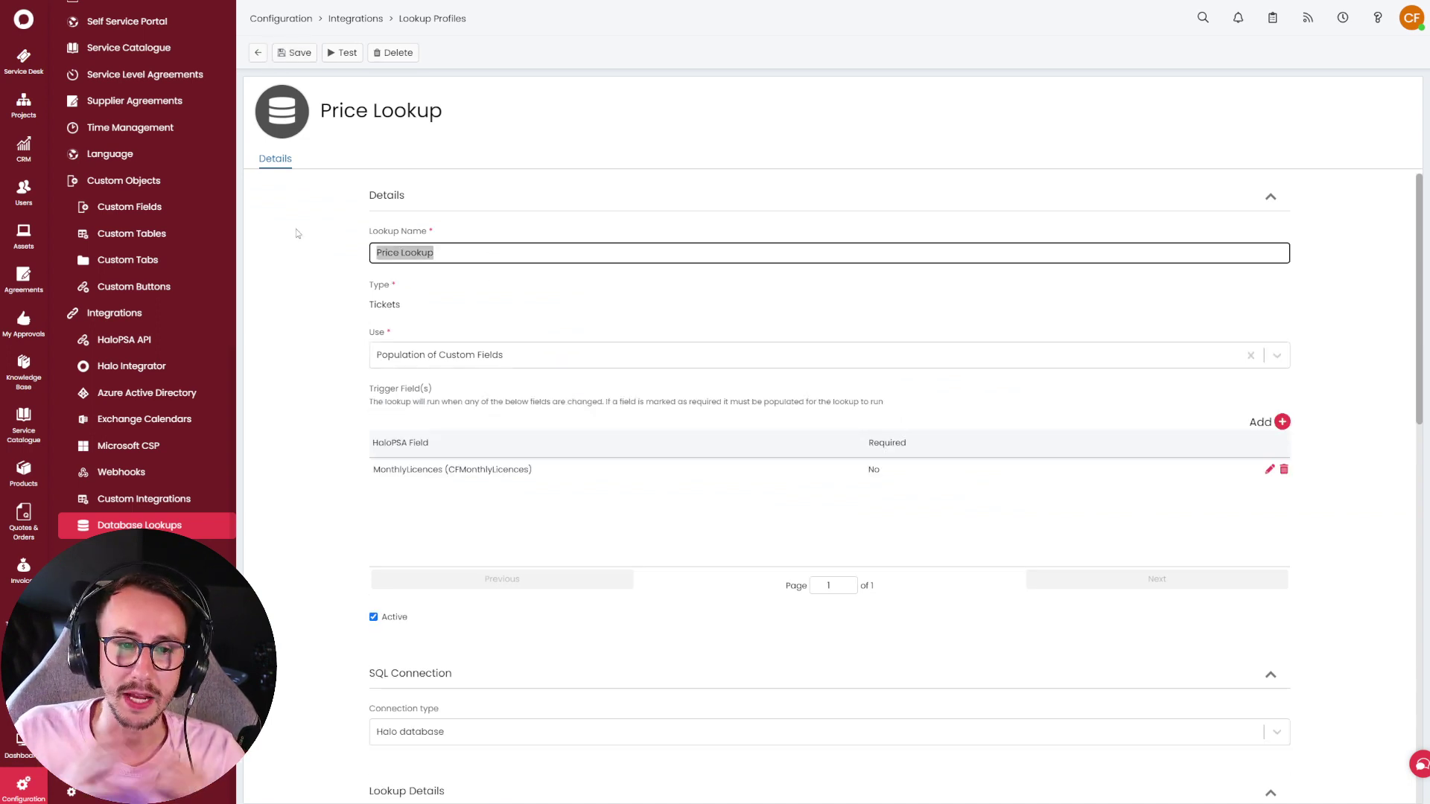
{"action": "left_click", "coordinate": [449, 250]}
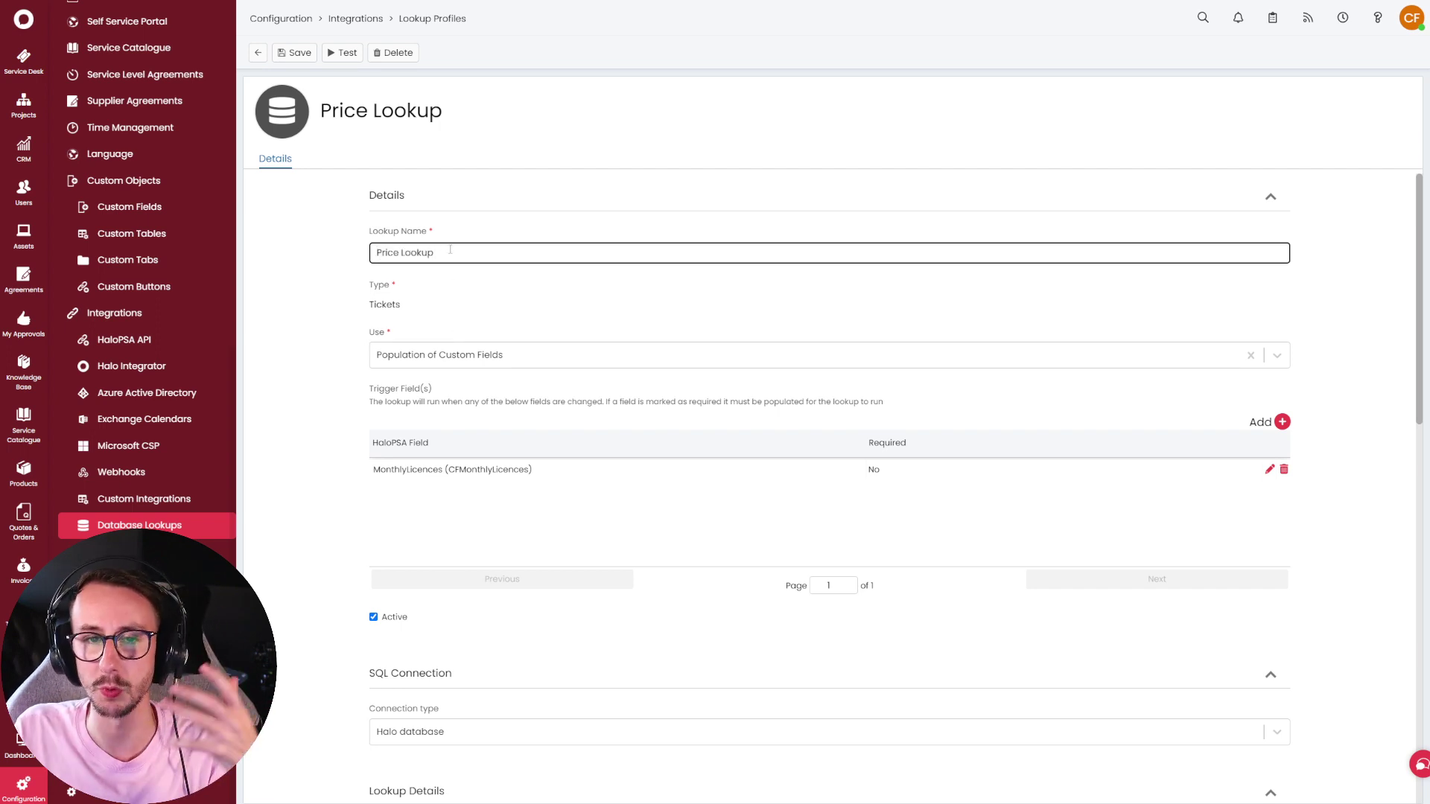
{"action": "left_click_drag", "start_coordinate": [450, 250], "coordinate": [322, 258]}
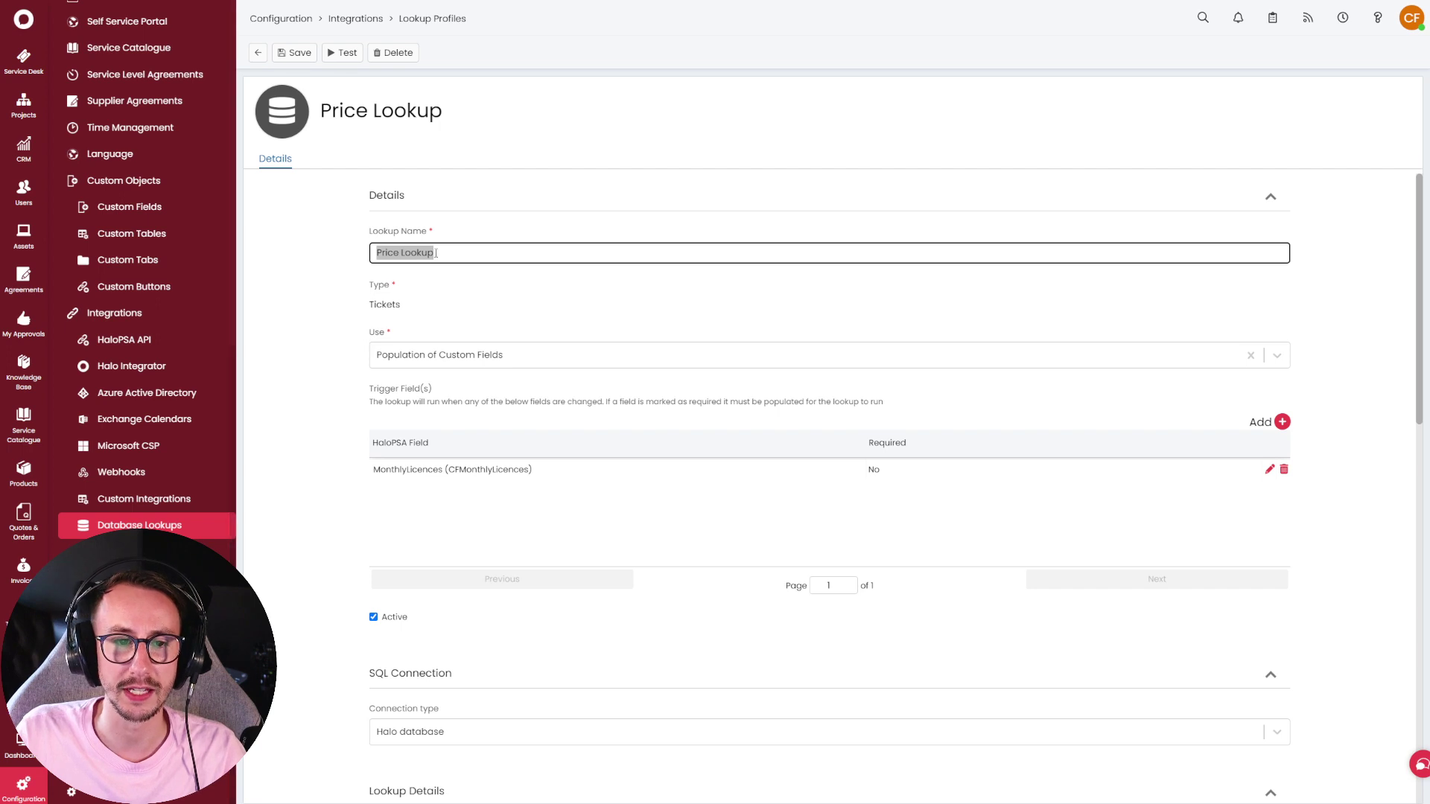
{"action": "type", "text": "Item L"}
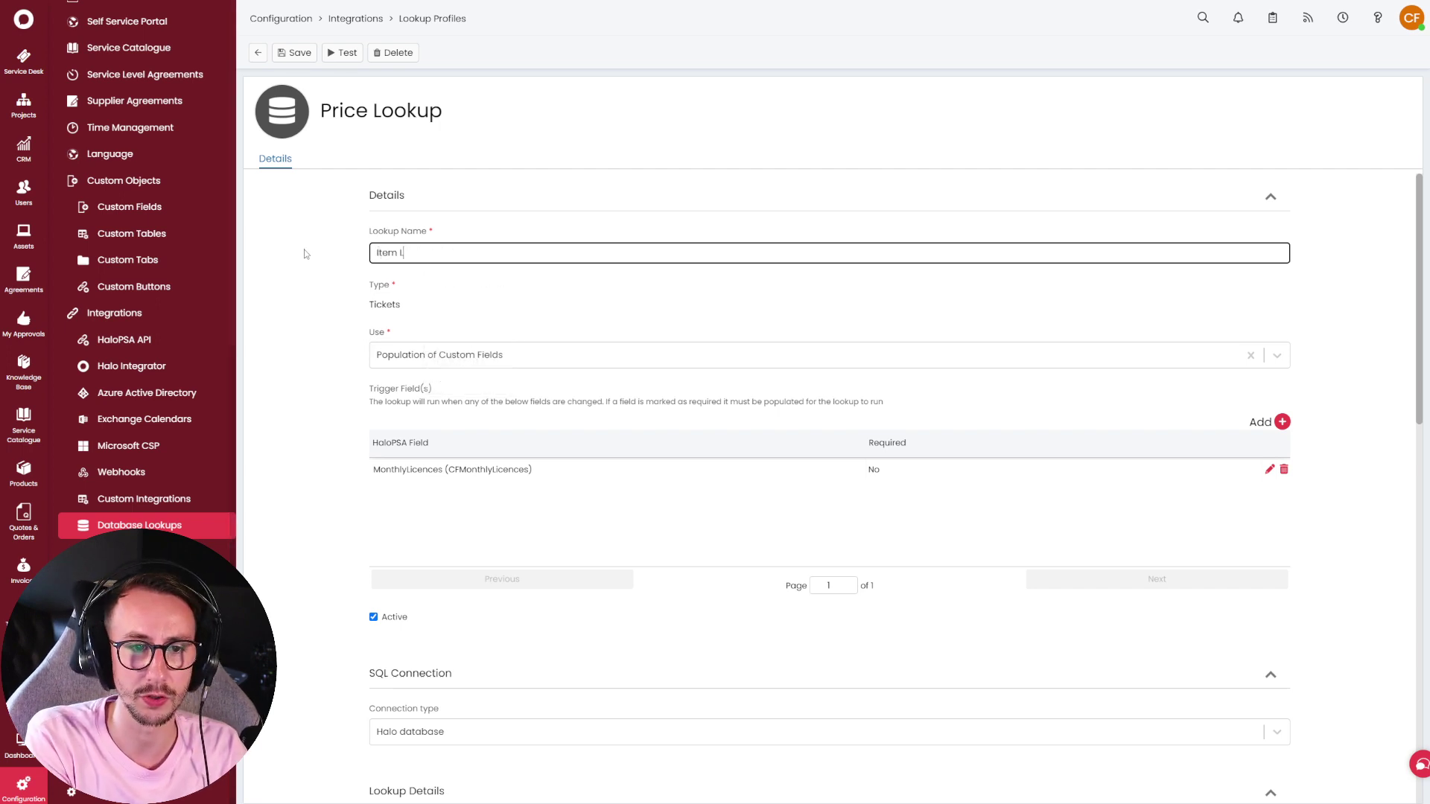
{"action": "type", "text": "ookup"}
{"action": "left_click", "coordinate": [305, 254]}
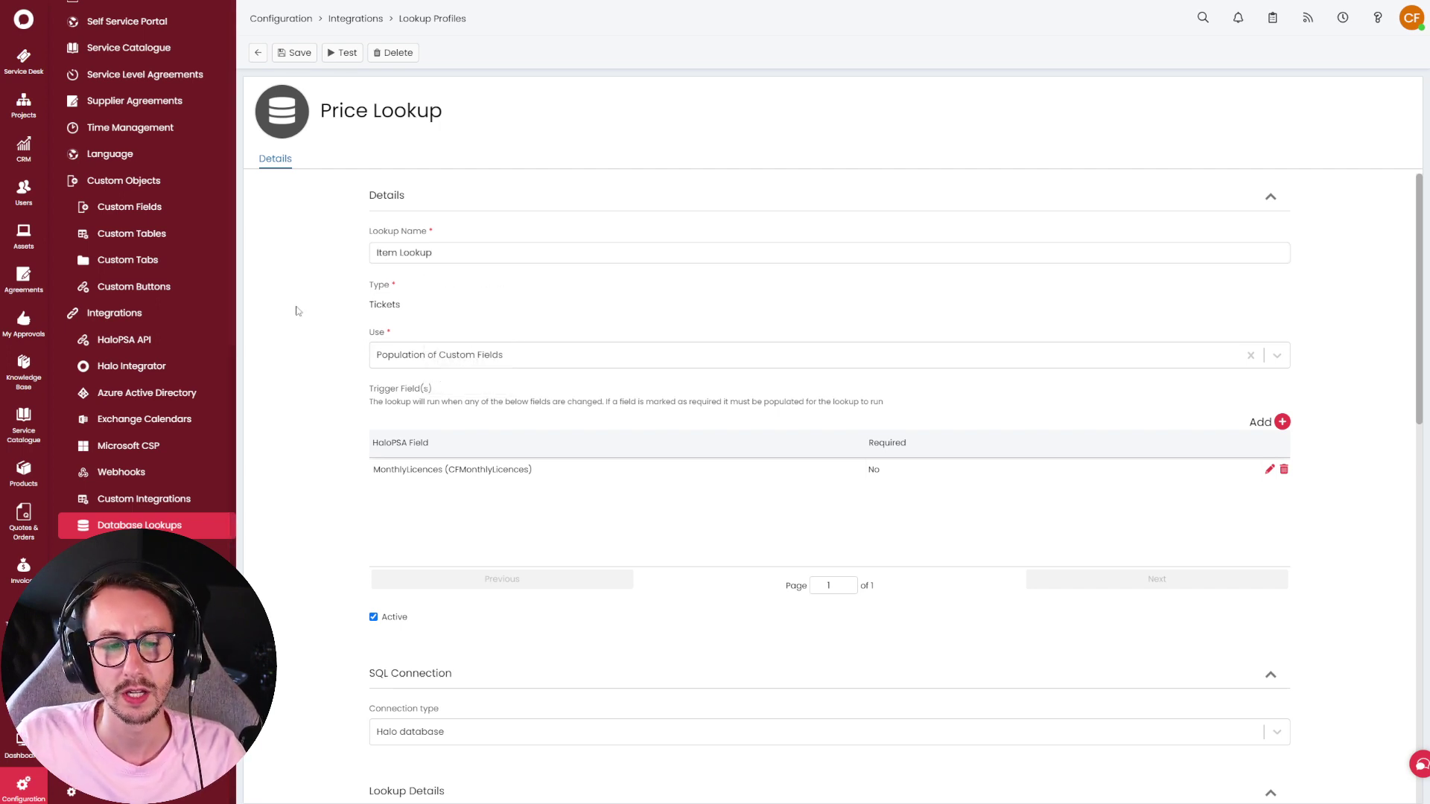
{"action": "left_click_drag", "start_coordinate": [344, 441], "coordinate": [572, 485]}
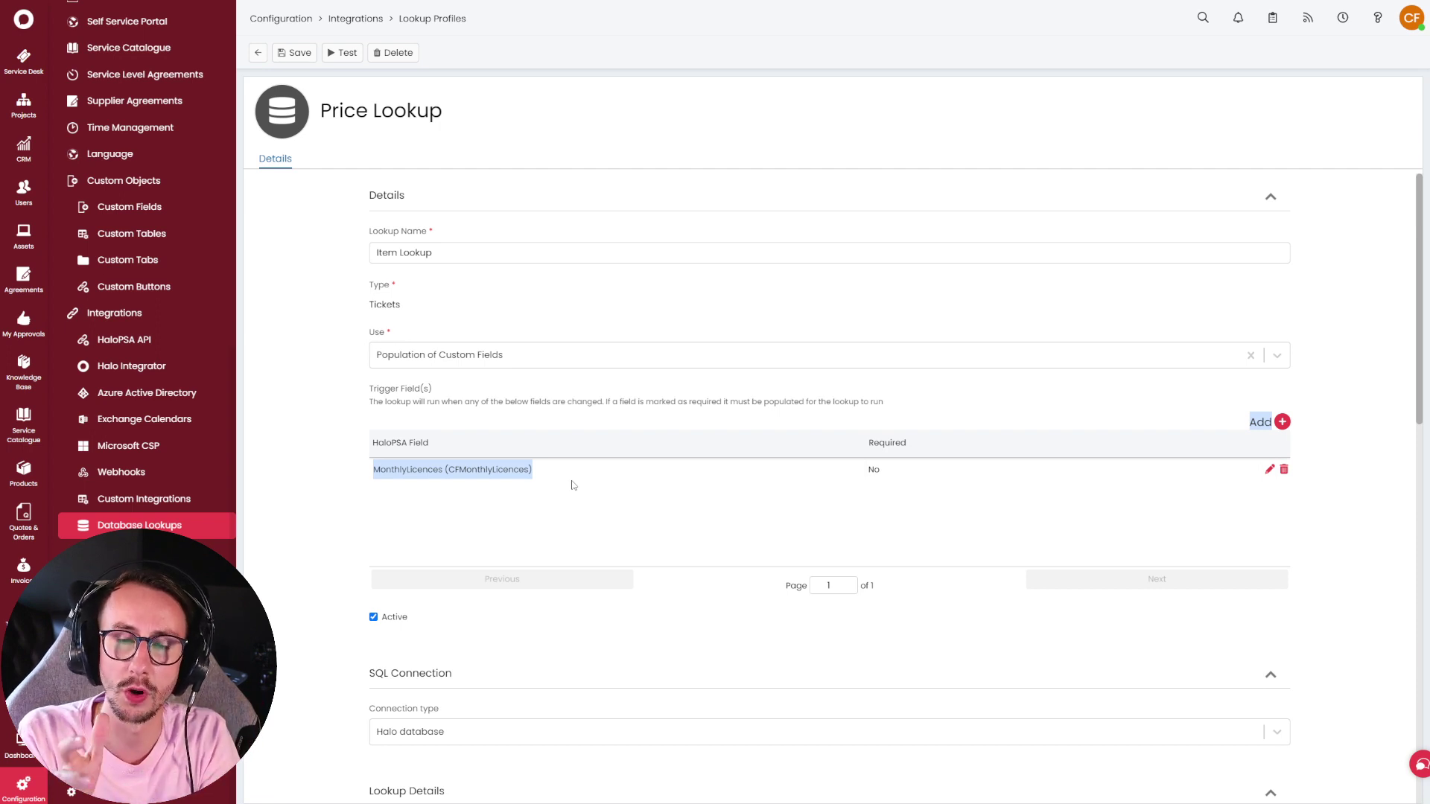
{"action": "left_click", "coordinate": [1269, 469]}
{"action": "type", "text": "summ"}
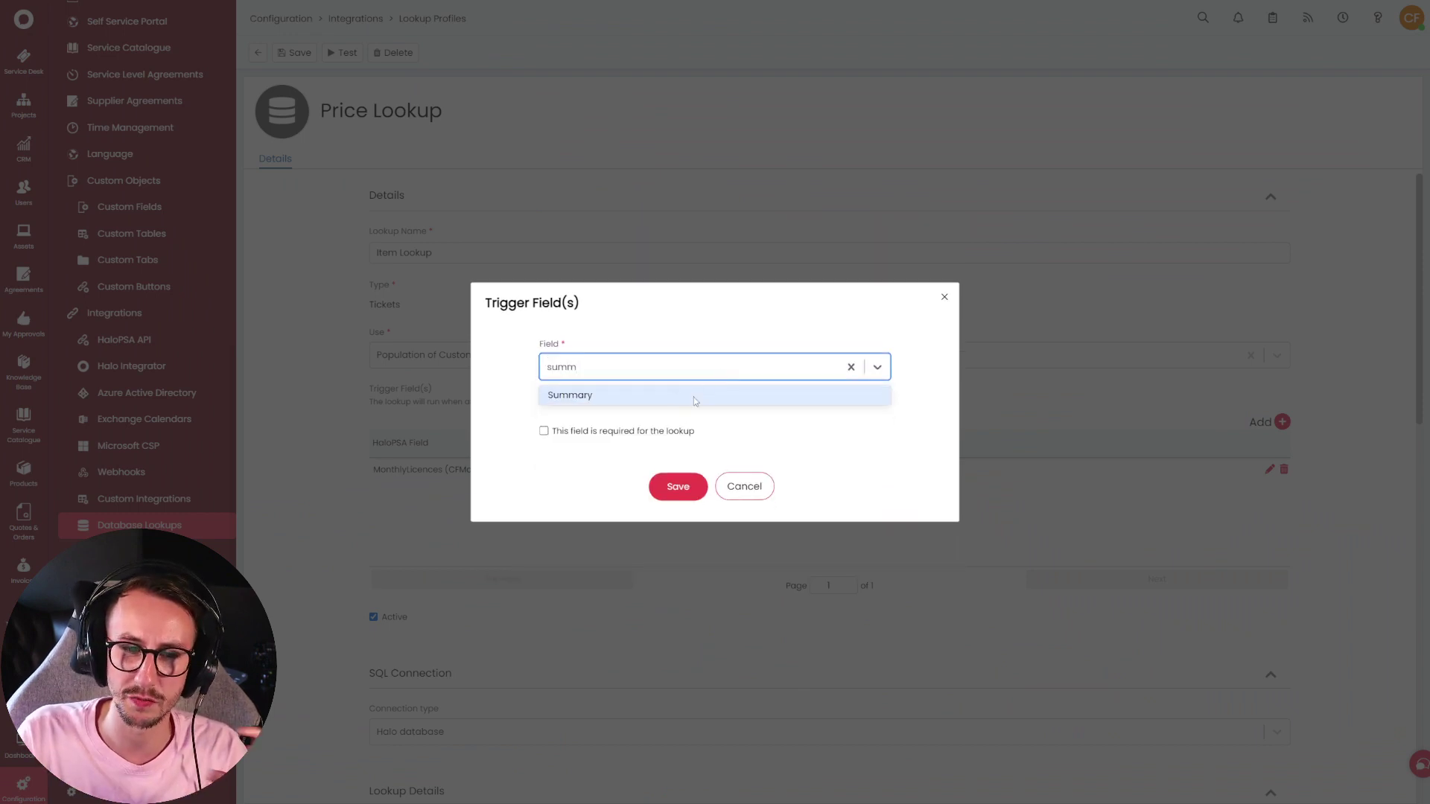
{"action": "left_click", "coordinate": [823, 425]}
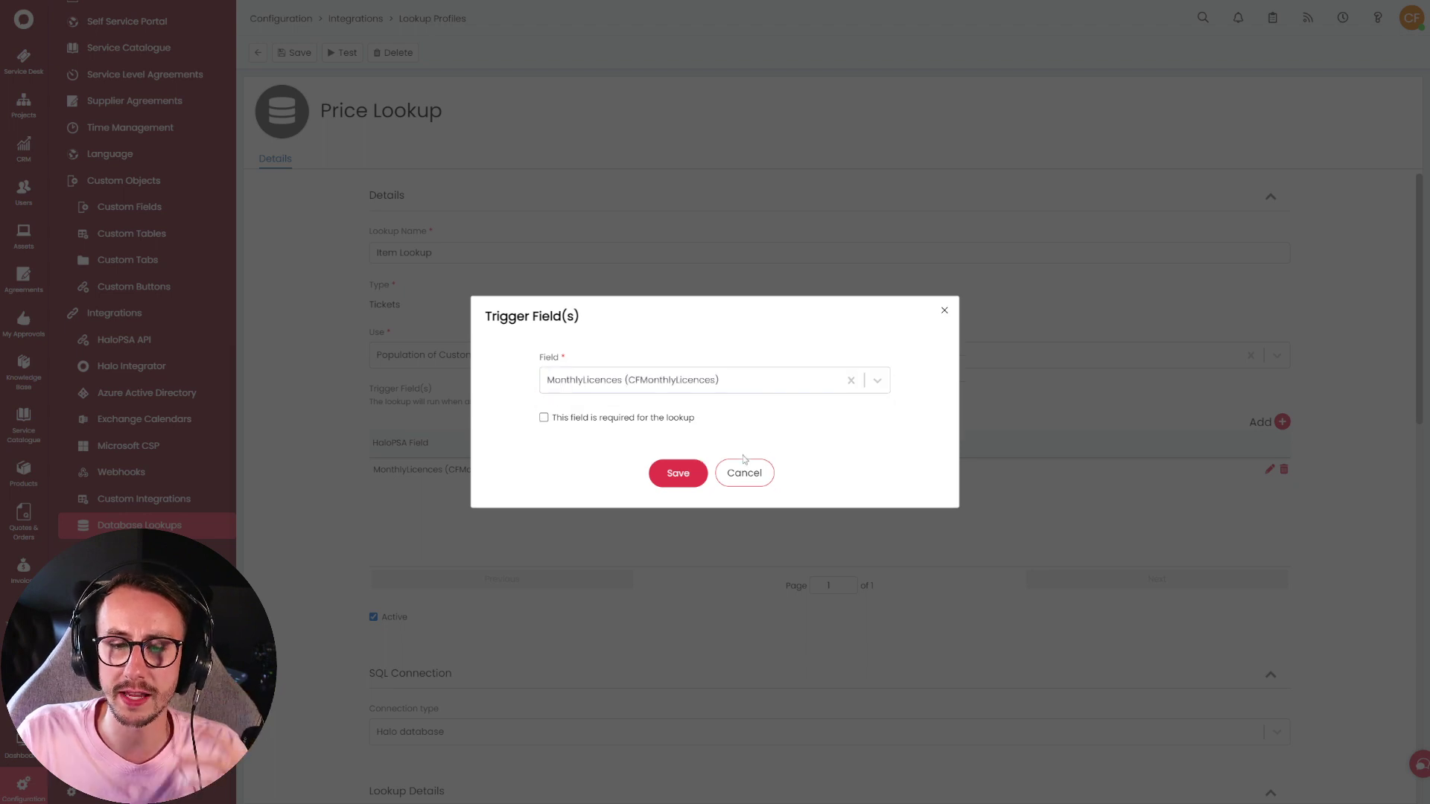
{"action": "left_click", "coordinate": [716, 389]}
{"action": "left_click", "coordinate": [700, 448]}
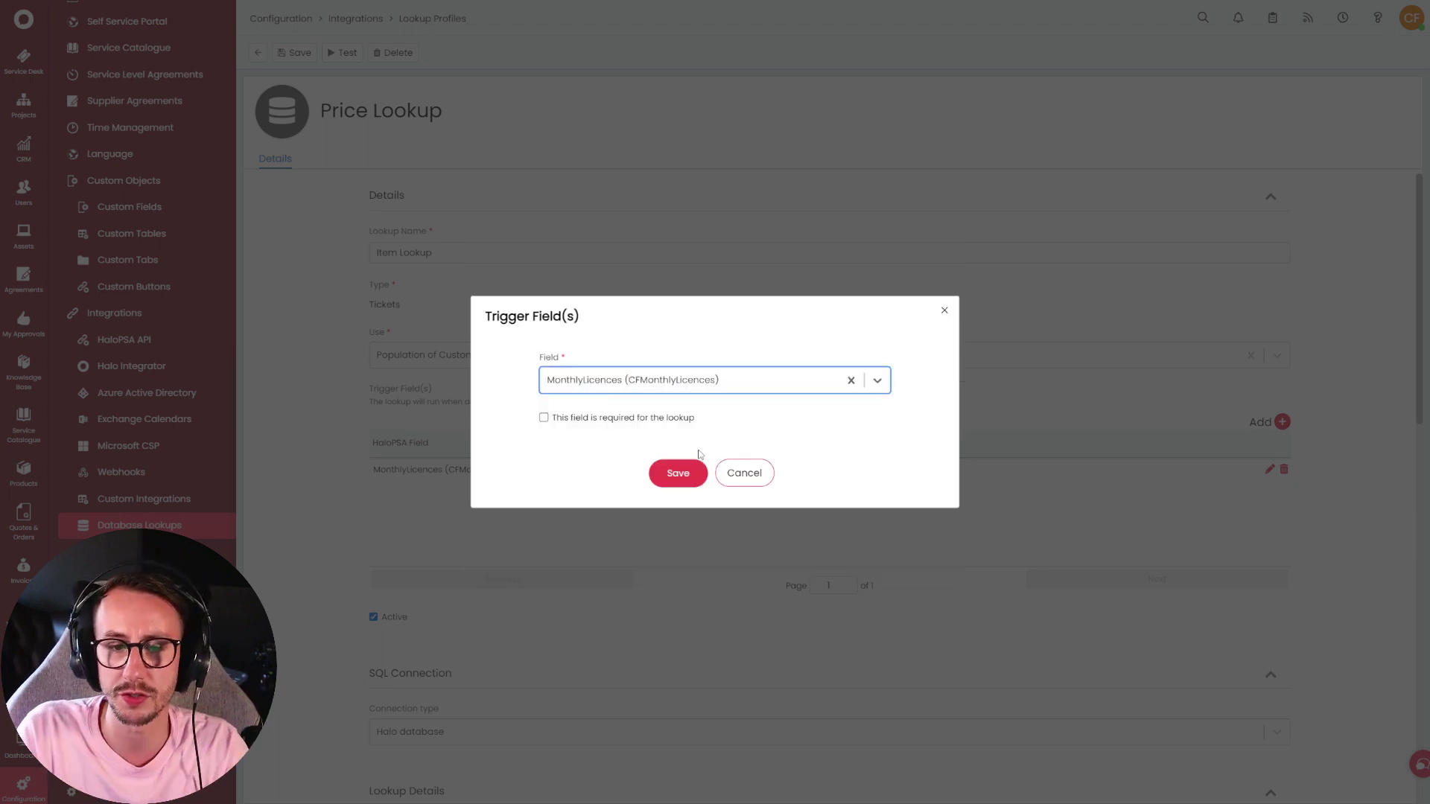
{"action": "left_click", "coordinate": [744, 473]}
{"action": "scroll", "coordinate": [700, 545], "scroll_direction": "down", "scroll_amount": 10}
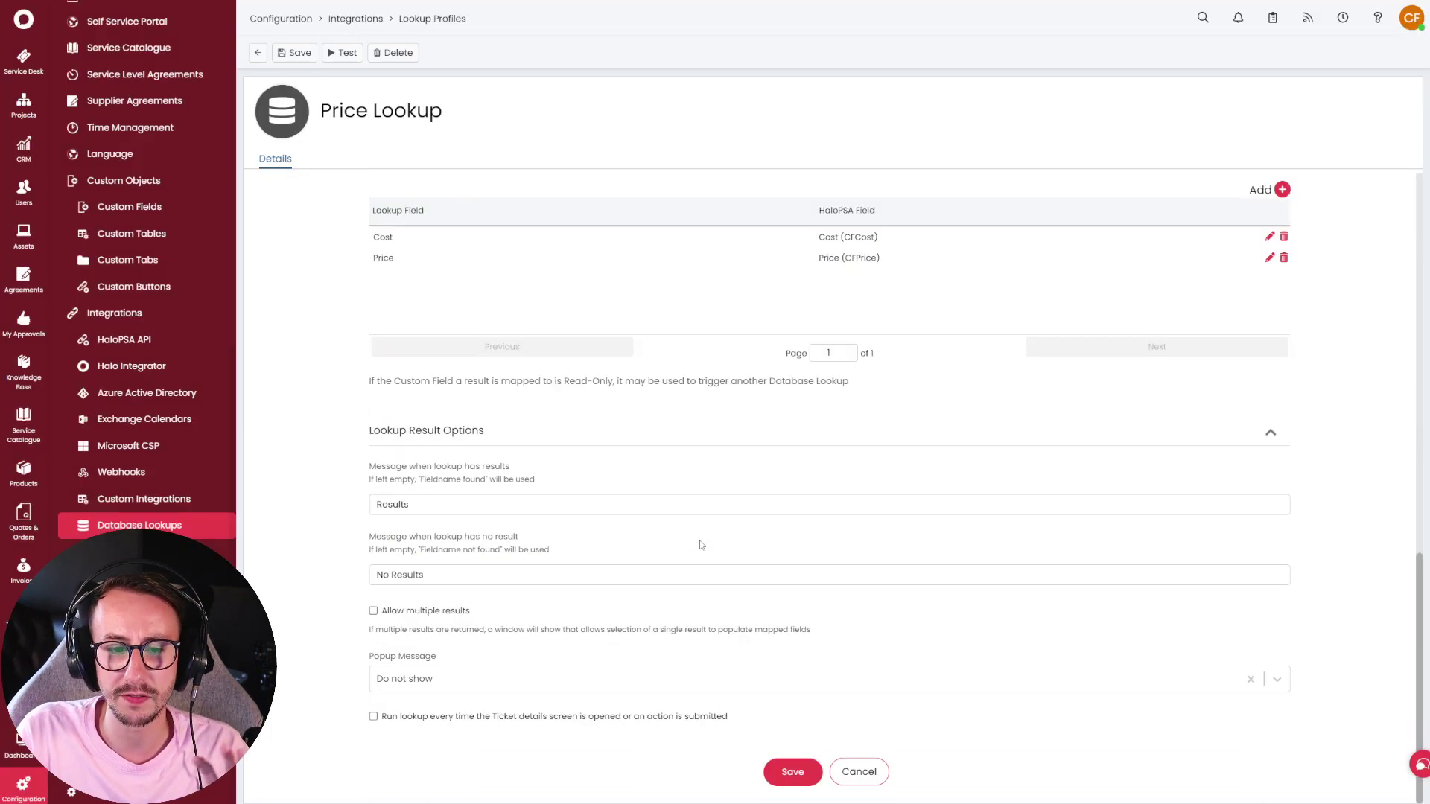
{"action": "left_click_drag", "start_coordinate": [744, 724], "coordinate": [372, 736]}
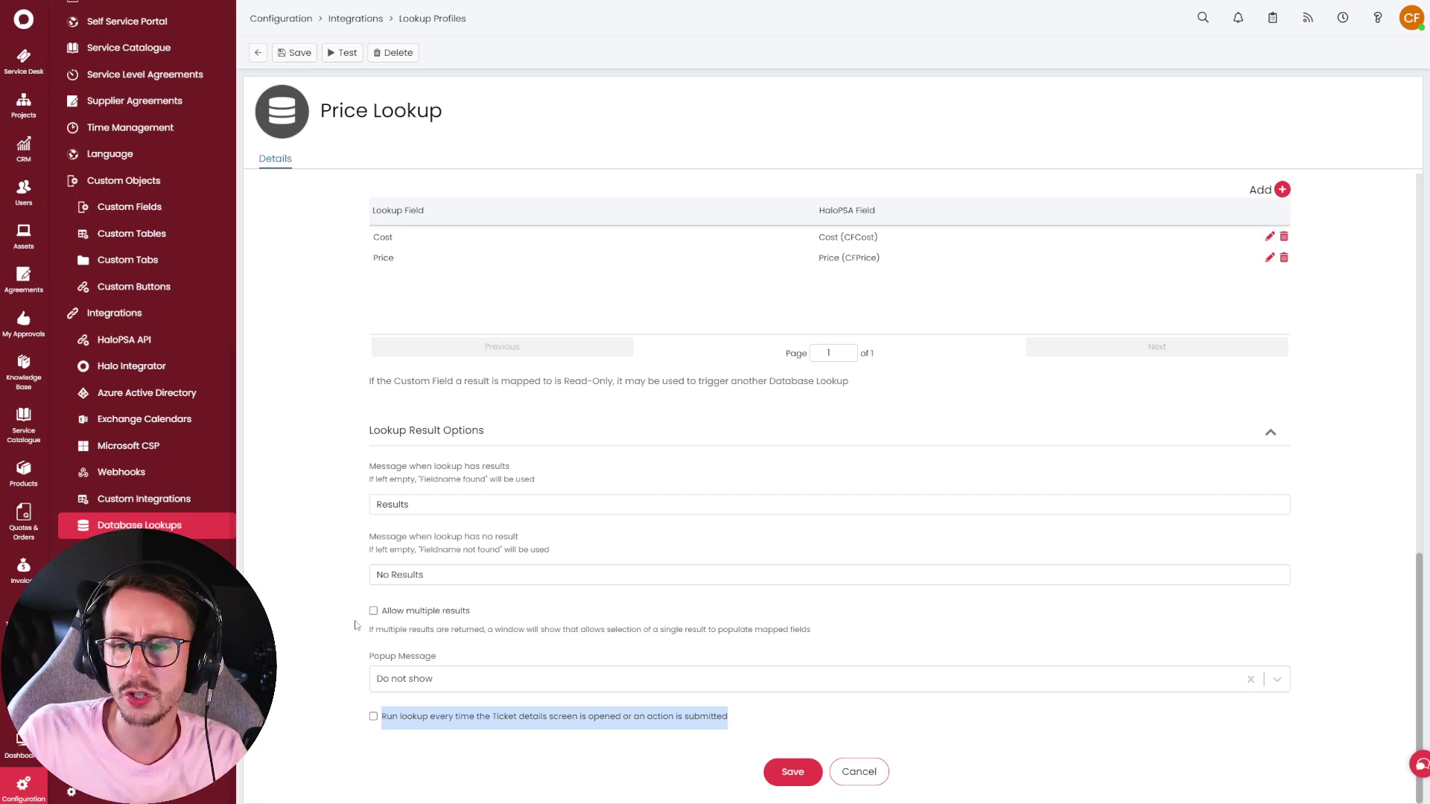
{"action": "scroll", "coordinate": [355, 626], "scroll_direction": "up", "scroll_amount": 15}
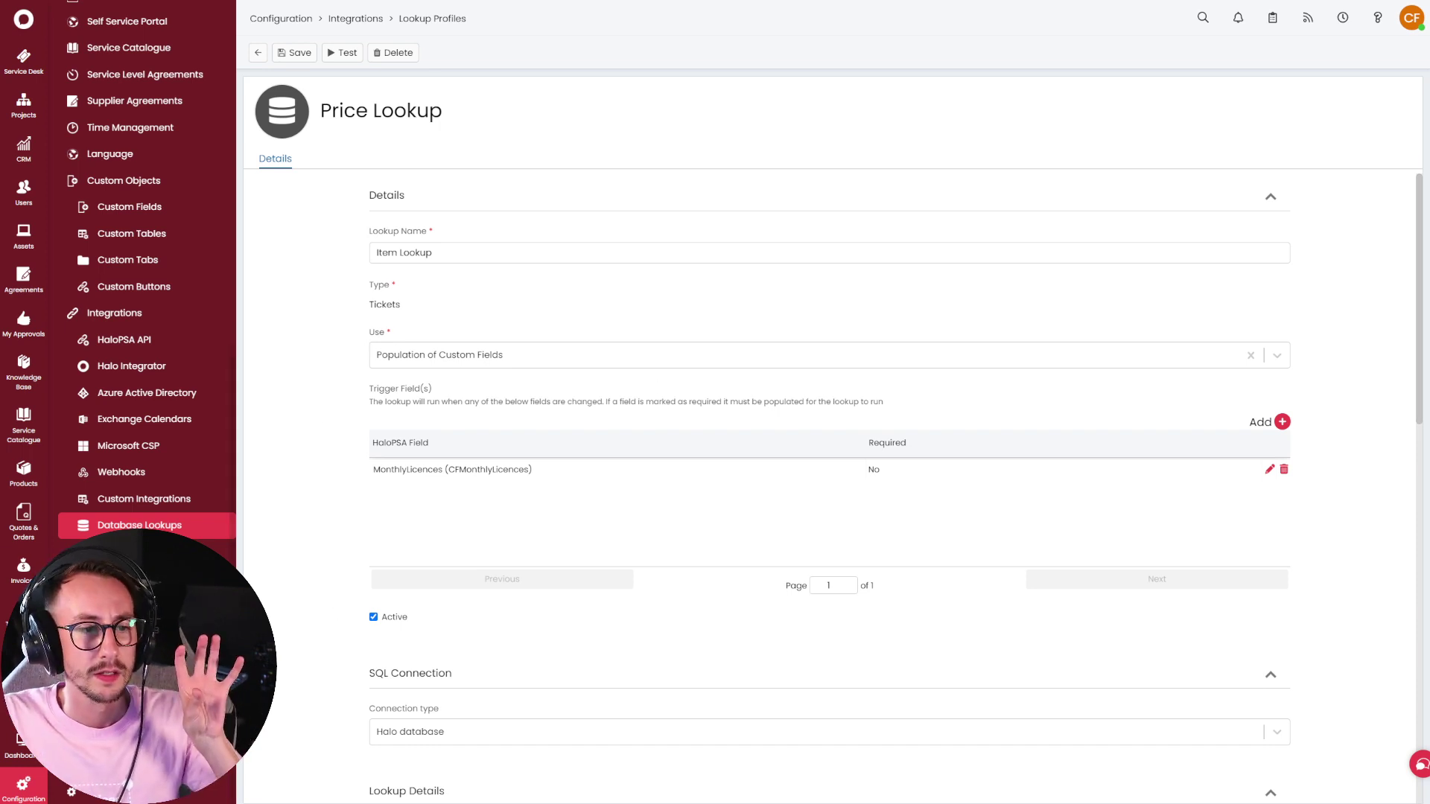
{"action": "left_click_drag", "start_coordinate": [685, 473], "coordinate": [377, 477]}
{"action": "left_click", "coordinate": [377, 477]}
{"action": "scroll", "coordinate": [376, 477], "scroll_direction": "down", "scroll_amount": 2}
{"action": "scroll", "coordinate": [377, 480], "scroll_direction": "down", "scroll_amount": 2}
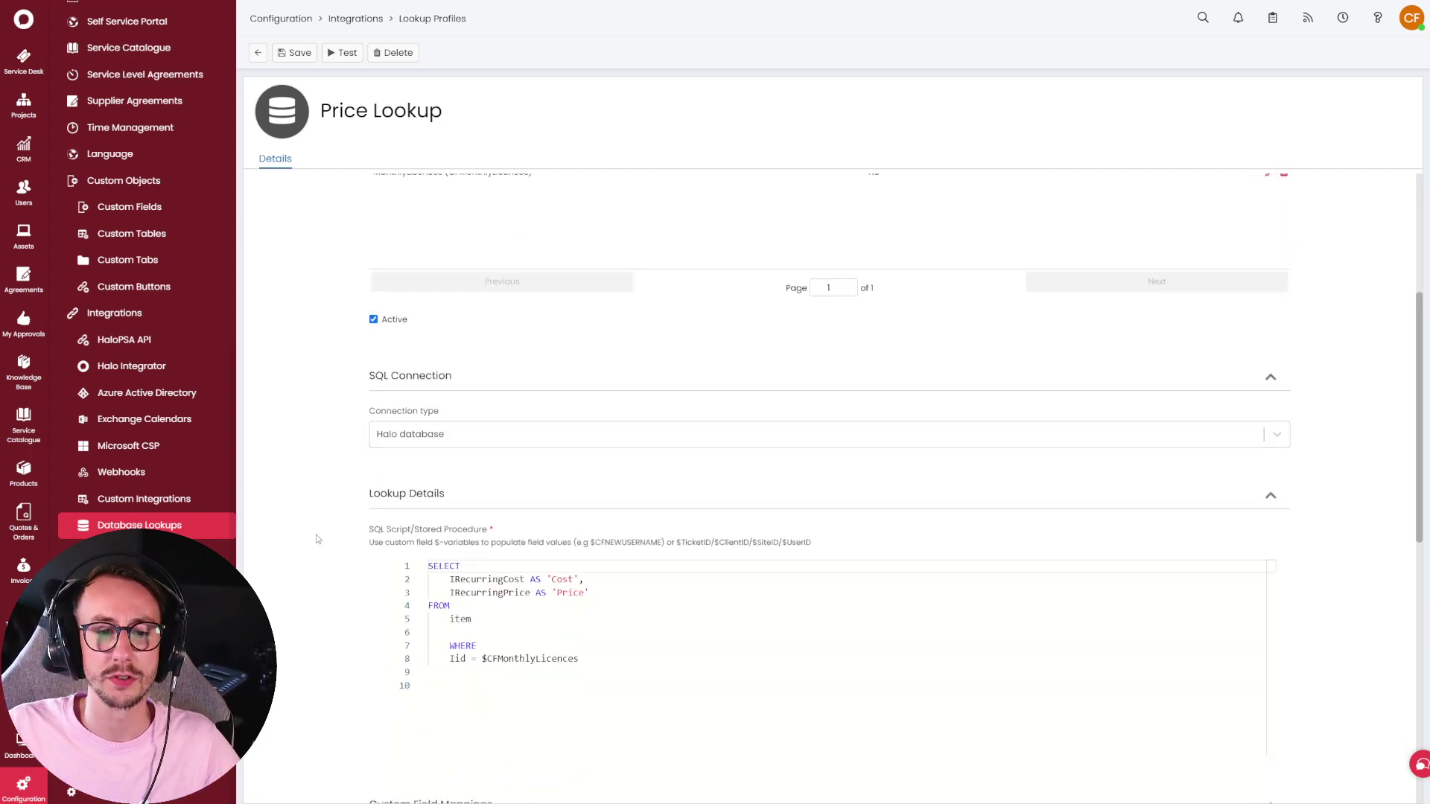
{"action": "scroll", "coordinate": [316, 539], "scroll_direction": "down", "scroll_amount": 2}
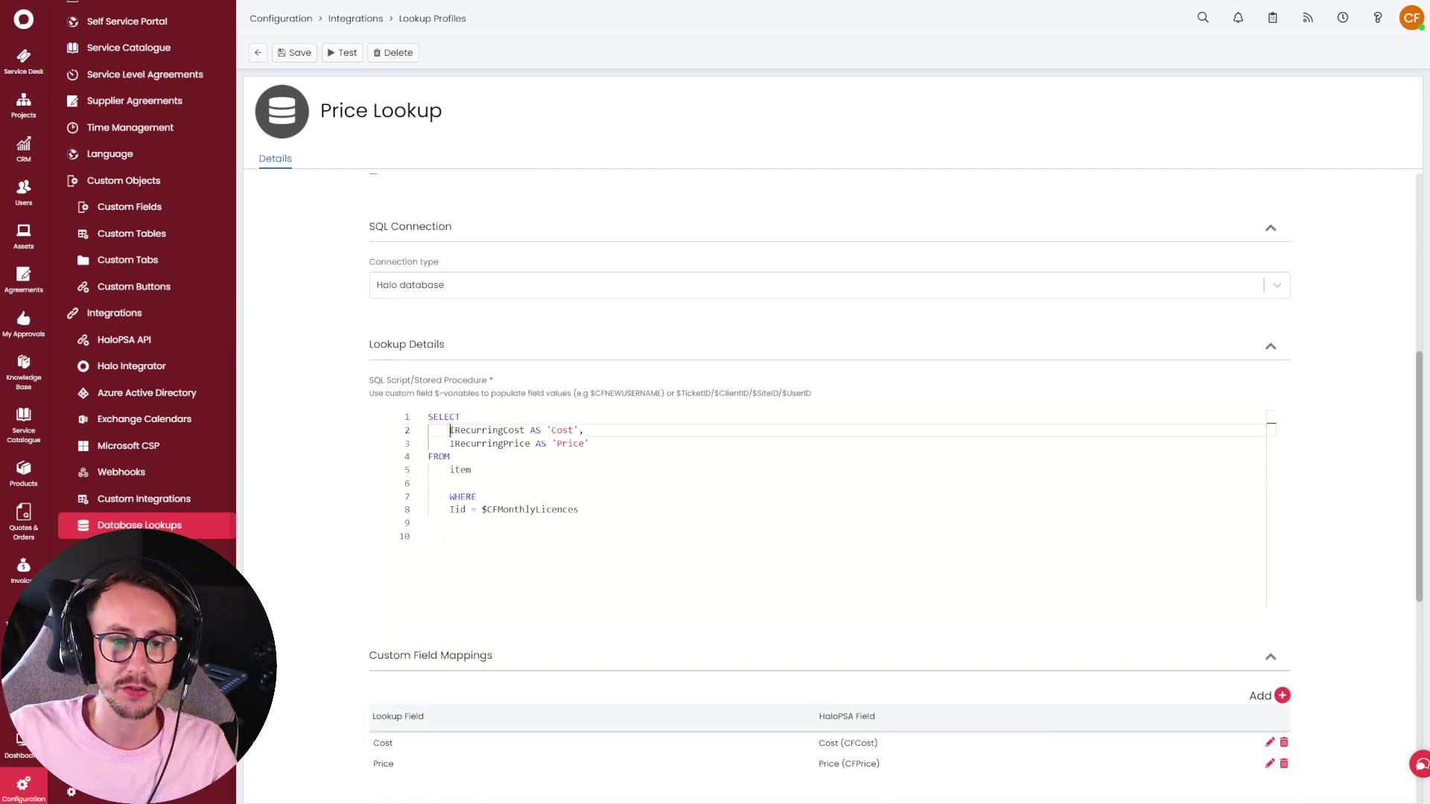
{"action": "left_click_drag", "start_coordinate": [450, 430], "coordinate": [579, 425]}
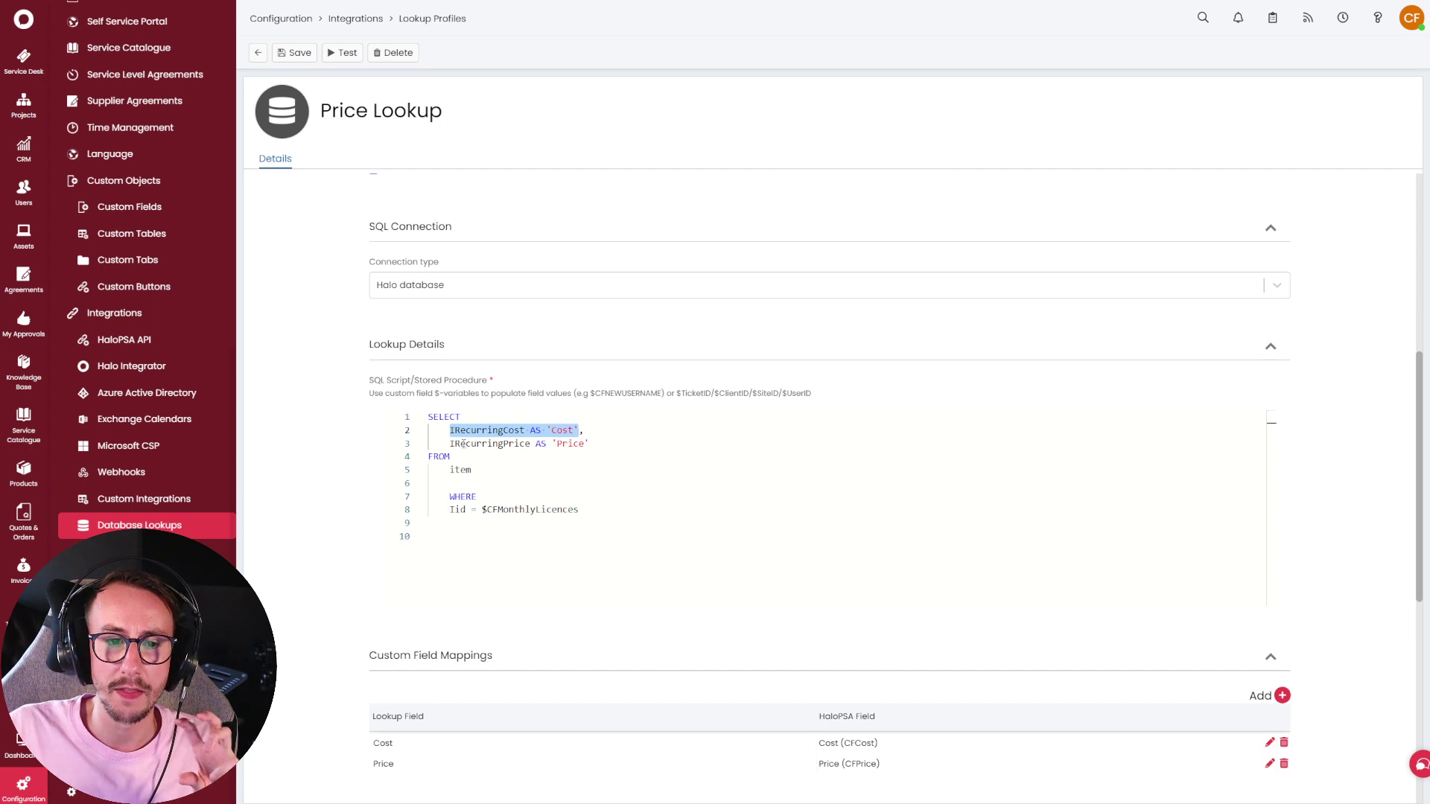
{"action": "left_click_drag", "start_coordinate": [450, 444], "coordinate": [607, 439]}
{"action": "left_click_drag", "start_coordinate": [496, 467], "coordinate": [423, 421]}
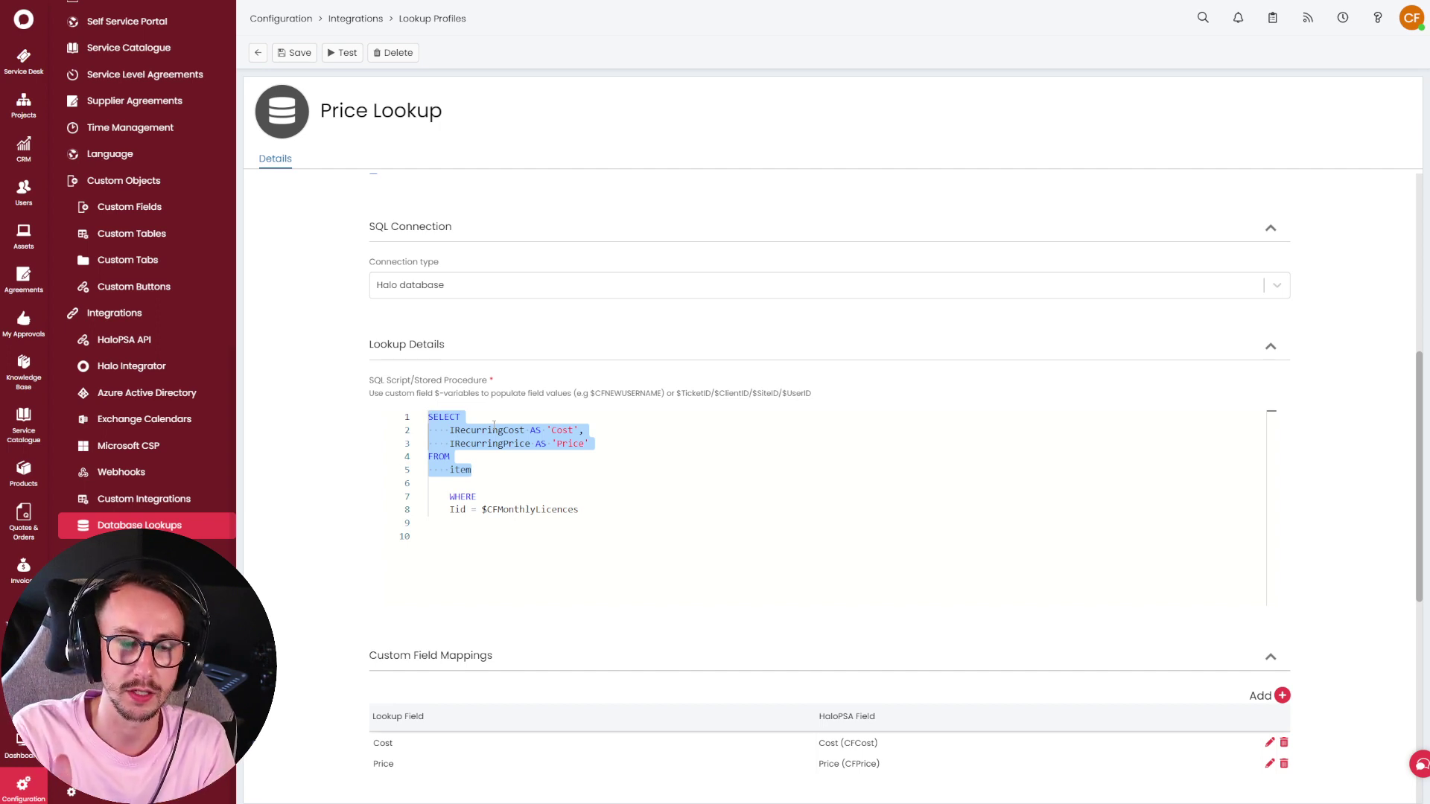
Exit full screen and open the Untitled Report in the Reporting area.
{"action": "left_click", "coordinate": [715, 38]}
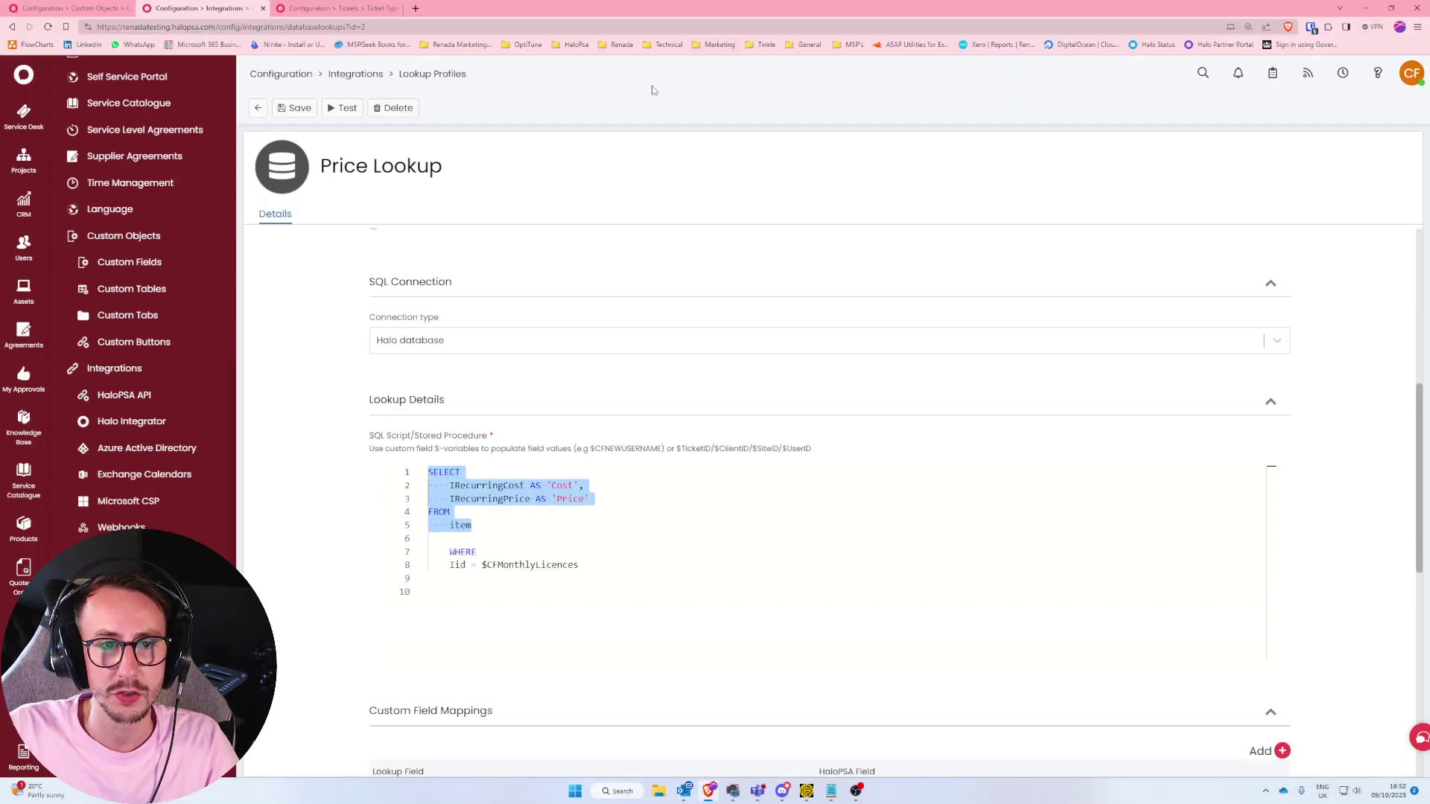
{"action": "left_click", "coordinate": [314, 6]}
{"action": "scroll", "coordinate": [24, 418], "scroll_direction": "down", "scroll_amount": 2}
{"action": "left_click", "coordinate": [23, 634]}
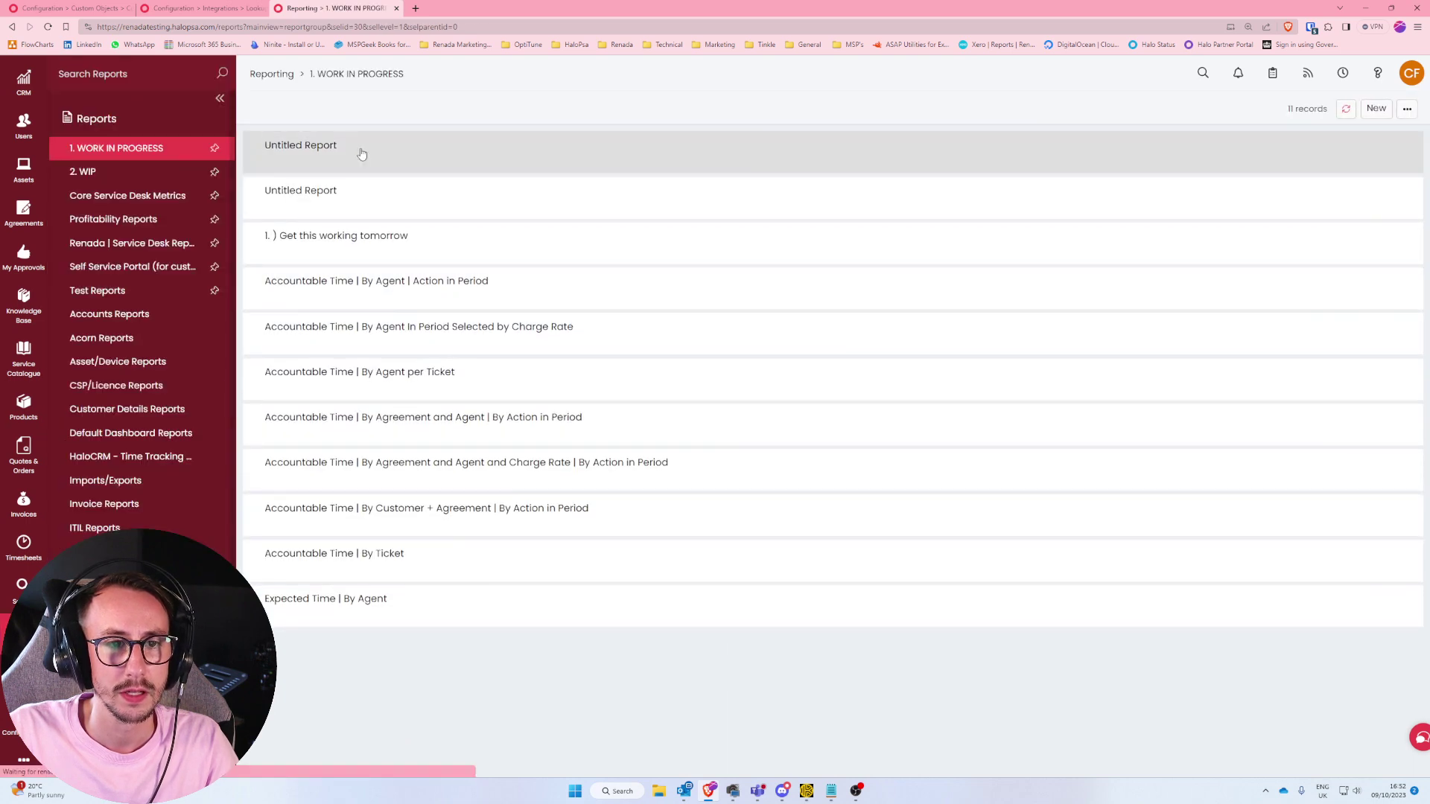
{"action": "left_click", "coordinate": [361, 149]}
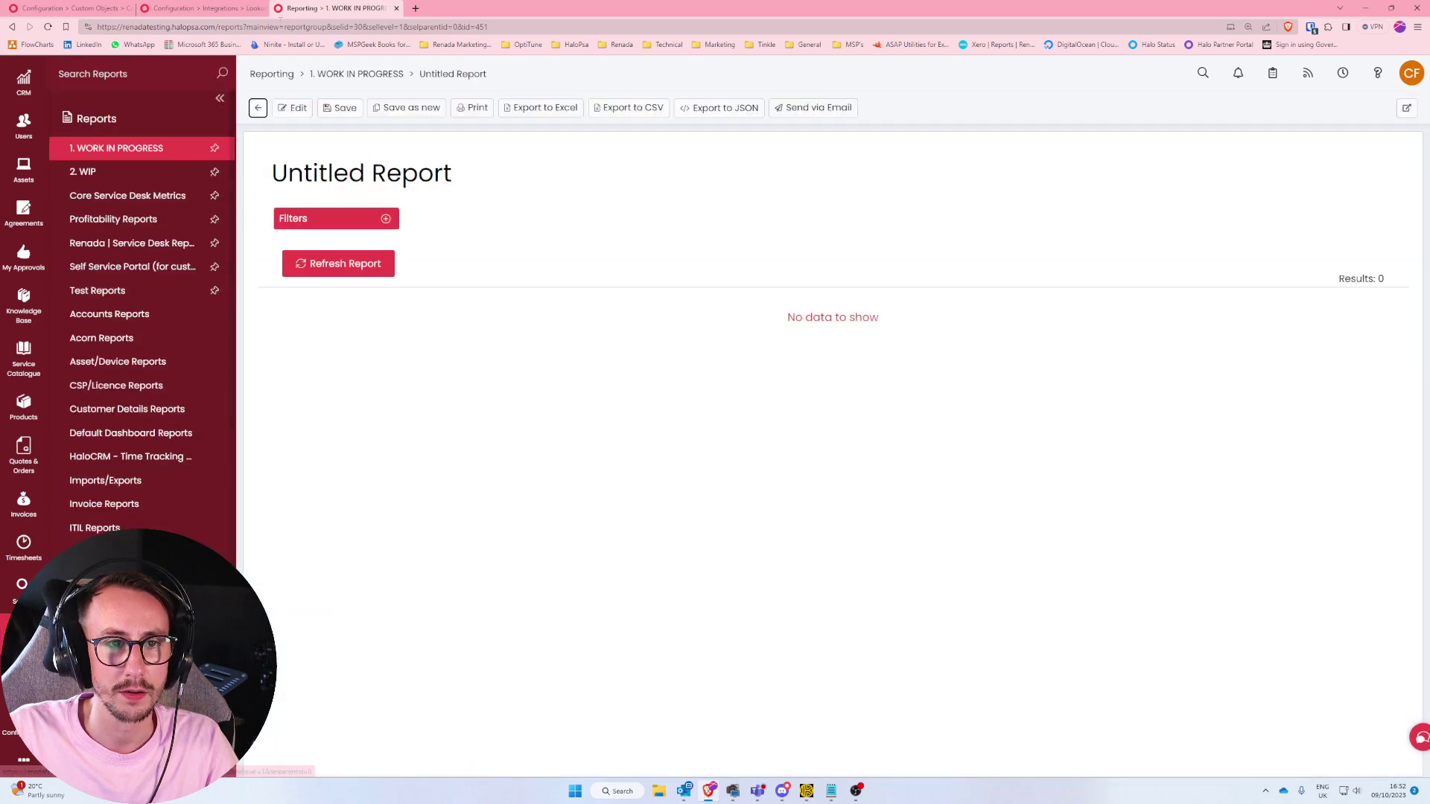
Replace the report's data source SQL with 'select * from item', run it, and return to the lookup profile.
{"action": "left_click", "coordinate": [293, 108]}
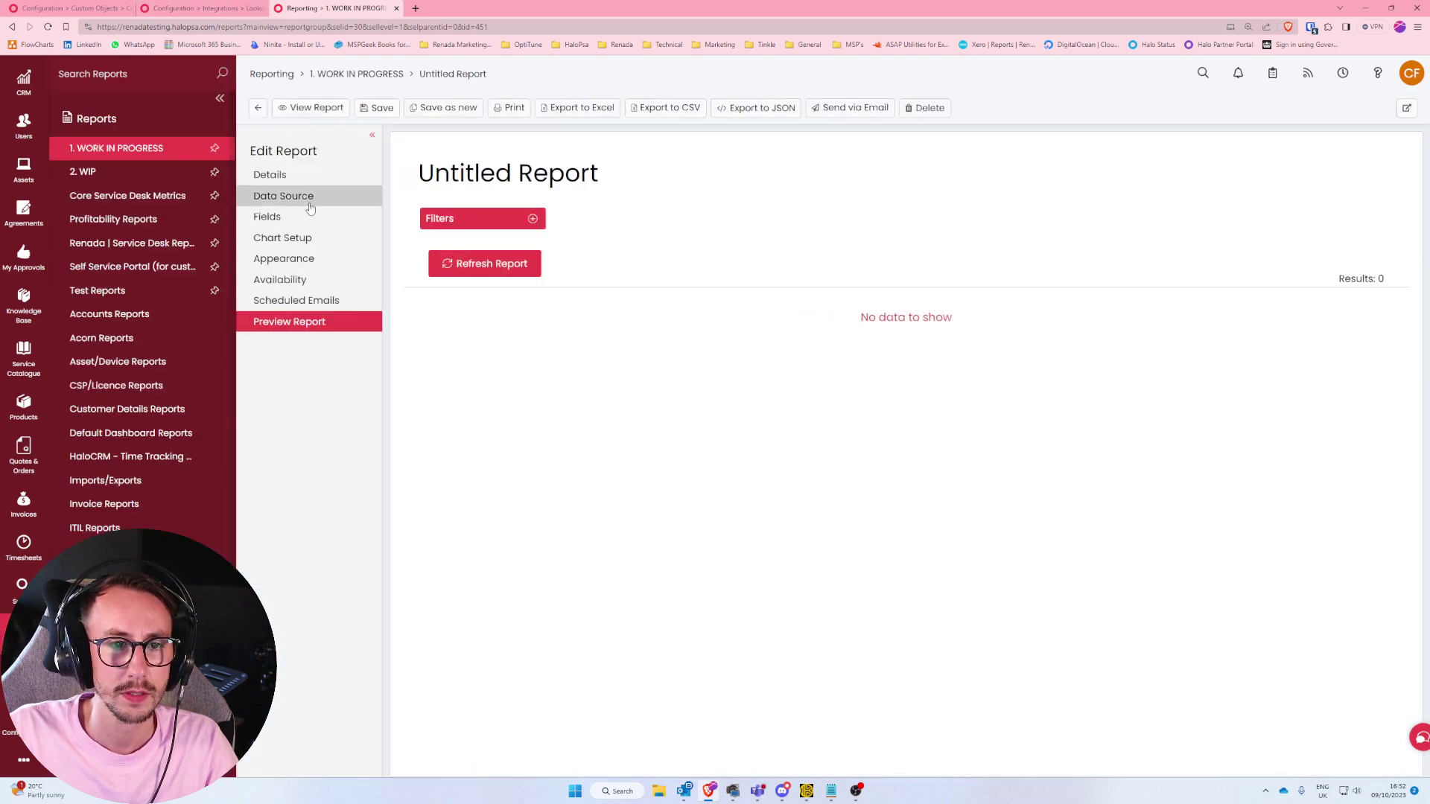
{"action": "left_click", "coordinate": [610, 449]}
{"action": "key", "text": "ctrl+a"}
{"action": "type", "text": "select * from item"}
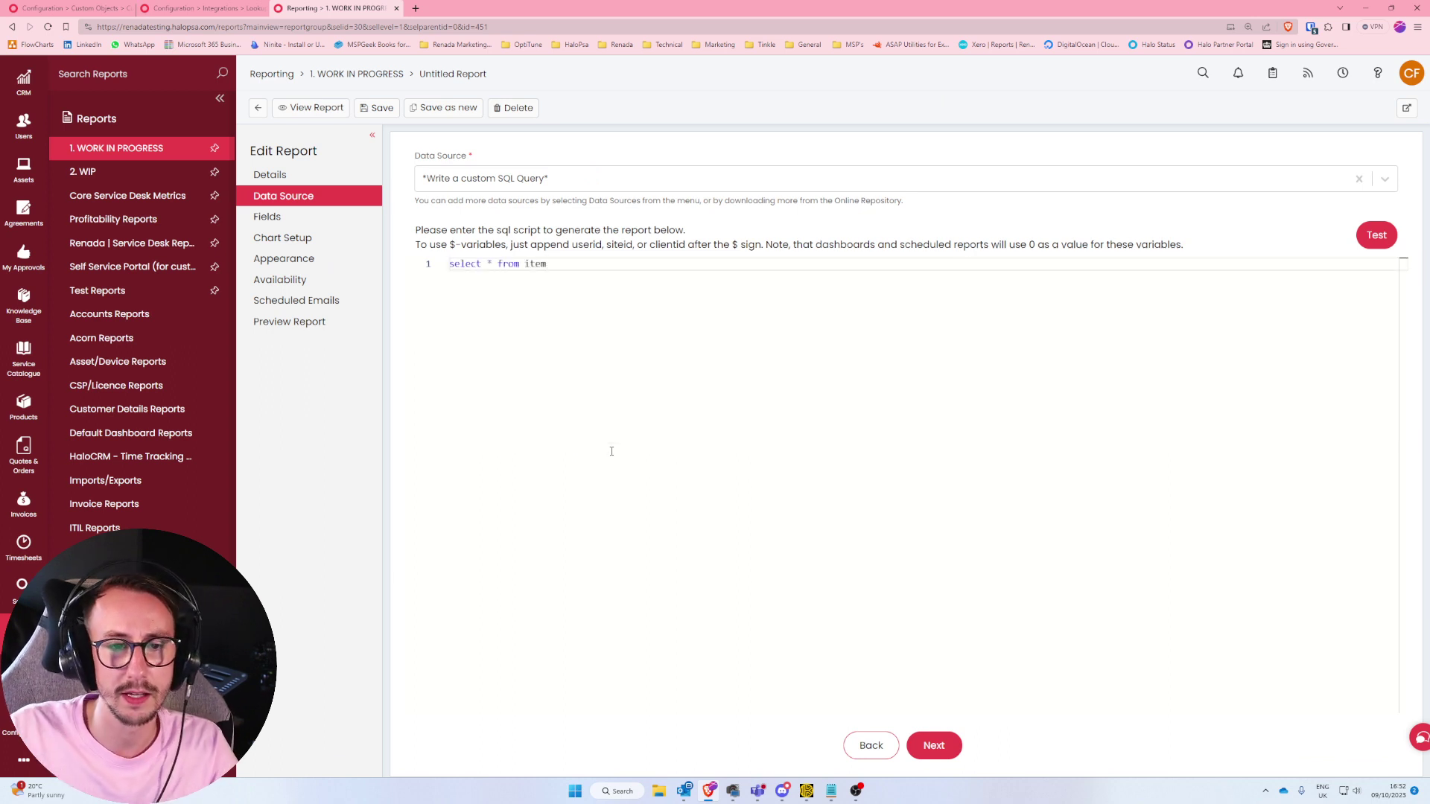
{"action": "left_click", "coordinate": [312, 108]}
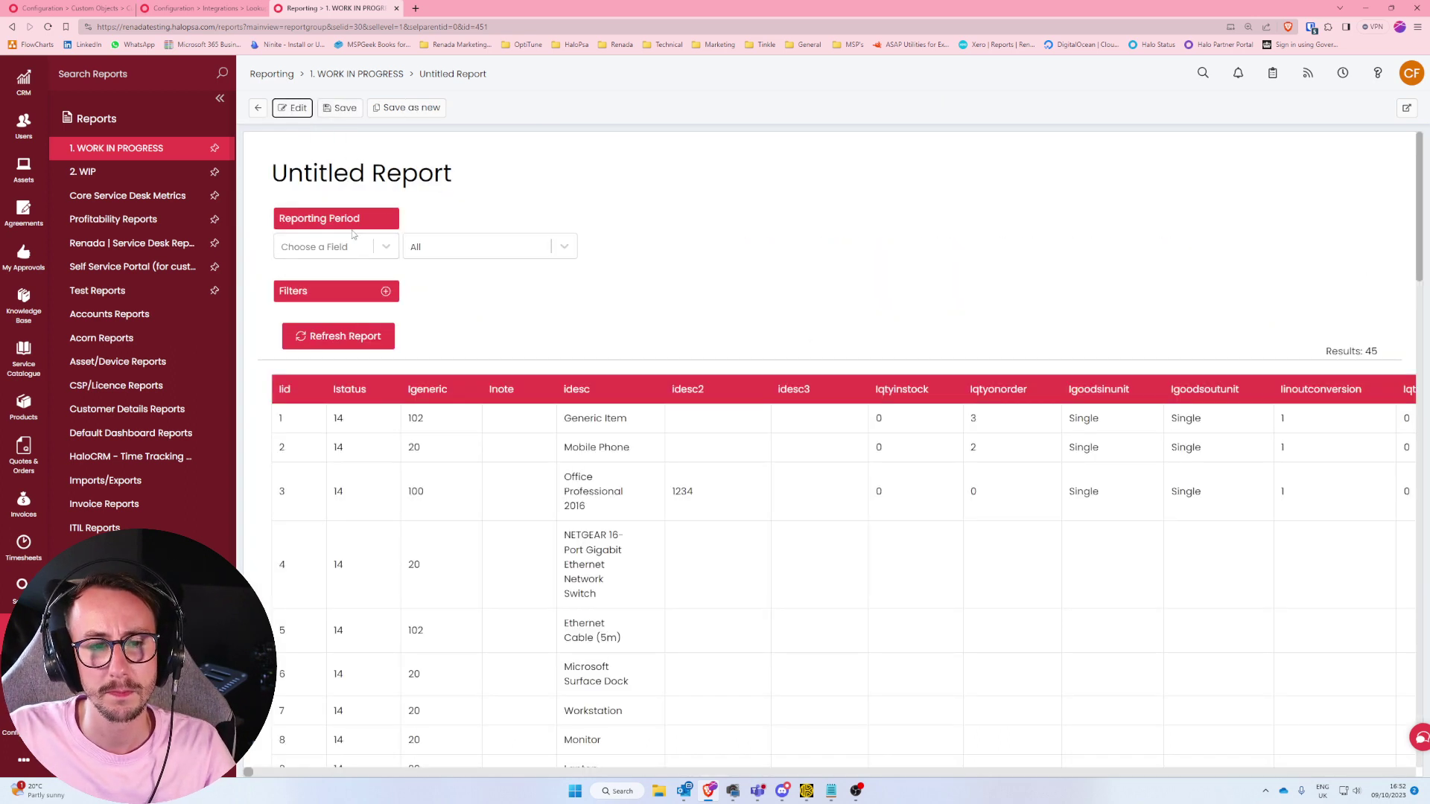
{"action": "scroll", "coordinate": [313, 422], "scroll_direction": "down", "scroll_amount": 10}
{"action": "scroll", "coordinate": [312, 422], "scroll_direction": "up", "scroll_amount": 10}
{"action": "left_click", "coordinate": [219, 9]}
{"action": "scroll", "coordinate": [468, 570], "scroll_direction": "down", "scroll_amount": 6}
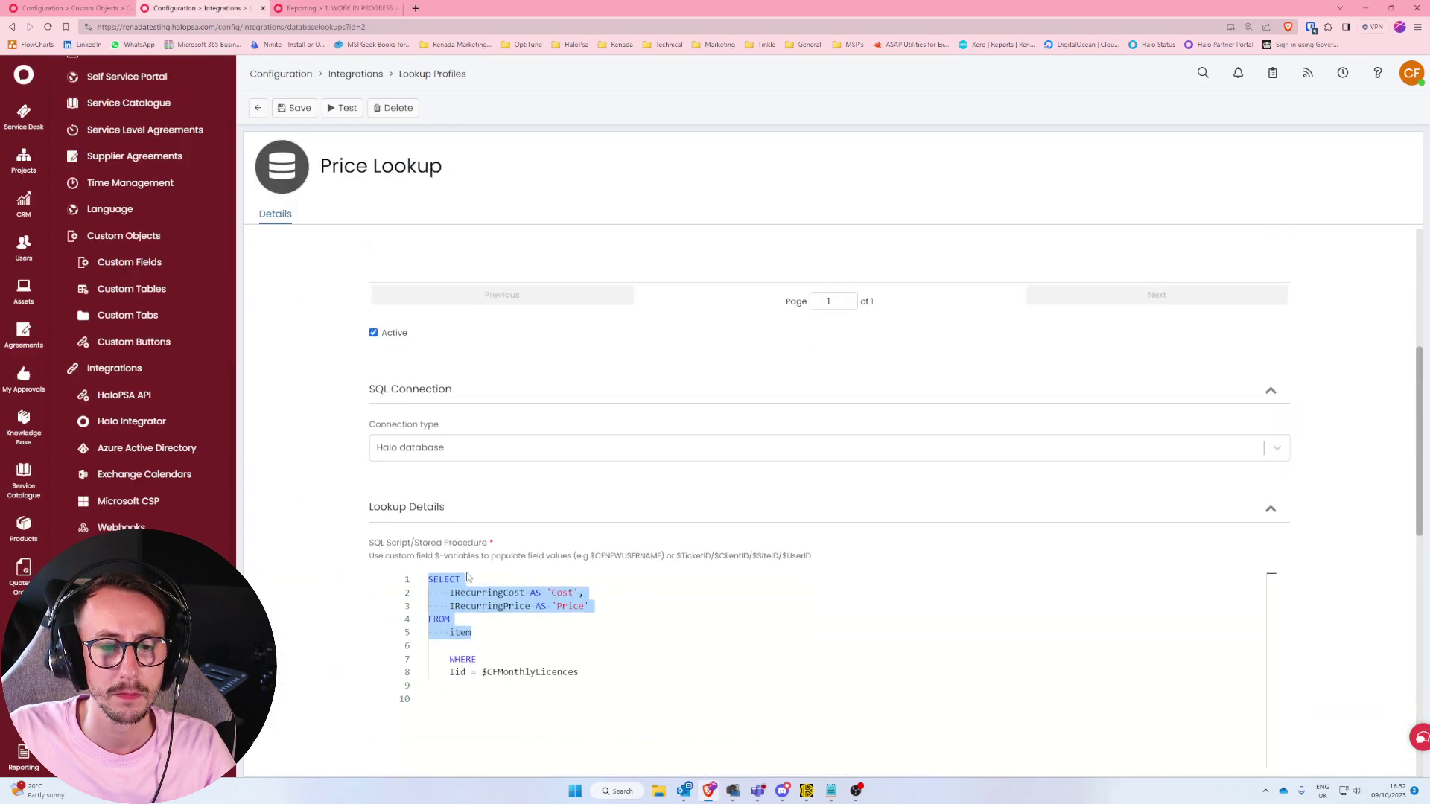
{"action": "left_click_drag", "start_coordinate": [466, 565], "coordinate": [450, 564]}
{"action": "key", "text": "ctrl+c"}
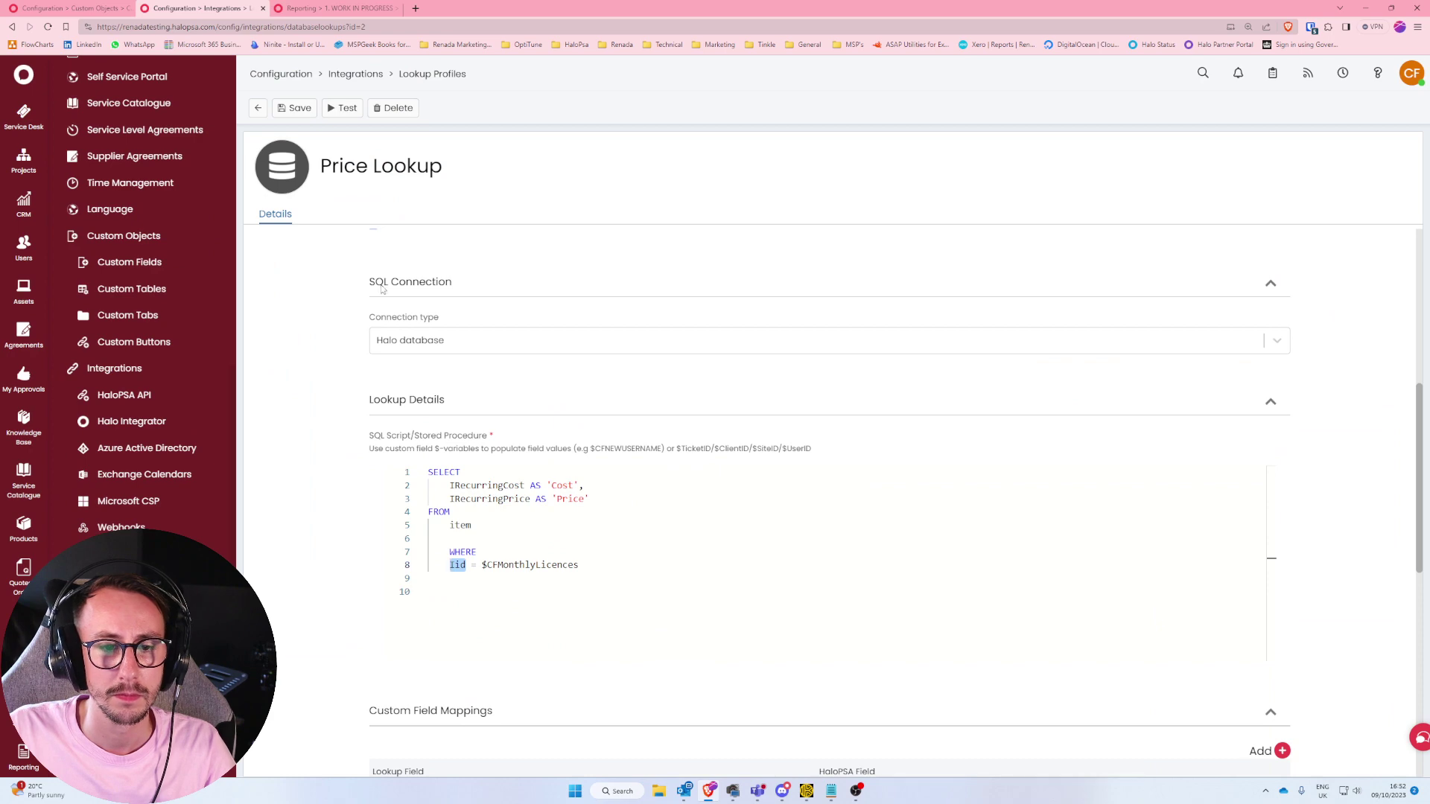
{"action": "left_click", "coordinate": [313, 8]}
{"action": "key", "text": "ctrl+f"}
{"action": "key", "text": "ctrl+v"}
{"action": "key", "text": "Return"}
{"action": "key", "text": "Return"}
{"action": "key", "text": "Return"}
{"action": "key", "text": "Return"}
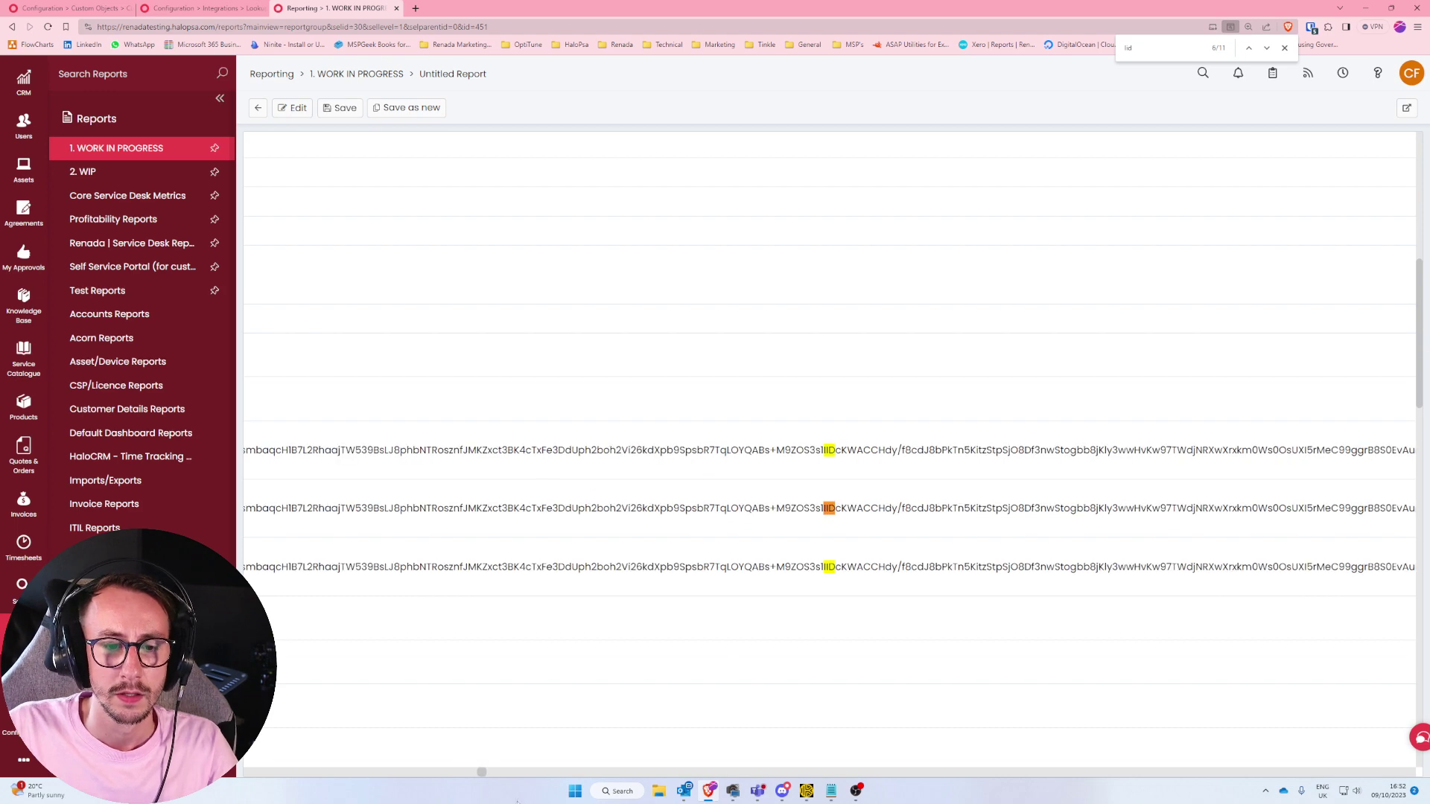
{"action": "left_click_drag", "start_coordinate": [480, 774], "coordinate": [248, 772]}
{"action": "scroll", "coordinate": [290, 664], "scroll_direction": "down", "scroll_amount": 10}
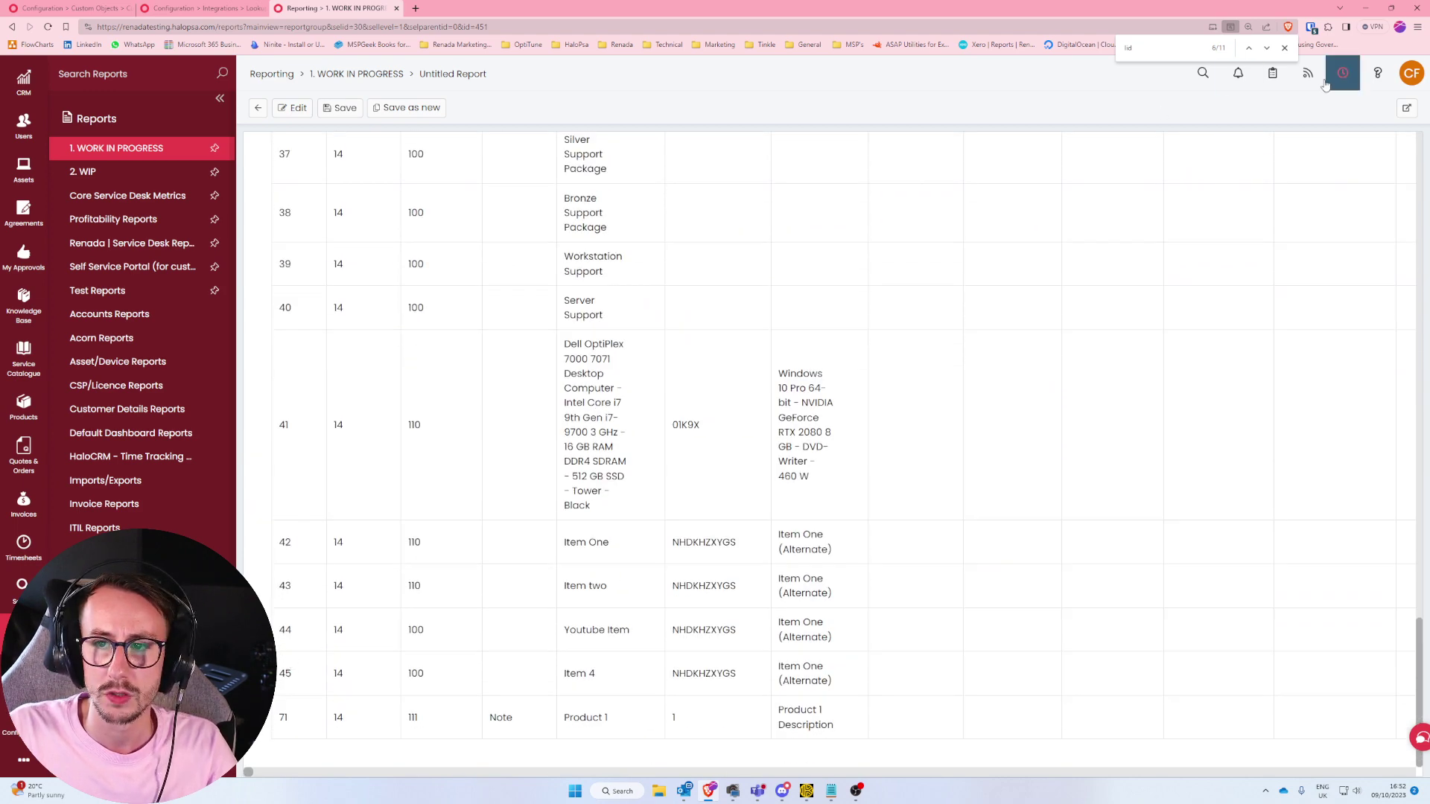
{"action": "left_click", "coordinate": [1284, 47]}
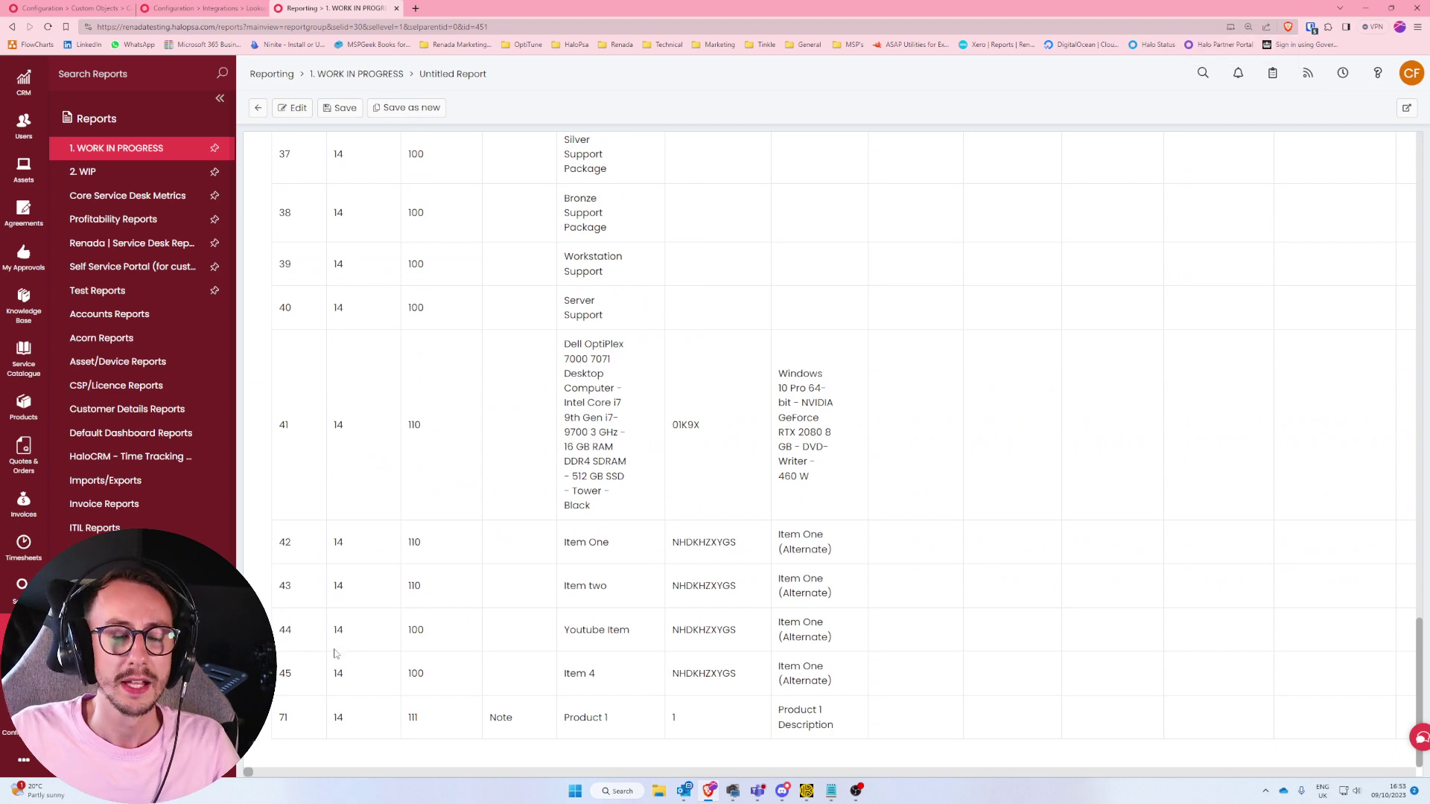
{"action": "left_click", "coordinate": [216, 12]}
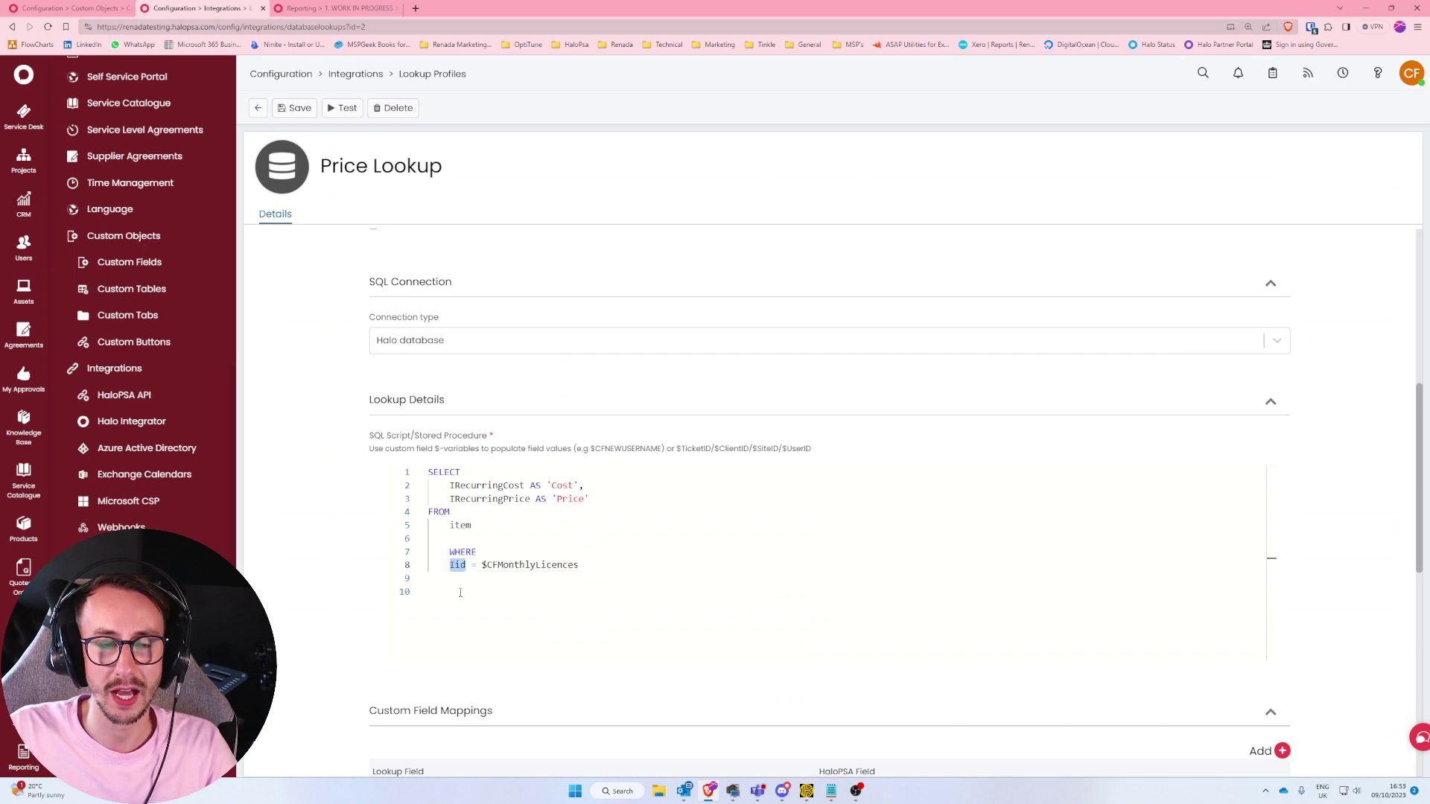
{"action": "left_click_drag", "start_coordinate": [482, 566], "coordinate": [583, 566]}
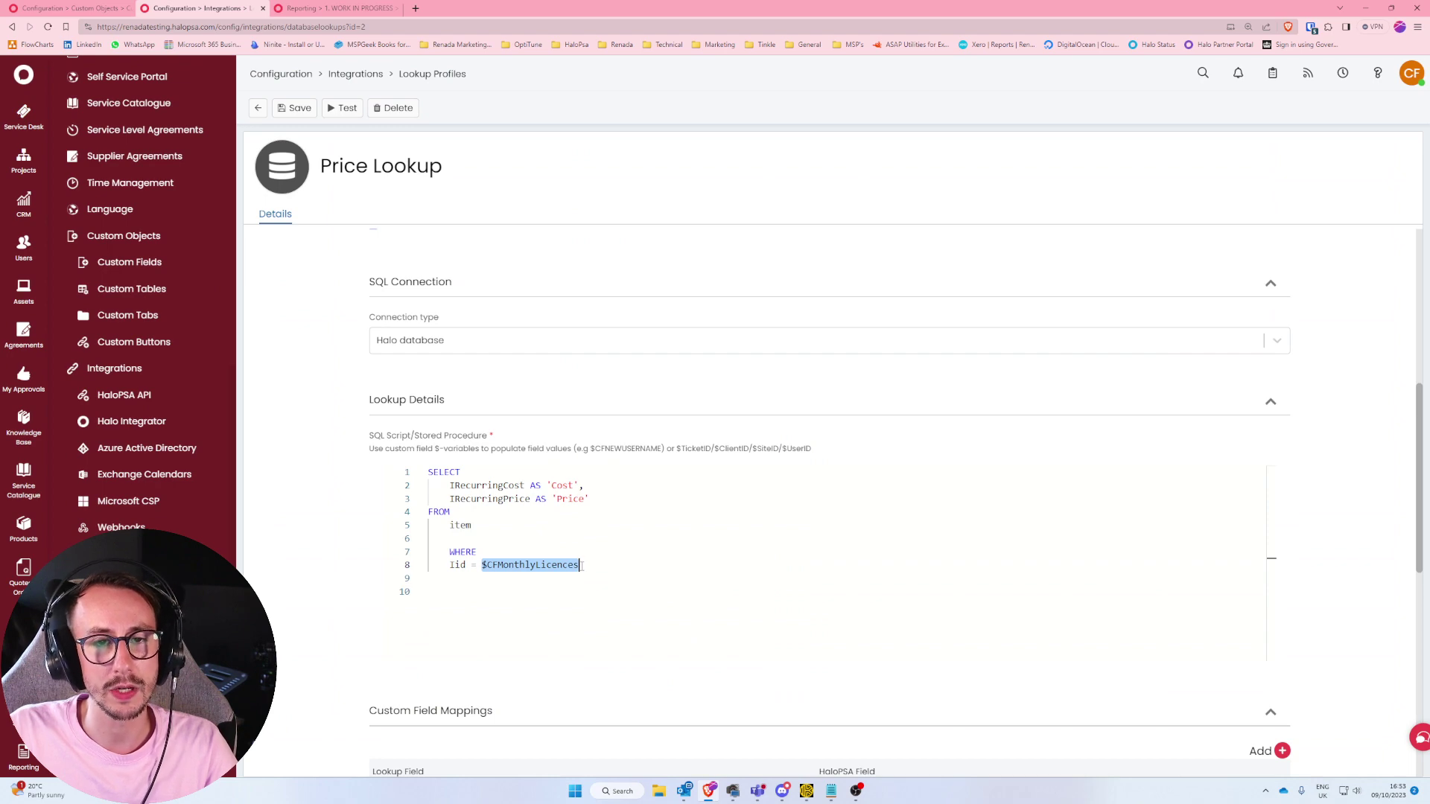
Start a new 1st Line Support ticket and pick Item 4 in MonthlyLicences to fill Cost and Price.
{"action": "left_click", "coordinate": [90, 9]}
{"action": "left_click", "coordinate": [93, 116]}
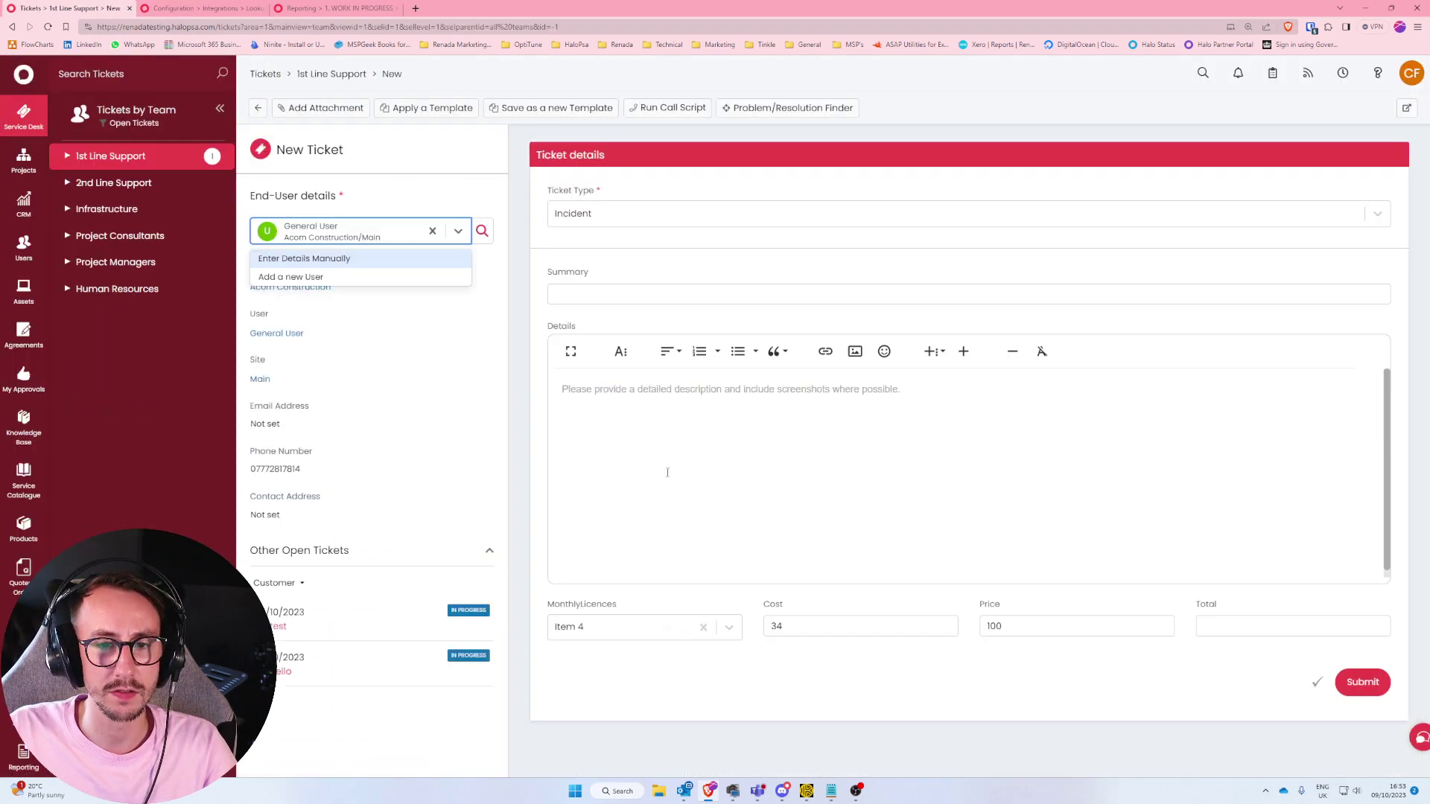
{"action": "left_click", "coordinate": [607, 628]}
{"action": "left_click", "coordinate": [576, 666]}
{"action": "left_click", "coordinate": [633, 626]}
{"action": "left_click", "coordinate": [589, 673]}
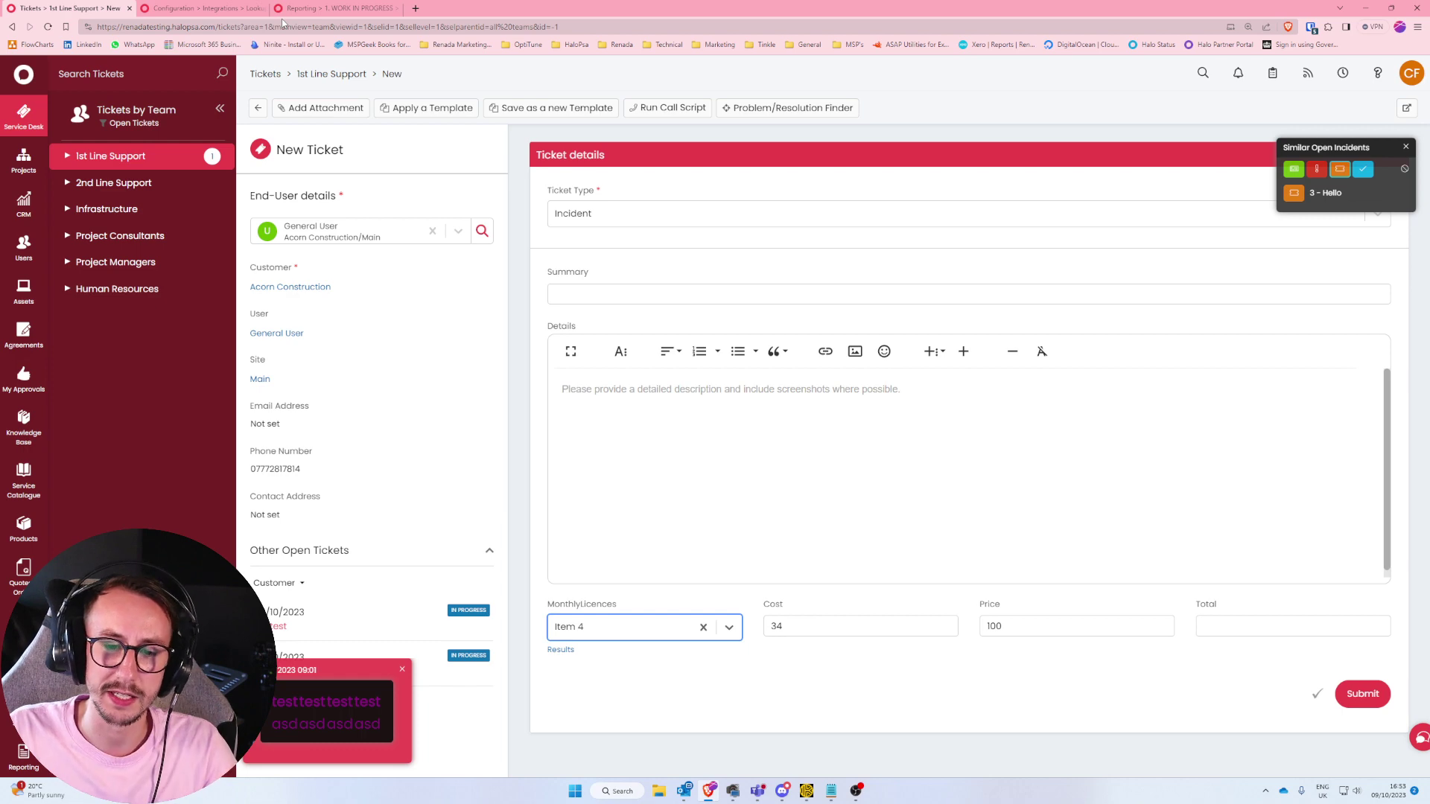
Review the Price Lookup SQL's cost and price columns and its WHERE condition on line 8.
{"action": "left_click", "coordinate": [331, 8]}
{"action": "left_click", "coordinate": [201, 8]}
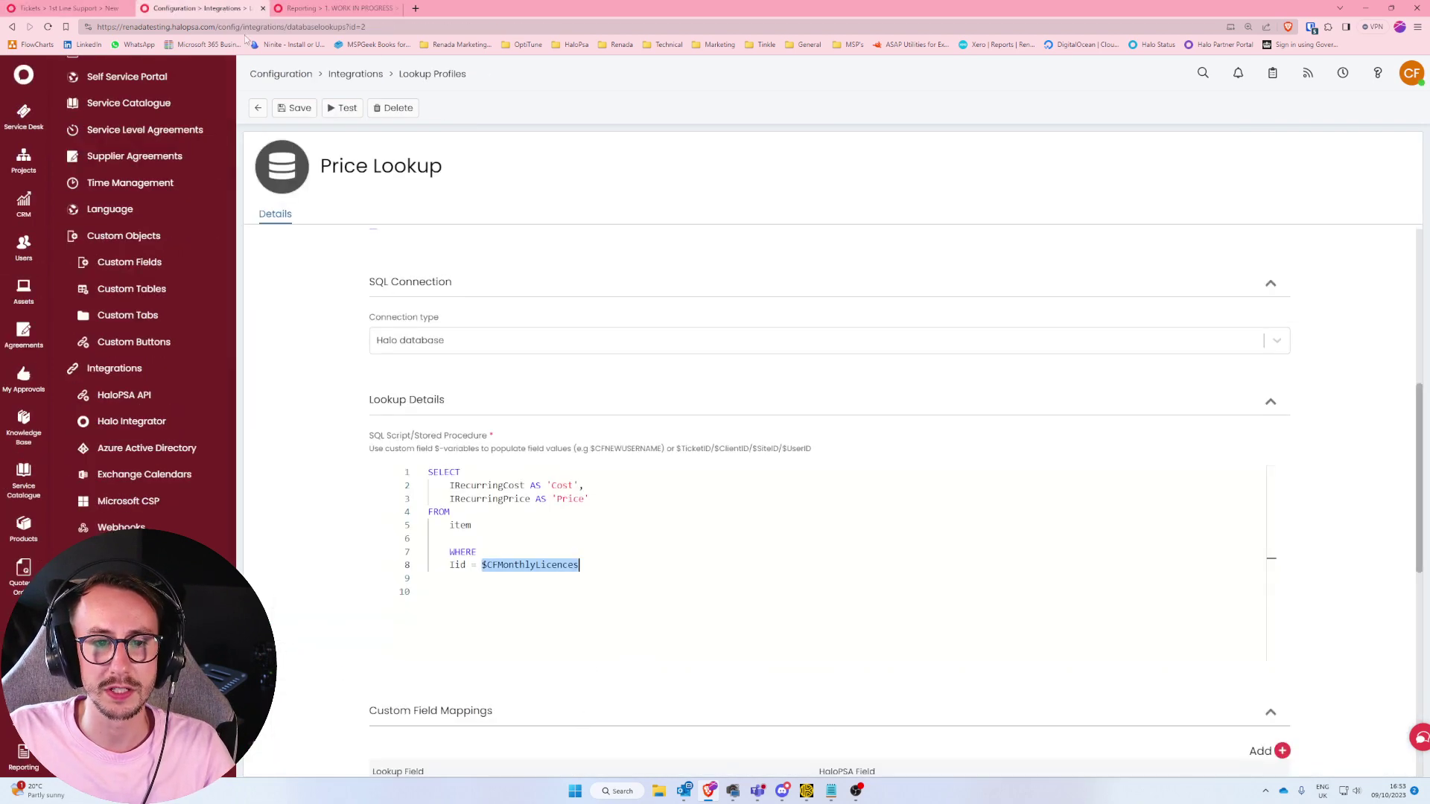
{"action": "left_click_drag", "start_coordinate": [449, 485], "coordinate": [590, 499]}
{"action": "left_click", "coordinate": [591, 499]}
{"action": "left_click_drag", "start_coordinate": [580, 564], "coordinate": [450, 564]}
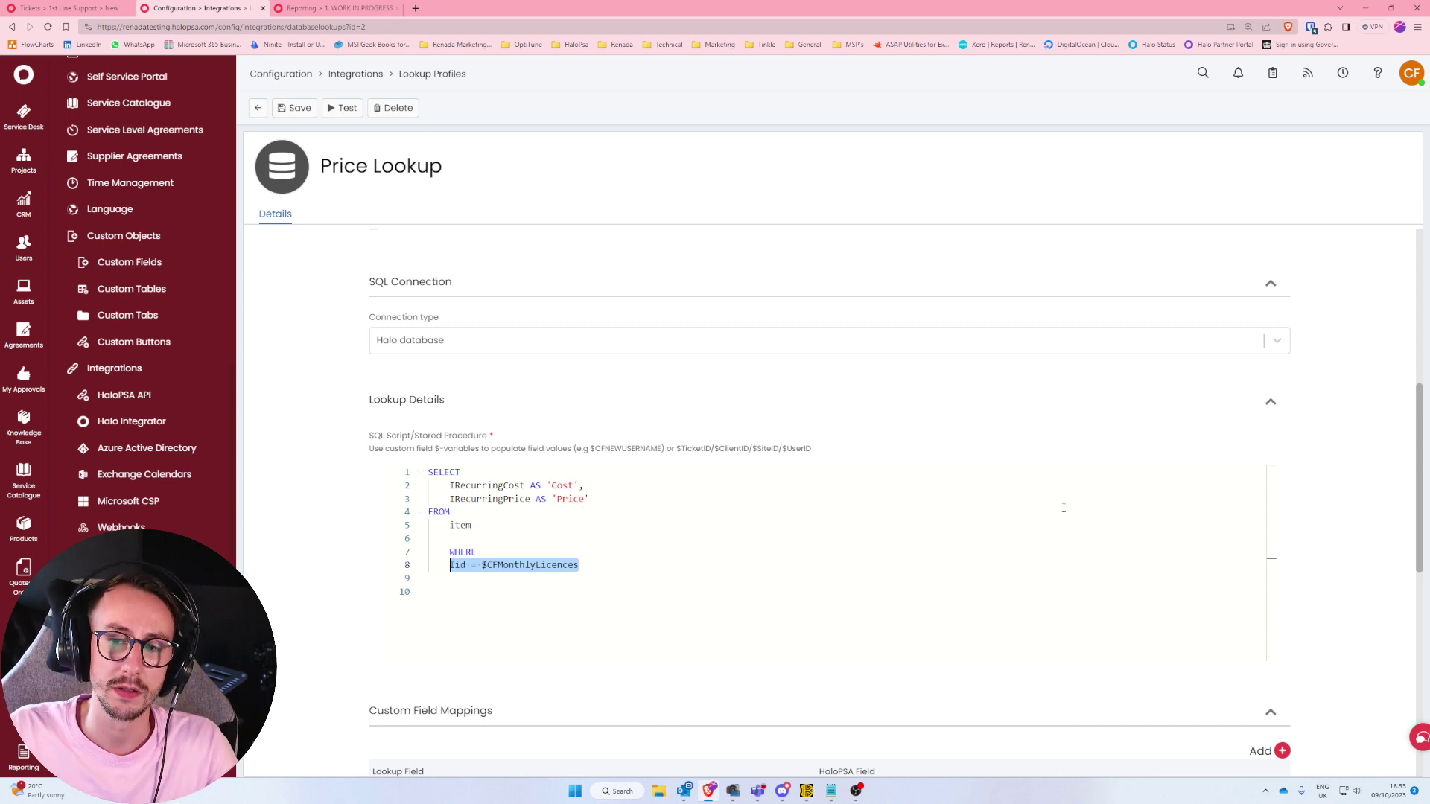
{"action": "left_click", "coordinate": [1325, 485]}
{"action": "scroll", "coordinate": [1325, 480], "scroll_direction": "down", "scroll_amount": 4}
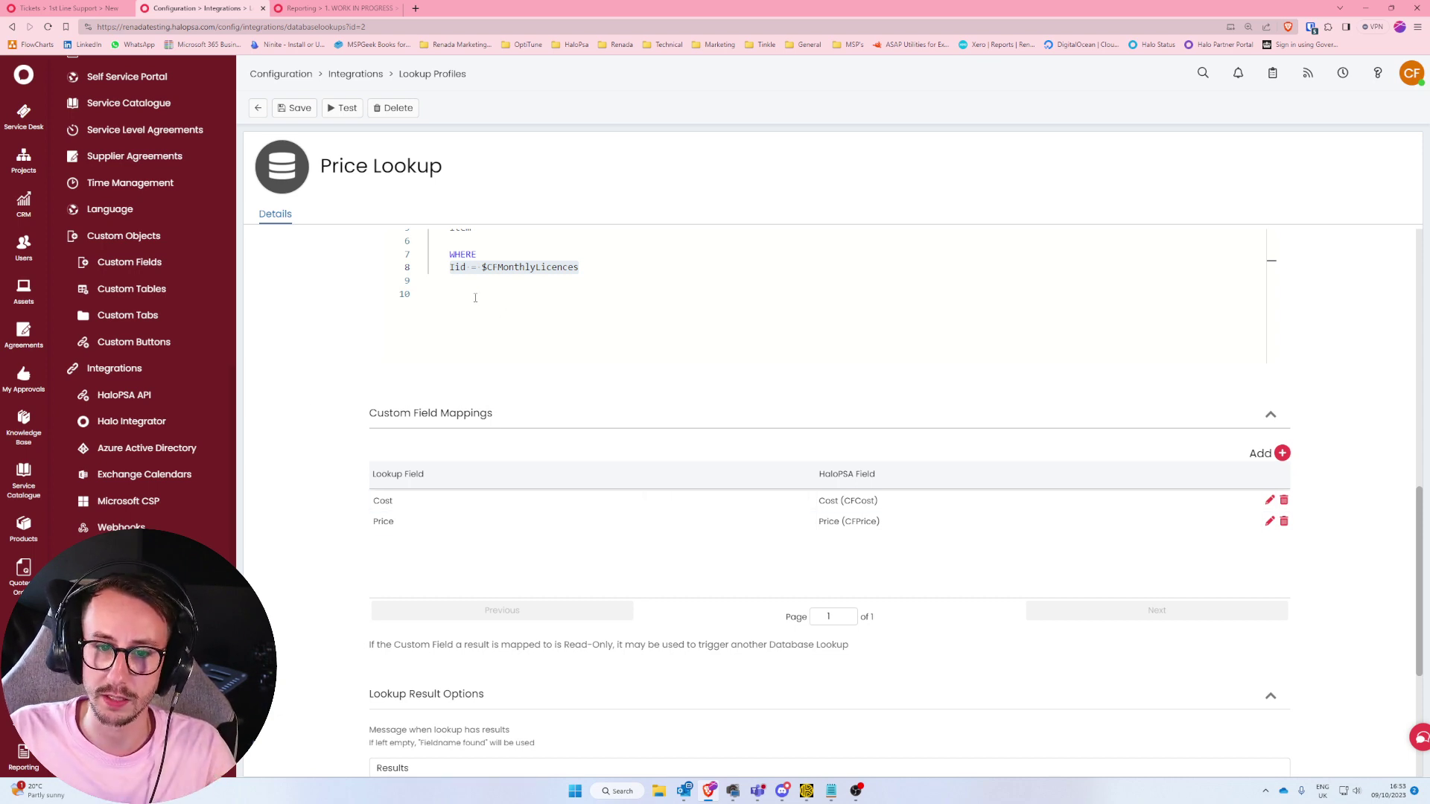
Glance at the item report and online report repository, then go back and switch to full screen.
{"action": "left_click", "coordinate": [290, 11]}
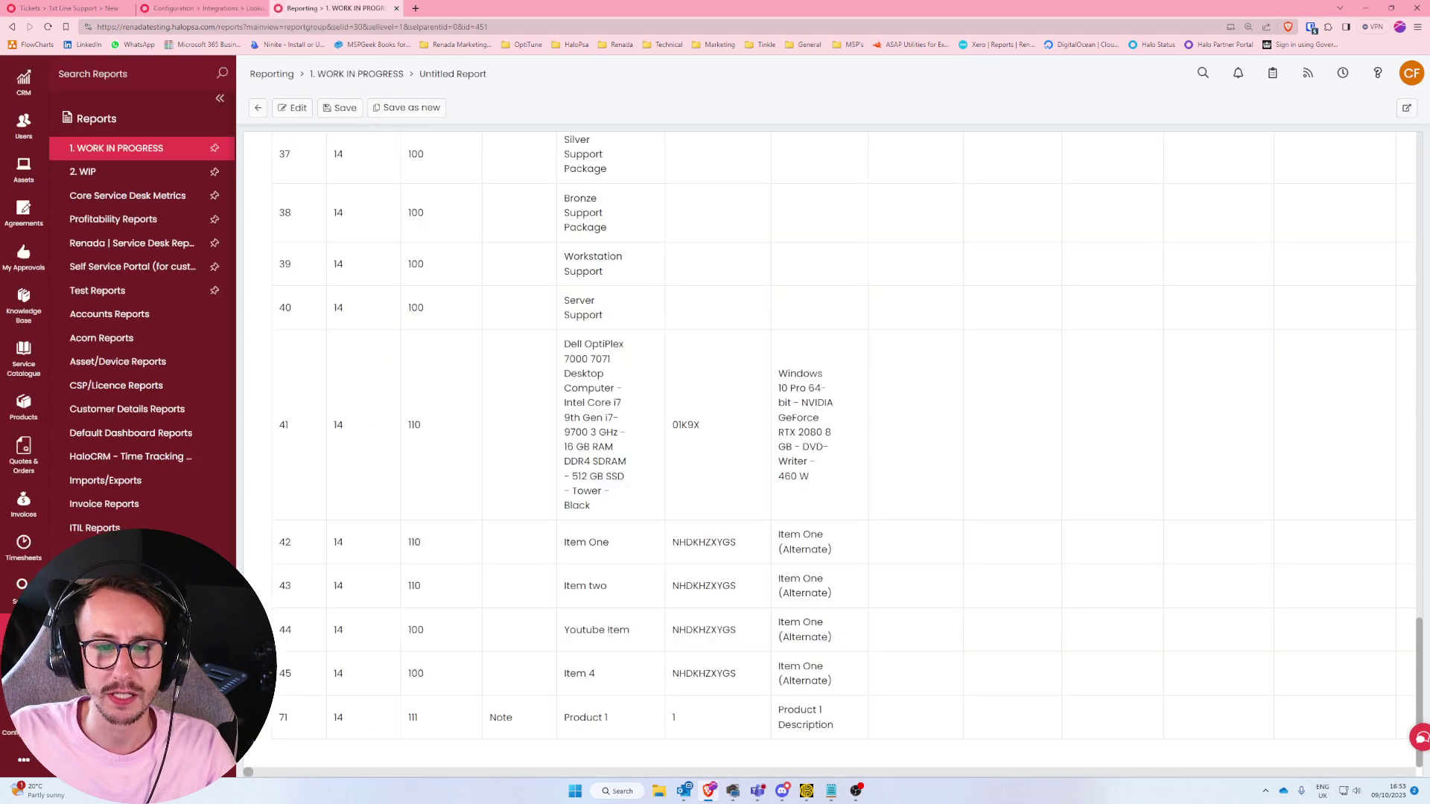
{"action": "scroll", "coordinate": [142, 335], "scroll_direction": "down", "scroll_amount": 5}
{"action": "left_click", "coordinate": [119, 603]}
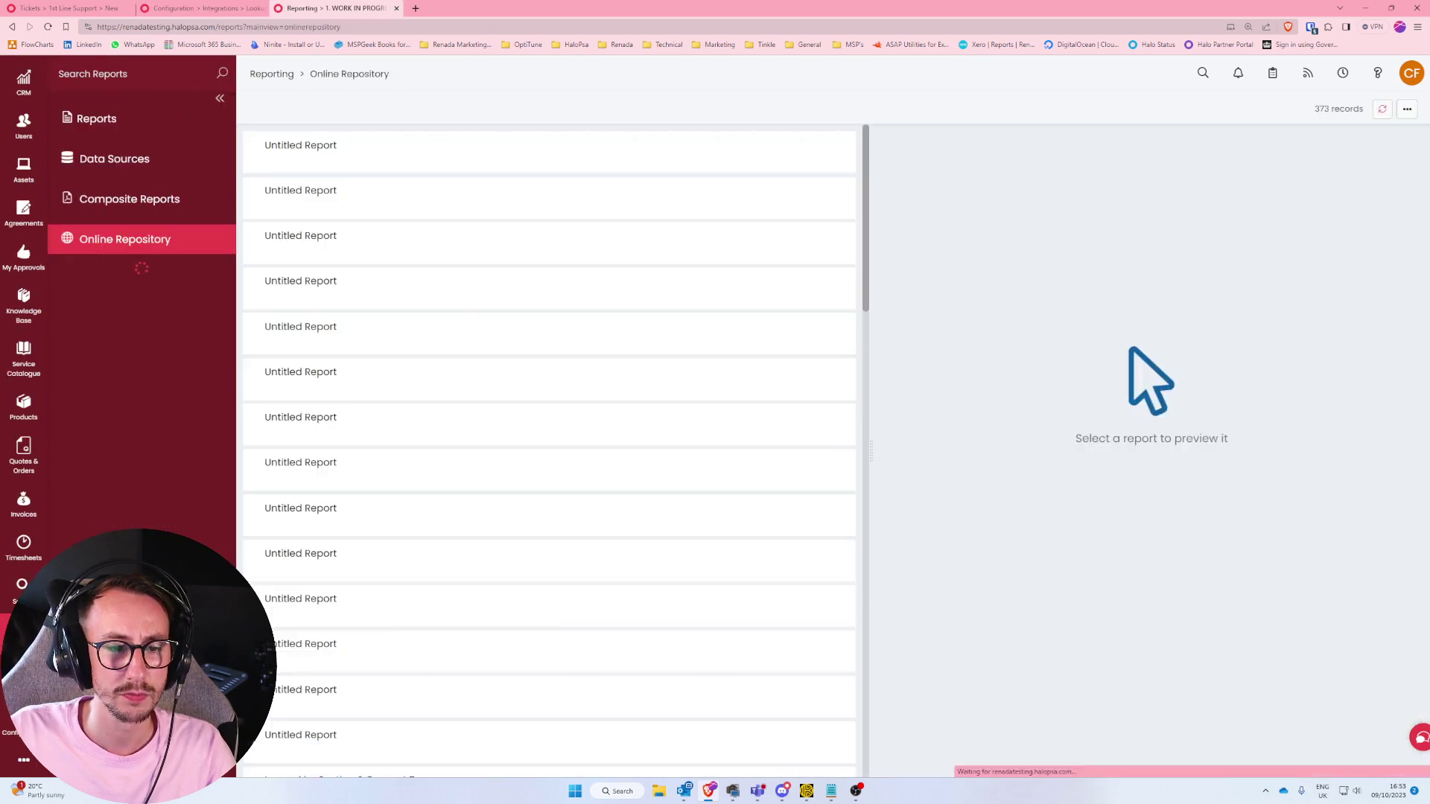
{"action": "key", "text": "alt+Left"}
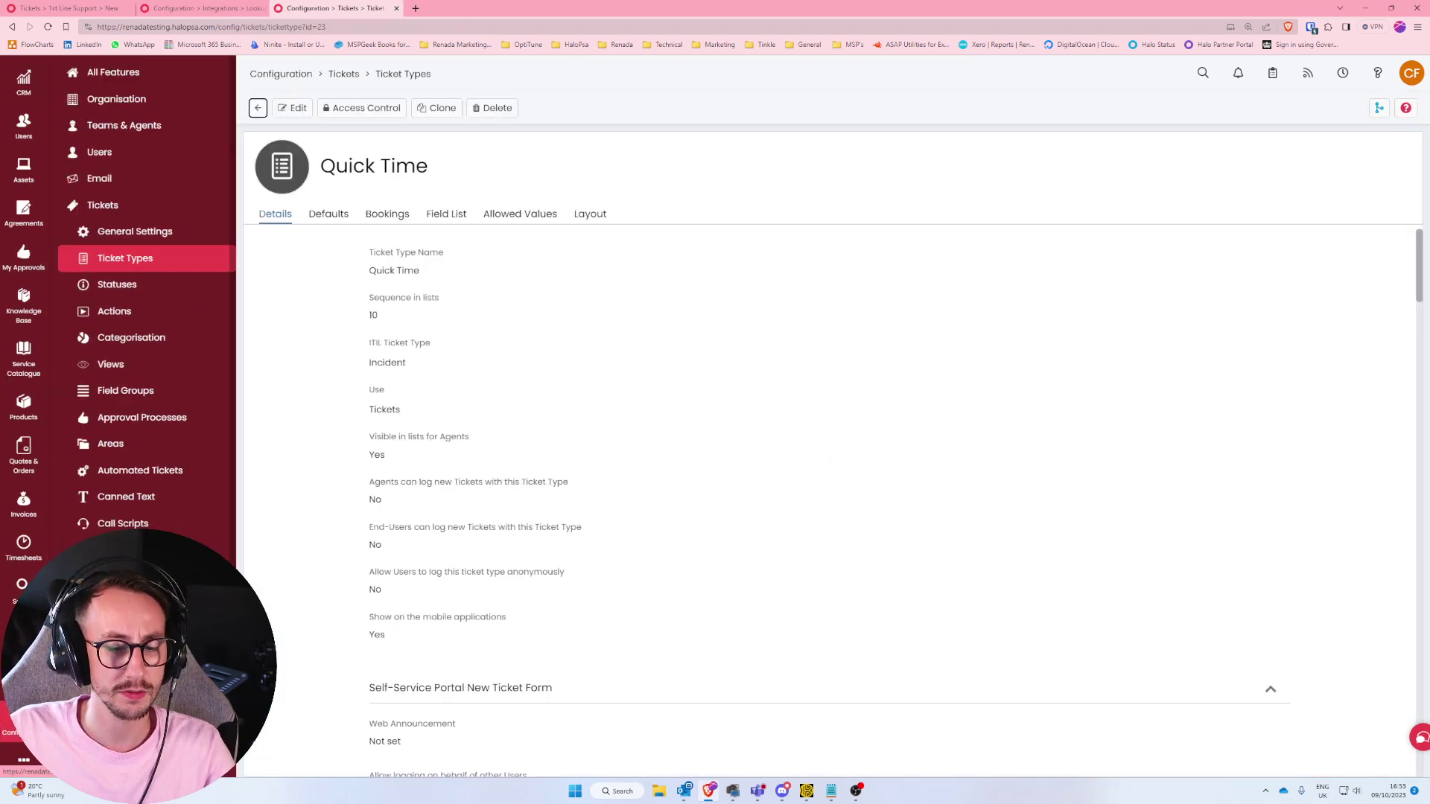
{"action": "key", "text": "F11"}
{"action": "scroll", "coordinate": [127, 328], "scroll_direction": "down", "scroll_amount": 4}
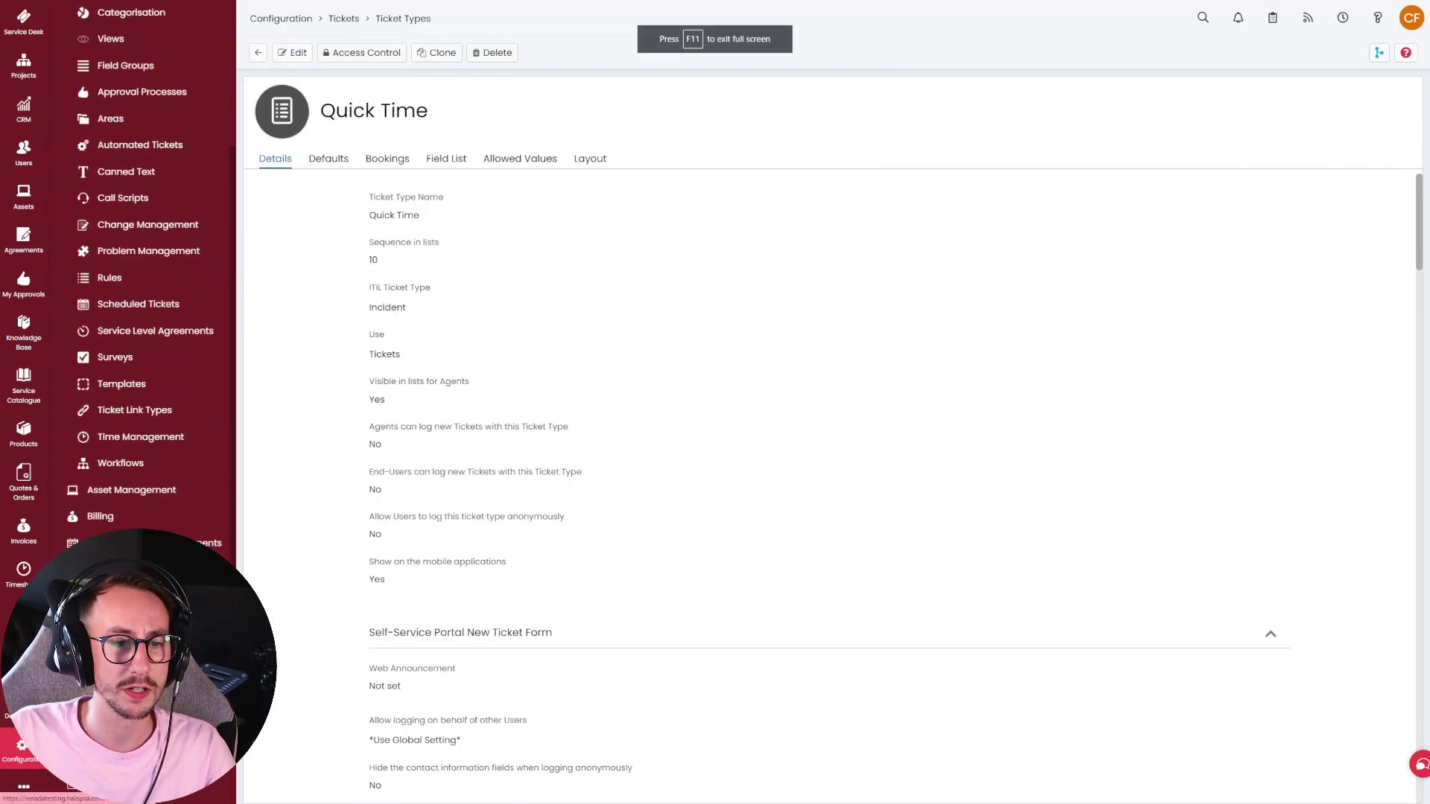
{"action": "scroll", "coordinate": [141, 298], "scroll_direction": "down", "scroll_amount": 5}
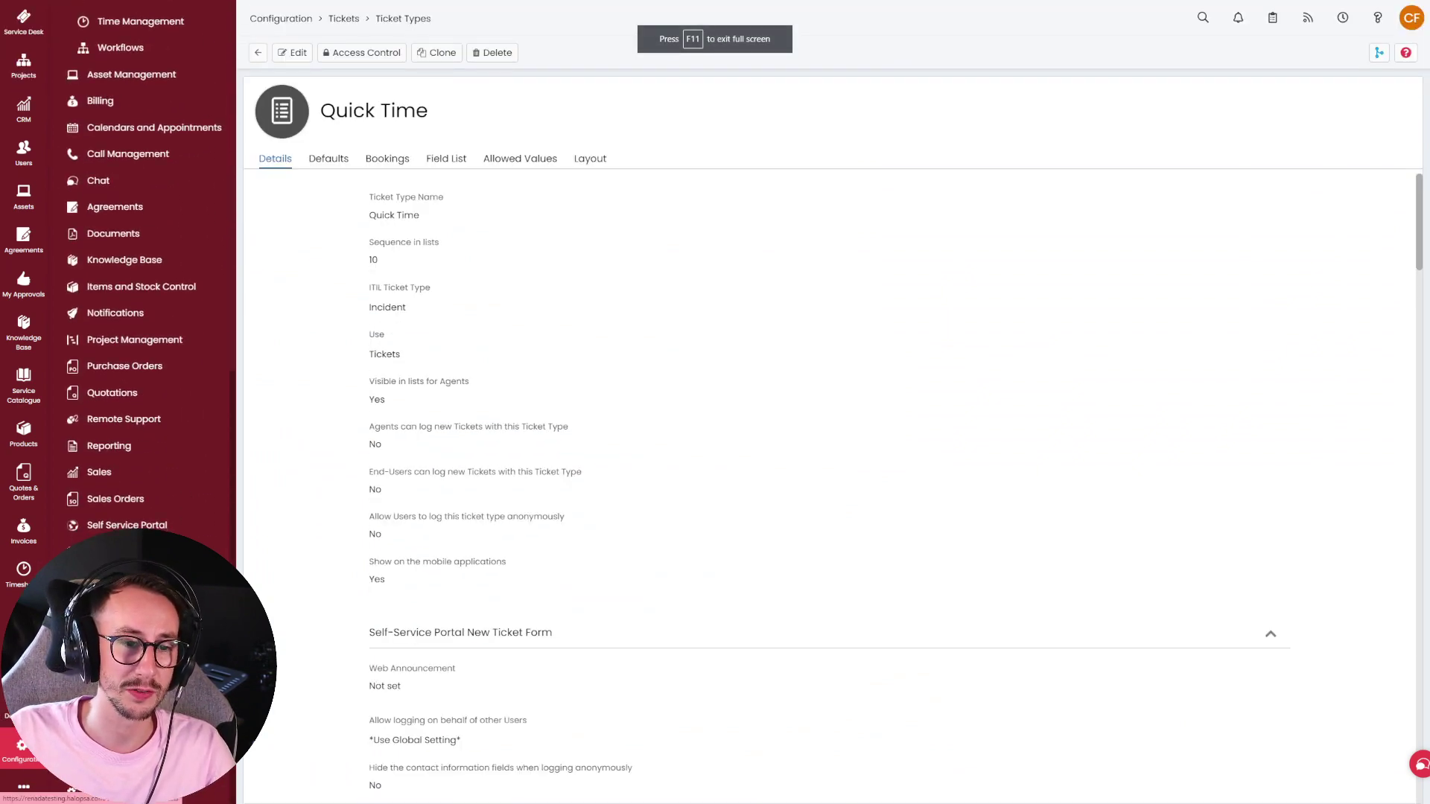
Open the CFCost ticket custom field and review its Text type and Anything input type.
{"action": "left_click", "coordinate": [112, 551]}
{"action": "left_click", "coordinate": [715, 164]}
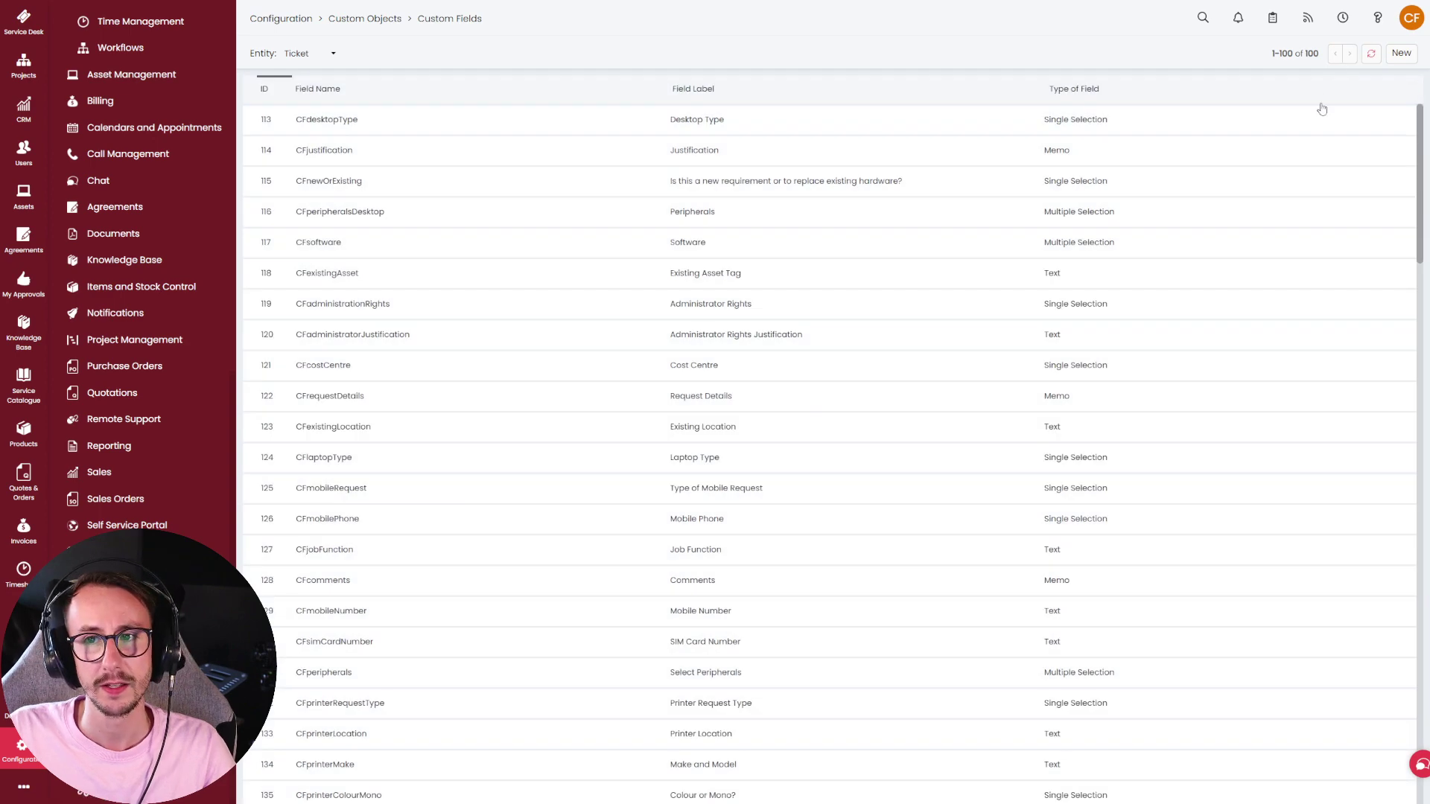
{"action": "scroll", "coordinate": [1043, 462], "scroll_direction": "down", "scroll_amount": 20}
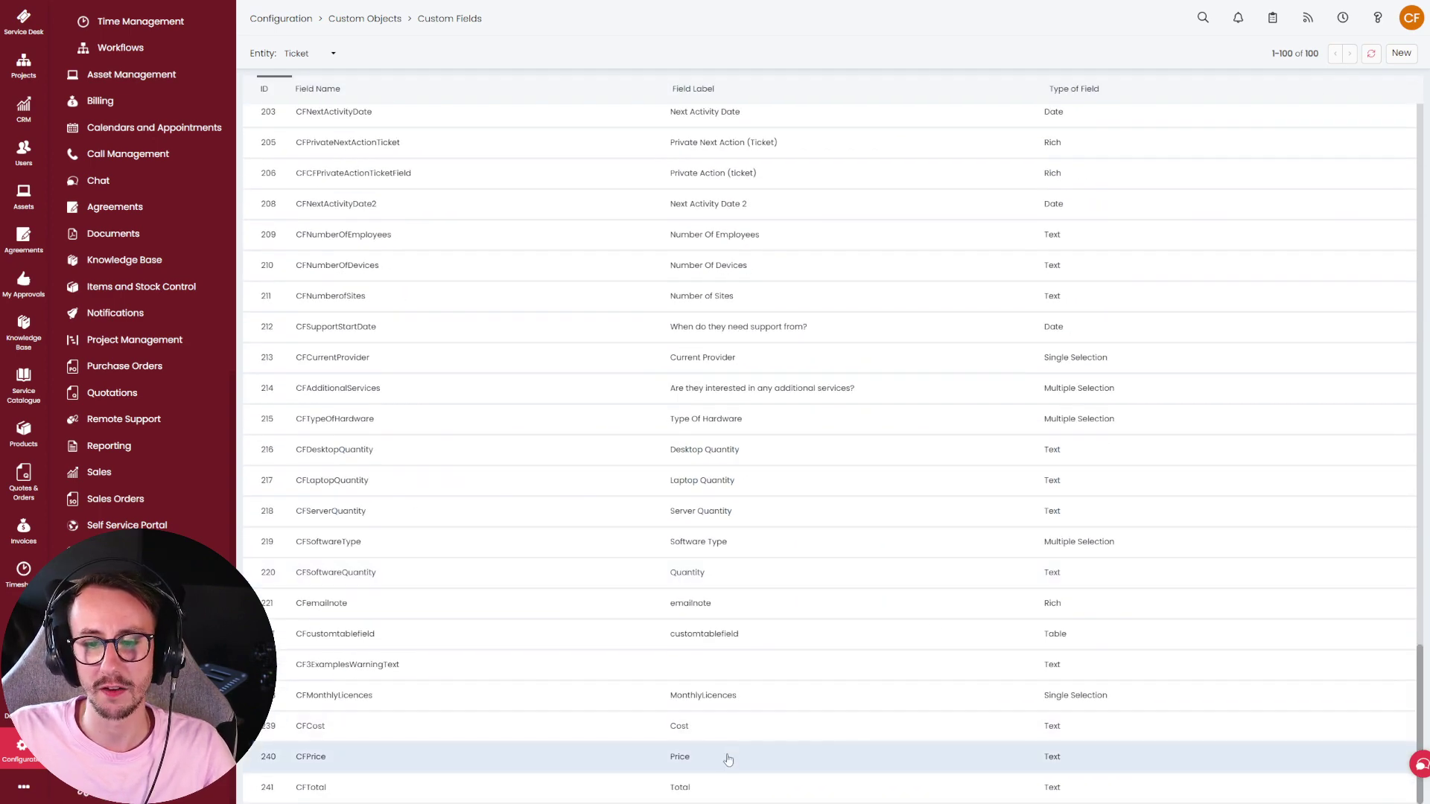
{"action": "left_click", "coordinate": [726, 724]}
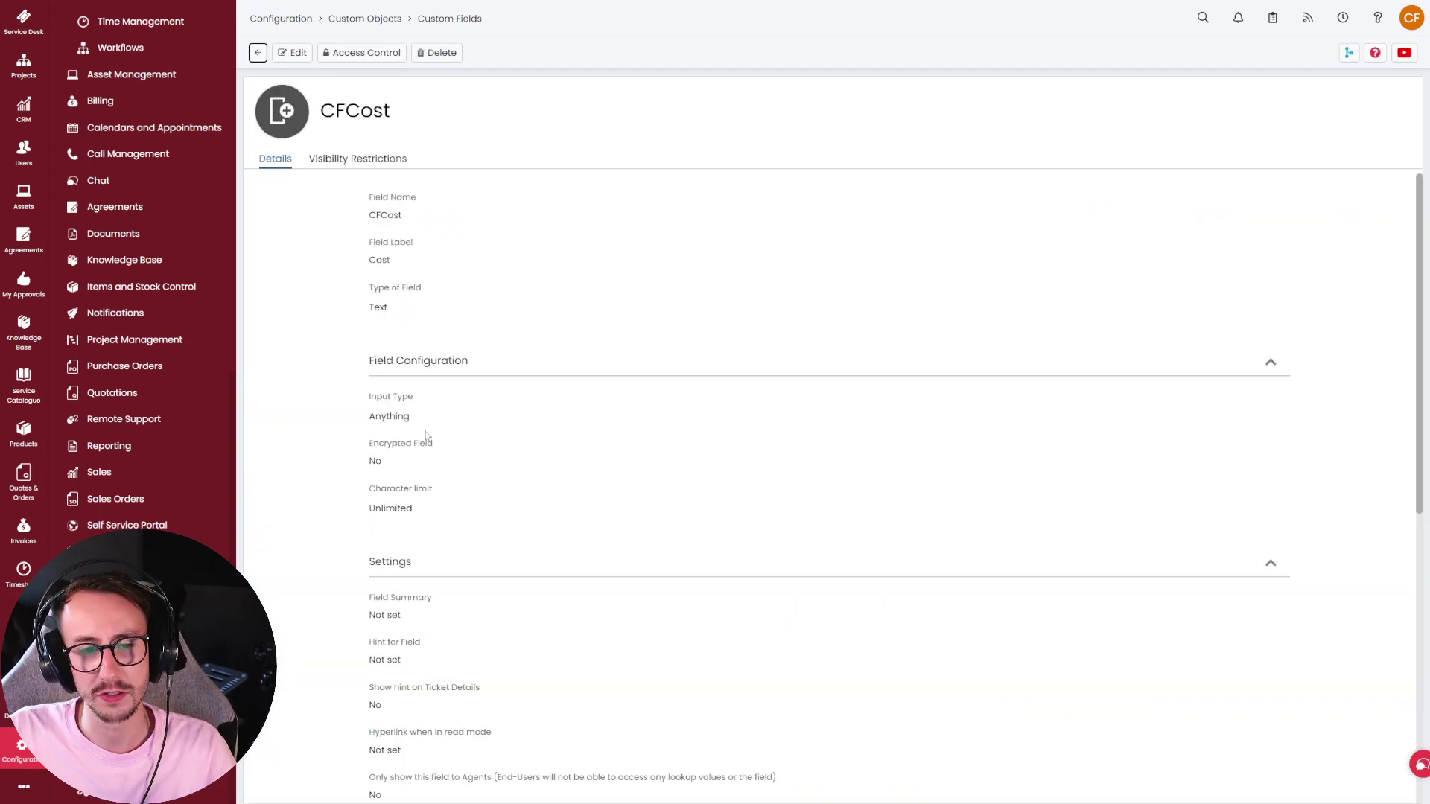
{"action": "left_click_drag", "start_coordinate": [402, 313], "coordinate": [360, 289]}
{"action": "left_click_drag", "start_coordinate": [438, 420], "coordinate": [331, 396]}
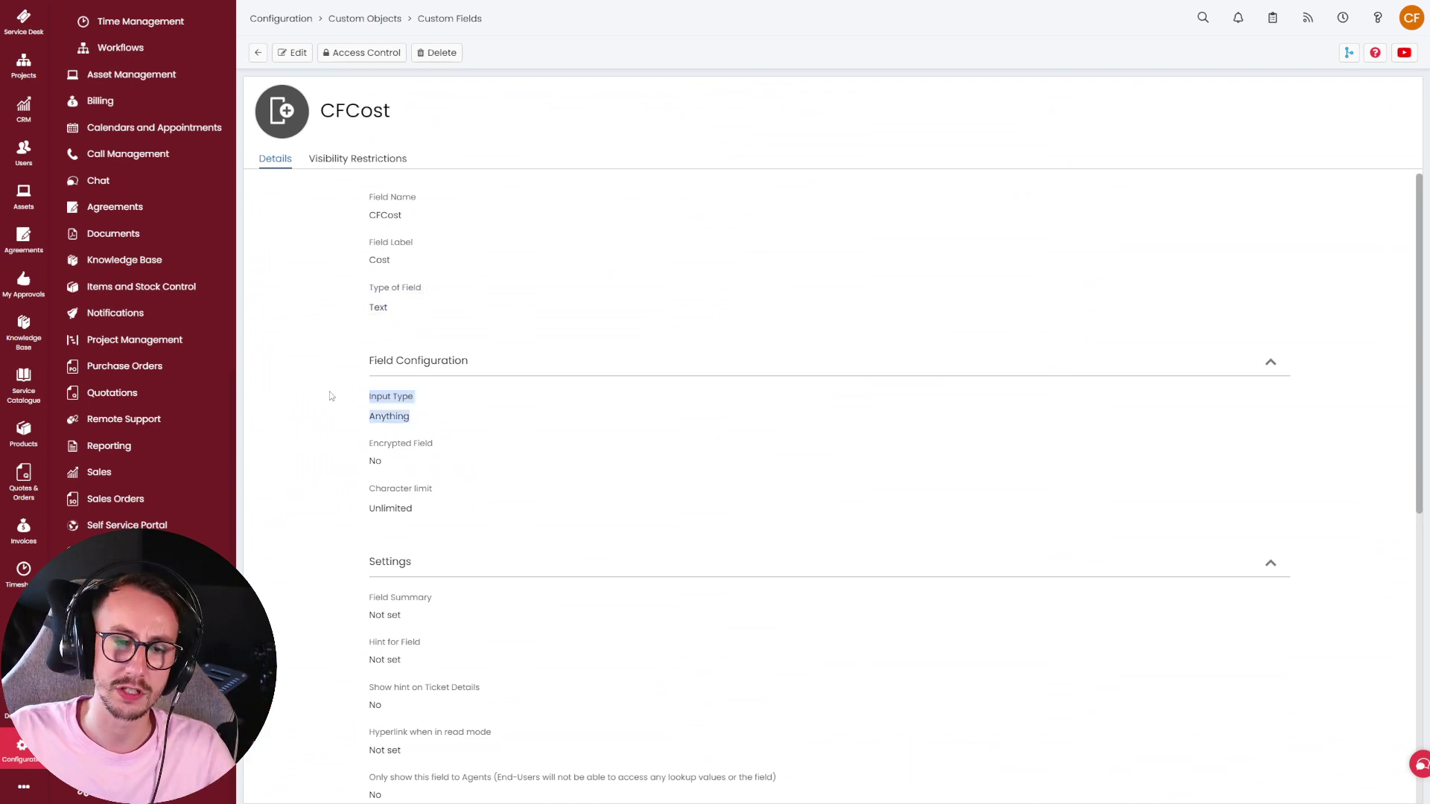
{"action": "left_click_drag", "start_coordinate": [370, 395], "coordinate": [423, 413]}
{"action": "left_click", "coordinate": [430, 418]}
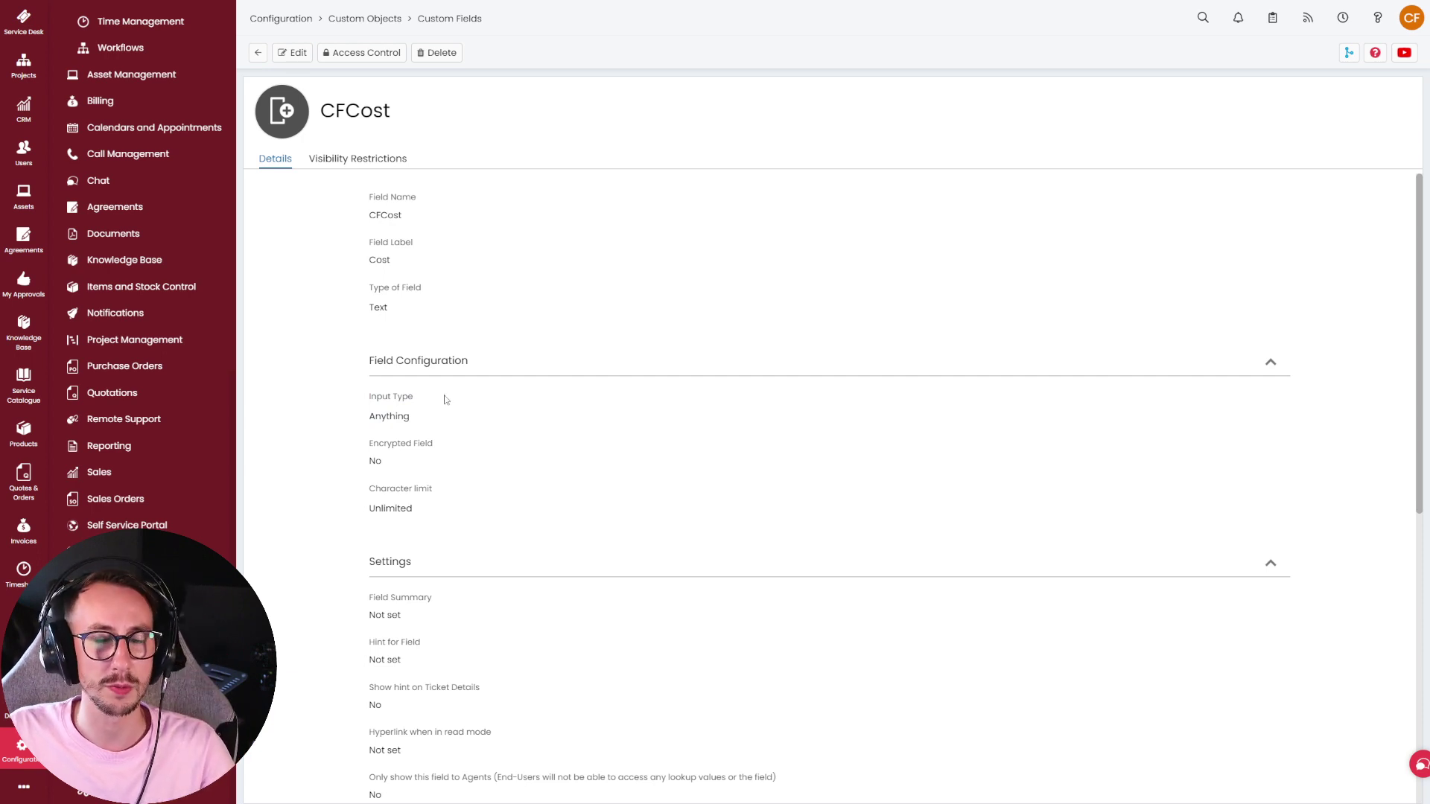
{"action": "left_click_drag", "start_coordinate": [444, 403], "coordinate": [323, 274]}
{"action": "left_click", "coordinate": [323, 275]}
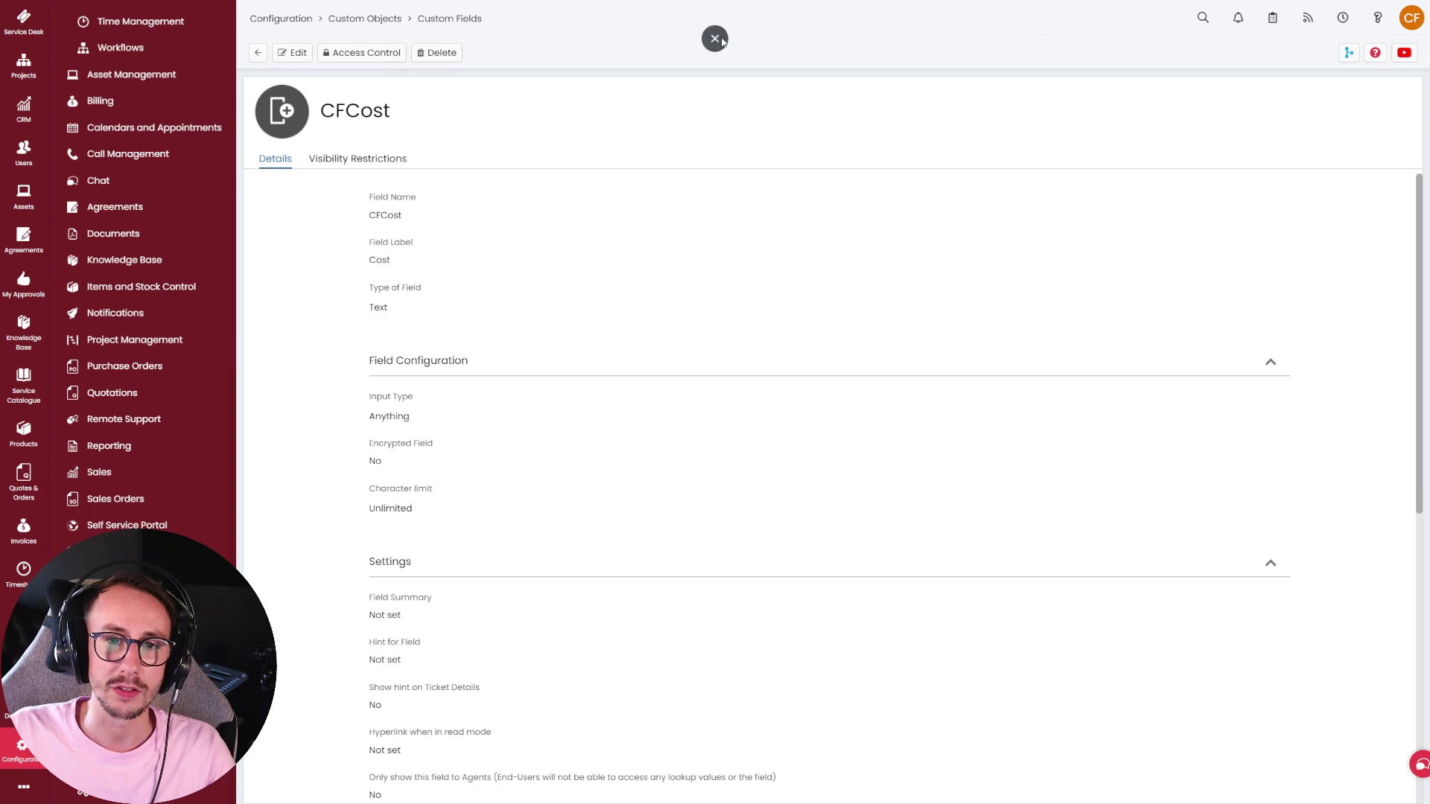
Leave full screen and return to the Price Lookup profile.
{"action": "left_click", "coordinate": [713, 37]}
{"action": "left_click", "coordinate": [201, 8]}
{"action": "scroll", "coordinate": [345, 501], "scroll_direction": "up", "scroll_amount": 10}
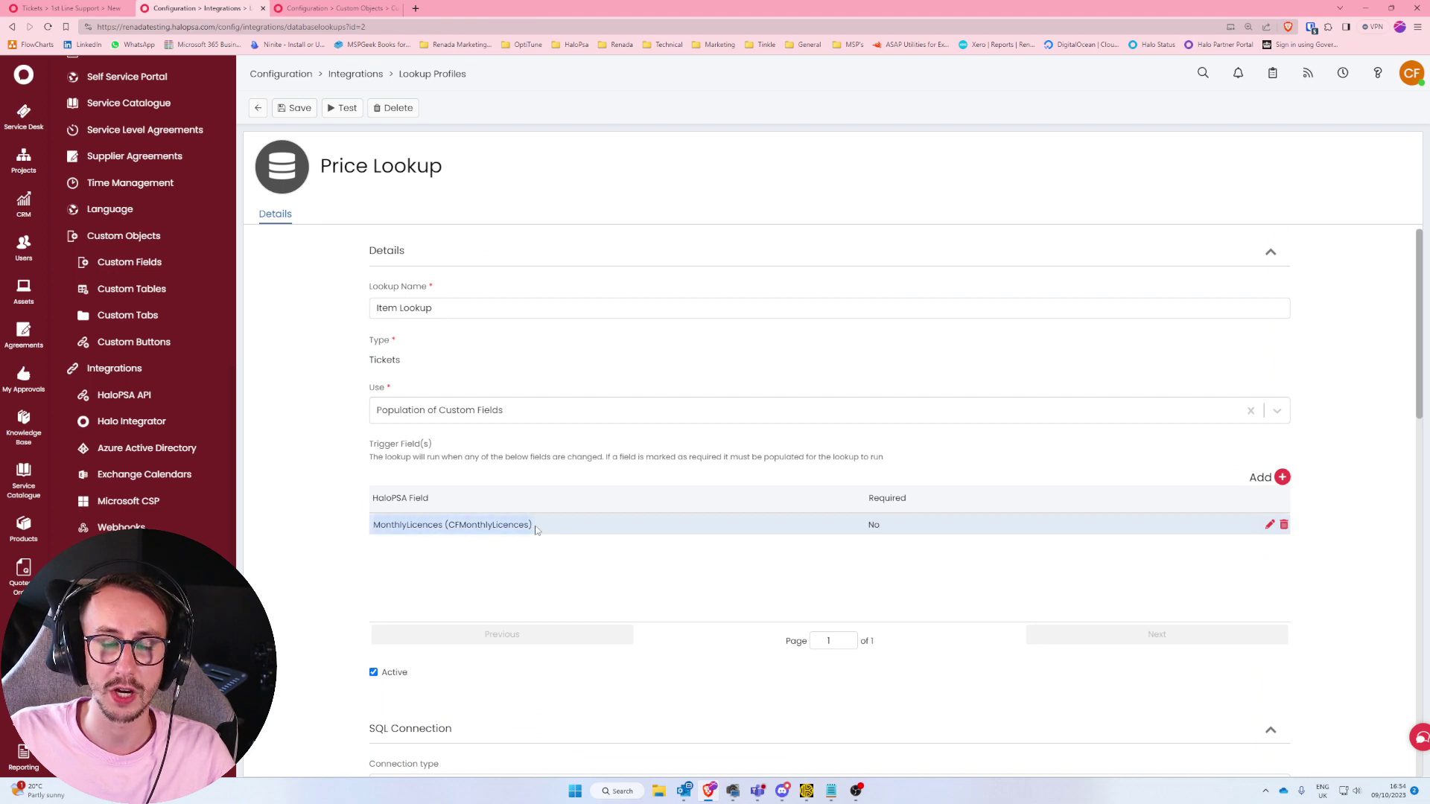
Check the $CFMonthlyLicences variable and Cost/Price mappings, then save the Item Lookup profile.
{"action": "scroll", "coordinate": [535, 533], "scroll_direction": "down", "scroll_amount": 6}
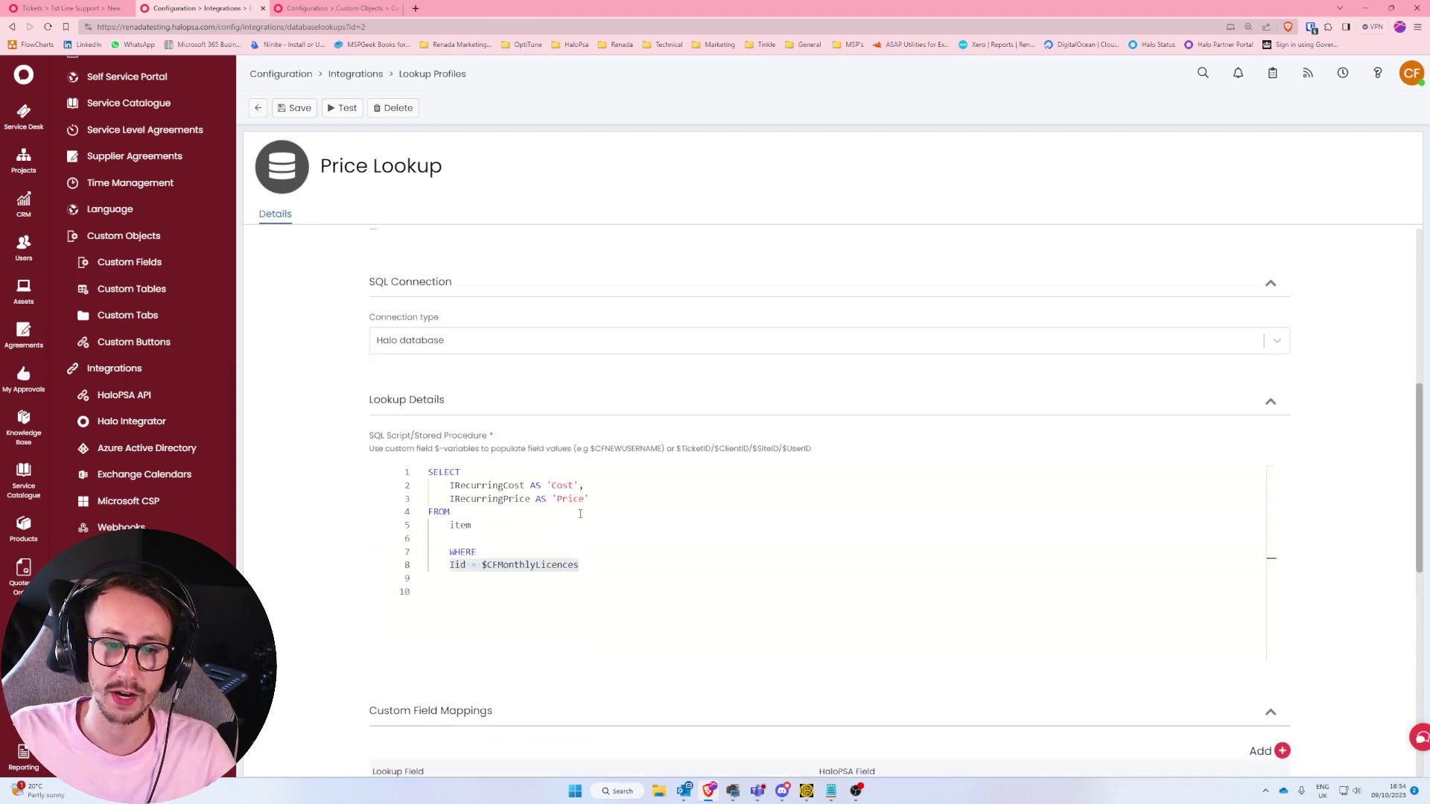
{"action": "mouse_move", "coordinate": [579, 564]}
{"action": "left_mouse_down"}
{"action": "mouse_move", "coordinate": [450, 566]}
{"action": "mouse_move", "coordinate": [585, 566]}
{"action": "left_mouse_up"}
{"action": "left_click", "coordinate": [1037, 541]}
{"action": "scroll", "coordinate": [814, 424], "scroll_direction": "down", "scroll_amount": 4}
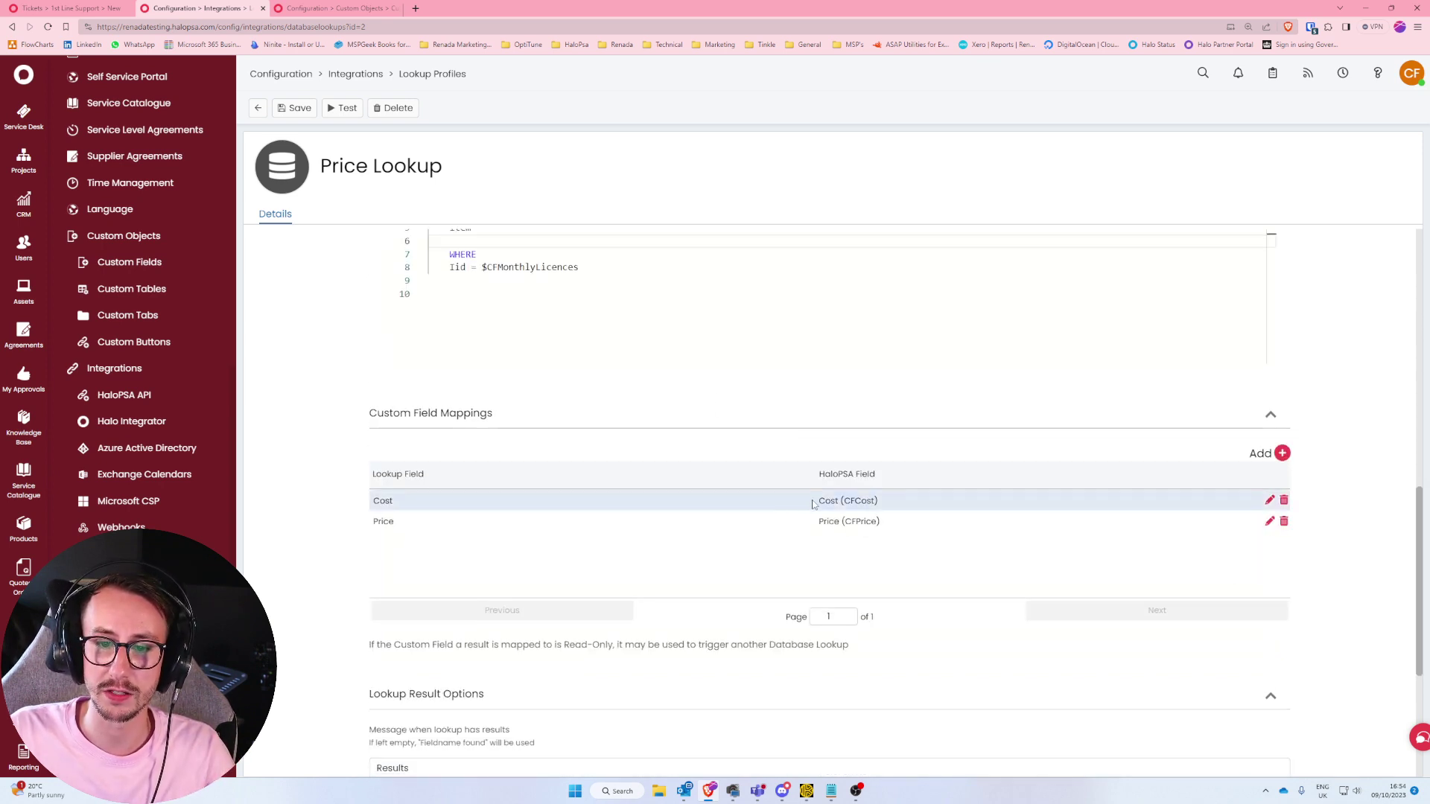
{"action": "left_click_drag", "start_coordinate": [789, 496], "coordinate": [897, 520]}
{"action": "left_click", "coordinate": [295, 108]}
Choose Item 4 in MonthlyLicences on the new ticket to confirm Cost 34 and Price 100.
{"action": "left_click", "coordinate": [63, 8]}
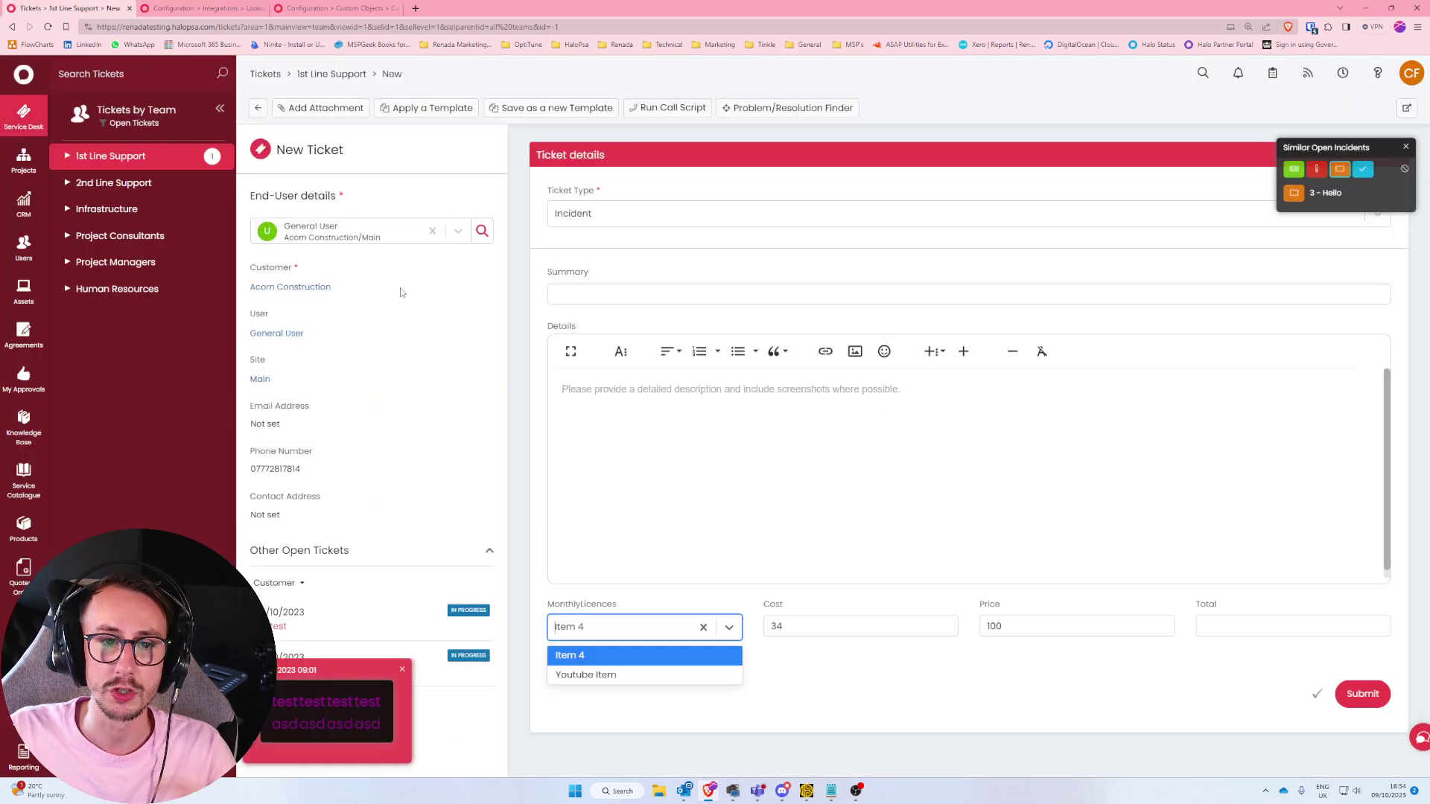
{"action": "left_click", "coordinate": [626, 659]}
{"action": "key", "text": "Tab"}
{"action": "key", "text": "Tab"}
{"action": "left_click", "coordinate": [932, 707]}
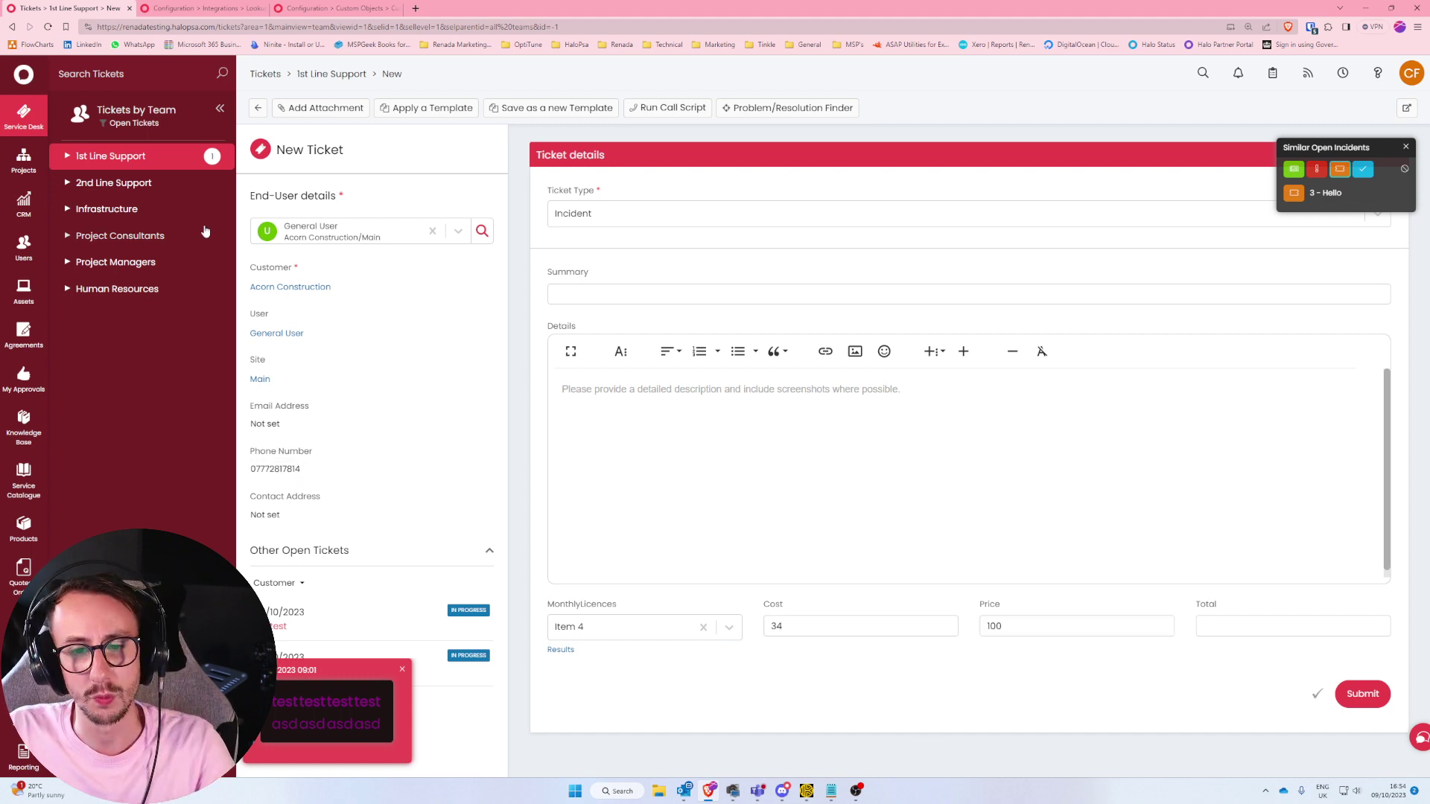
{"action": "left_click", "coordinate": [335, 8]}
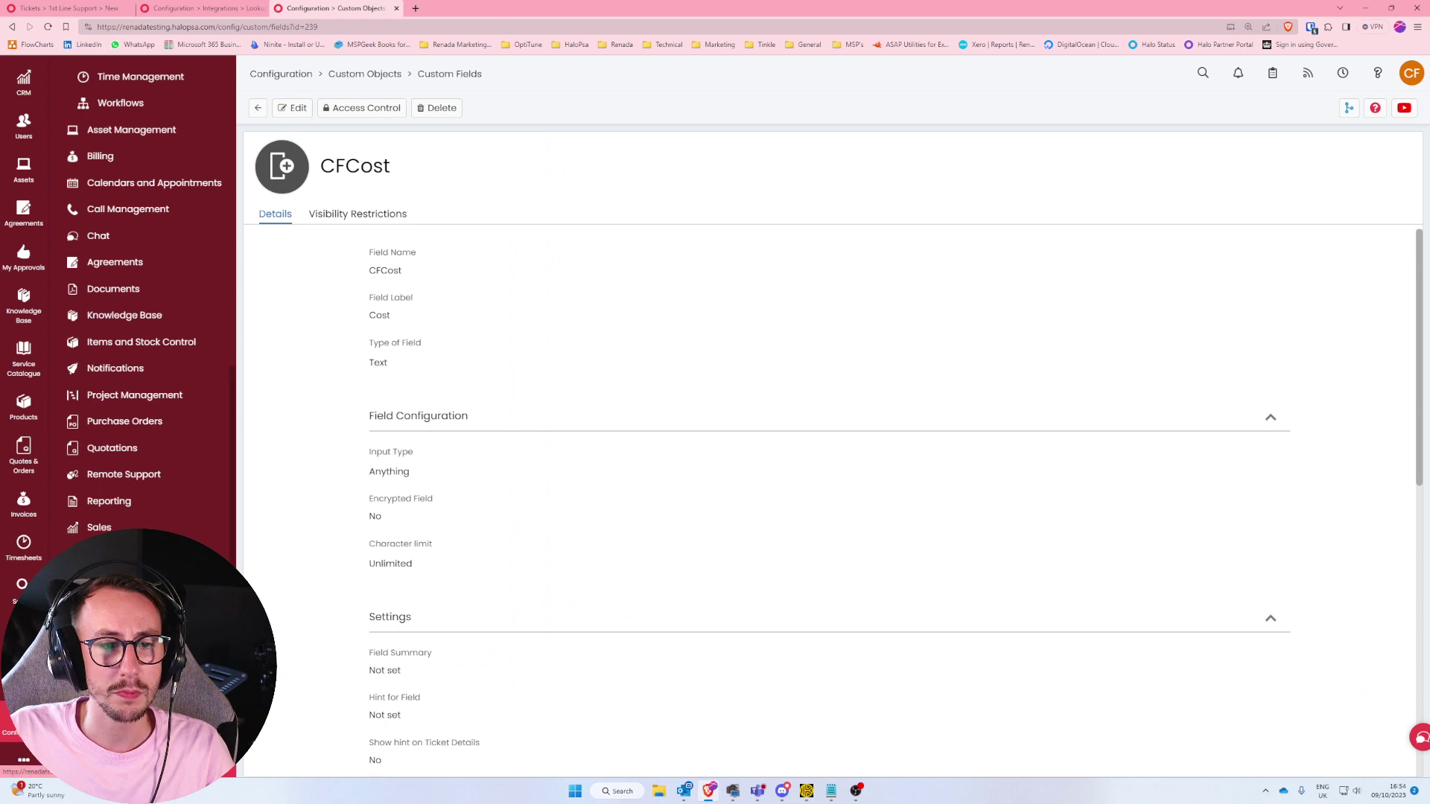
Start a new custom field named LicenceQuantity with the label 'Licence Quantity'.
{"action": "scroll", "coordinate": [149, 298], "scroll_direction": "down", "scroll_amount": 3}
{"action": "left_click", "coordinate": [258, 107]}
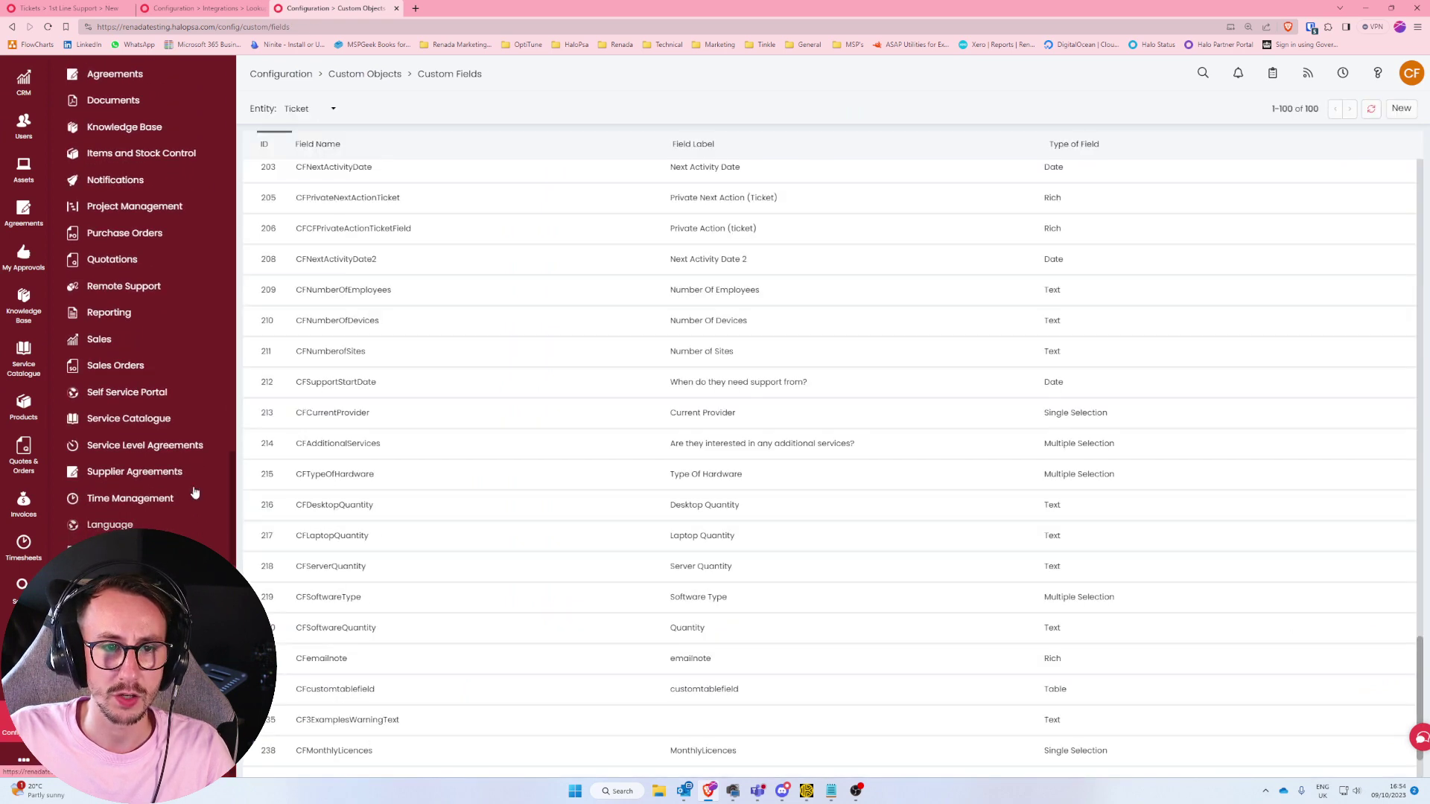
{"action": "left_click", "coordinate": [1394, 110]}
{"action": "type", "text": "Q"}
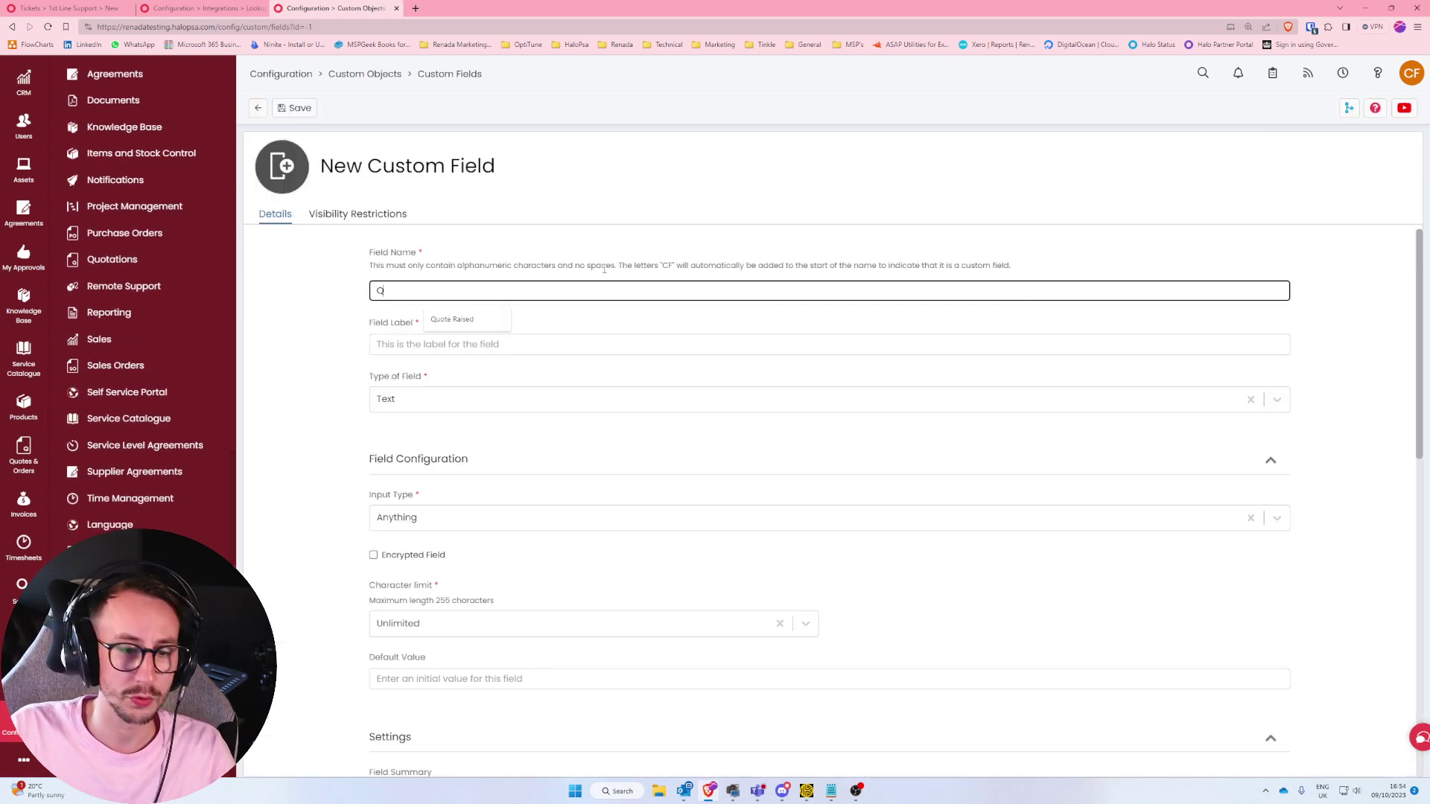
{"action": "key", "text": "BackSpace"}
{"action": "type", "text": "LicenceQuantity"}
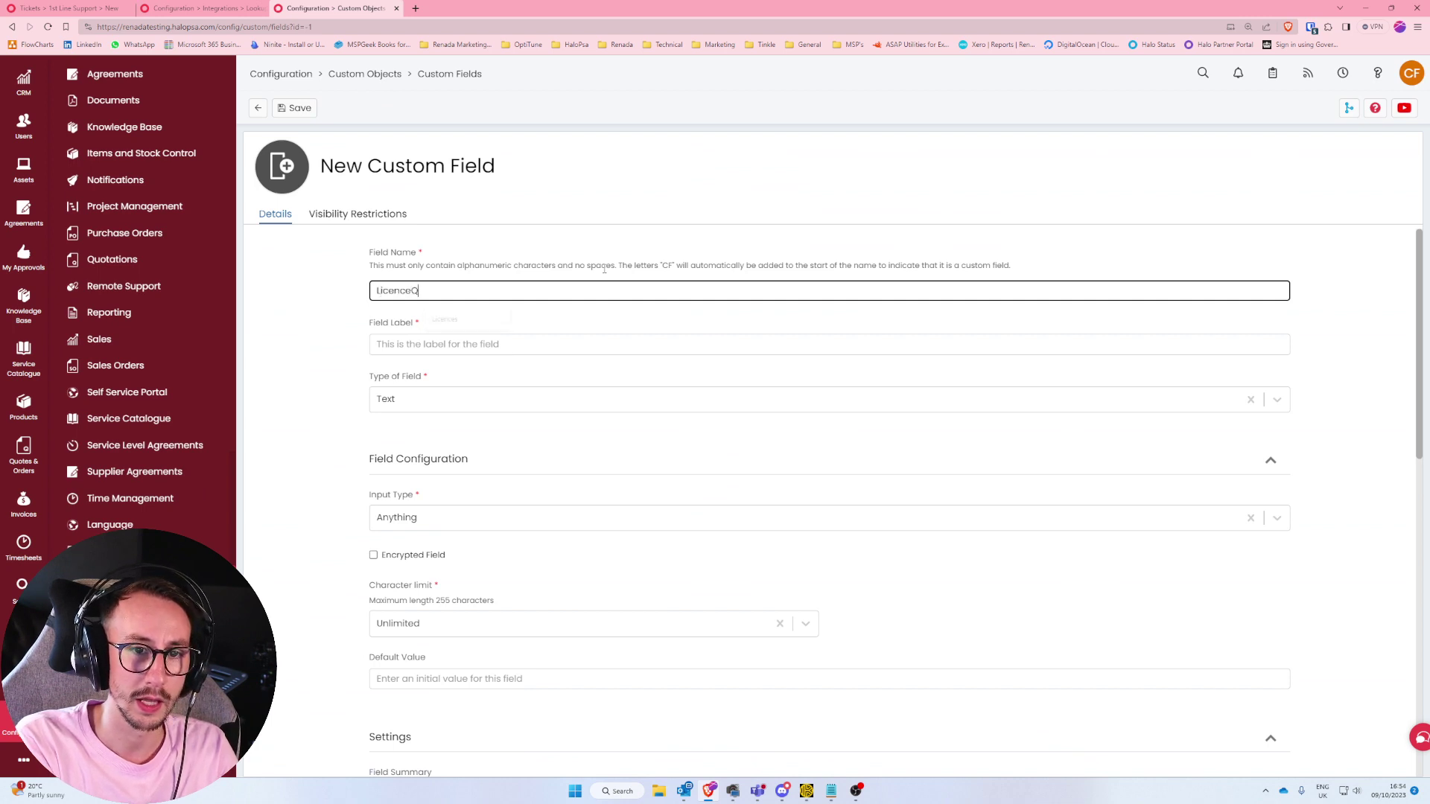
{"action": "key", "text": "ctrl+a"}
{"action": "key", "text": "ctrl+c"}
{"action": "key", "text": "Tab"}
{"action": "key", "text": "ctrl+v"}
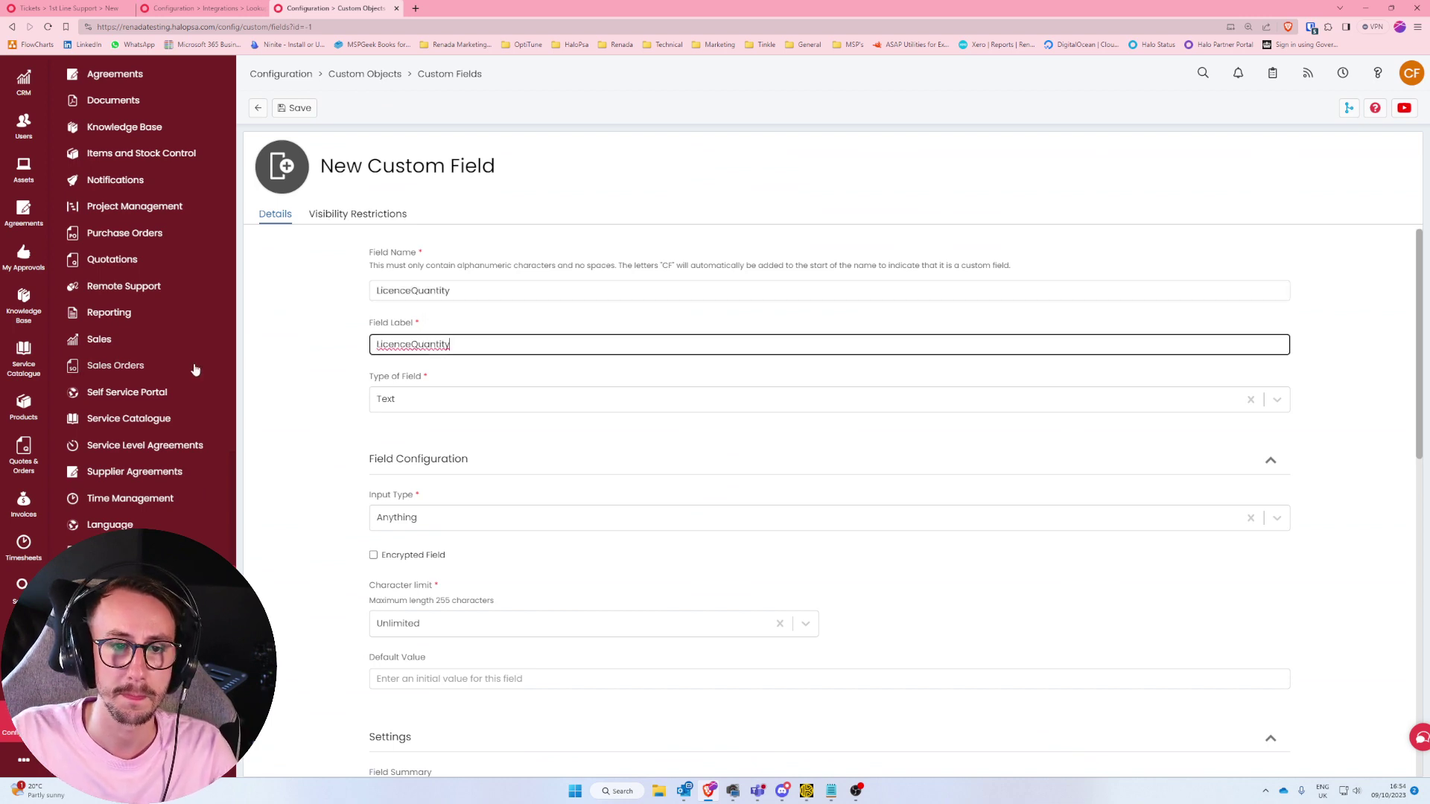
{"action": "left_click", "coordinate": [412, 345]}
{"action": "left_click", "coordinate": [331, 404]}
Keep Type Text, set Input Type to Integer, and save the field.
{"action": "left_click", "coordinate": [418, 401]}
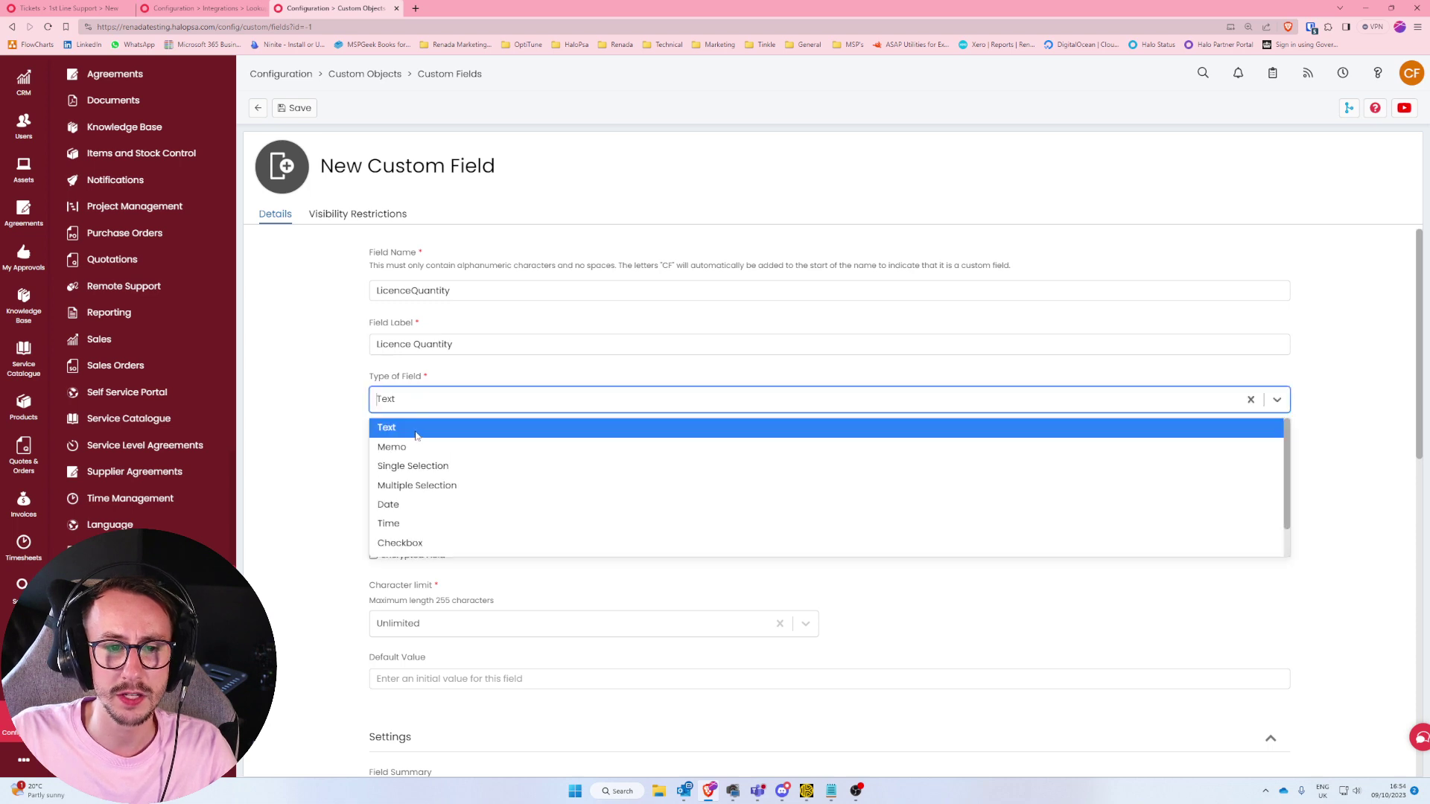
{"action": "key", "text": "Return"}
{"action": "left_click", "coordinate": [430, 517]}
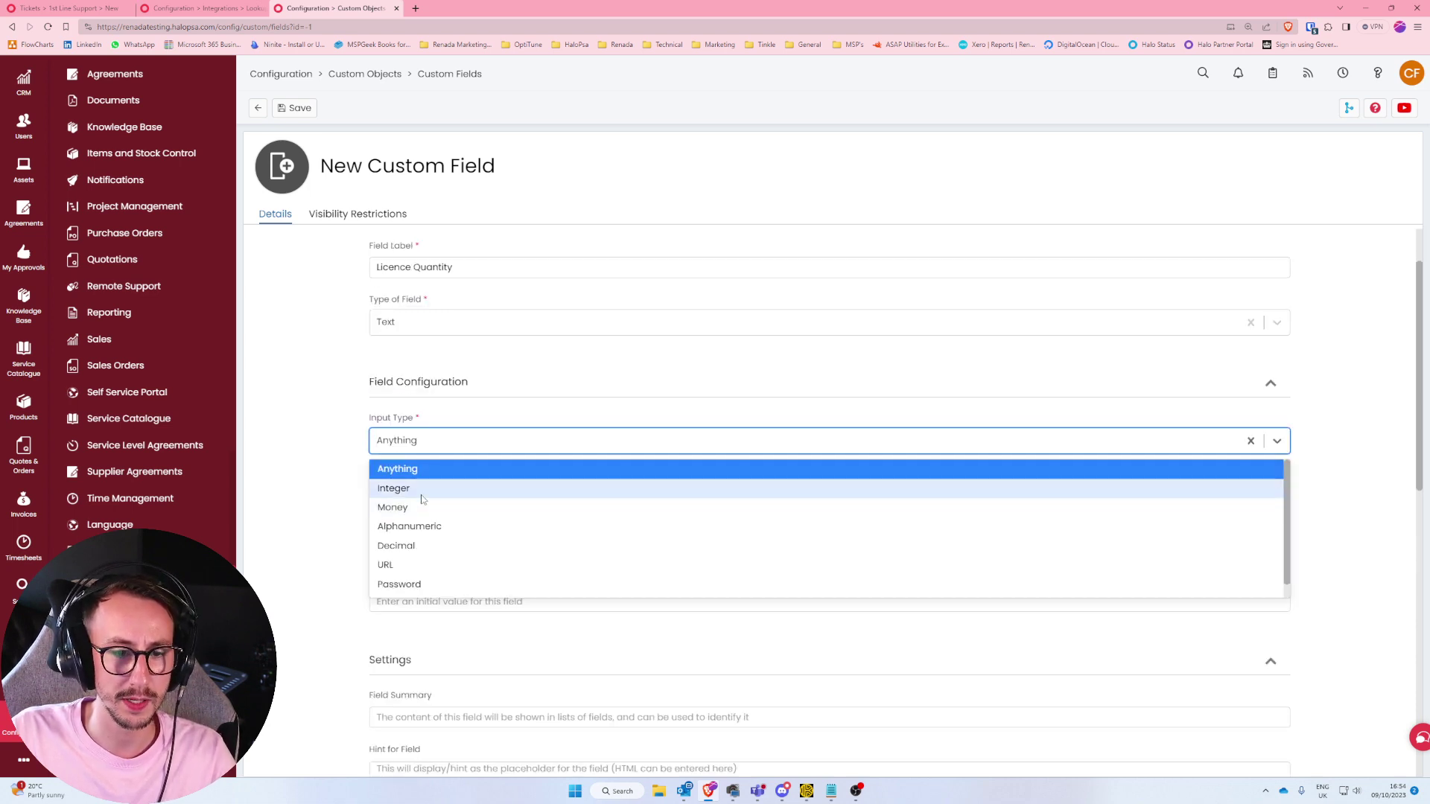
{"action": "left_click", "coordinate": [418, 488]}
{"action": "left_click", "coordinate": [295, 108]}
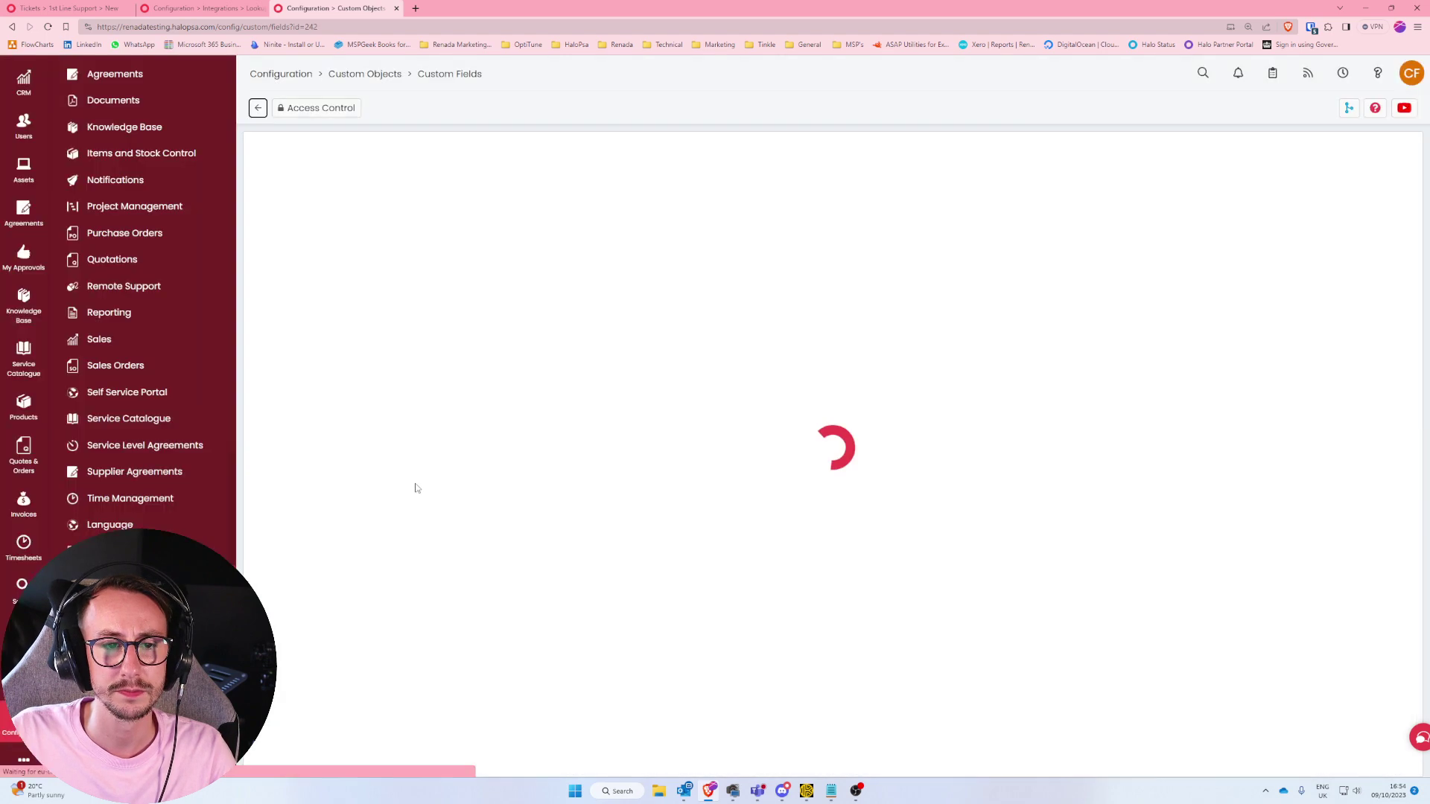
{"action": "left_click_drag", "start_coordinate": [504, 166], "coordinate": [318, 166]}
{"action": "scroll", "coordinate": [111, 283], "scroll_direction": "up", "scroll_amount": 5}
Open the Incident ticket type's field list for editing.
{"action": "scroll", "coordinate": [112, 283], "scroll_direction": "up", "scroll_amount": 5}
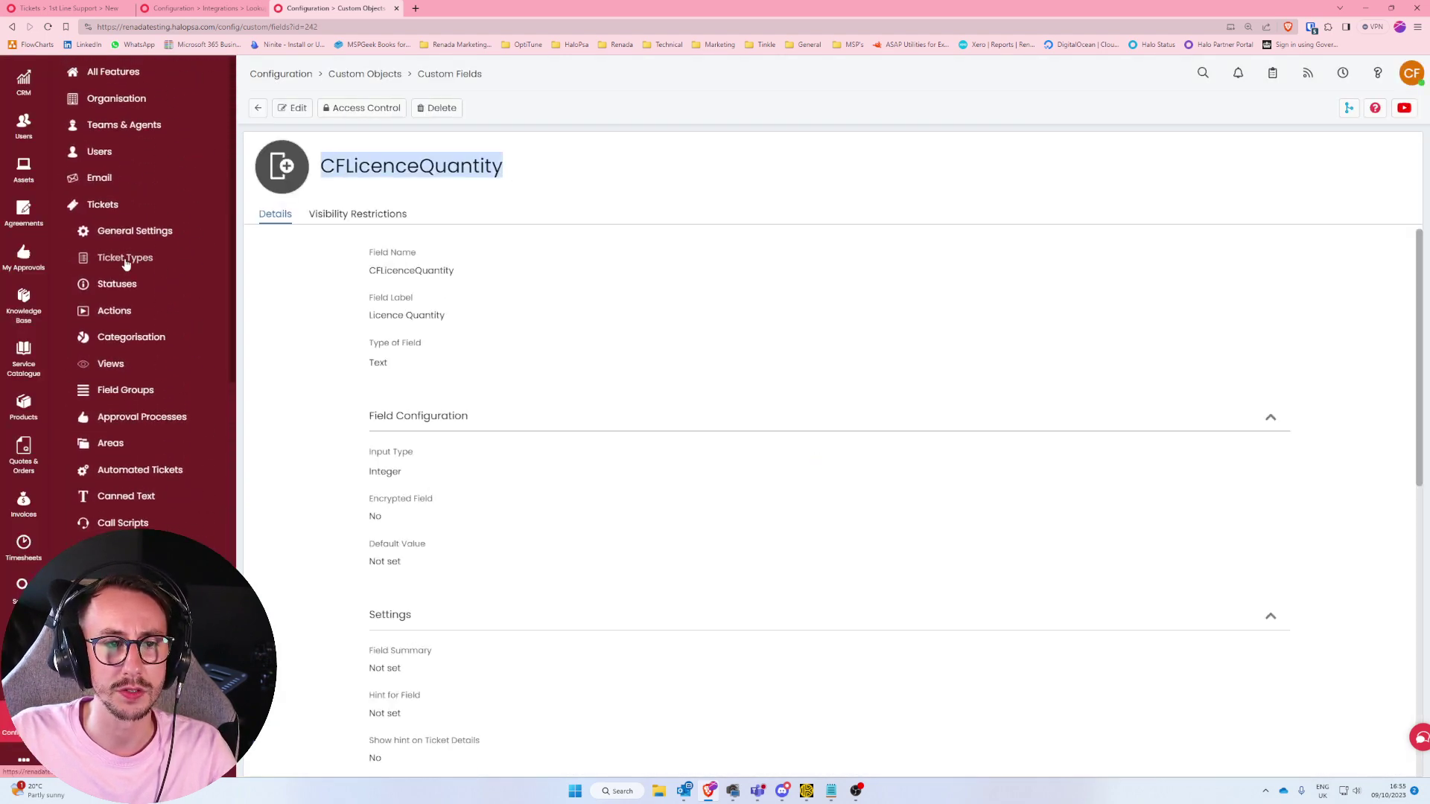
{"action": "left_click", "coordinate": [123, 258]}
{"action": "left_click", "coordinate": [393, 268]}
{"action": "left_click", "coordinate": [446, 215]}
{"action": "left_click", "coordinate": [292, 108]}
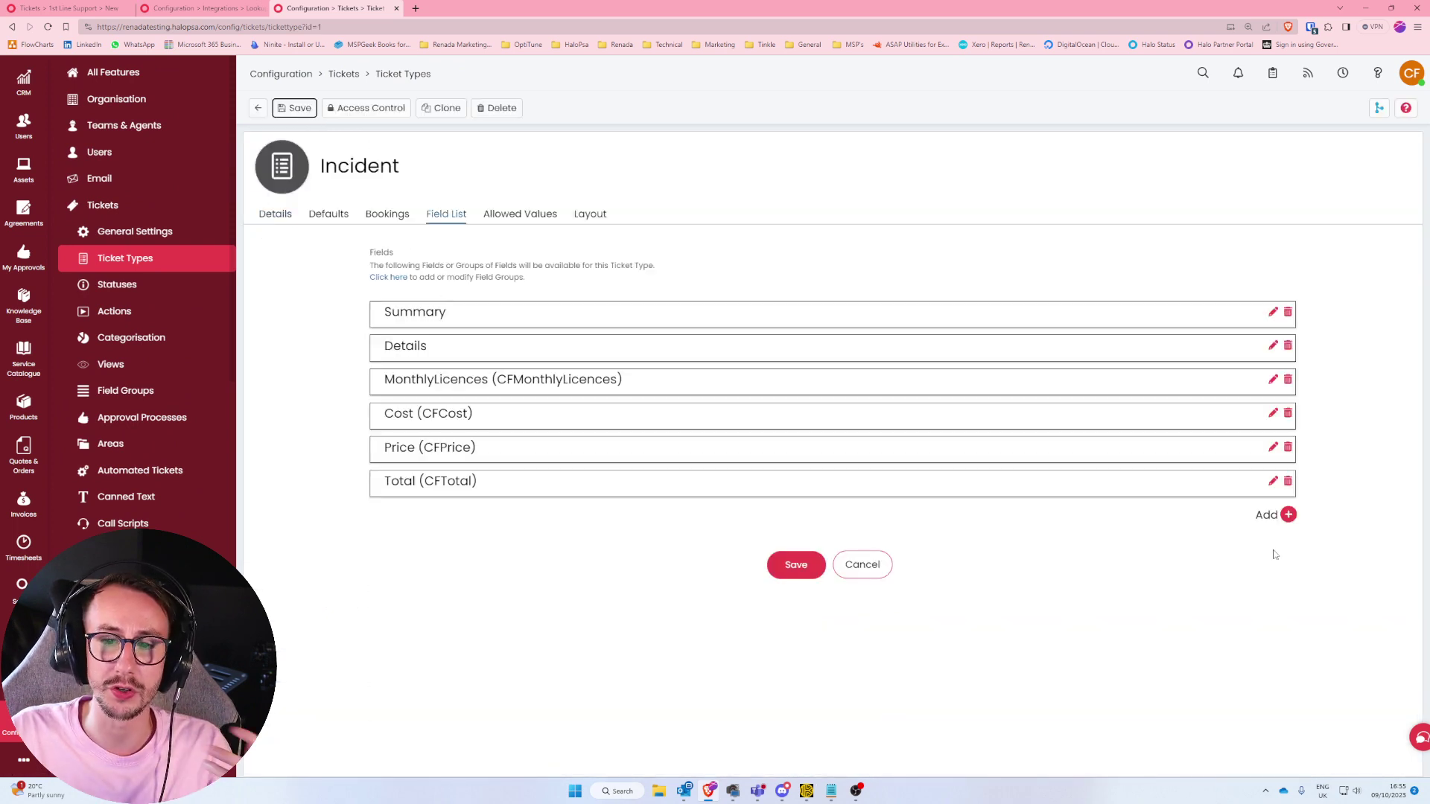
Add Licence Quantity to the Incident fields, move it below MonthlyLicences, and save.
{"action": "left_click", "coordinate": [1281, 515]}
{"action": "type", "text": "licence quantity"}
{"action": "left_click", "coordinate": [599, 449]}
{"action": "left_click", "coordinate": [667, 569]}
{"action": "left_click", "coordinate": [677, 496]}
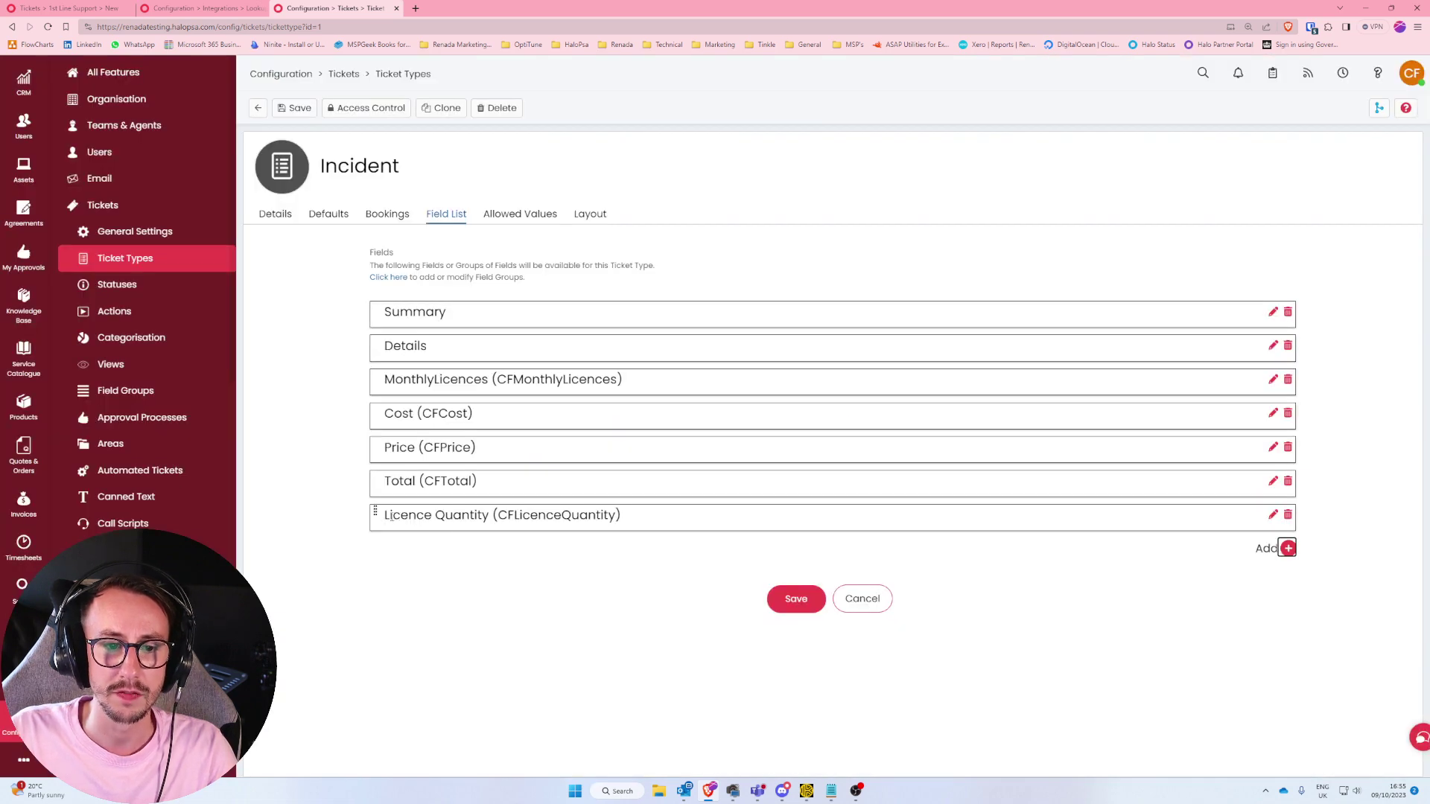
{"action": "left_click_drag", "start_coordinate": [388, 515], "coordinate": [651, 521]}
{"action": "left_click_drag", "start_coordinate": [376, 512], "coordinate": [372, 414]}
{"action": "left_click", "coordinate": [791, 600]}
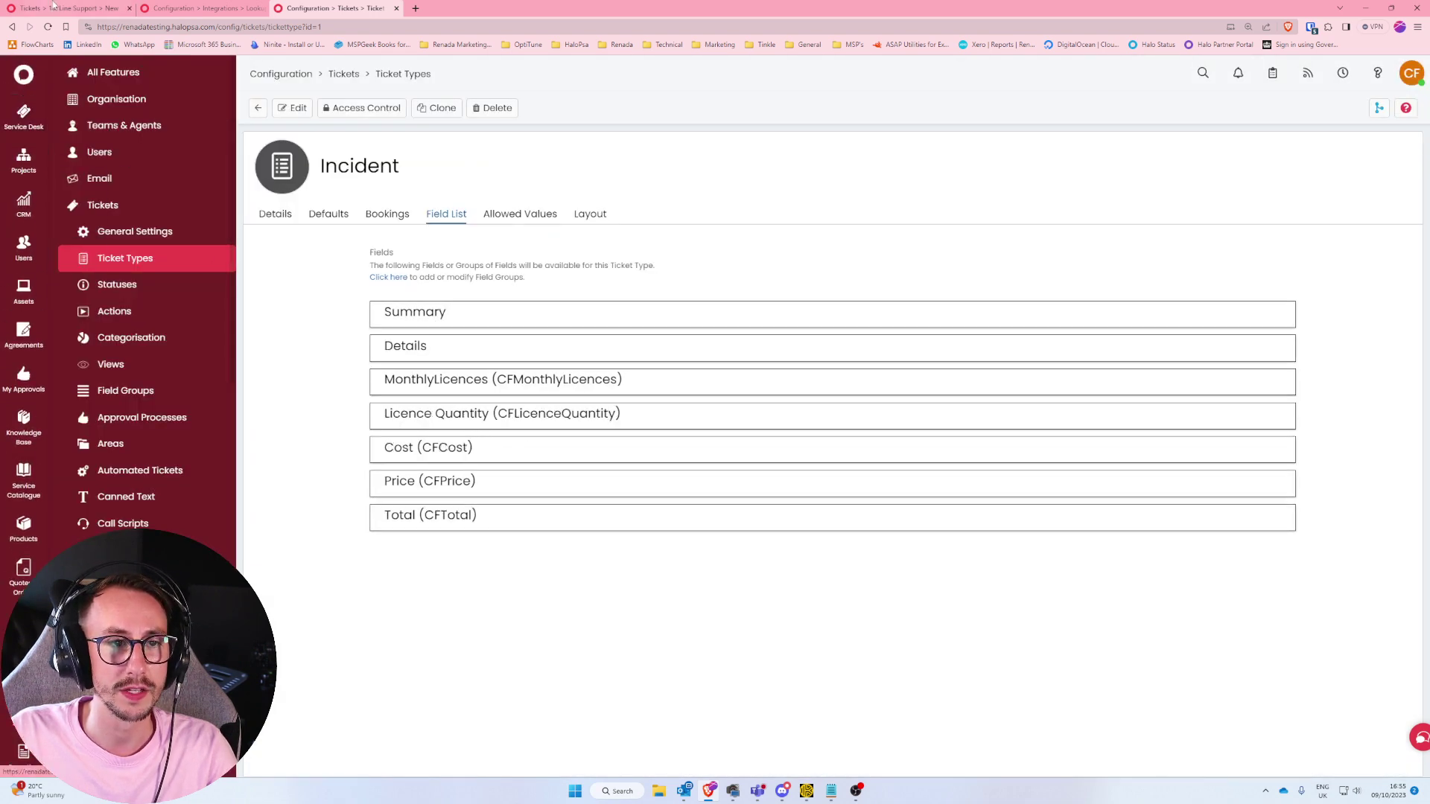
Reload the new ticket form, choose Item 4 in MonthlyLicences, and move into Licence Quantity.
{"action": "left_click", "coordinate": [55, 6]}
{"action": "key", "text": "F5"}
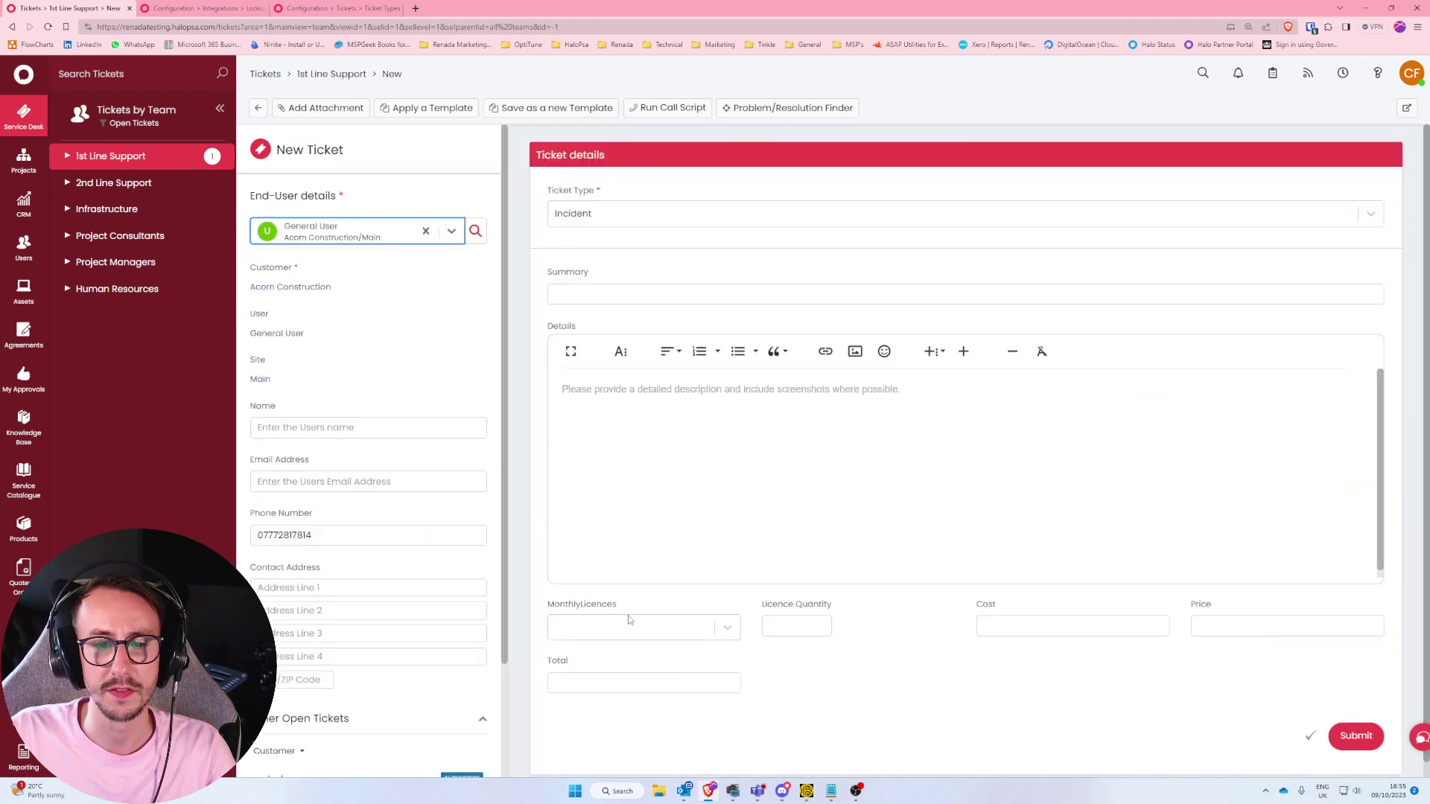
{"action": "left_click", "coordinate": [629, 626]}
{"action": "left_click", "coordinate": [621, 655]}
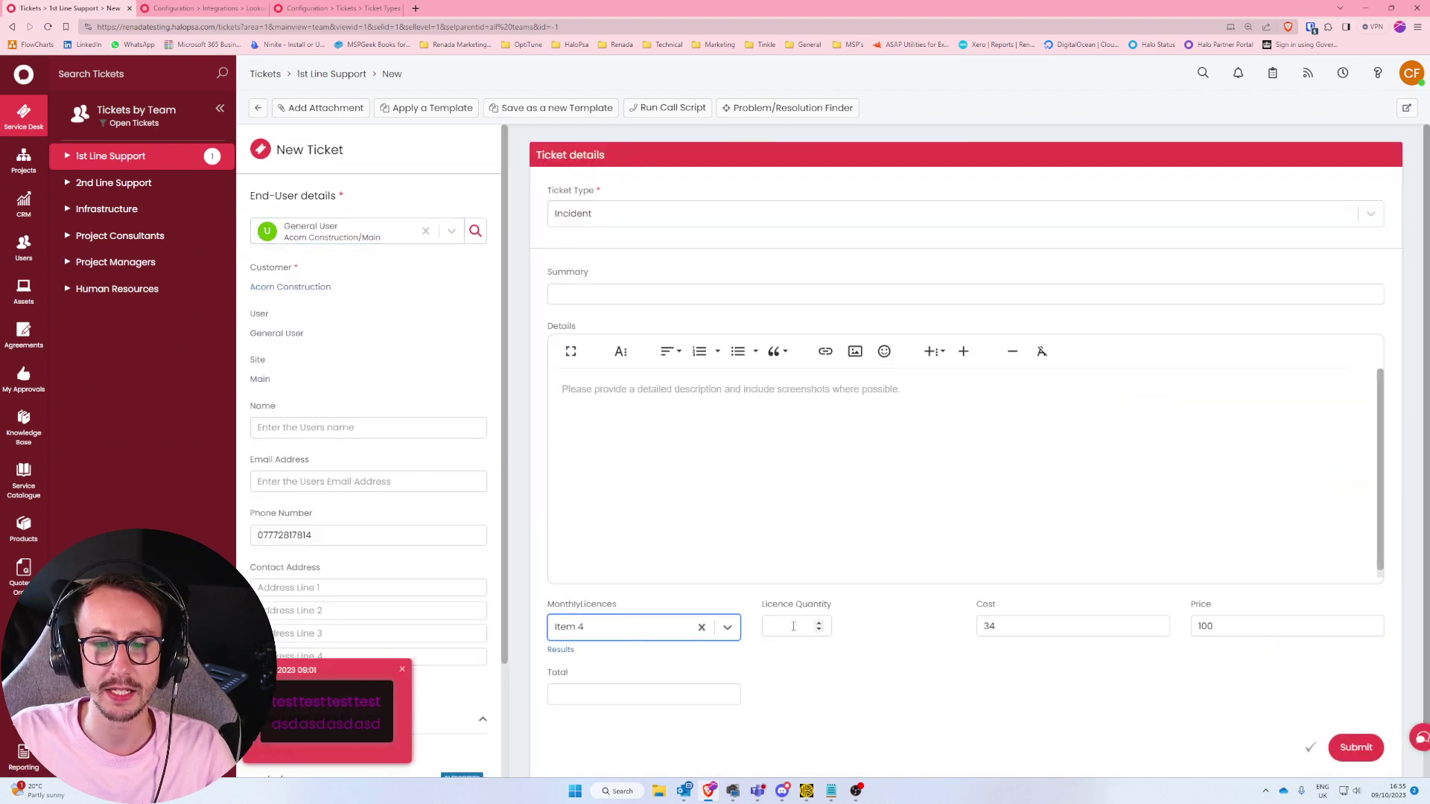
{"action": "left_click", "coordinate": [795, 624]}
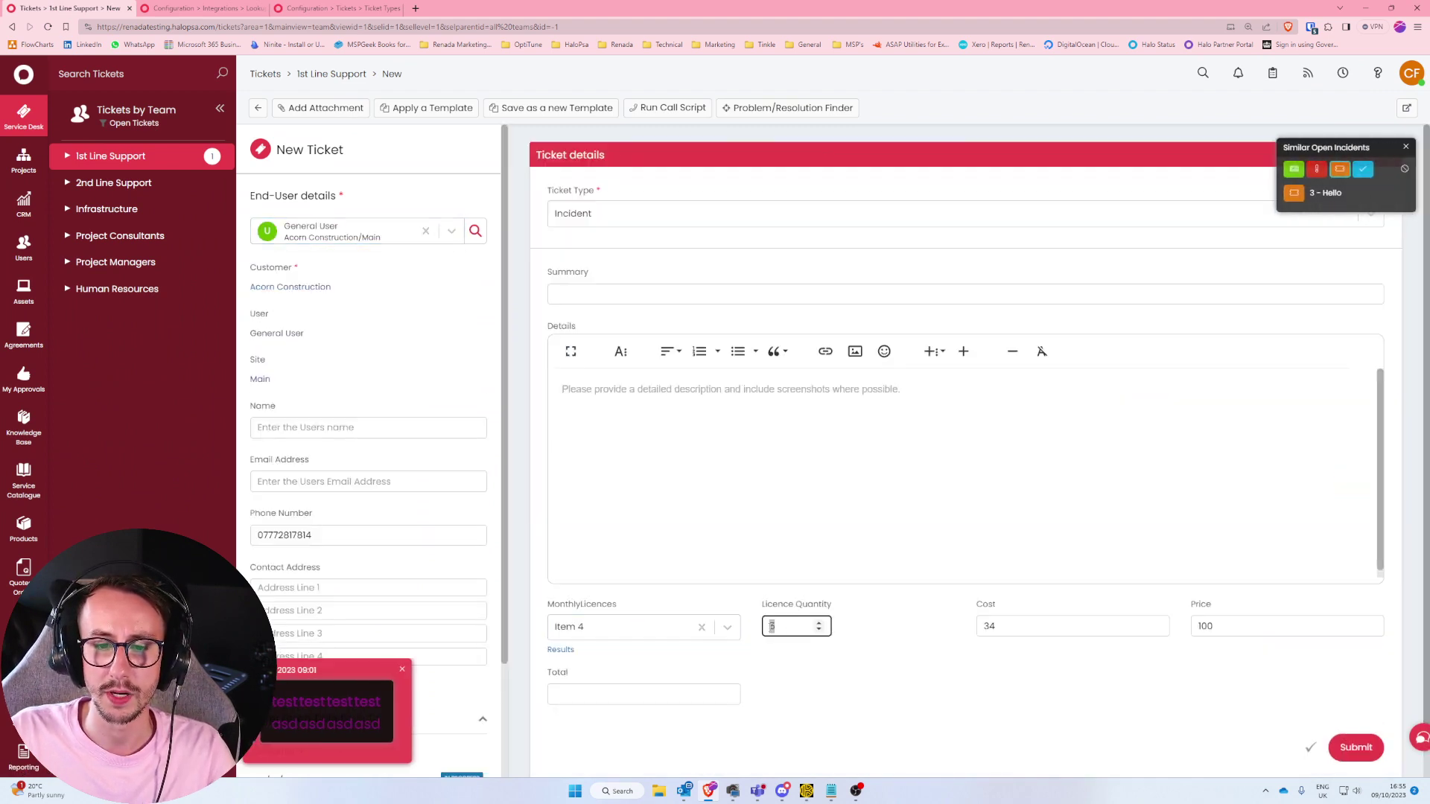
Edit the Item Lookup SQL and add a new line 4 starting Sum(IRecurringCost.
{"action": "key", "text": "ctrl+Tab"}
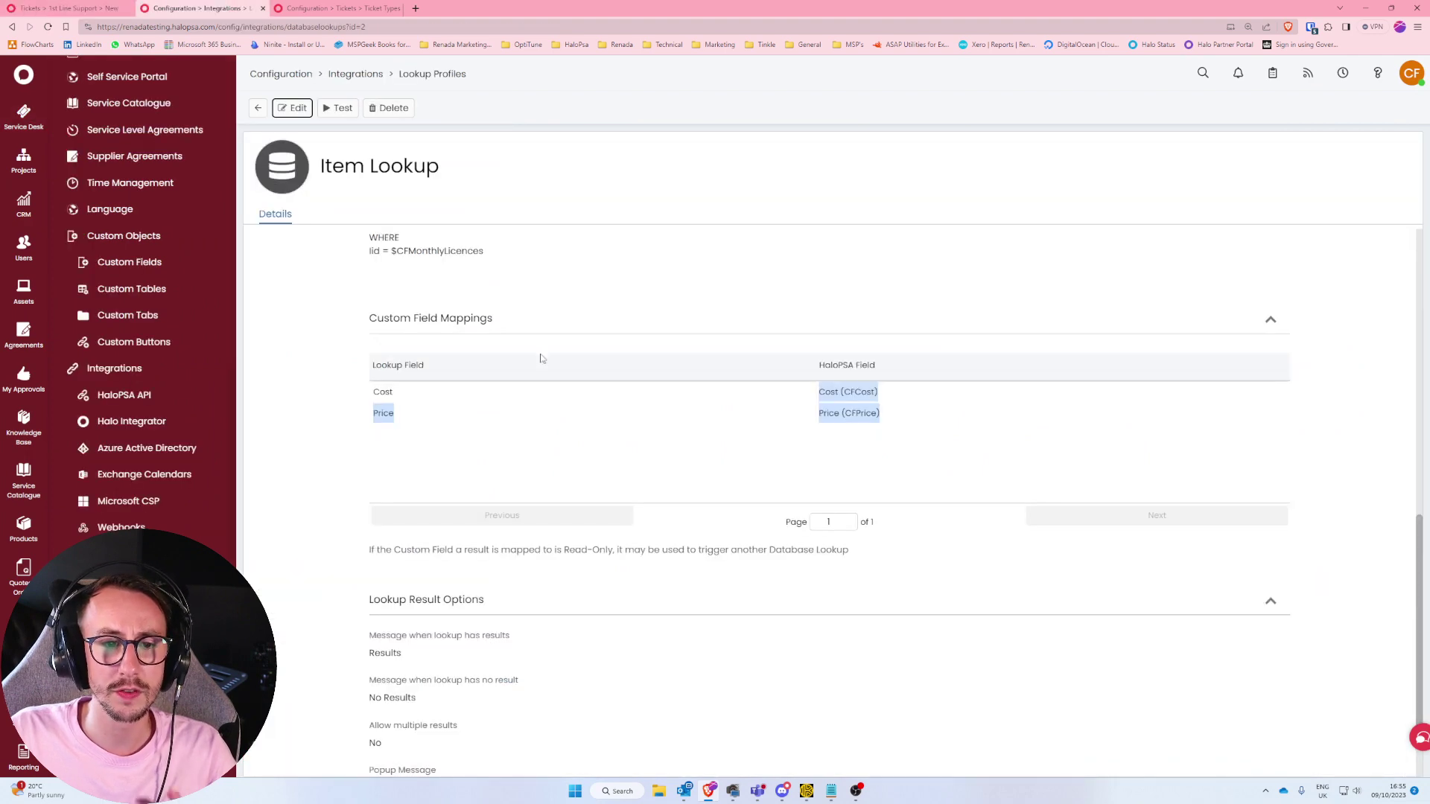
{"action": "scroll", "coordinate": [514, 447], "scroll_direction": "up", "scroll_amount": 2}
{"action": "scroll", "coordinate": [349, 317], "scroll_direction": "up", "scroll_amount": 2}
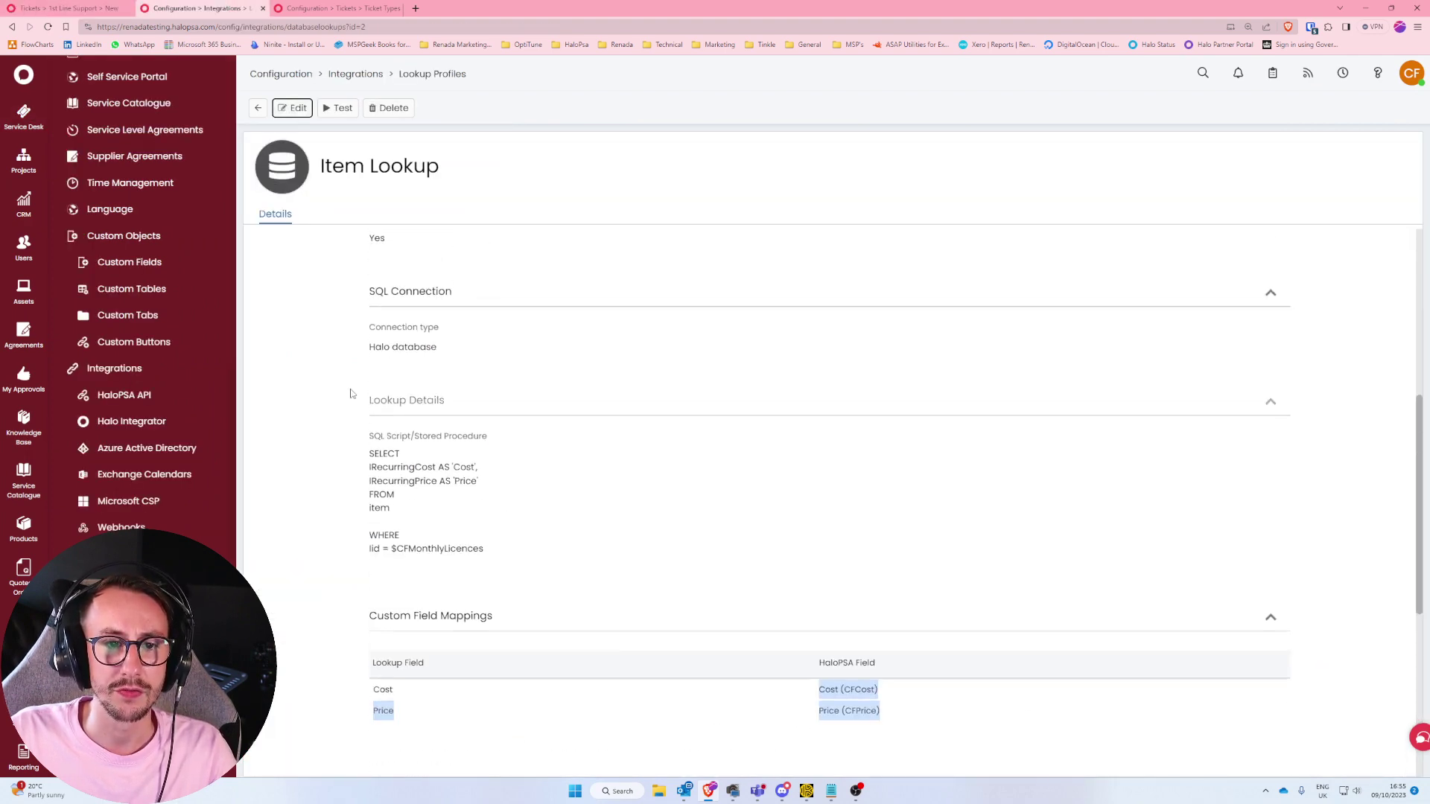
{"action": "left_click", "coordinate": [292, 107]}
{"action": "scroll", "coordinate": [470, 596], "scroll_direction": "down", "scroll_amount": 4}
{"action": "left_click", "coordinate": [611, 650]}
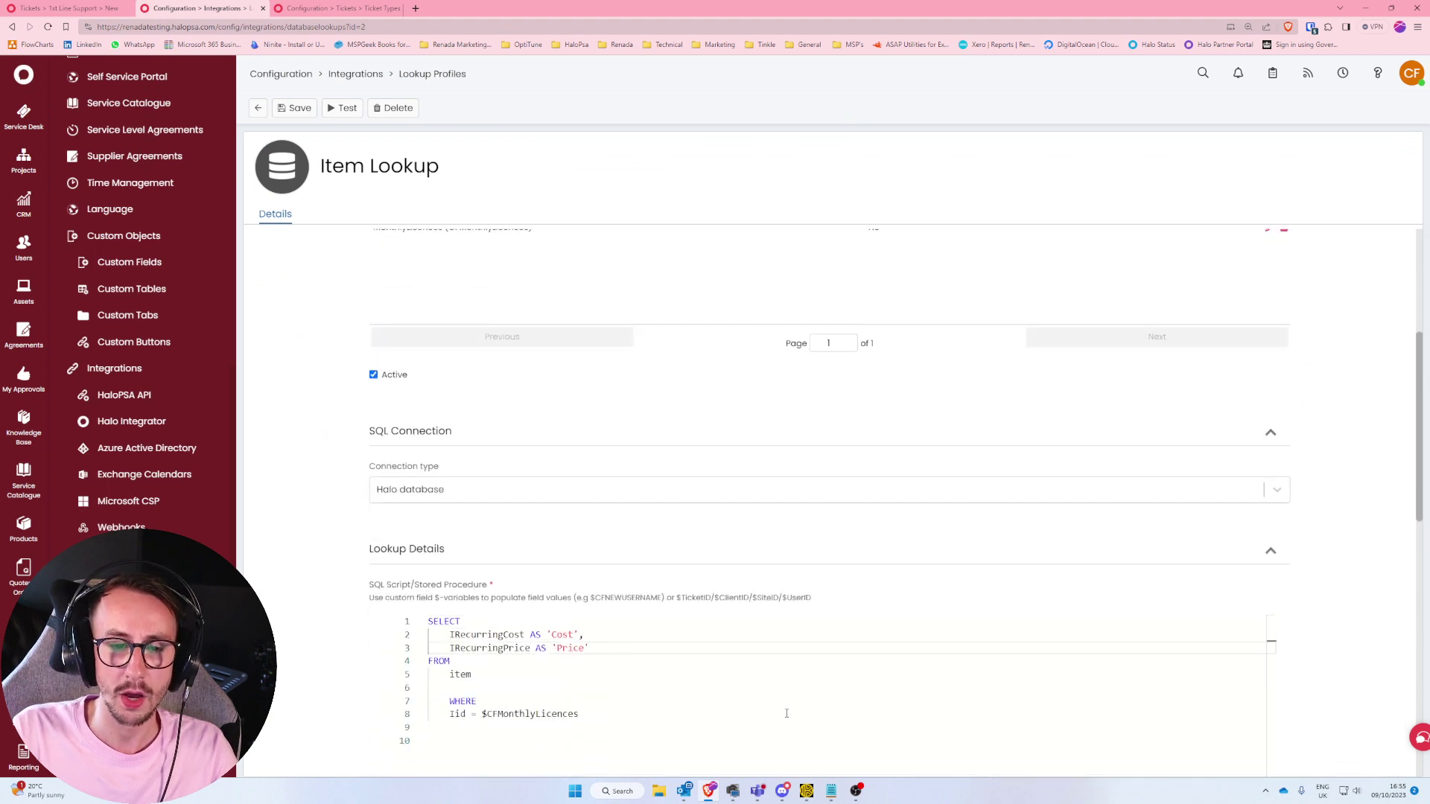
{"action": "key", "text": "Return"}
{"action": "type", "text": "Sum"}
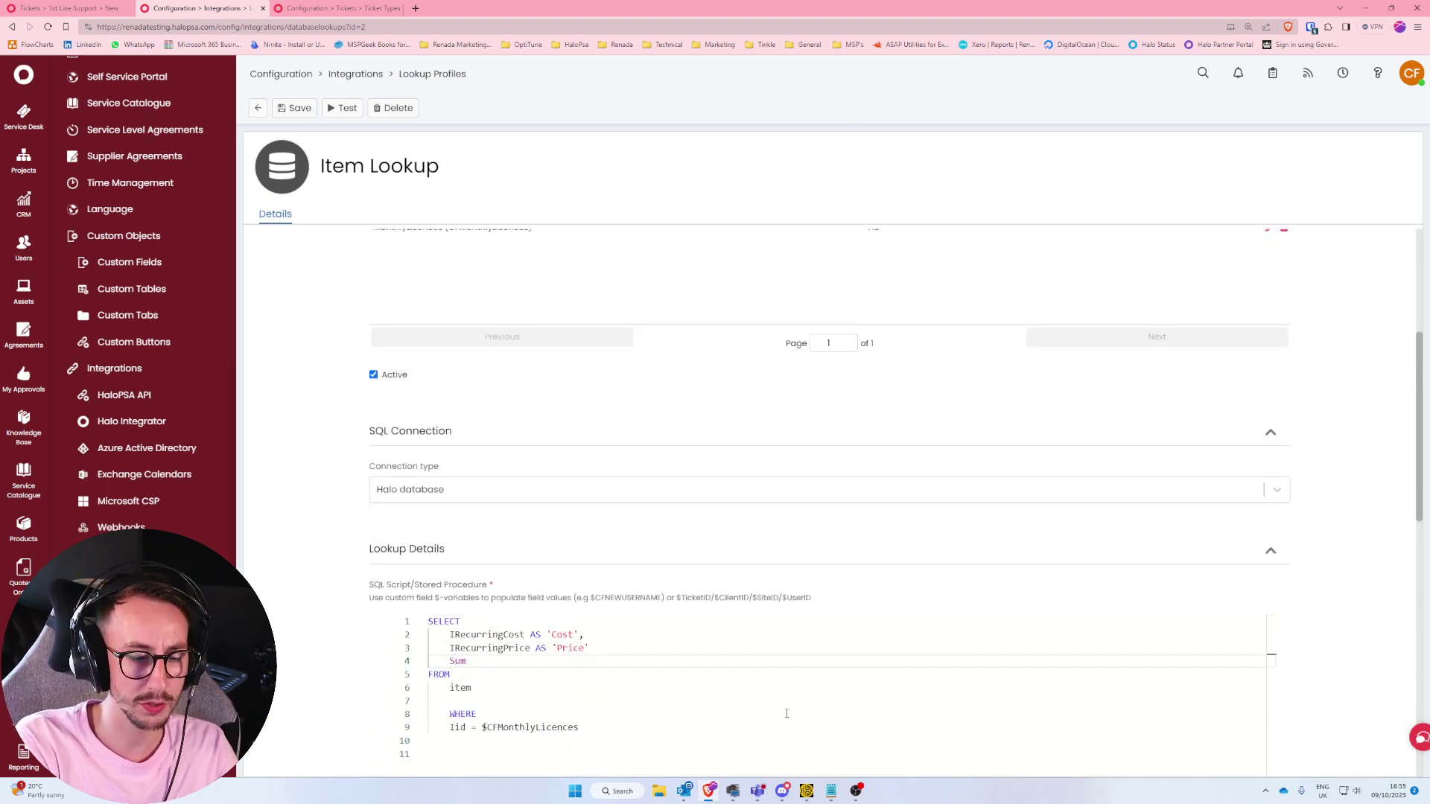
{"action": "type", "text": "("}
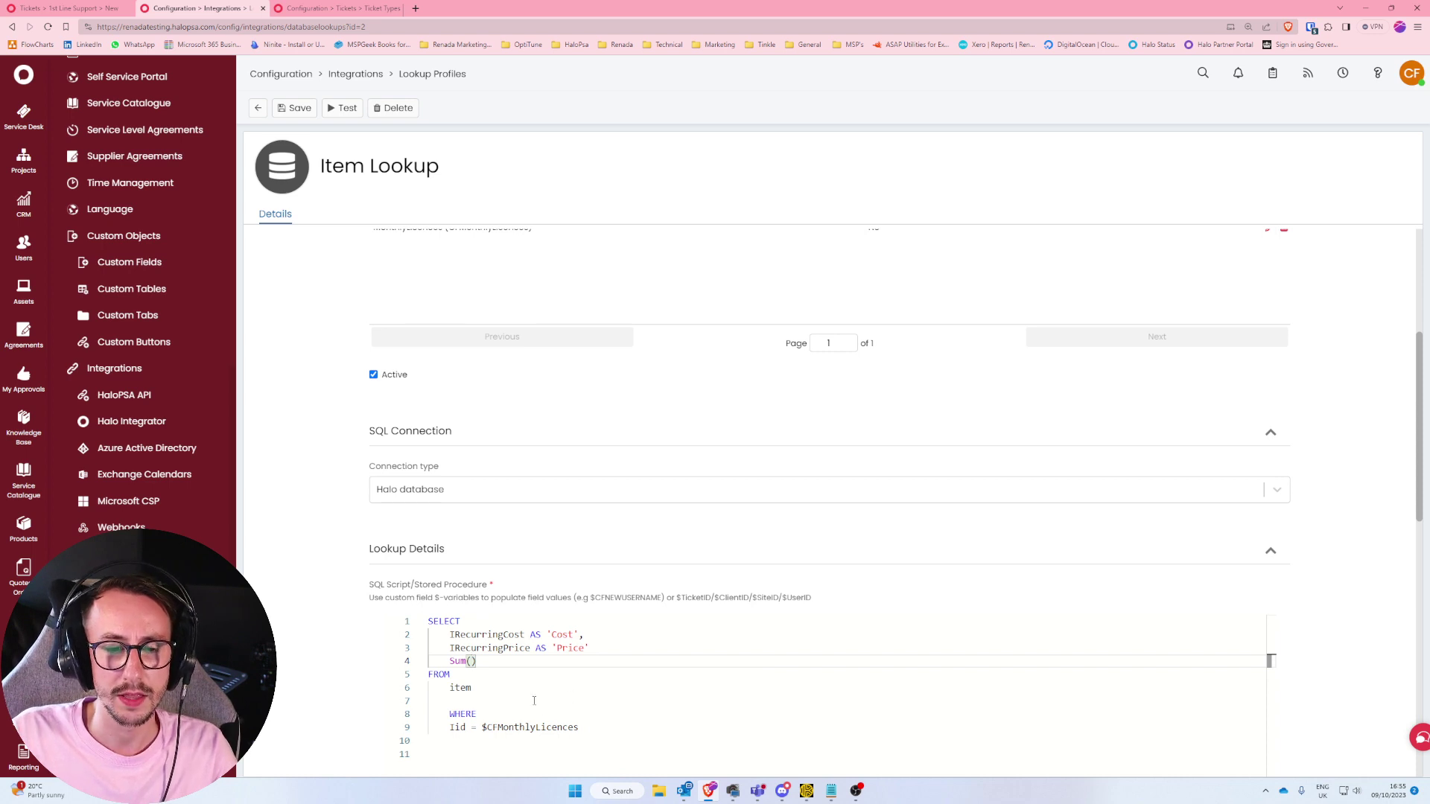
{"action": "scroll", "coordinate": [1261, 650], "scroll_direction": "down", "scroll_amount": 2}
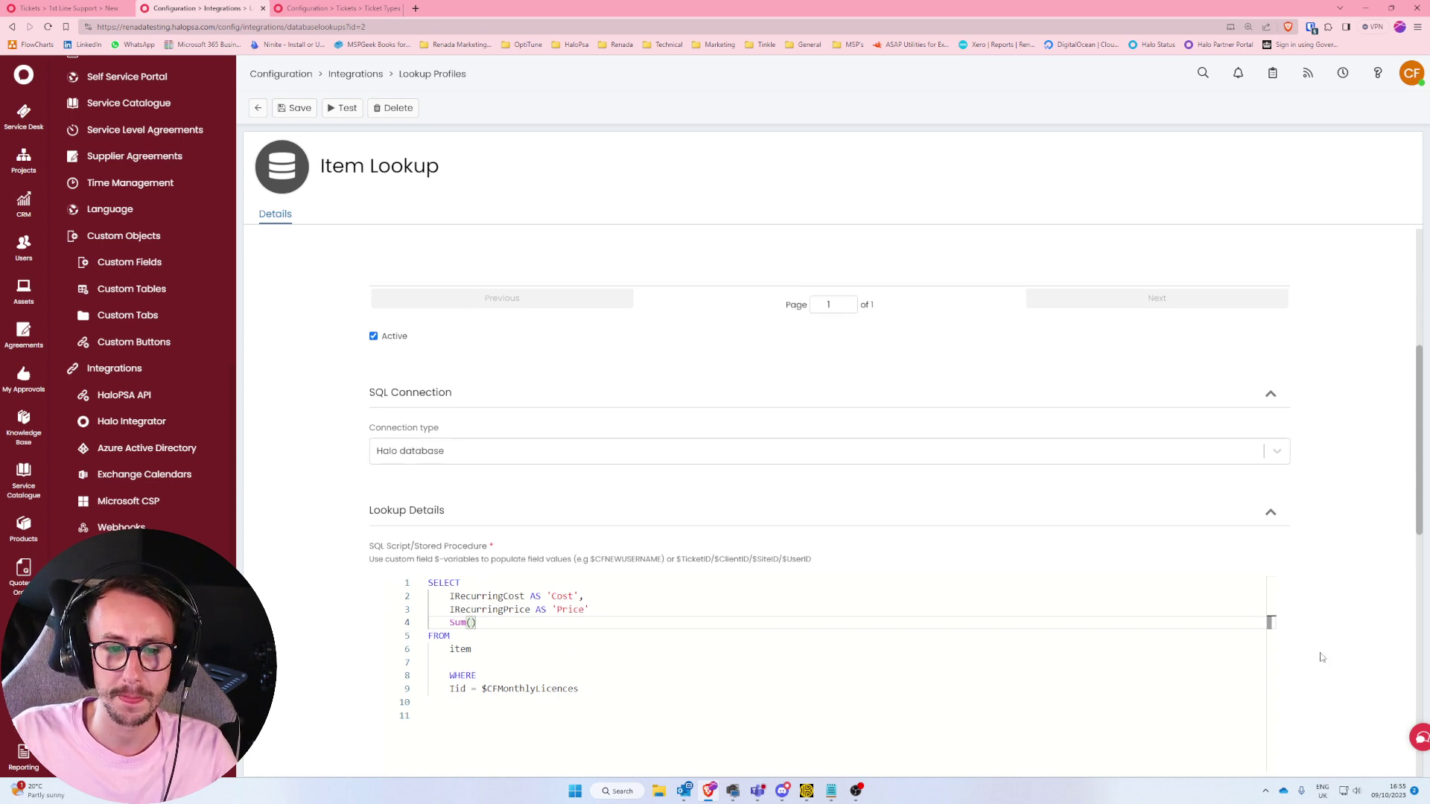
{"action": "left_click_drag", "start_coordinate": [527, 485], "coordinate": [450, 486]}
{"action": "key", "text": "ctrl+c"}
{"action": "left_click", "coordinate": [470, 511]}
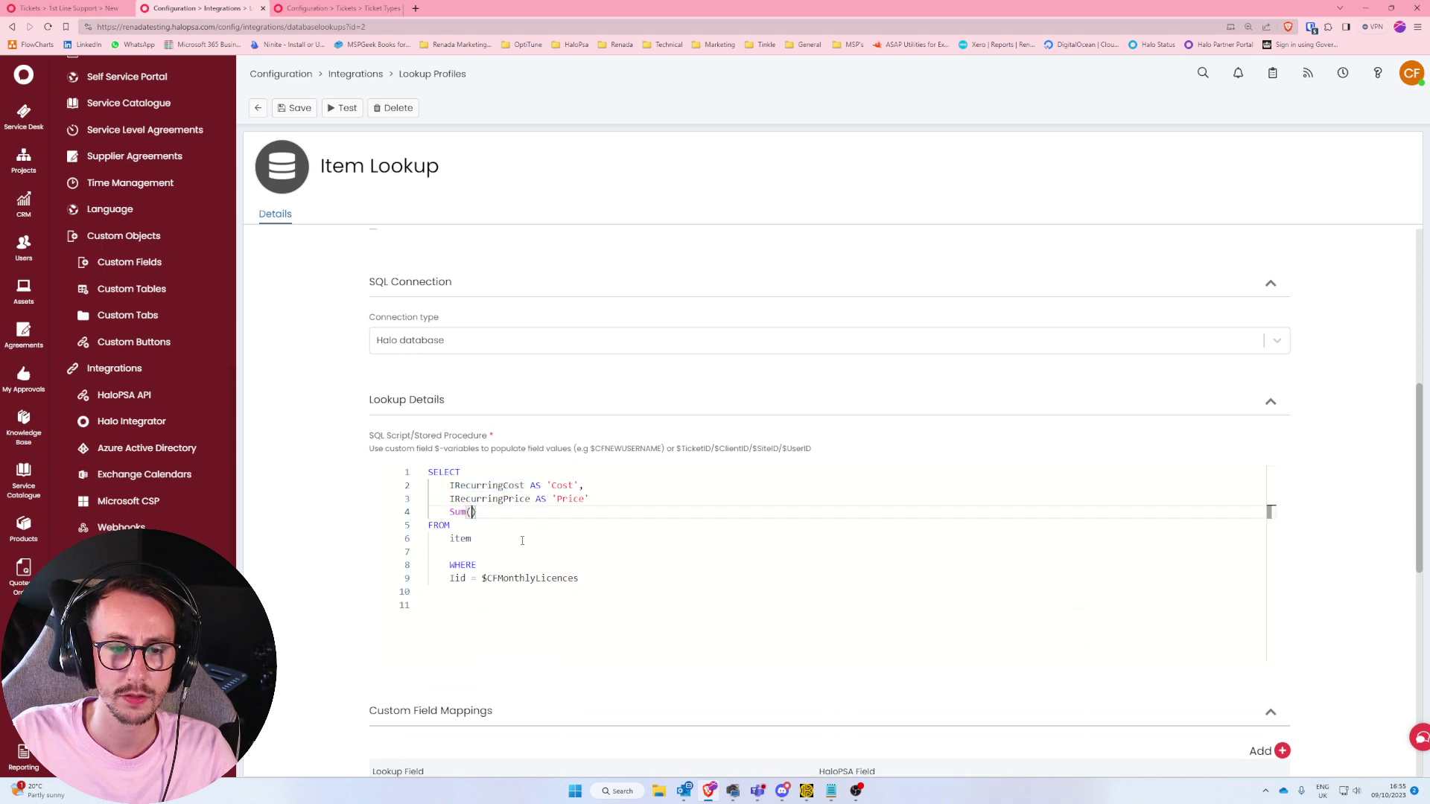
{"action": "key", "text": "ctrl+v"}
{"action": "type", "text": "'"}
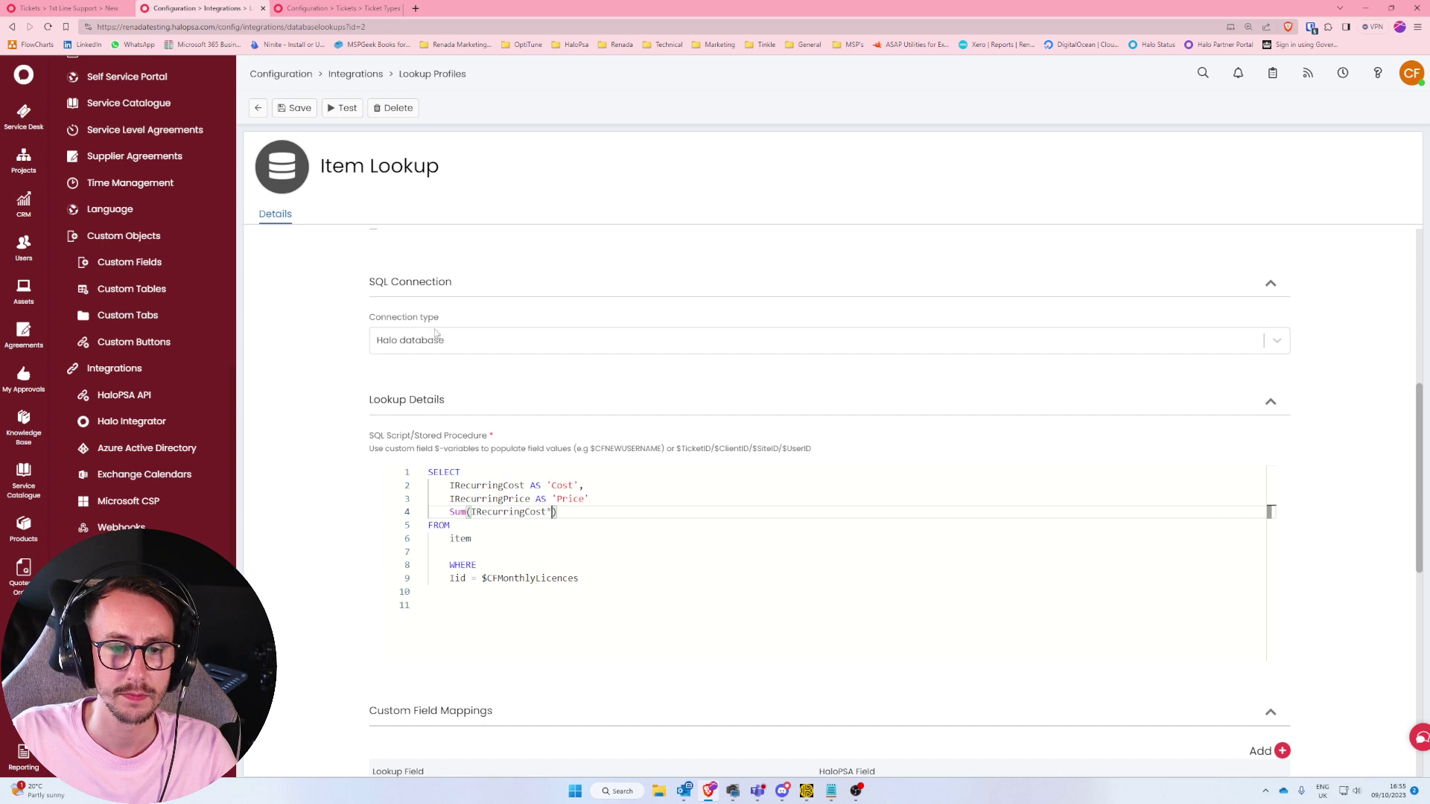
Copy CFLicenceQuantity from the Incident field list and paste it into the Sum expression.
{"action": "left_click", "coordinate": [335, 8]}
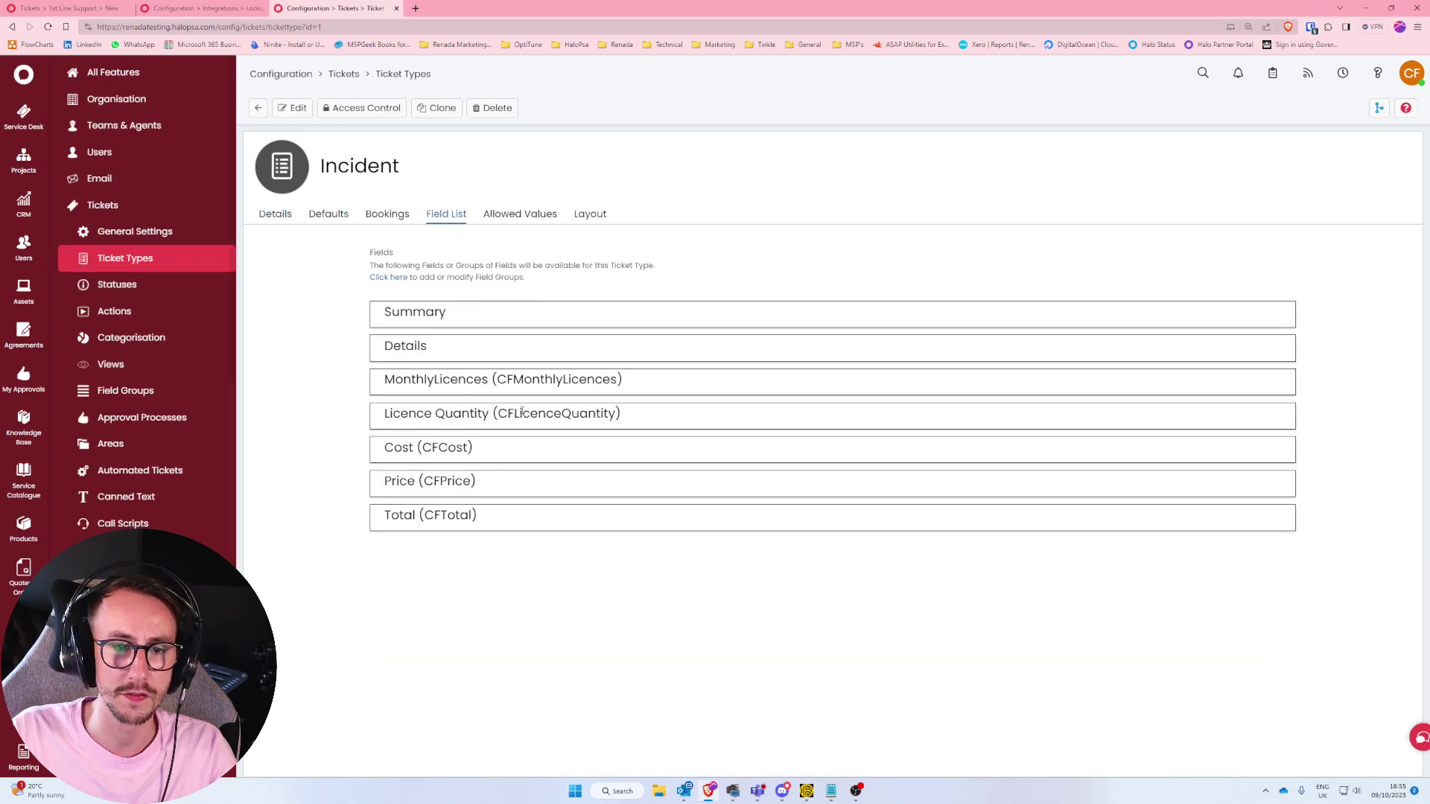
{"action": "left_click_drag", "start_coordinate": [497, 421], "coordinate": [616, 418]}
{"action": "key", "text": "ctrl+c"}
{"action": "left_click", "coordinate": [232, 9]}
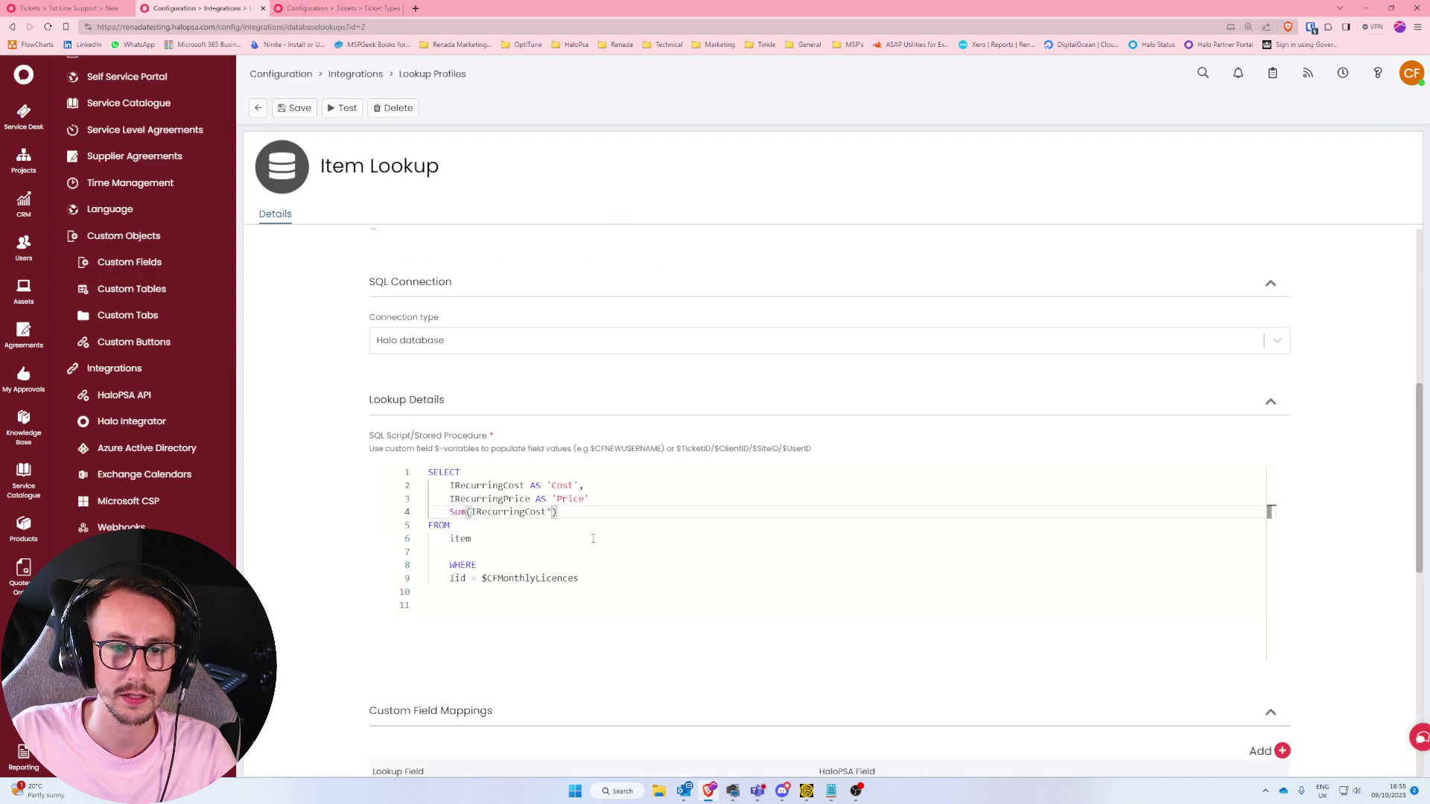
{"action": "key", "text": "ctrl+v"}
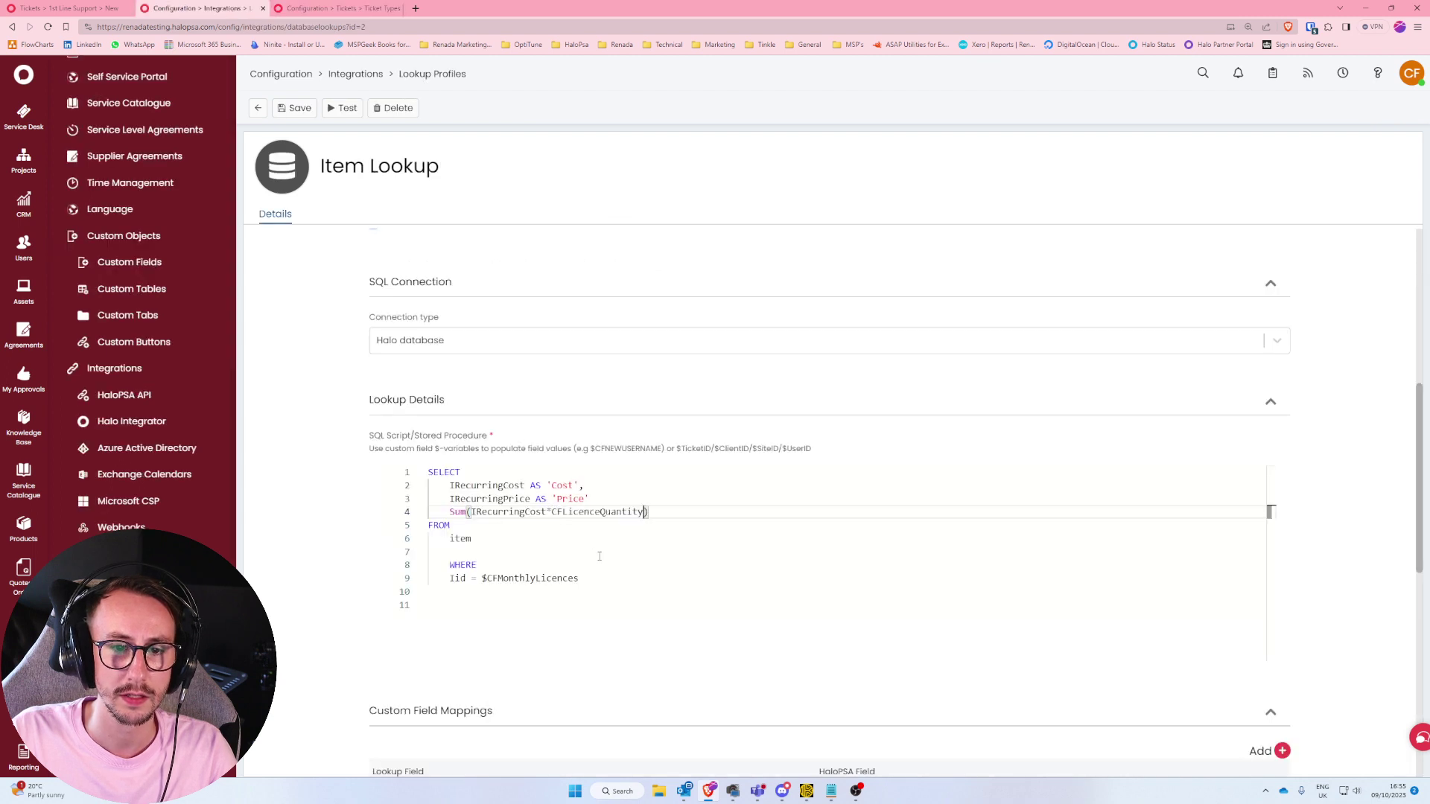
{"action": "left_click", "coordinate": [644, 499]}
Add a comma after the Price line and test with Item 4, which fails on an invalid column name.
{"action": "type", "text": ","}
{"action": "left_click", "coordinate": [651, 511]}
{"action": "left_click", "coordinate": [346, 109]}
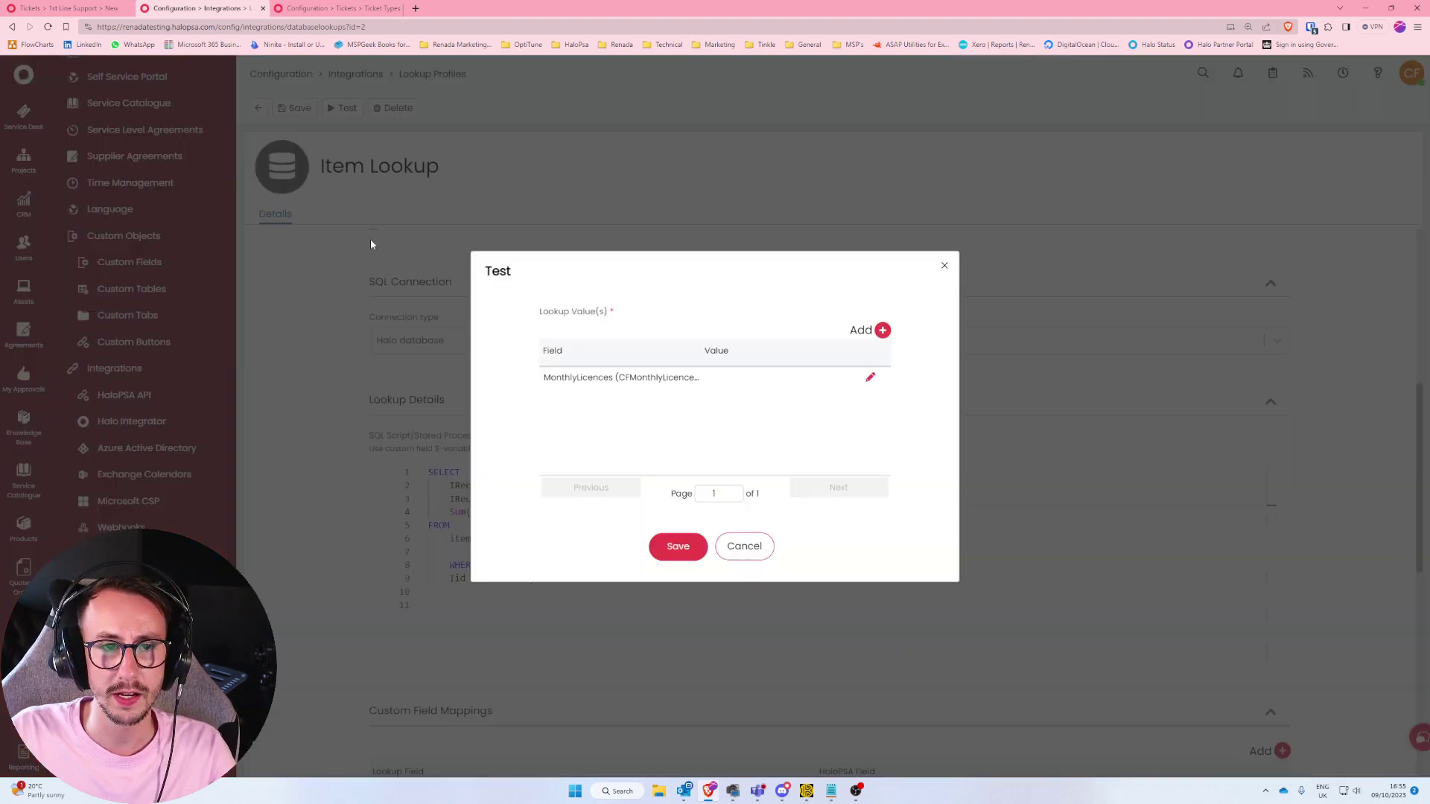
{"action": "left_click", "coordinate": [819, 382]}
{"action": "left_click", "coordinate": [646, 439]}
{"action": "left_click", "coordinate": [678, 516]}
{"action": "left_click", "coordinate": [678, 548]}
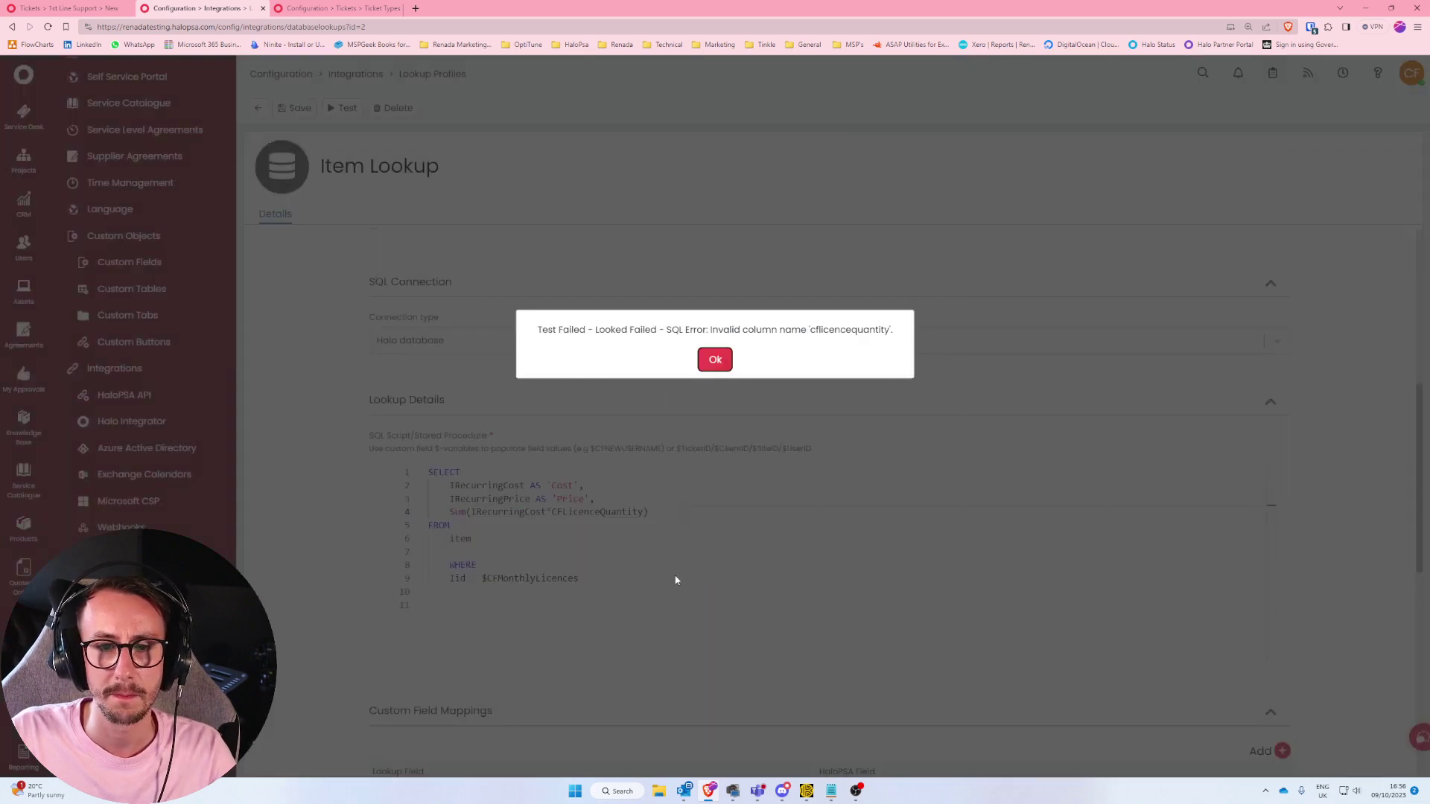
{"action": "left_click_drag", "start_coordinate": [813, 330], "coordinate": [888, 328]}
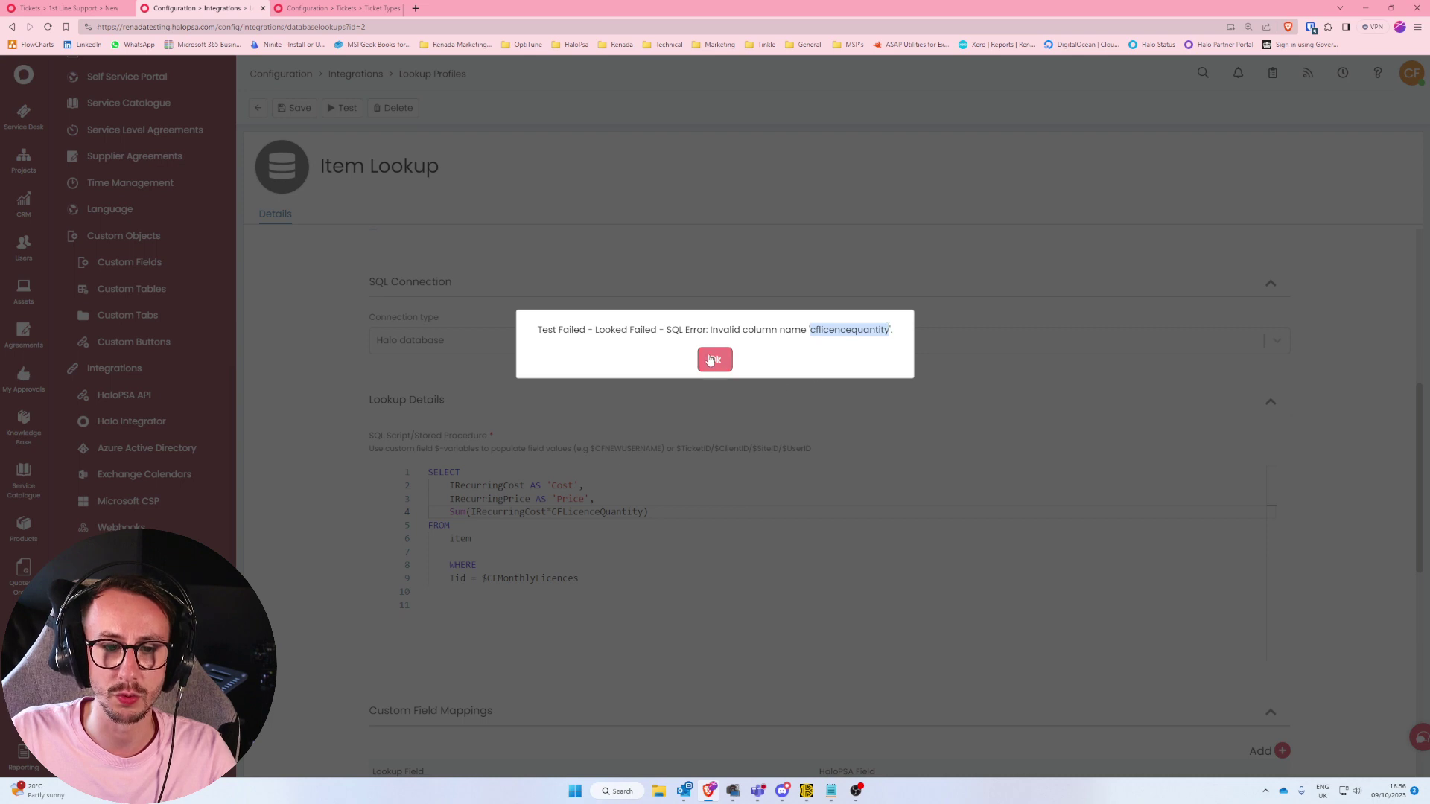
{"action": "left_click", "coordinate": [711, 362]}
Prefix CFLicenceQuantity with $ to make it the $CFLicenceQuantity variable.
{"action": "double_click", "coordinate": [565, 513]}
{"action": "type", "text": "$"}
{"action": "left_click", "coordinate": [601, 538]}
{"action": "left_click_drag", "start_coordinate": [552, 513], "coordinate": [645, 514]}
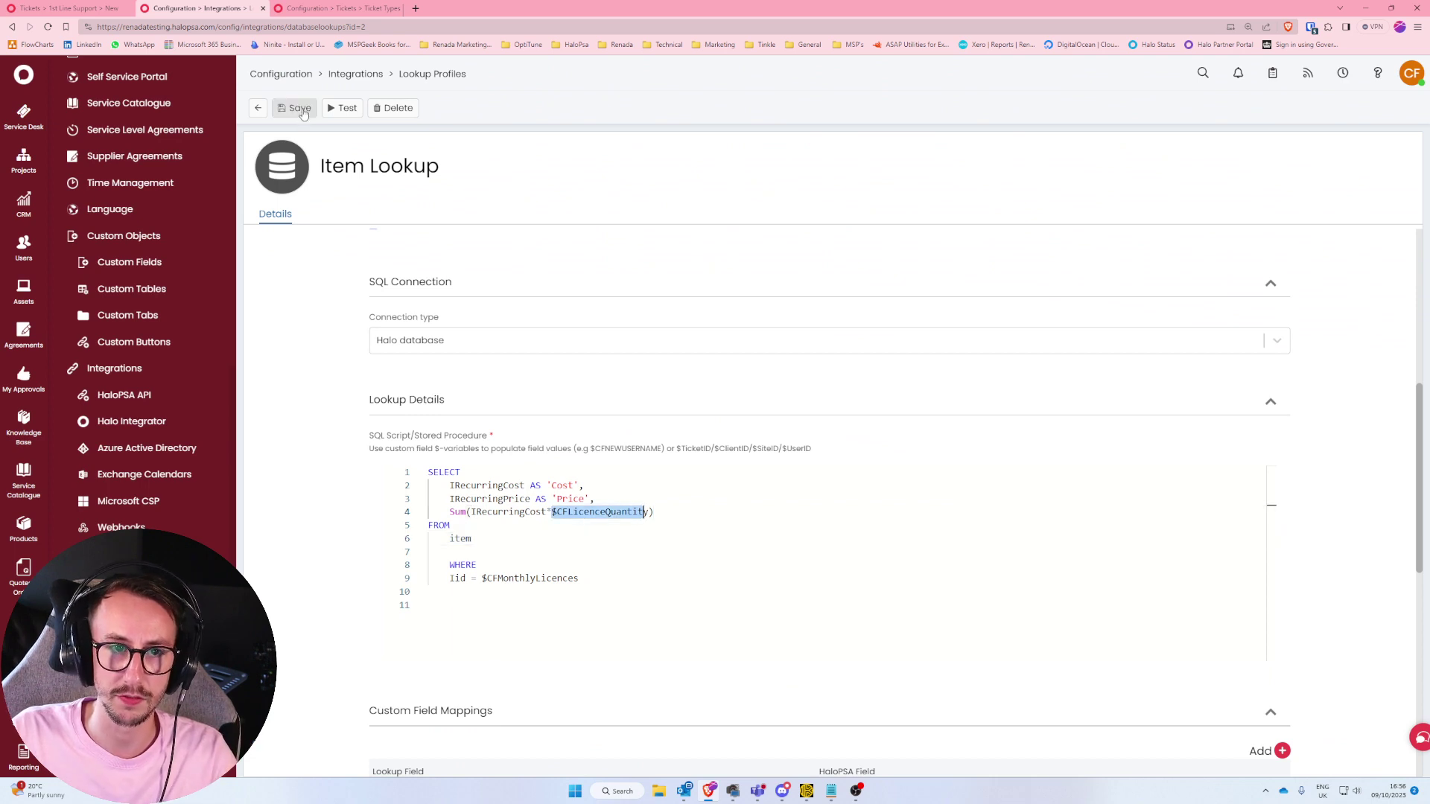
Retest with Youtube Item and examine the aggregate/GROUP BY error on item.irecurringcost.
{"action": "left_click", "coordinate": [342, 108]}
{"action": "left_click", "coordinate": [869, 378]}
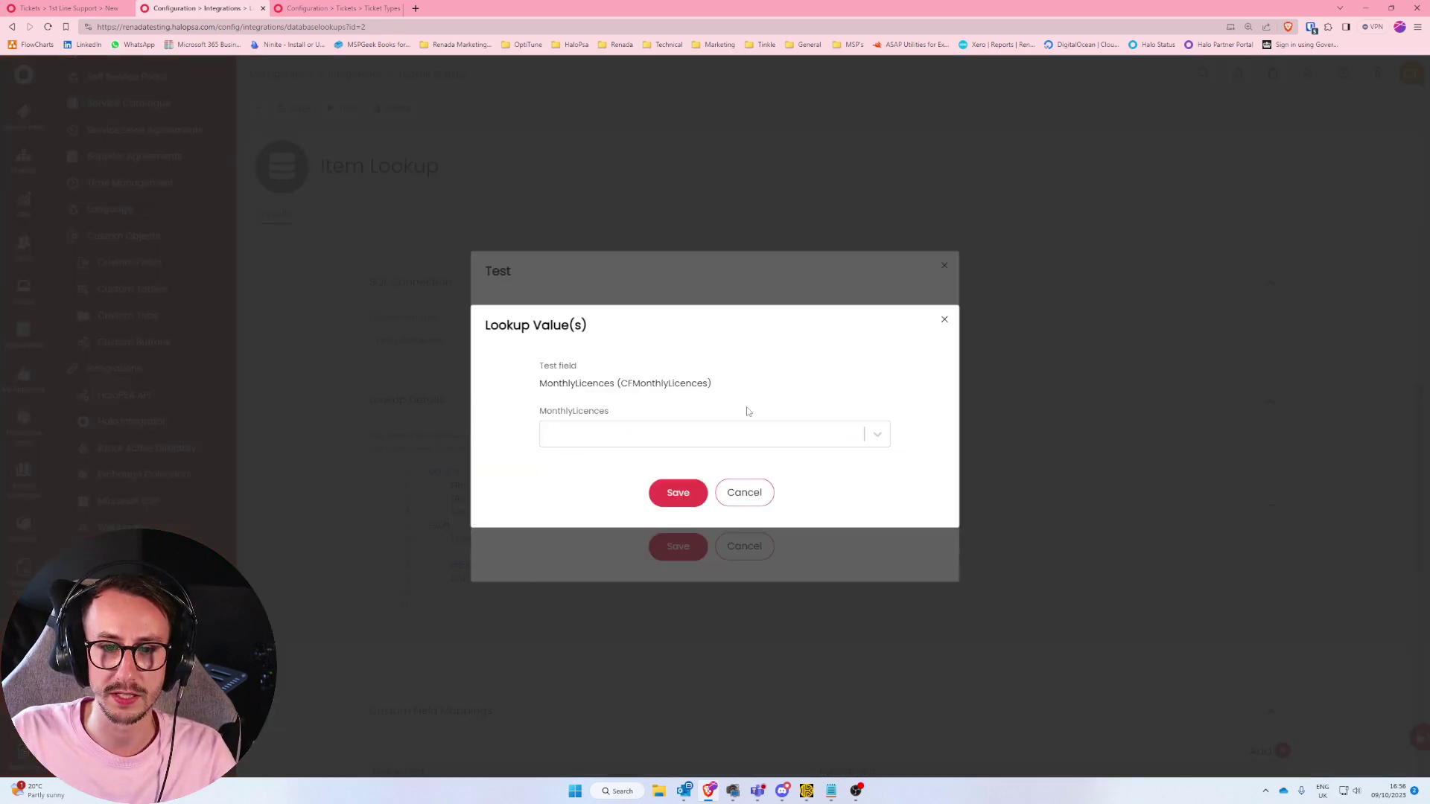
{"action": "left_click", "coordinate": [711, 432]}
{"action": "left_click", "coordinate": [668, 460]}
{"action": "left_click", "coordinate": [671, 507]}
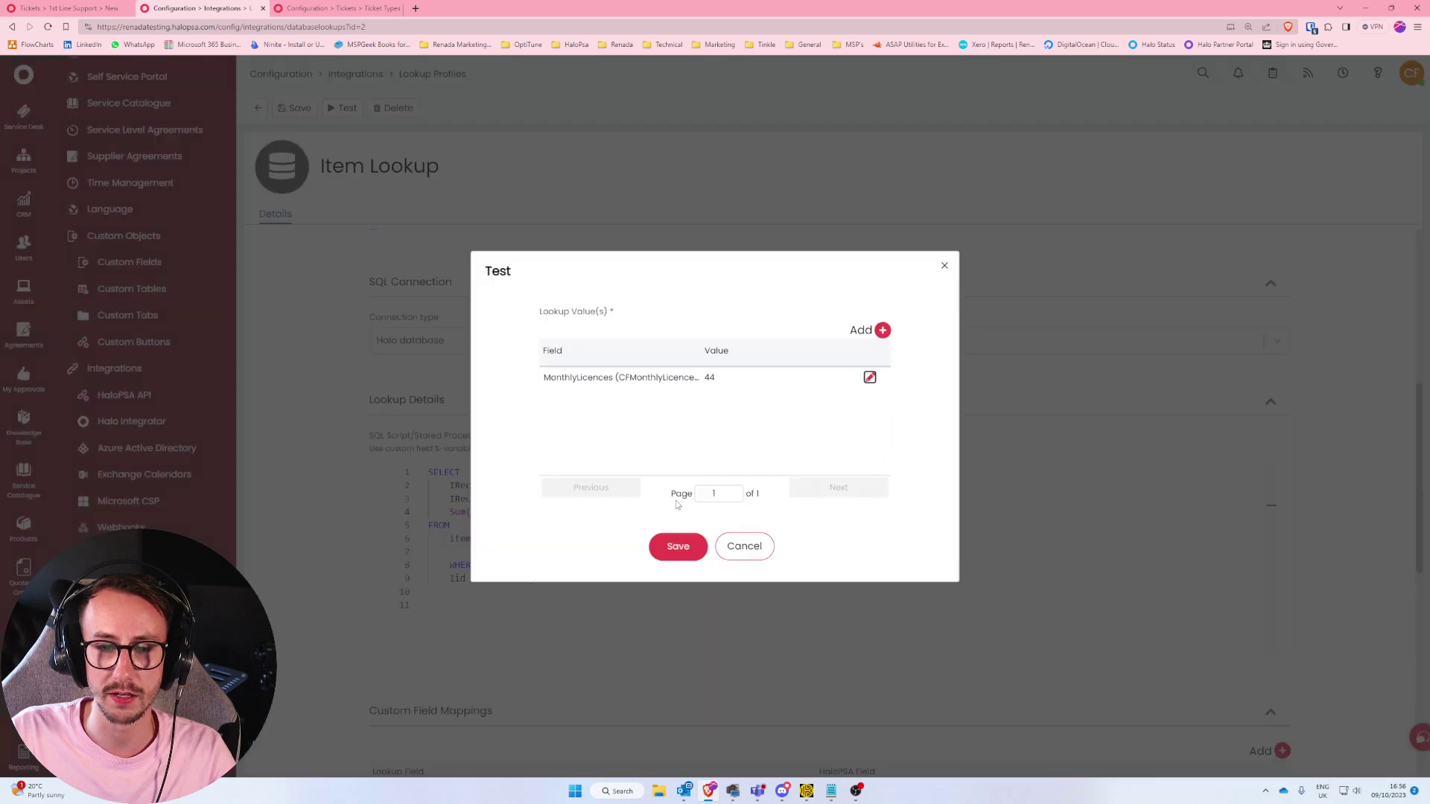
{"action": "left_click", "coordinate": [682, 543]}
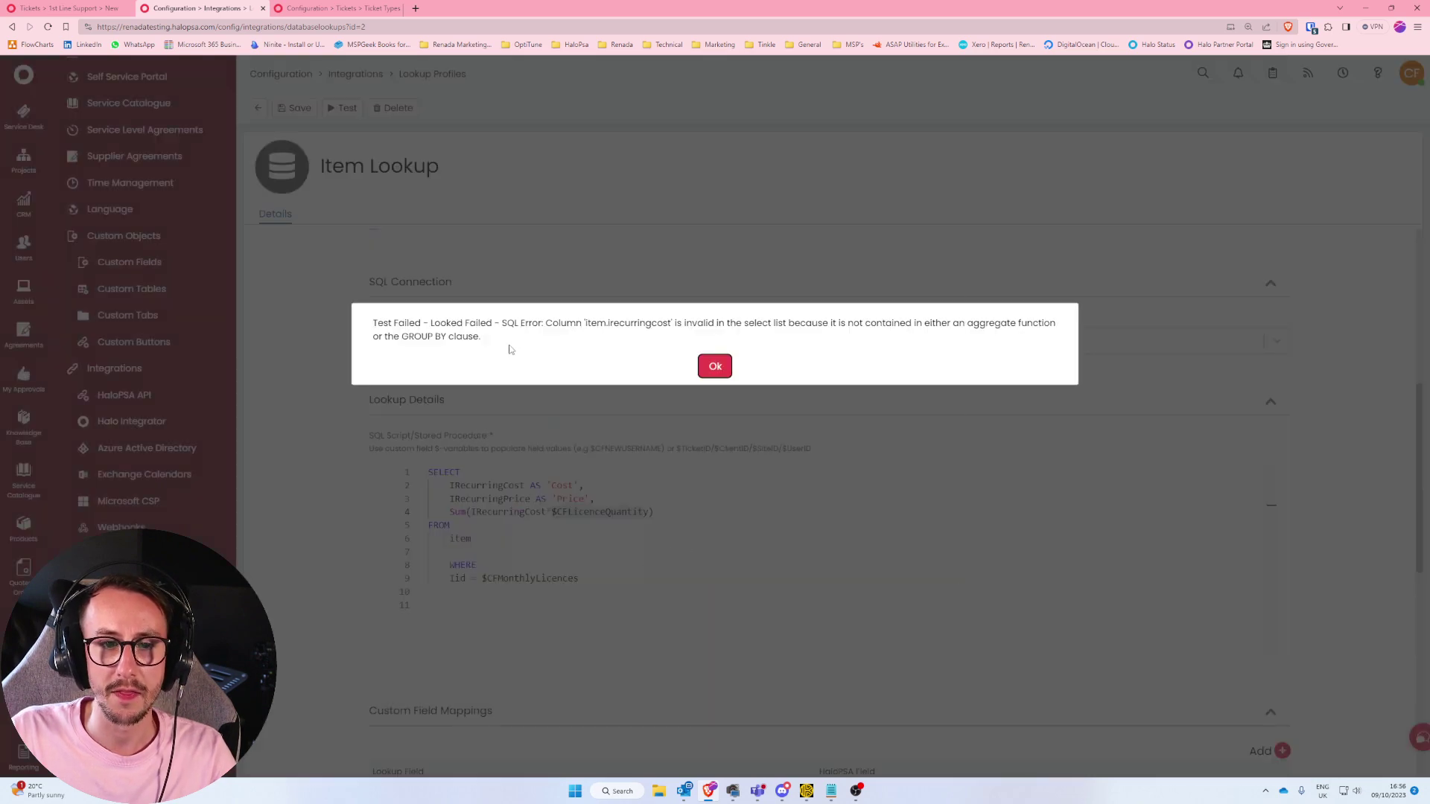
{"action": "left_click_drag", "start_coordinate": [509, 342], "coordinate": [373, 323]}
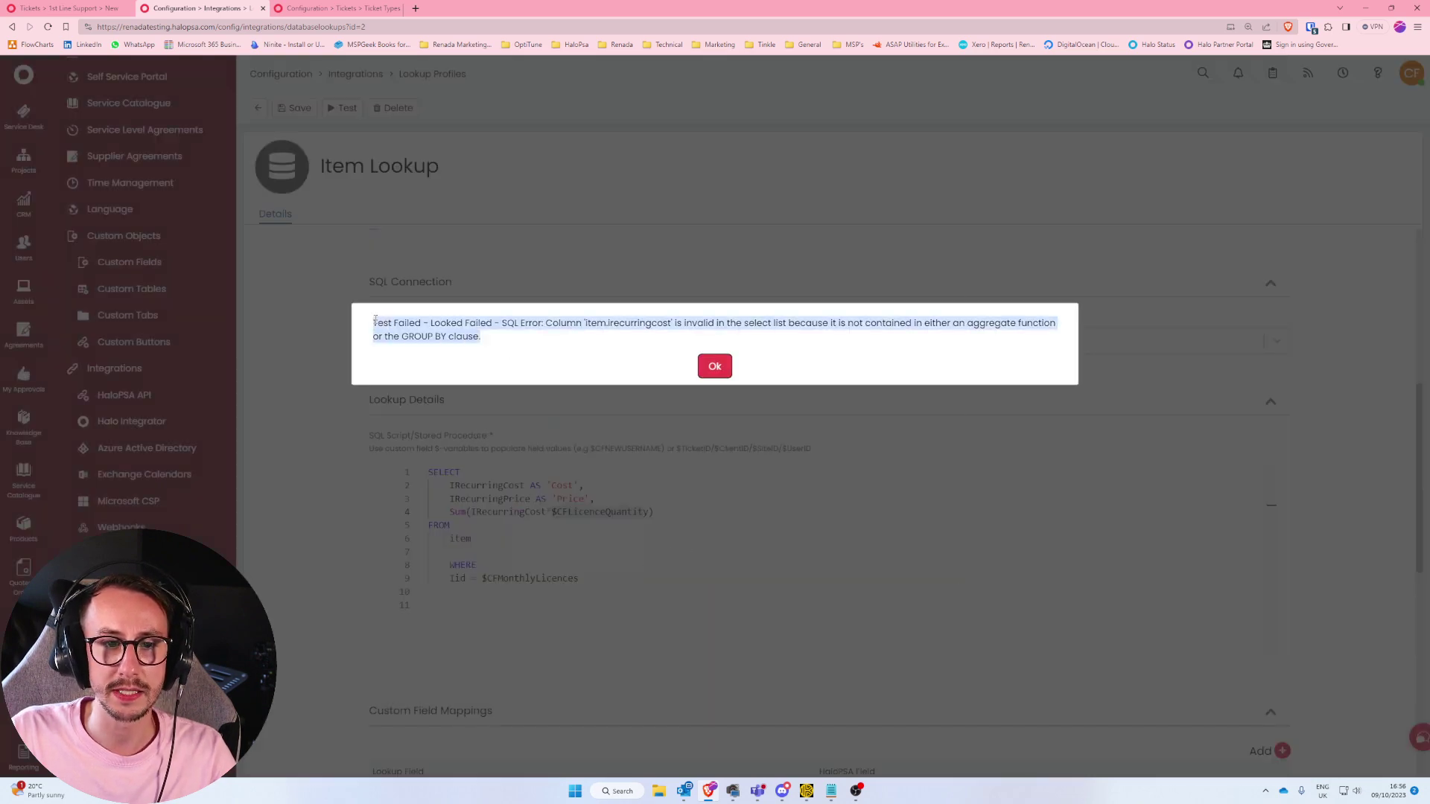
{"action": "left_click", "coordinate": [623, 363]}
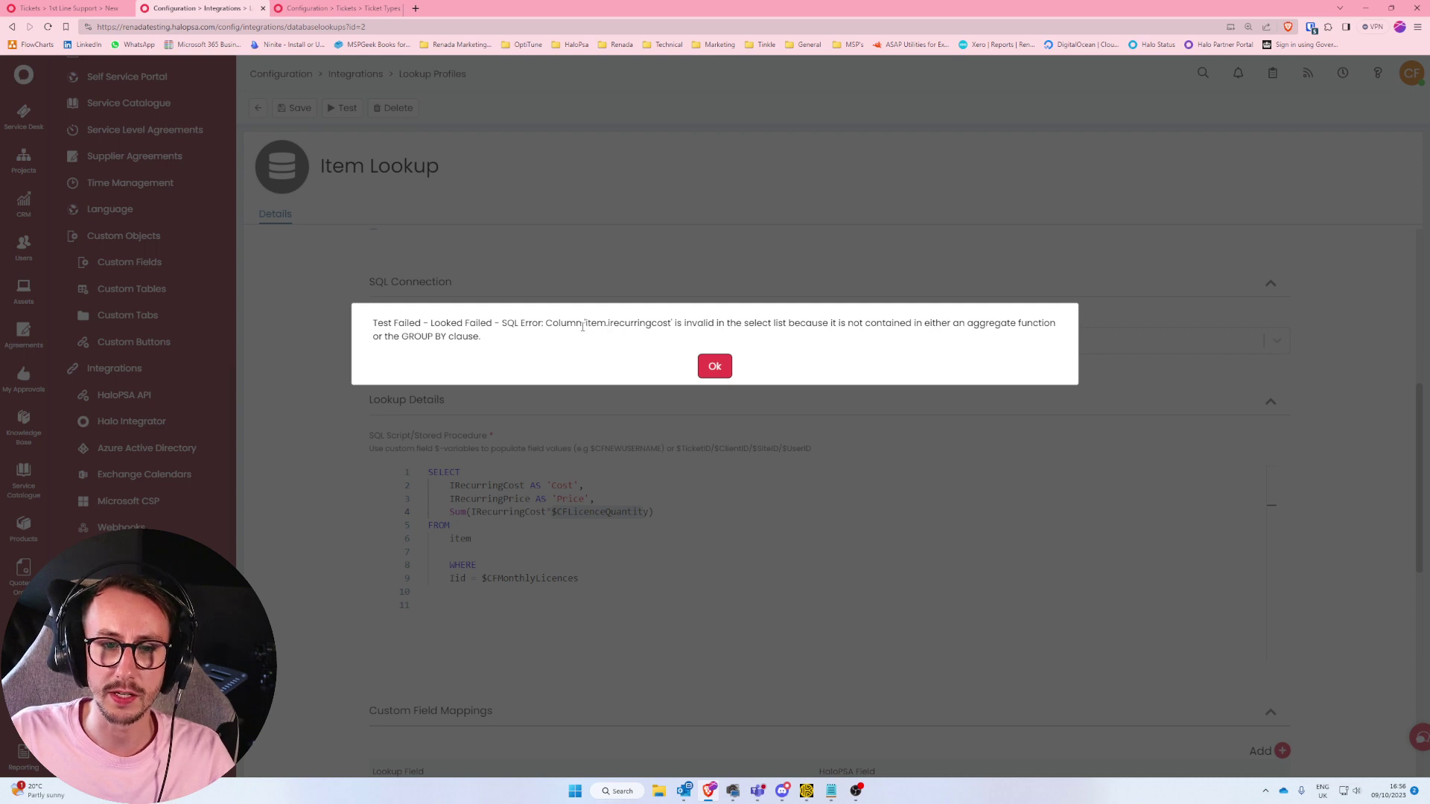
{"action": "left_click_drag", "start_coordinate": [583, 326], "coordinate": [978, 345]}
{"action": "left_click", "coordinate": [696, 341]}
{"action": "left_click", "coordinate": [957, 350]}
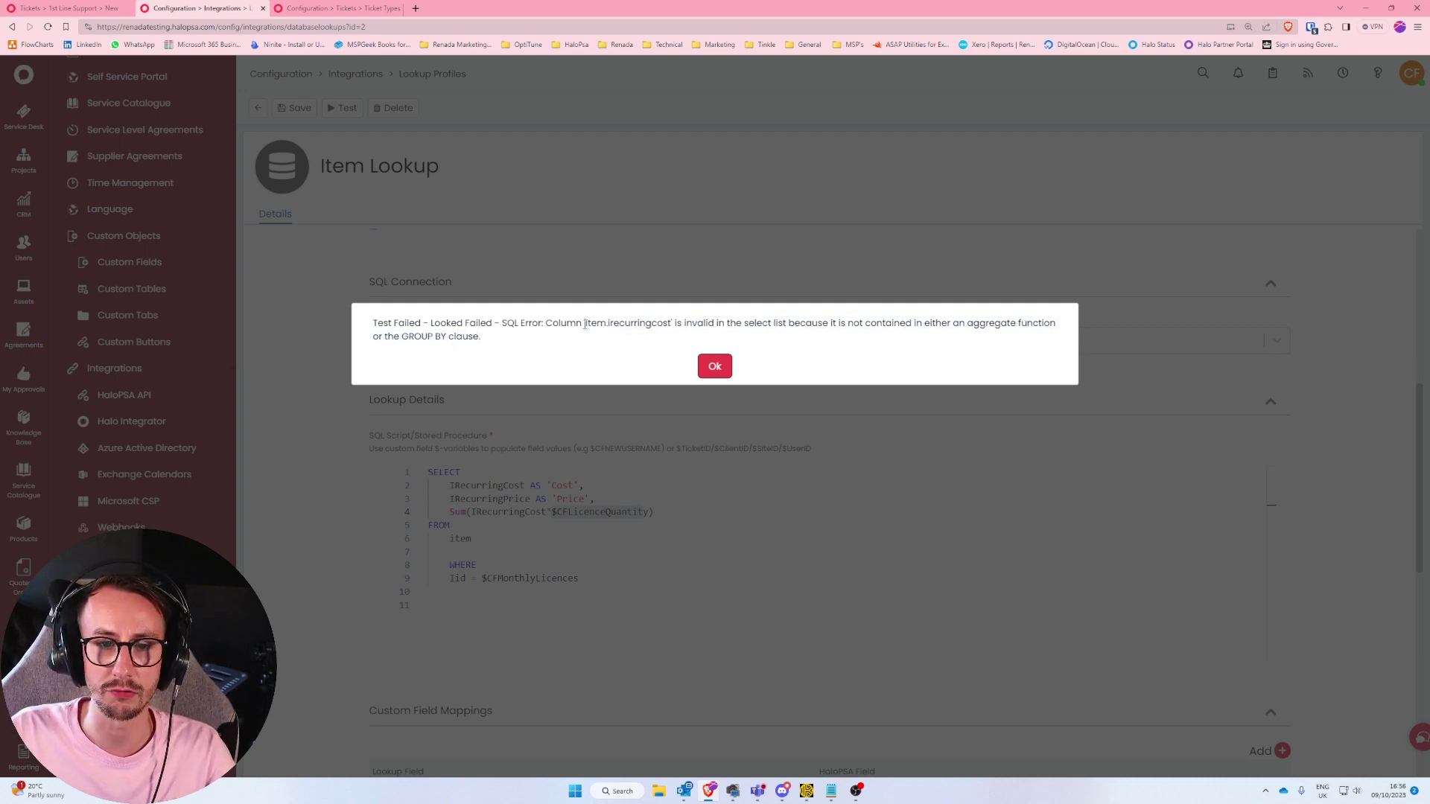
{"action": "left_click_drag", "start_coordinate": [584, 324], "coordinate": [670, 325]}
{"action": "key", "text": "ctrl+c"}
Add a 'group by item.irecurringcost, IRecurringPrice' line below the WHERE clause.
{"action": "left_click", "coordinate": [701, 359]}
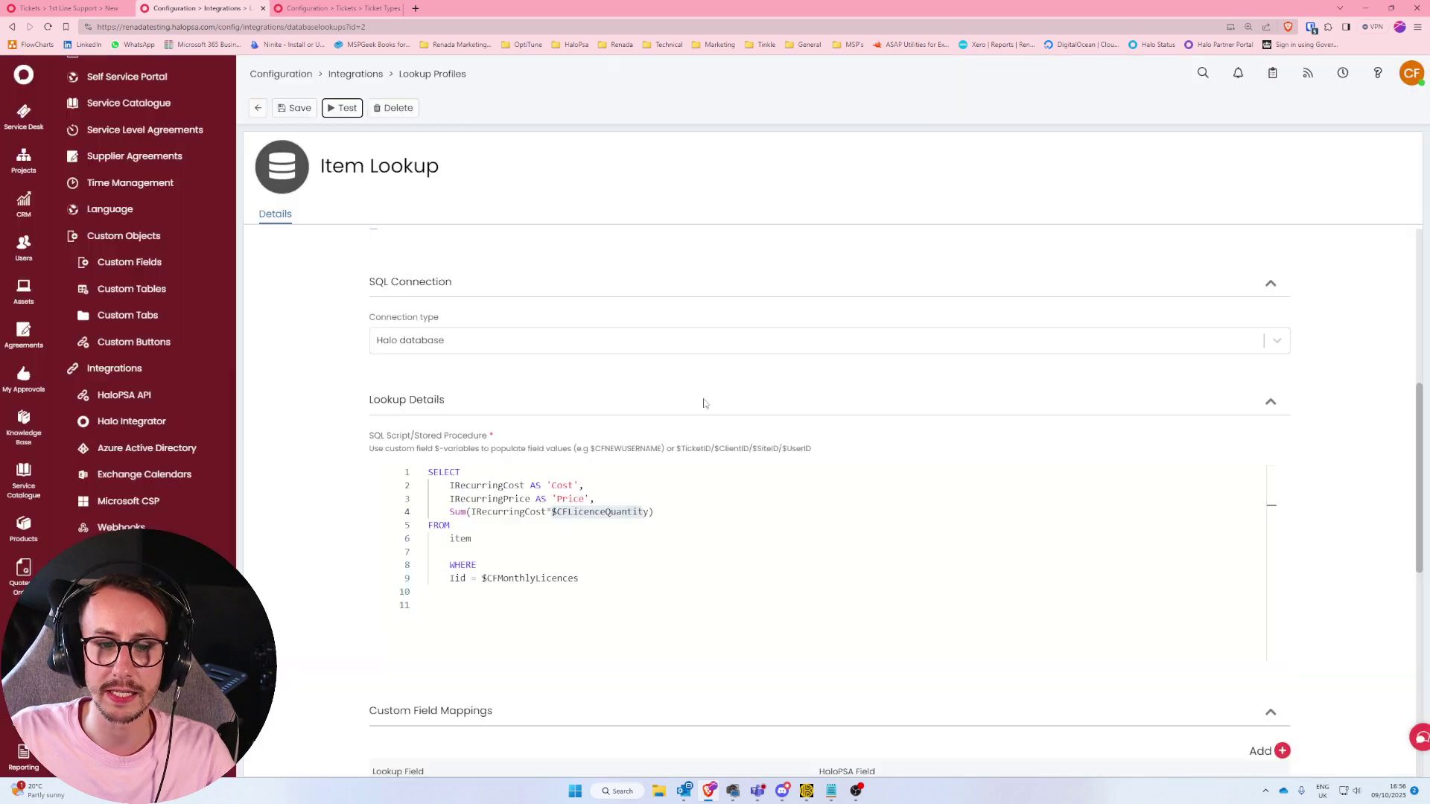
{"action": "left_click", "coordinate": [664, 565]}
{"action": "left_click", "coordinate": [665, 574]}
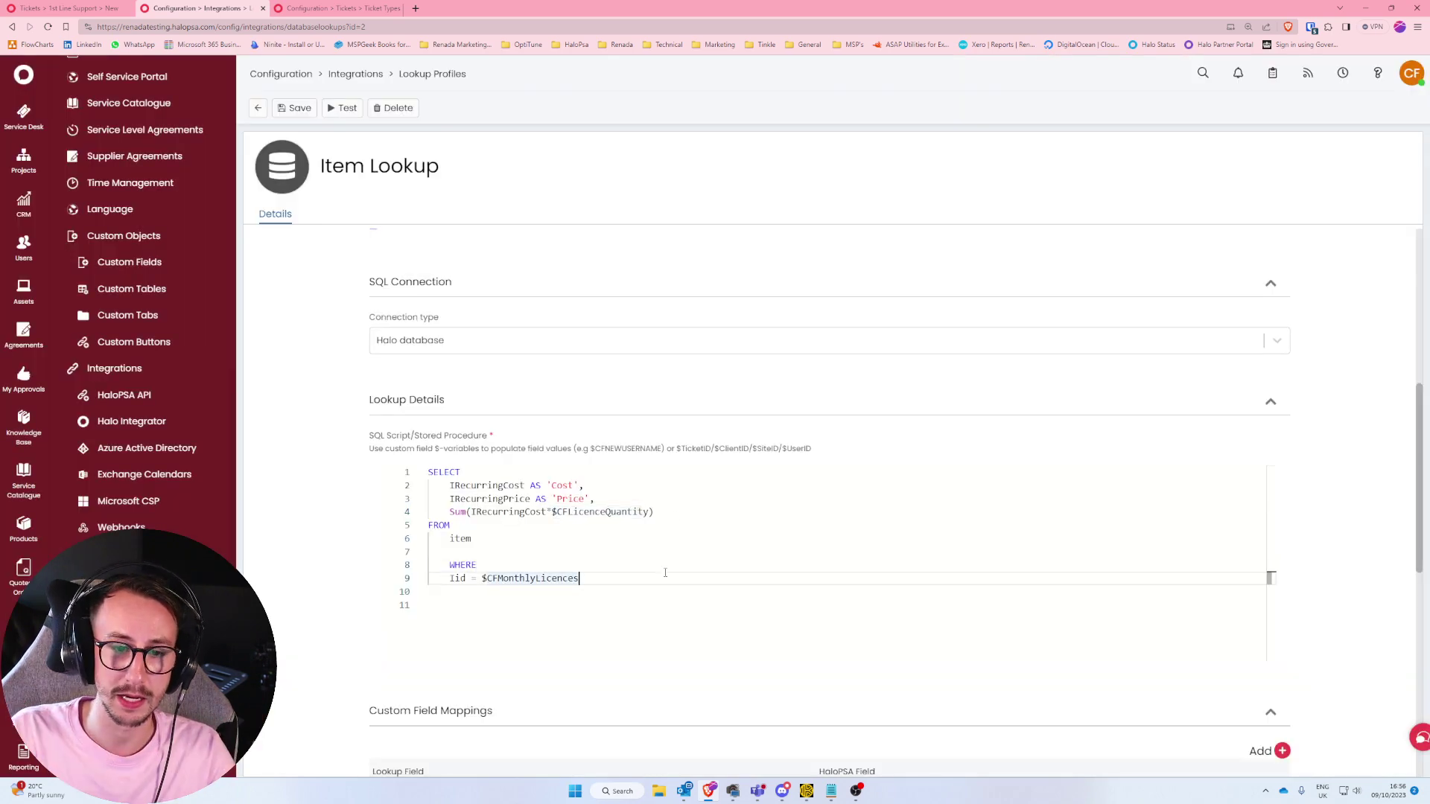
{"action": "type", "text": "#"}
{"action": "key", "text": "Return"}
{"action": "key", "text": "Return"}
{"action": "type", "text": "group by '"}
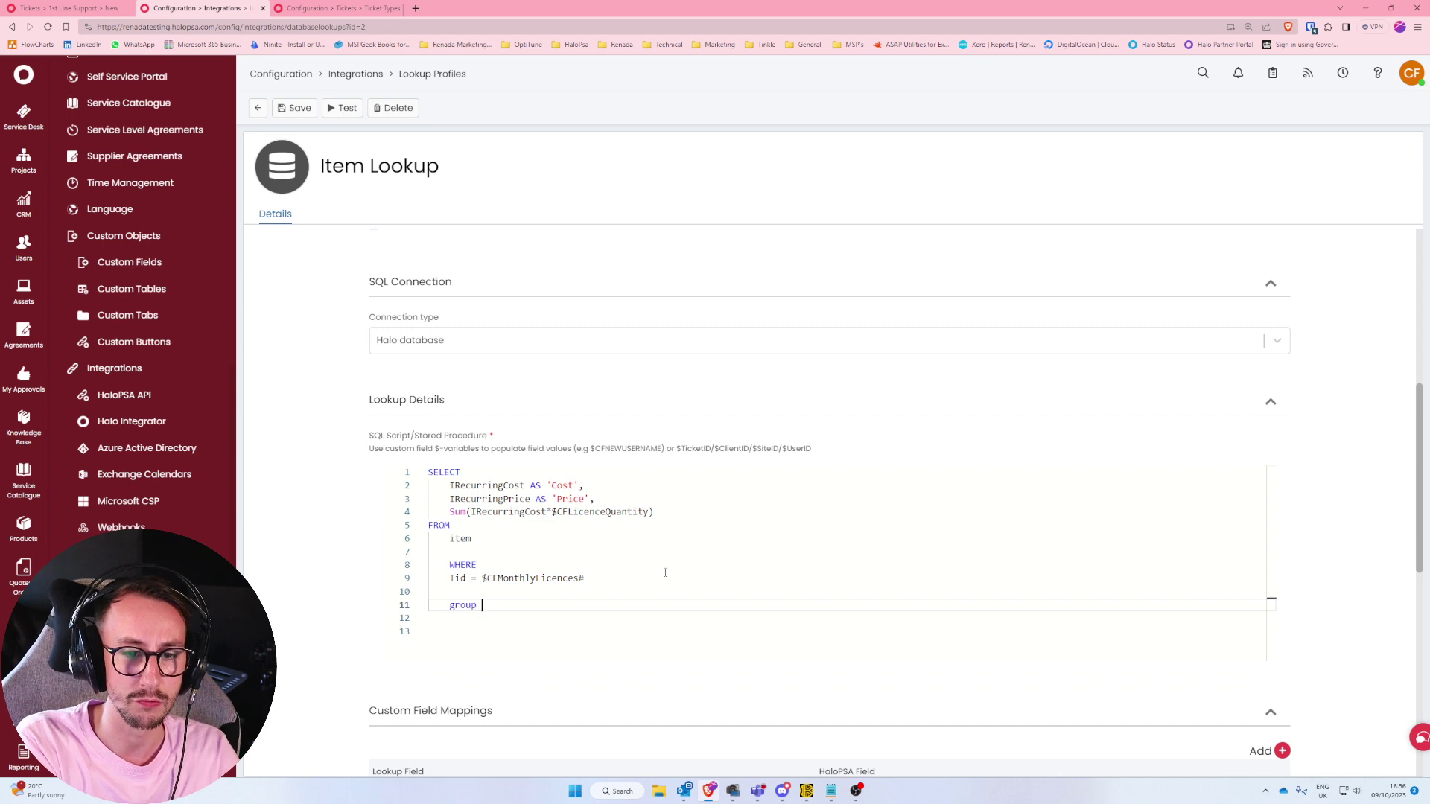
{"action": "key", "text": "ctrl+v"}
{"action": "left_click", "coordinate": [504, 605]}
{"action": "key", "text": "BackSpace"}
{"action": "left_click", "coordinate": [617, 608]}
{"action": "type", "text": ","}
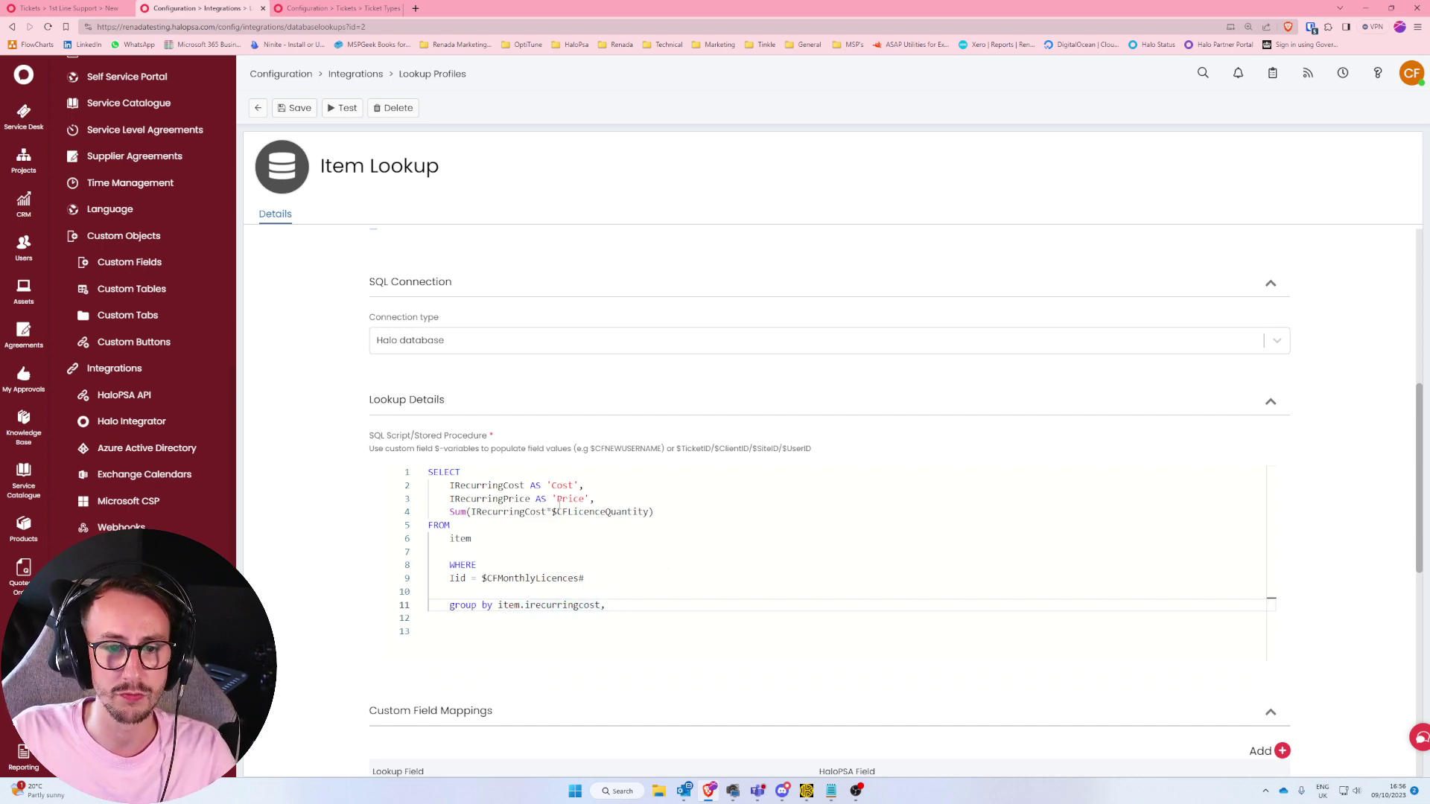
{"action": "double_click", "coordinate": [489, 498]}
{"action": "key", "text": "ctrl+c"}
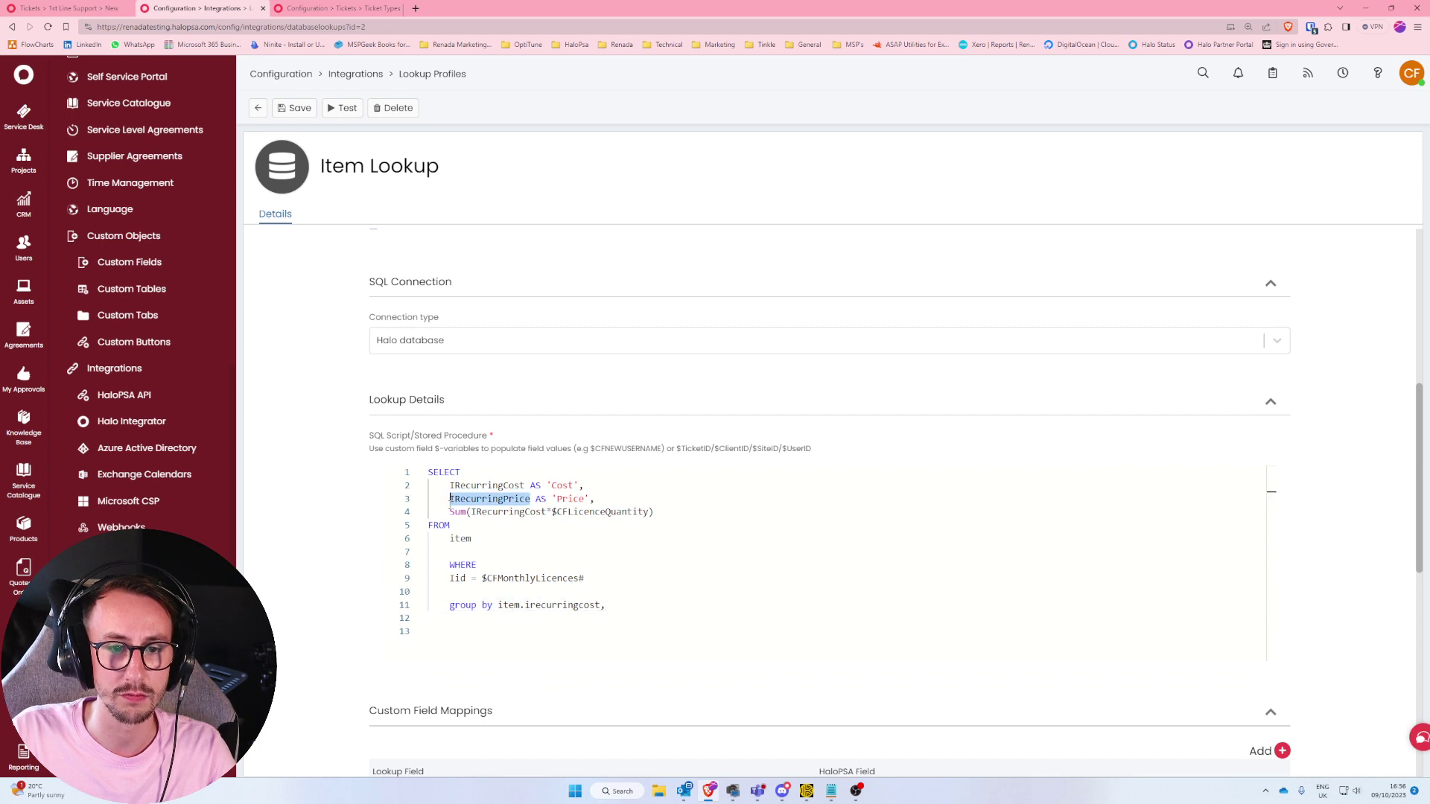
{"action": "left_click", "coordinate": [615, 605]}
{"action": "key", "text": "ctrl+v"}
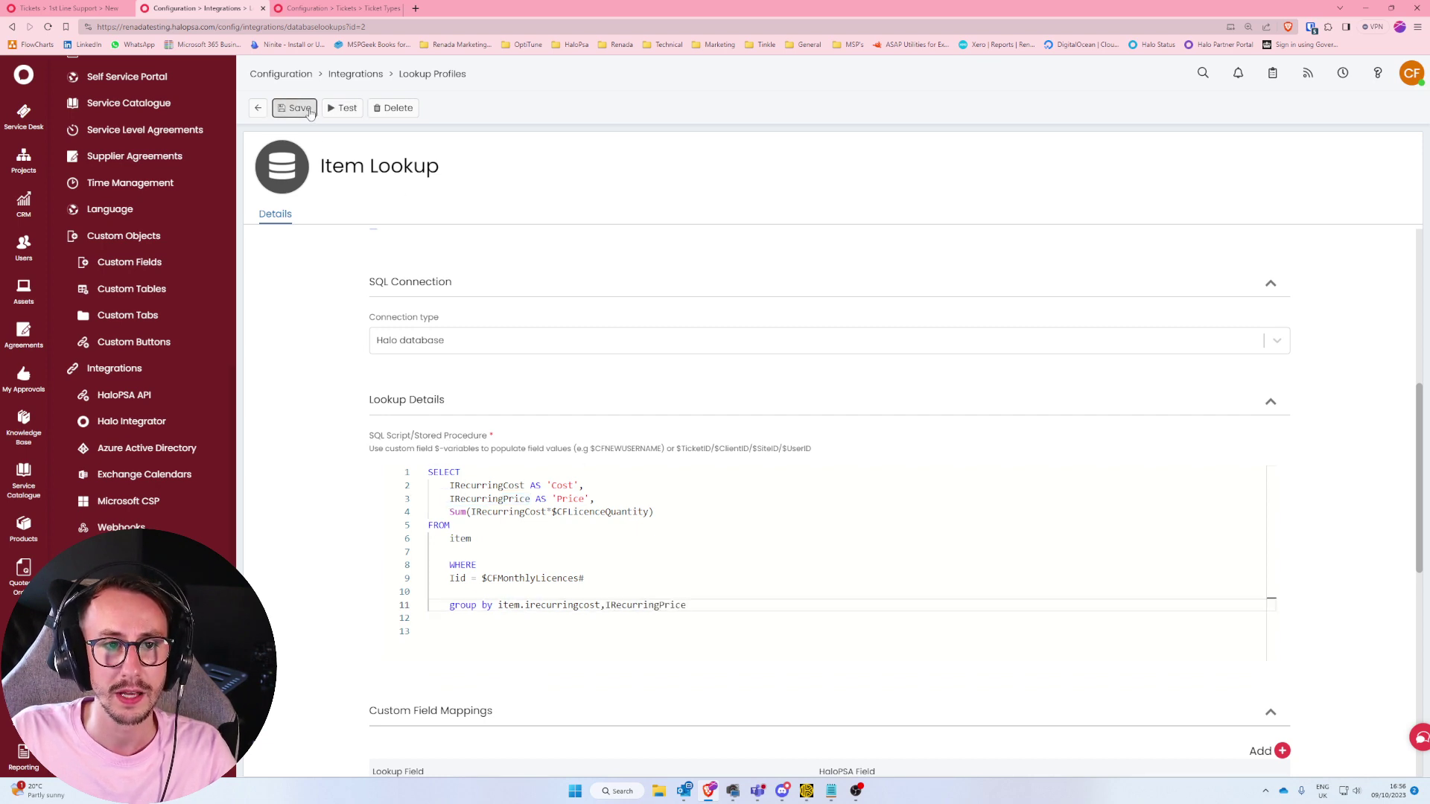
Test the lookup with Youtube Item; it fails with an undeclared variable error.
{"action": "left_click", "coordinate": [339, 112]}
{"action": "left_click", "coordinate": [870, 376]}
{"action": "left_click", "coordinate": [790, 433]}
{"action": "left_click", "coordinate": [659, 460]}
{"action": "left_click", "coordinate": [677, 498]}
{"action": "left_click", "coordinate": [677, 549]}
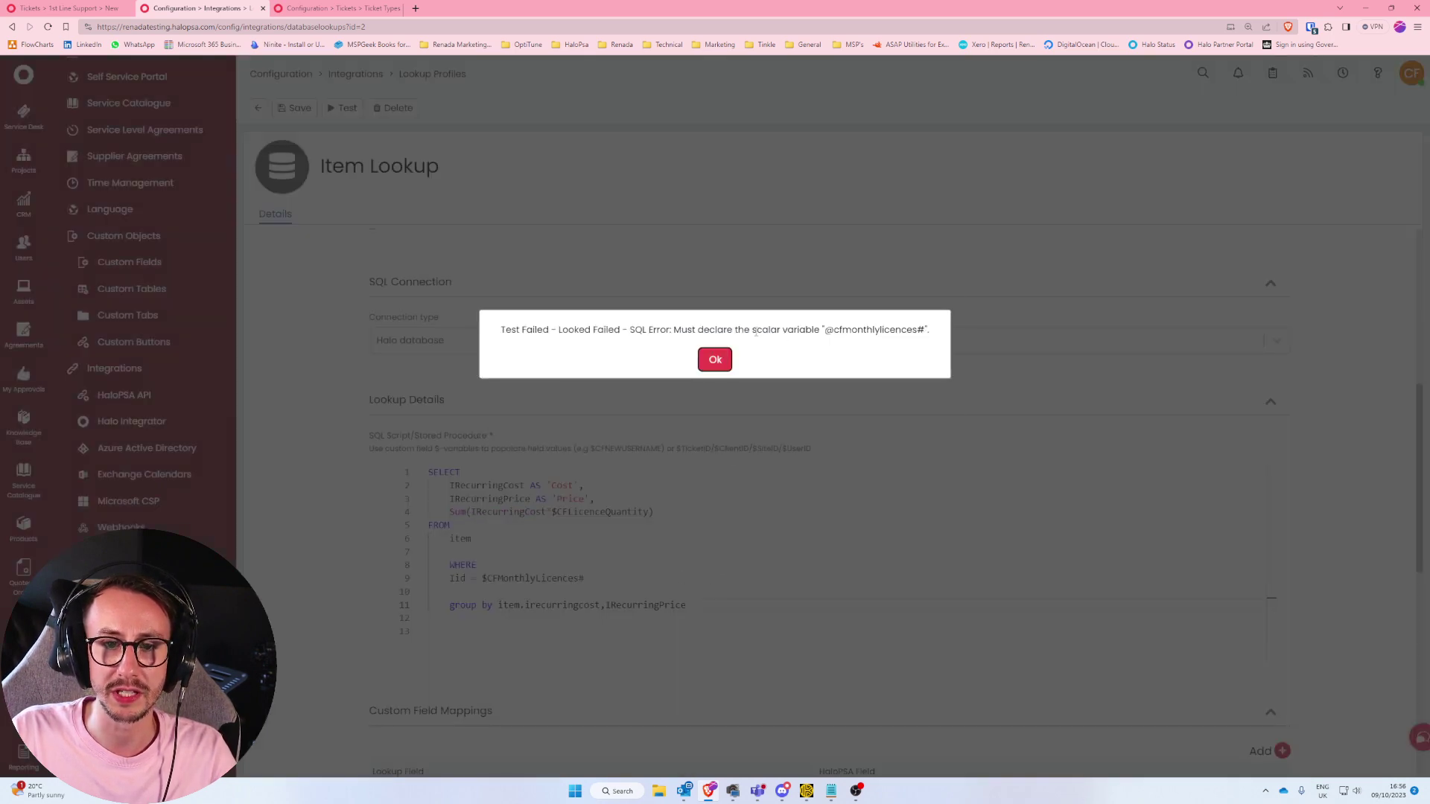
{"action": "left_click_drag", "start_coordinate": [752, 331], "coordinate": [932, 332]}
{"action": "left_click", "coordinate": [918, 368]}
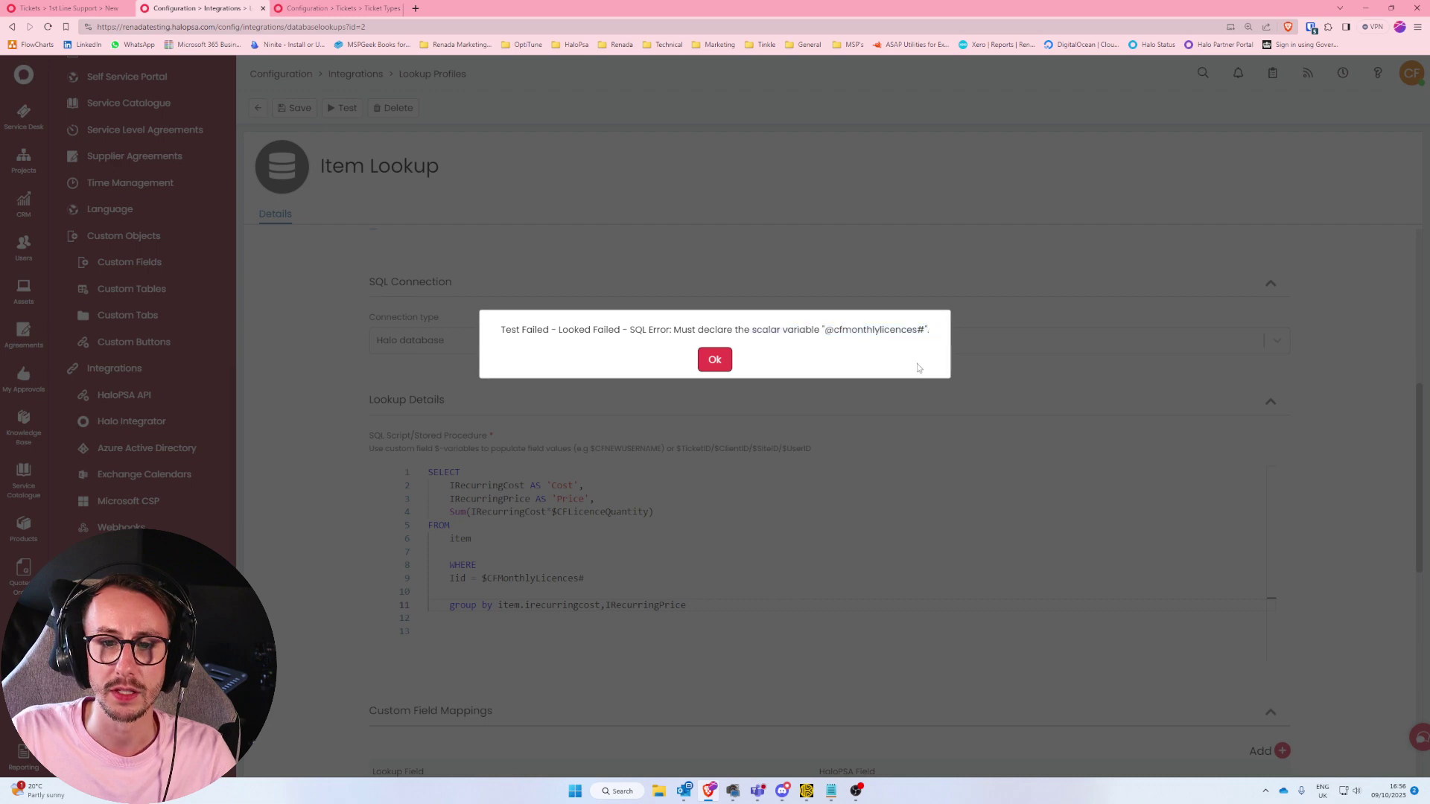
{"action": "left_click", "coordinate": [715, 361]}
Rerun the test with Youtube Item and confirm it returns Cost 25 and Price 875.
{"action": "left_click", "coordinate": [613, 574]}
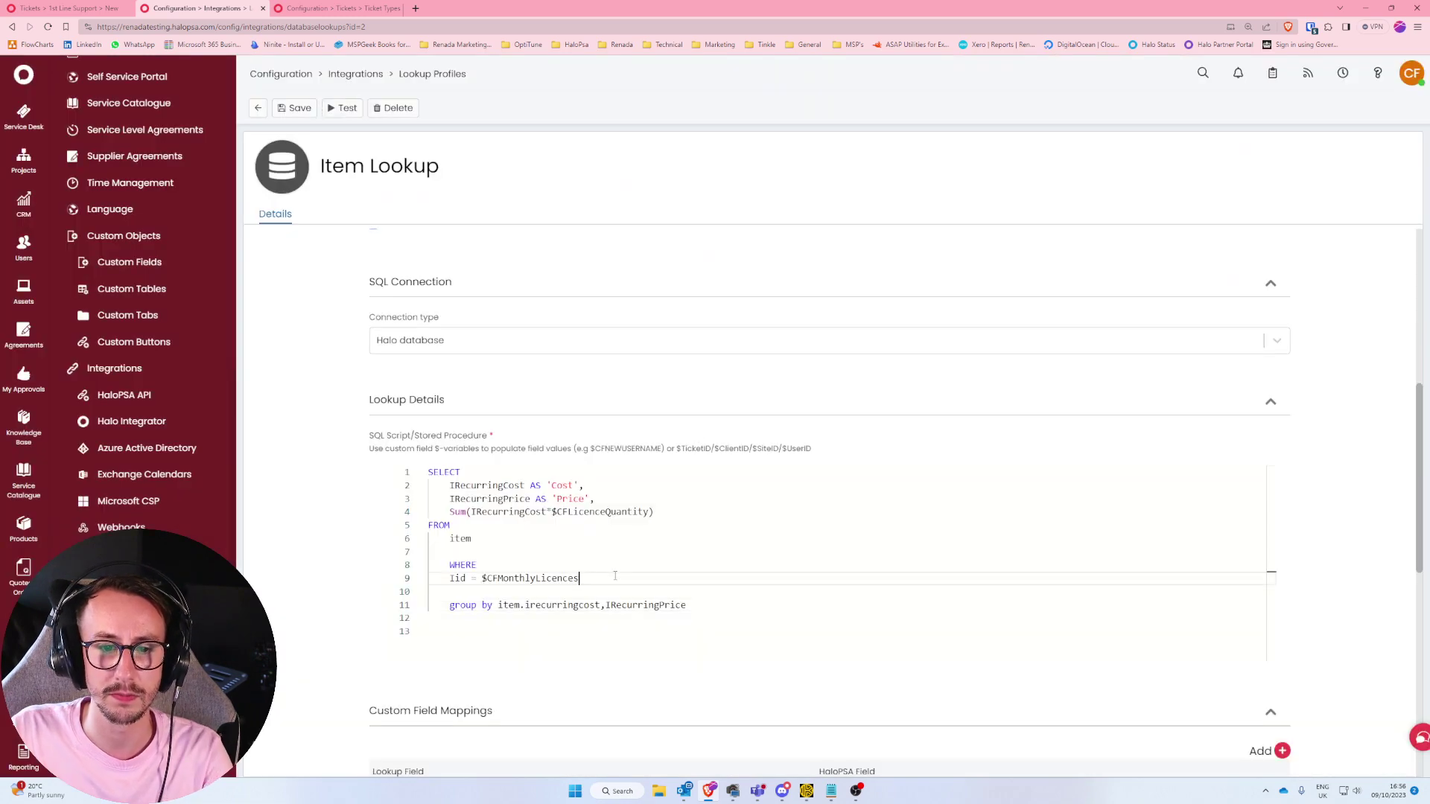
{"action": "left_click", "coordinate": [347, 110]}
{"action": "left_click", "coordinate": [870, 378]}
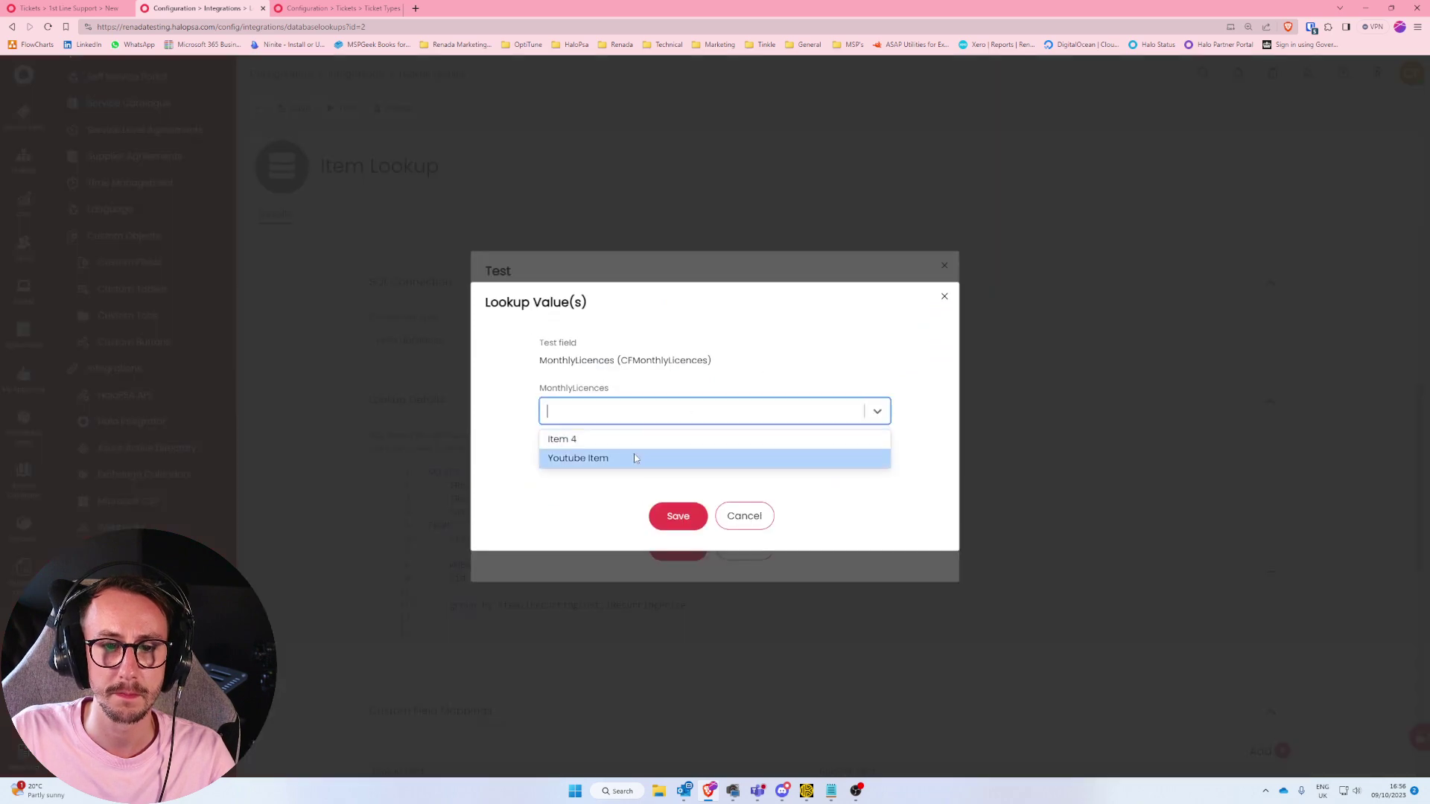
{"action": "left_click", "coordinate": [636, 458]}
{"action": "left_click", "coordinate": [677, 516]}
{"action": "left_click", "coordinate": [678, 546]}
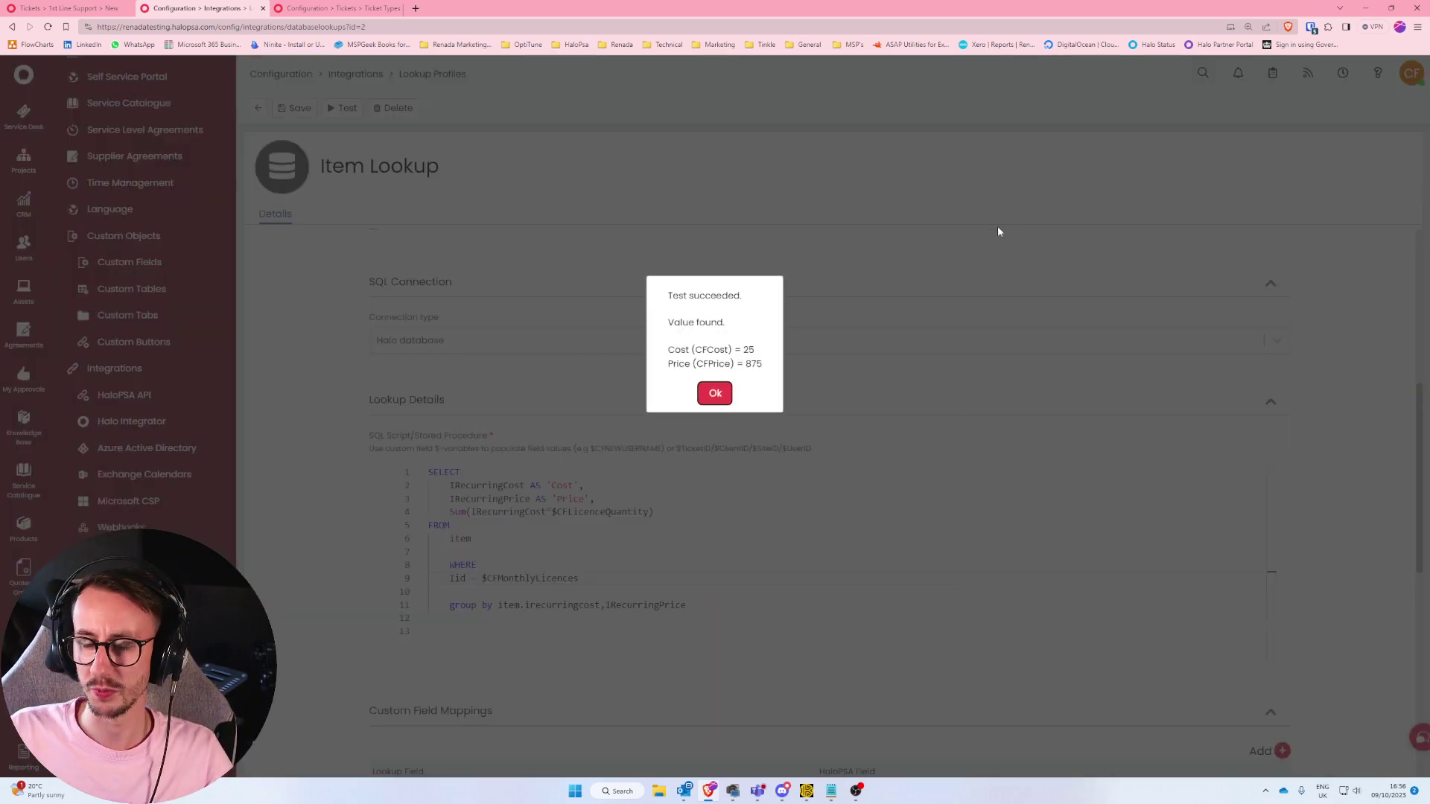
{"action": "left_click_drag", "start_coordinate": [770, 367], "coordinate": [669, 293]}
{"action": "left_click", "coordinate": [669, 293]}
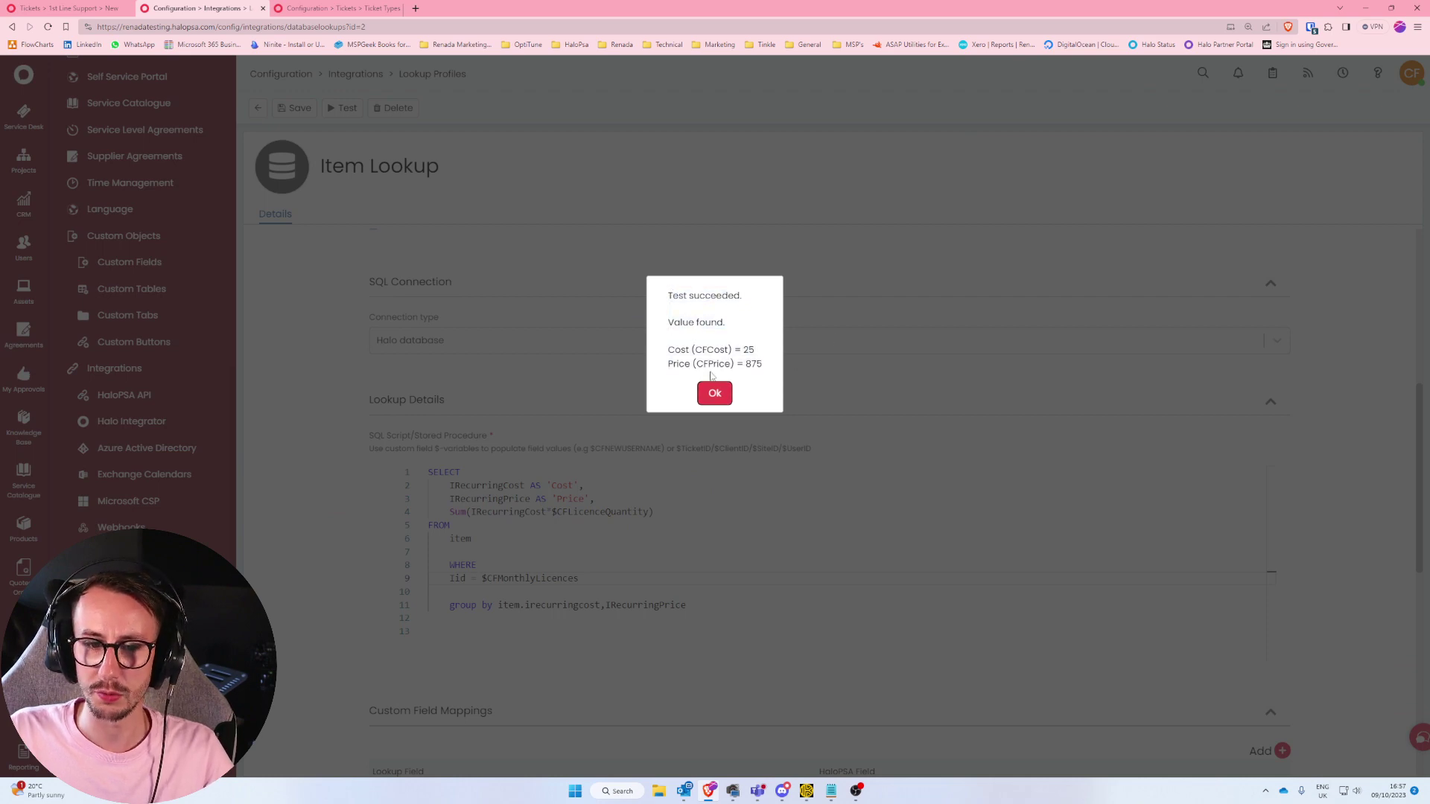
{"action": "left_click", "coordinate": [709, 400]}
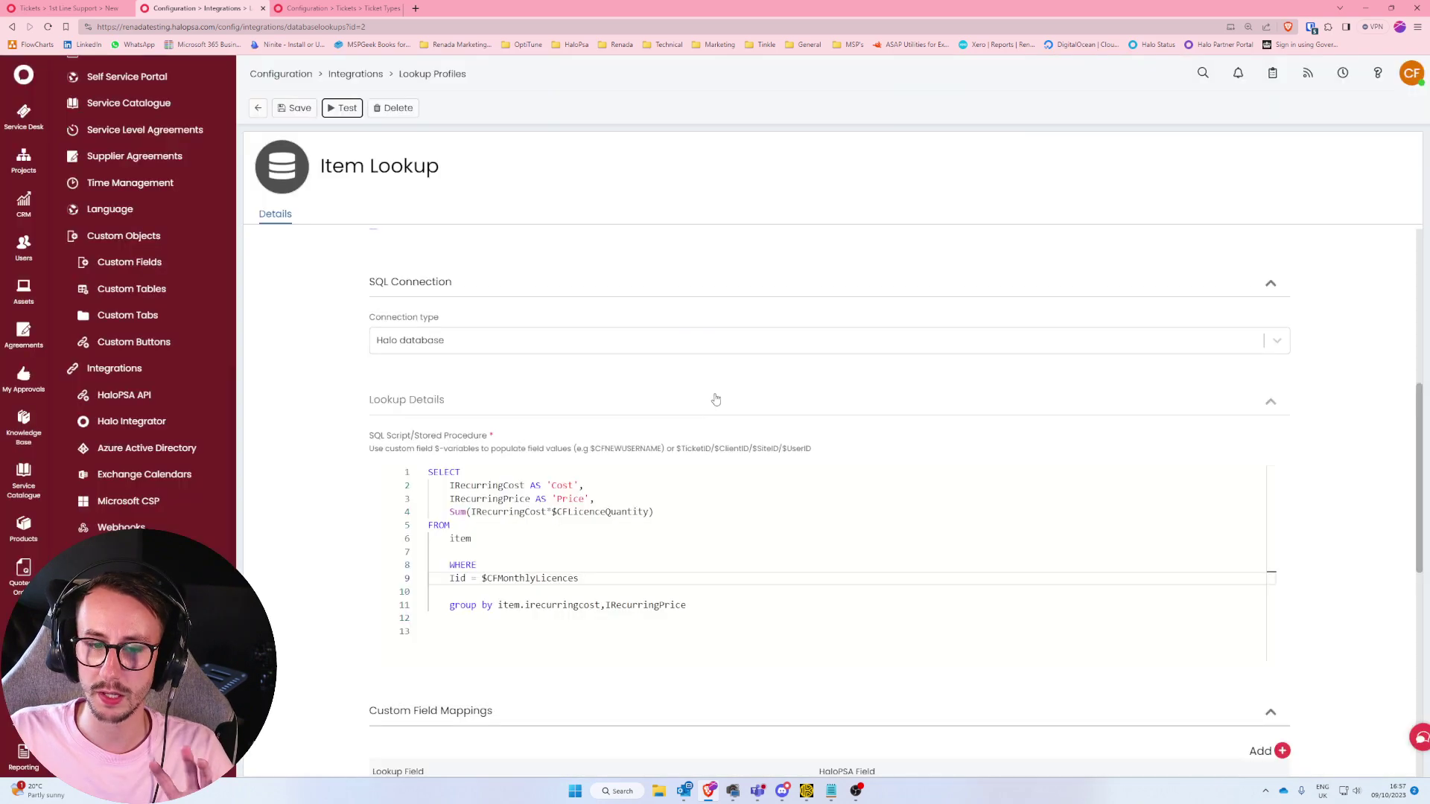
Append AS 'Total' to the Sum expression on SQL line 4.
{"action": "left_click", "coordinate": [716, 513]}
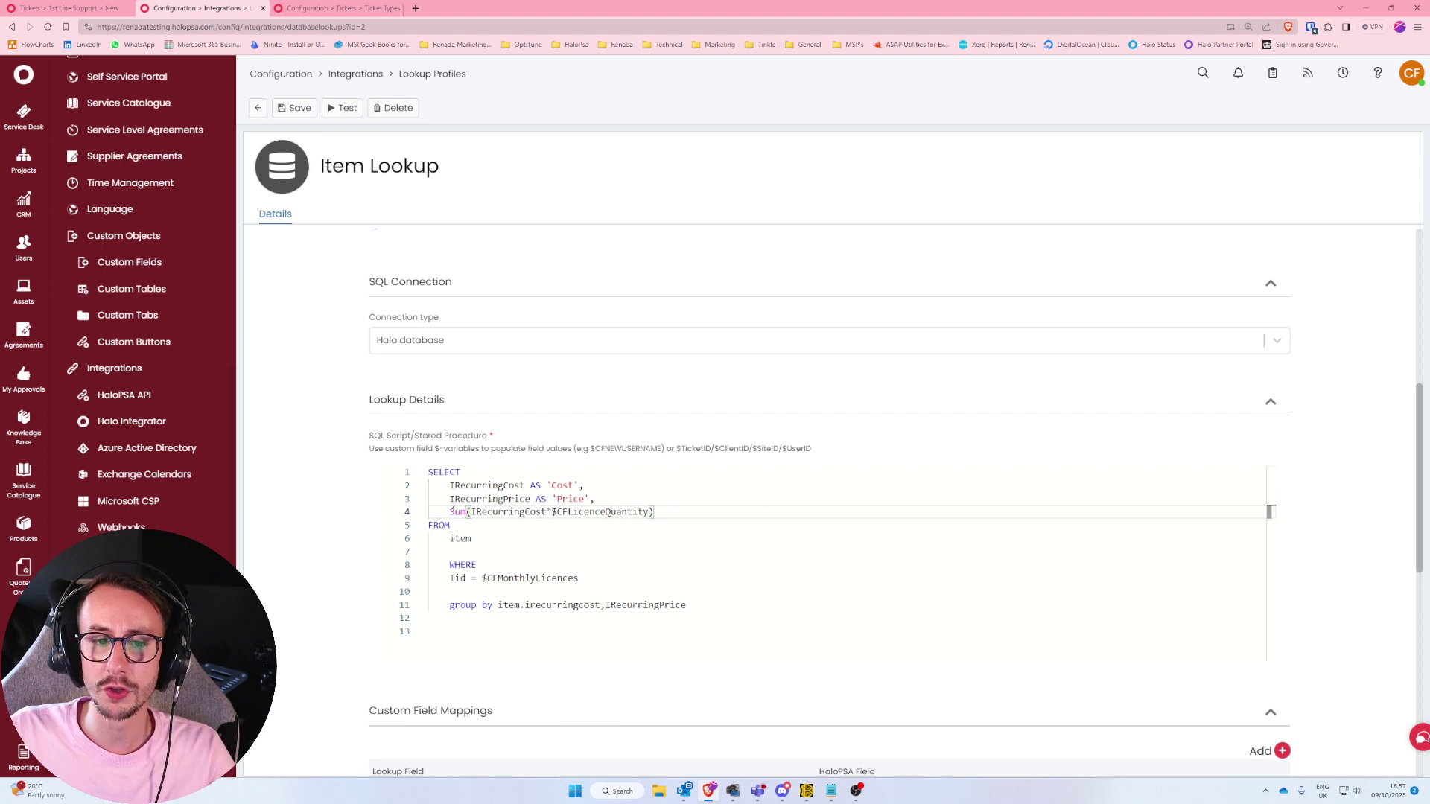
{"action": "left_click_drag", "start_coordinate": [450, 512], "coordinate": [657, 512]}
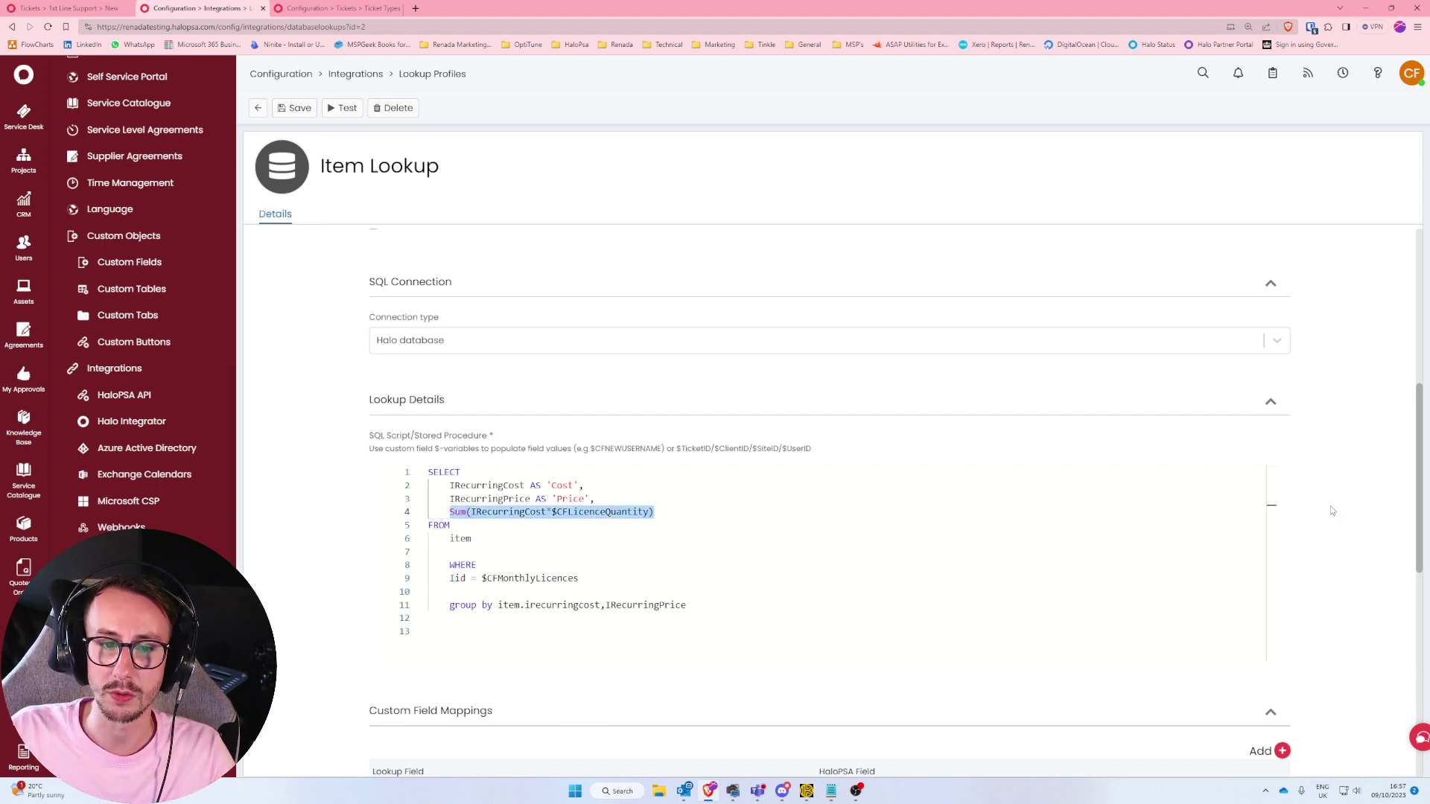
{"action": "left_click", "coordinate": [676, 513]}
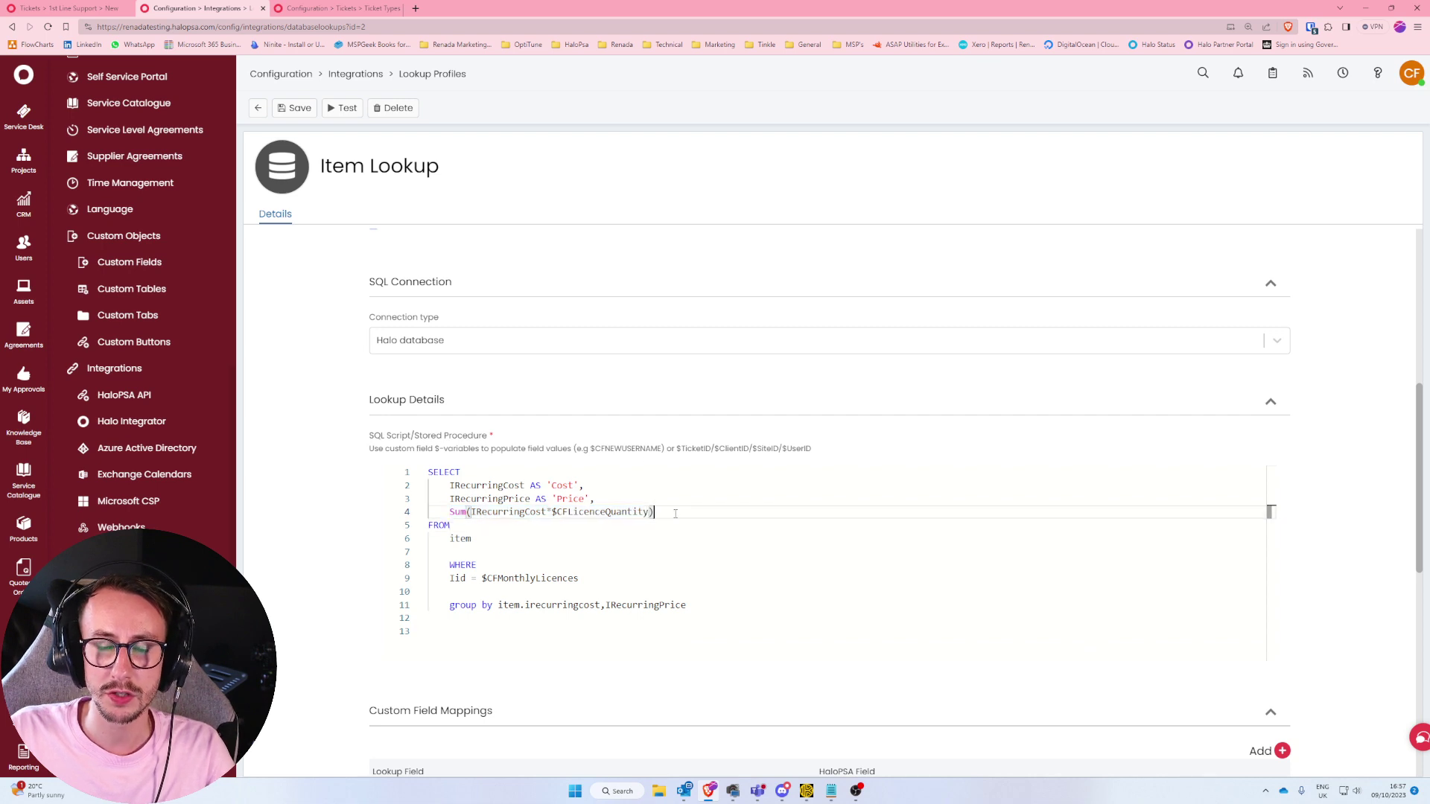
{"action": "type", "text": "AS "}
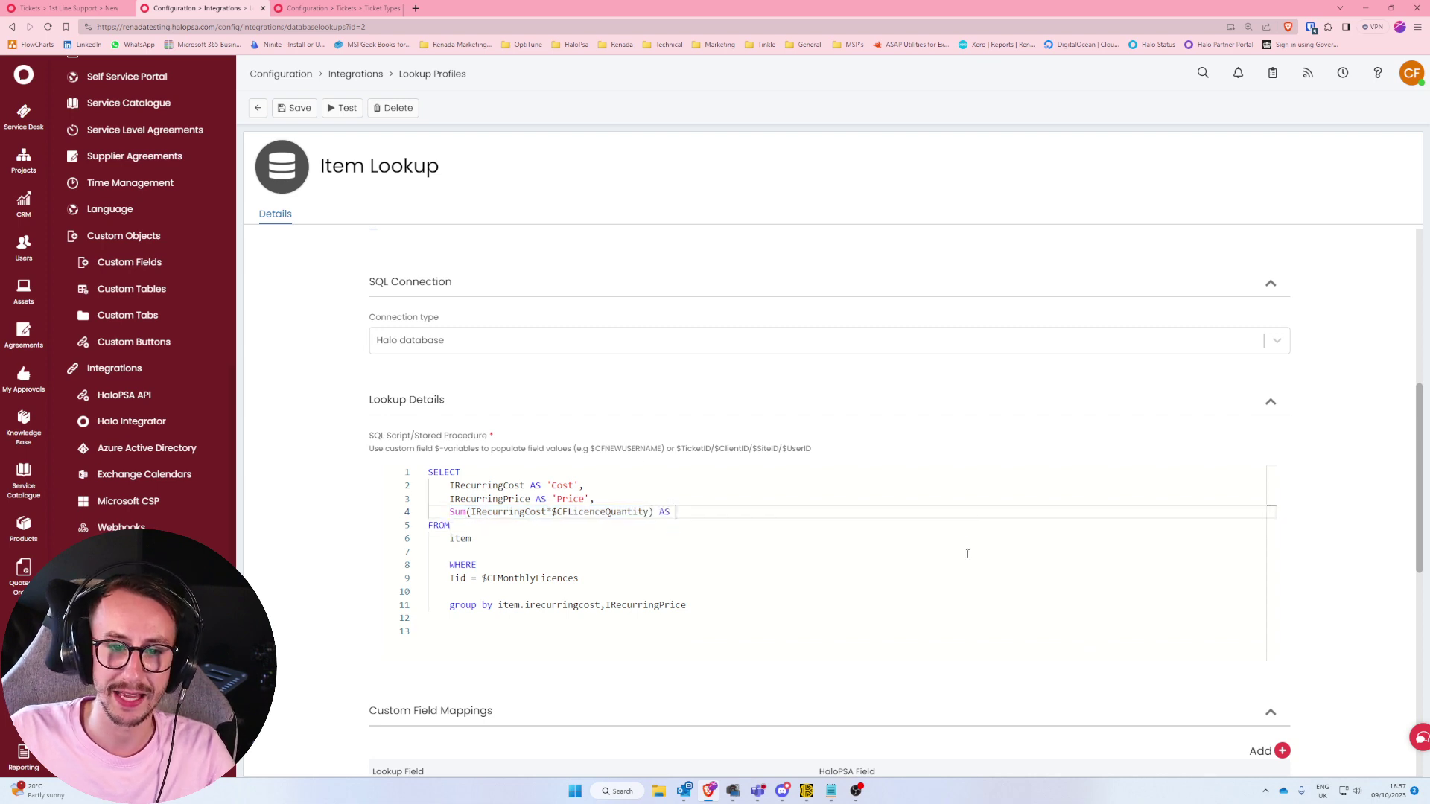
{"action": "type", "text": "'TOtal"}
{"action": "key", "text": "BackSpace"}
{"action": "key", "text": "BackSpace"}
{"action": "key", "text": "BackSpace"}
{"action": "key", "text": "BackSpace"}
{"action": "type", "text": "otal"}
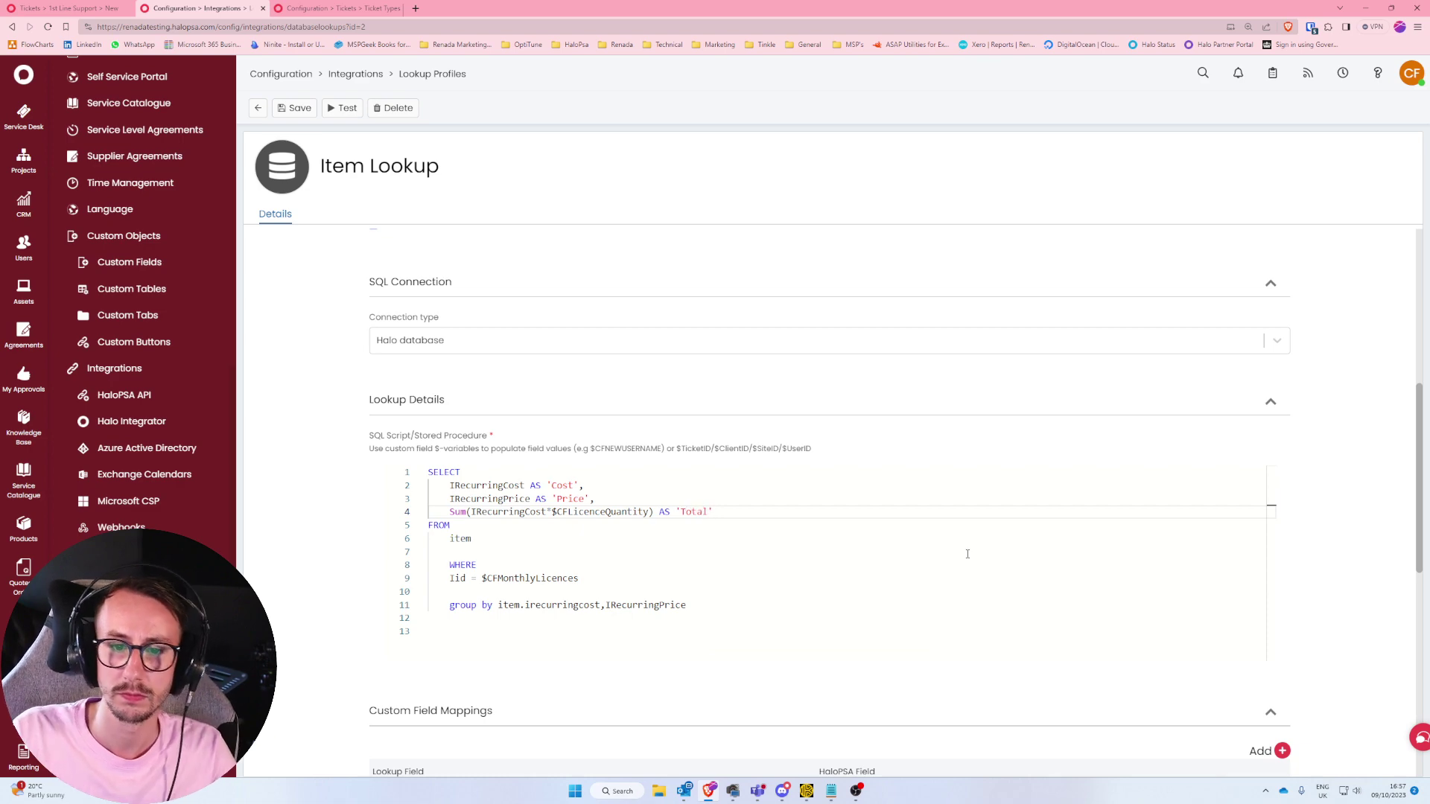
Add a custom field mapping from lookup field Total to Total (CFTotal).
{"action": "scroll", "coordinate": [1375, 493], "scroll_direction": "down", "scroll_amount": 4}
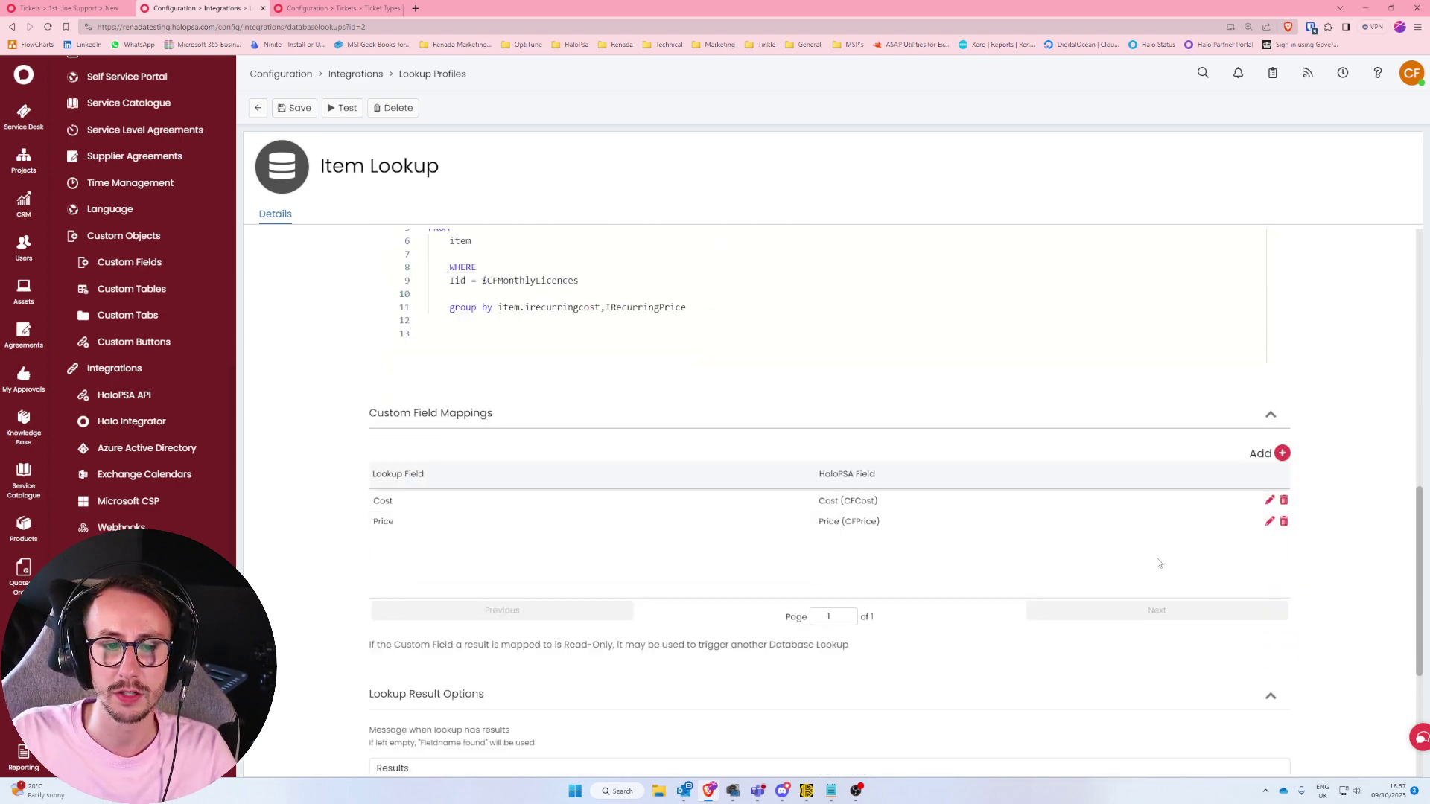
{"action": "left_click", "coordinate": [1280, 453]}
{"action": "left_click", "coordinate": [609, 439]}
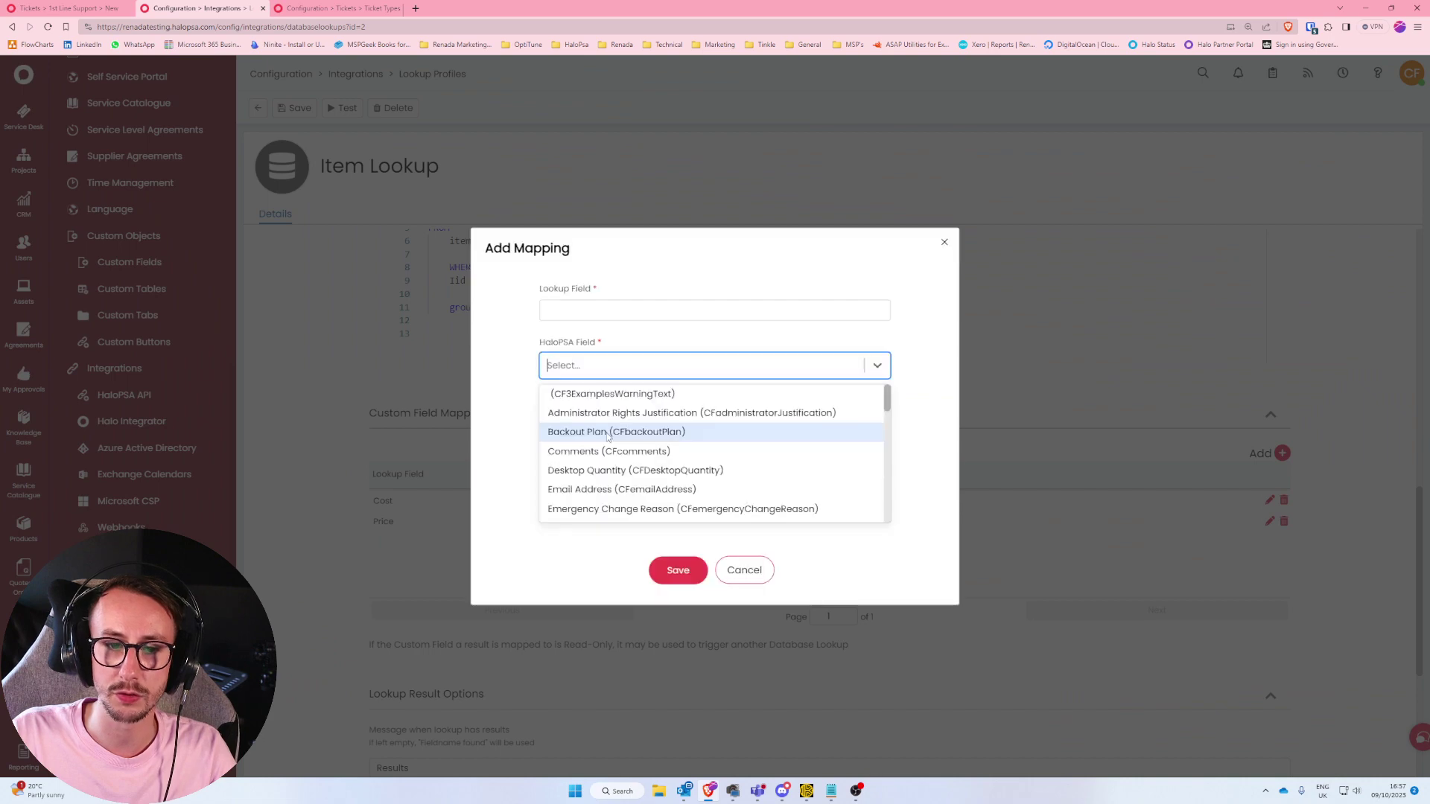
{"action": "type", "text": "cftot"}
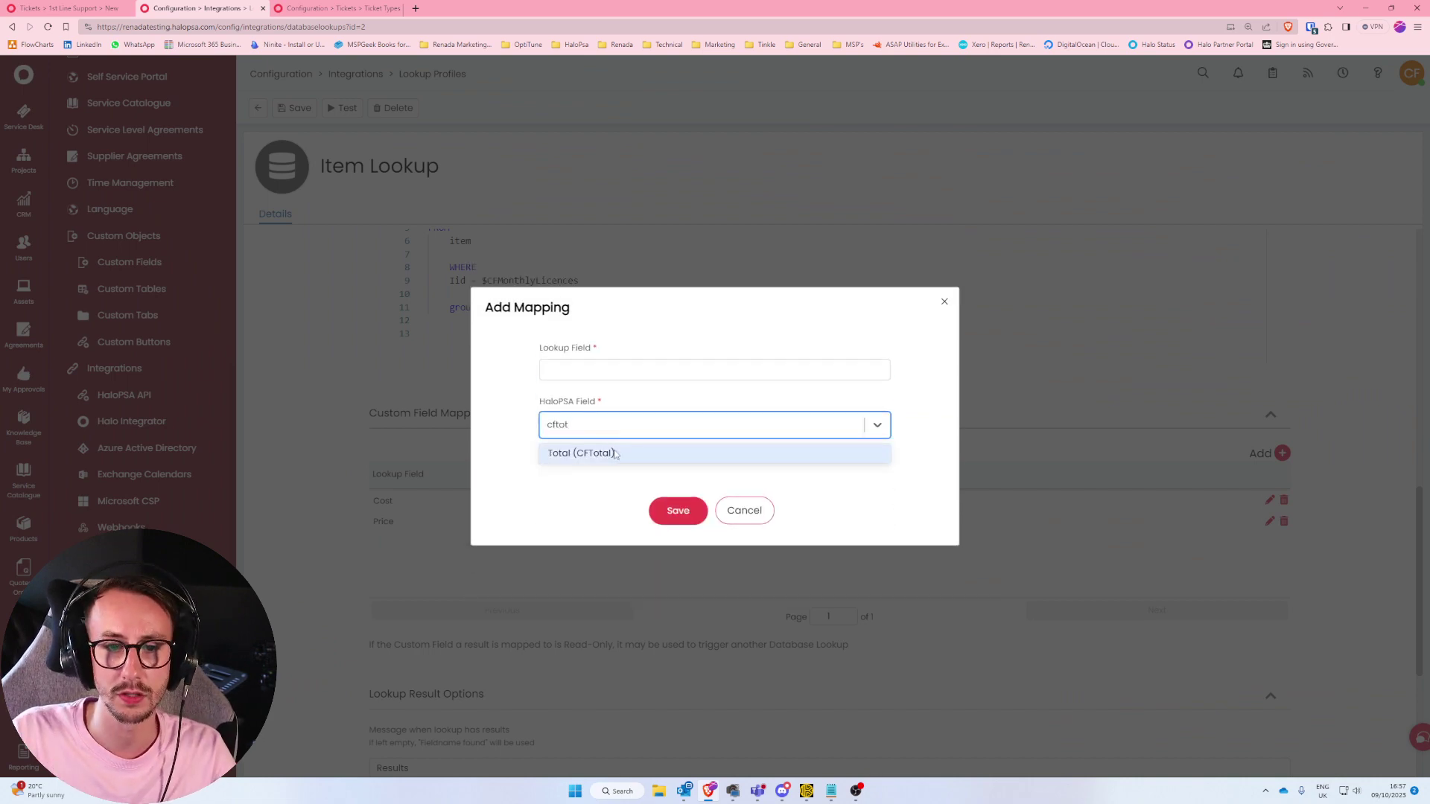
{"action": "left_click", "coordinate": [589, 453]}
{"action": "left_click", "coordinate": [600, 379]}
{"action": "type", "text": "Total"}
{"action": "left_click", "coordinate": [679, 499]}
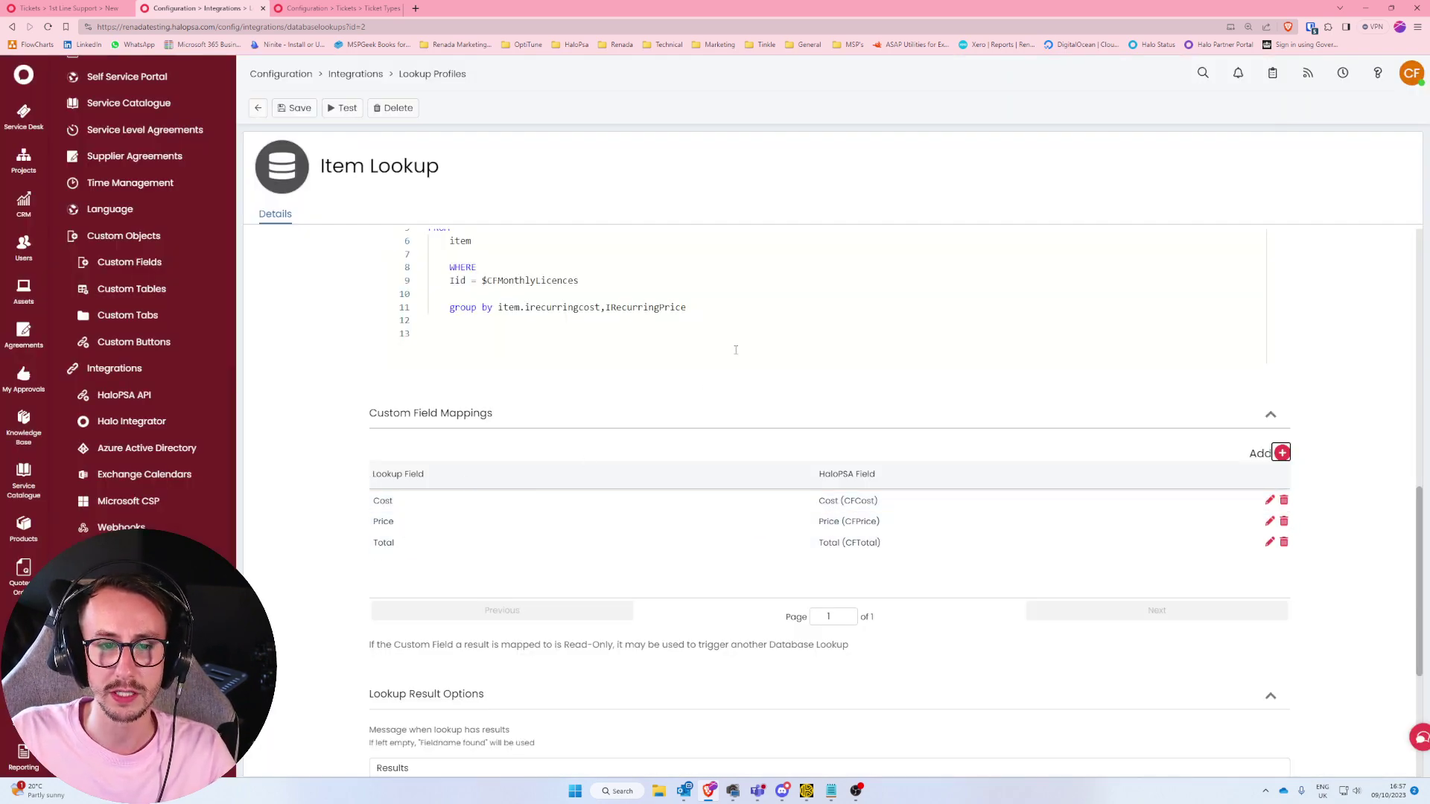
Review the Total alias and the Cost, Price and Total mappings, then save the Item Lookup.
{"action": "scroll", "coordinate": [670, 335], "scroll_direction": "up", "scroll_amount": 2}
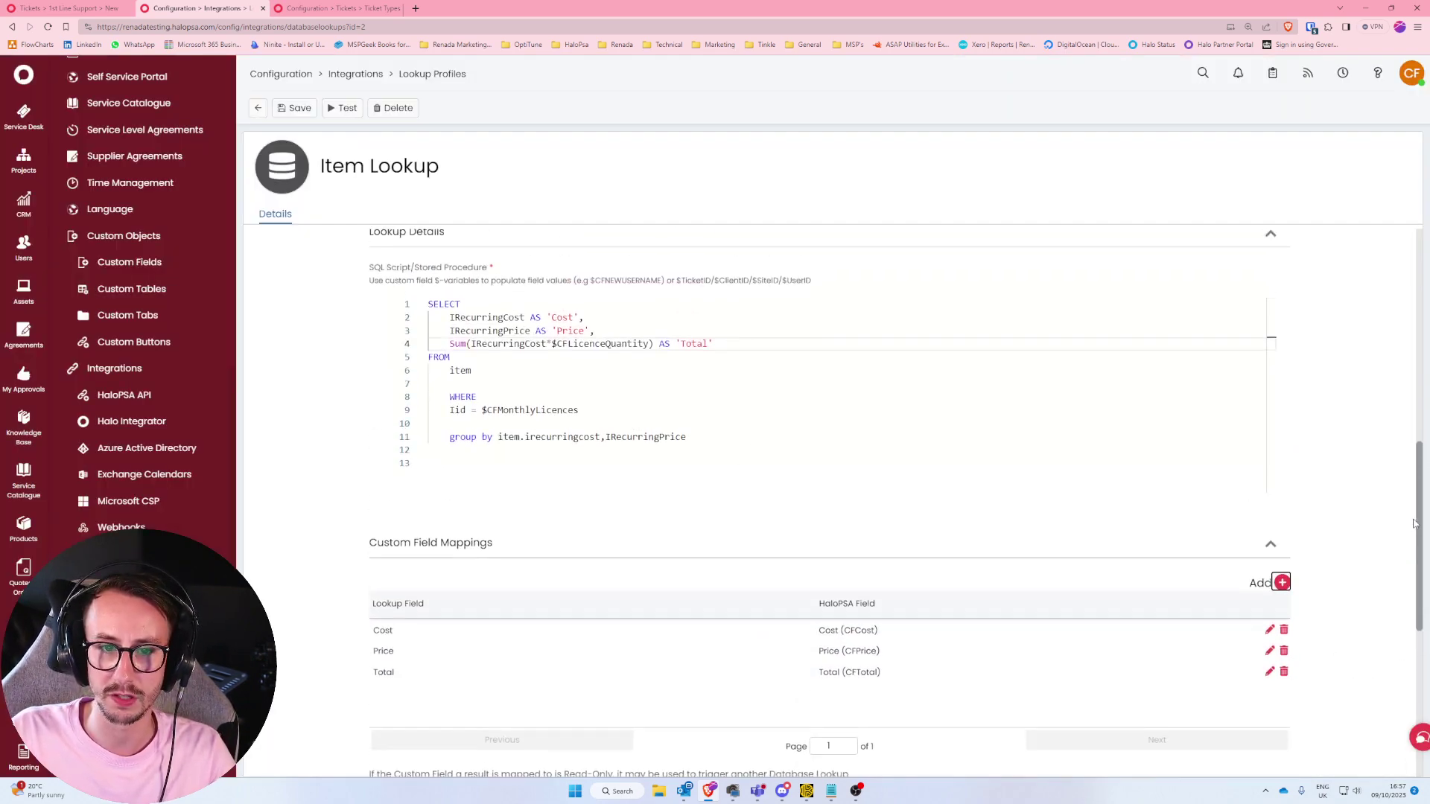
{"action": "double_click", "coordinate": [693, 344]}
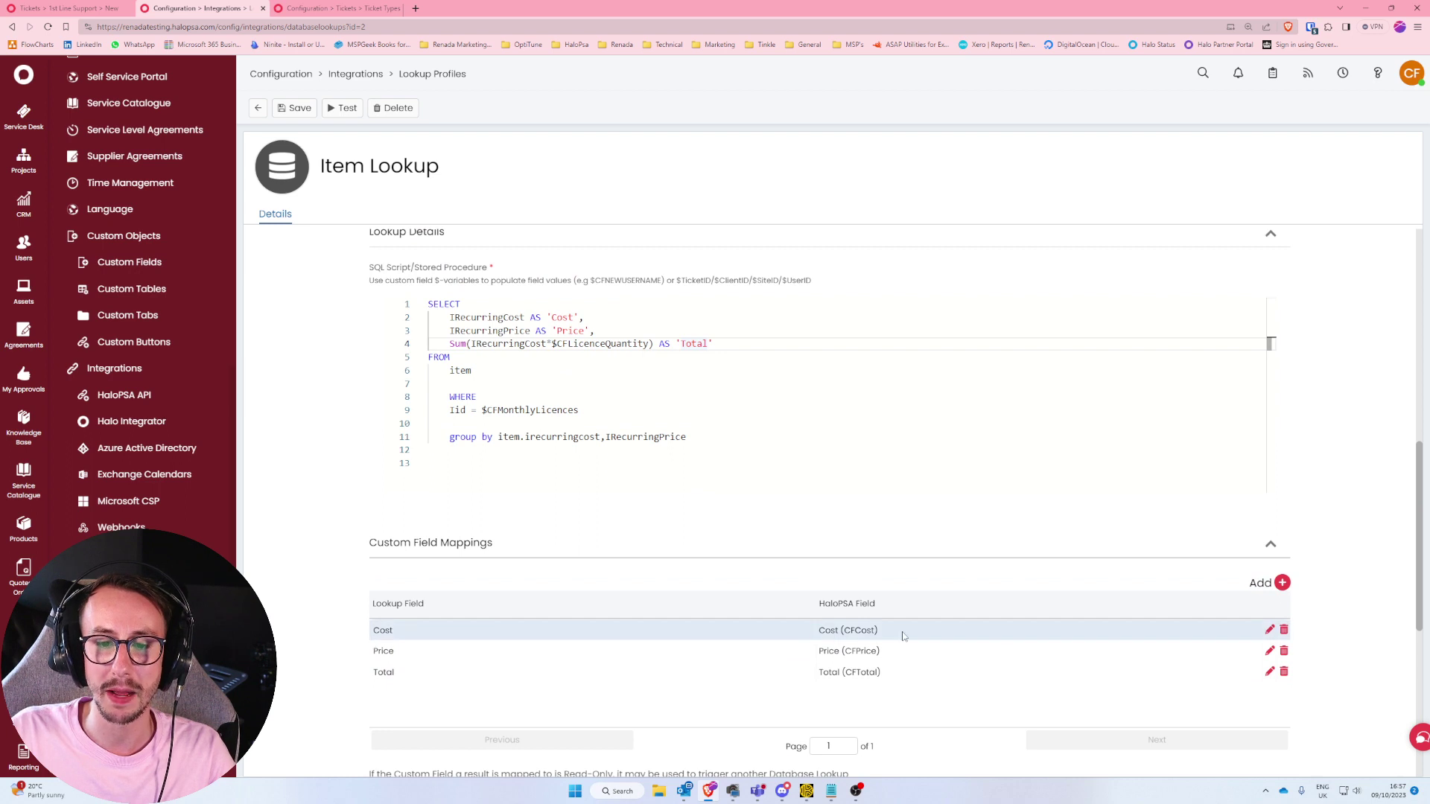
{"action": "triple_click", "coordinate": [817, 631]}
{"action": "triple_click", "coordinate": [812, 652]}
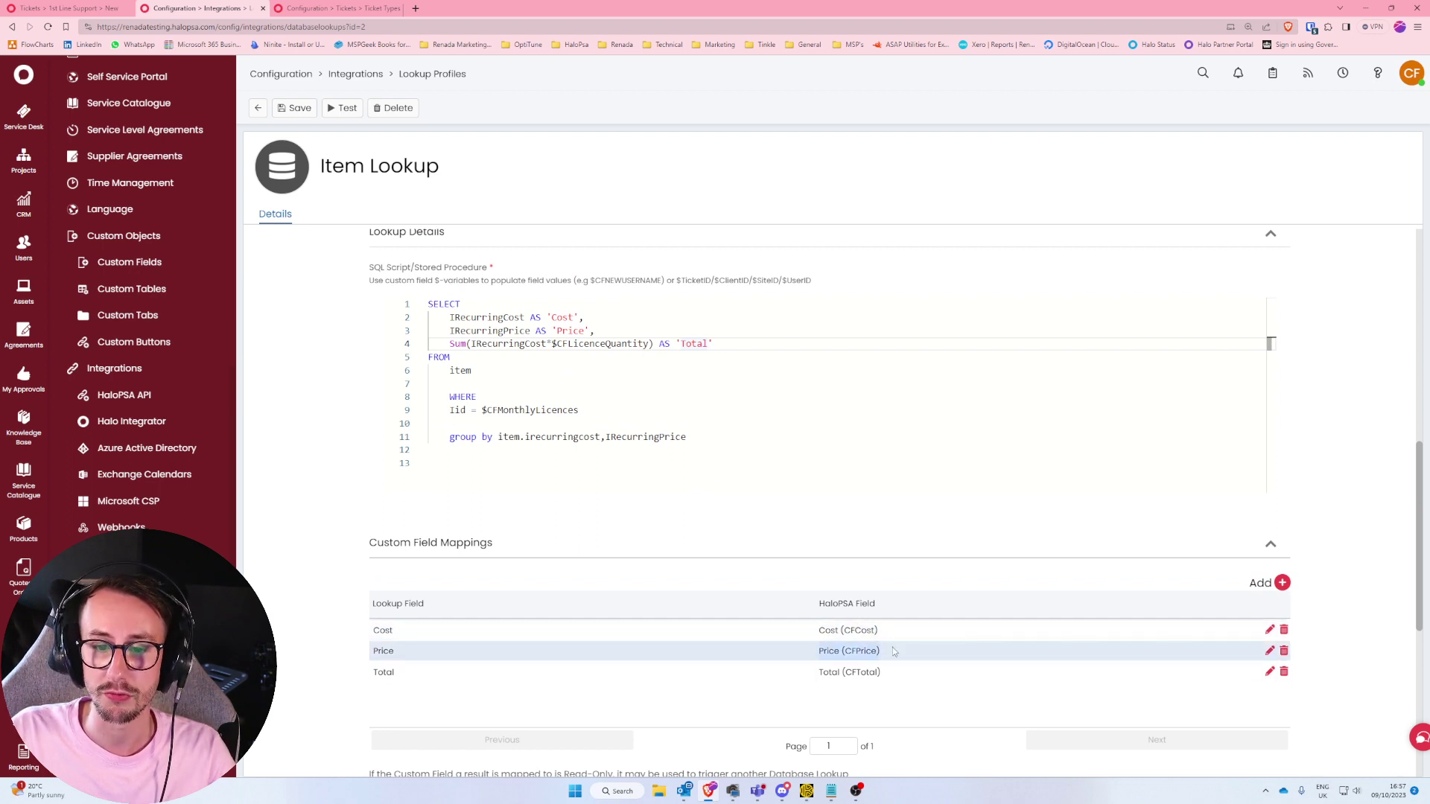
{"action": "left_click_drag", "start_coordinate": [820, 673], "coordinate": [895, 680]}
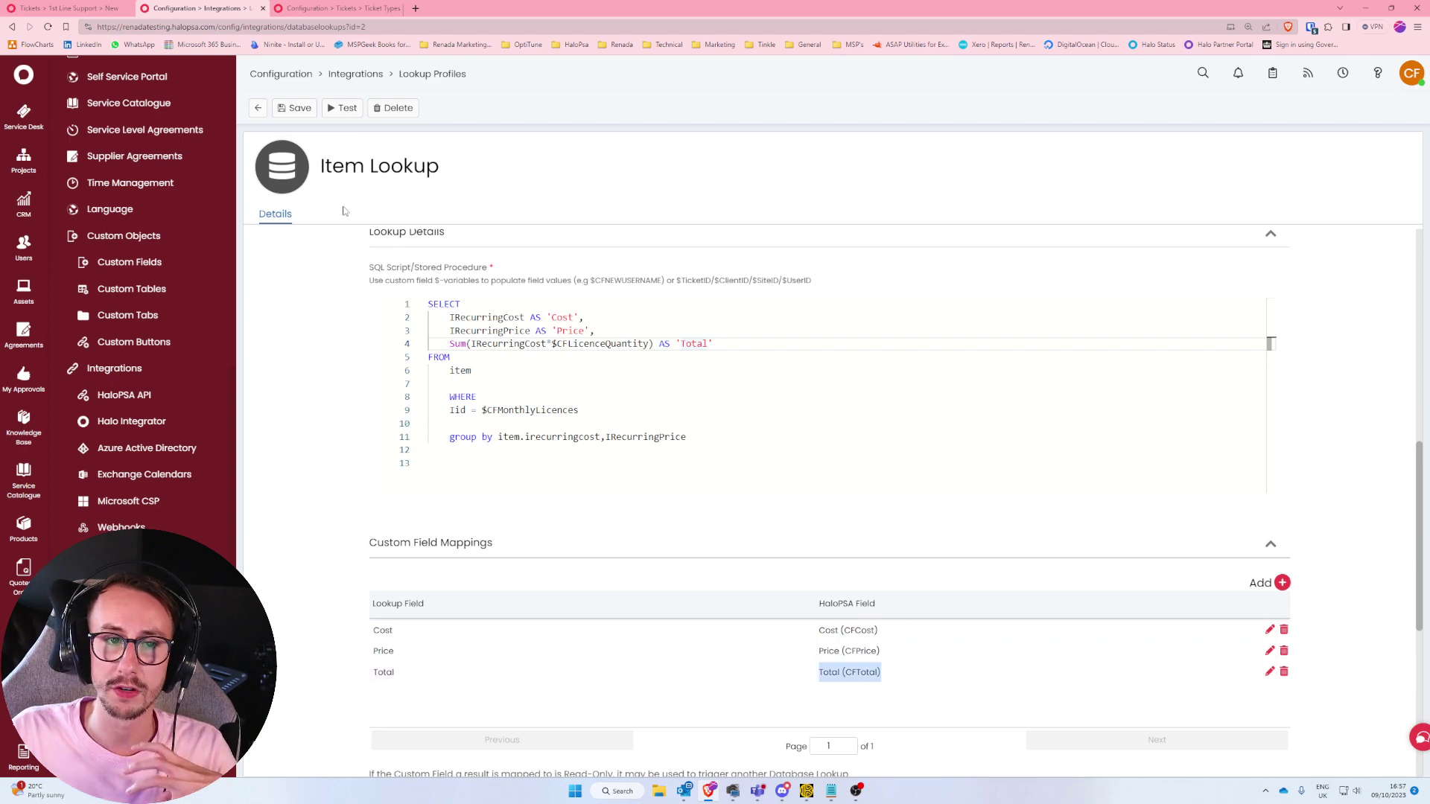
{"action": "left_click", "coordinate": [294, 108]}
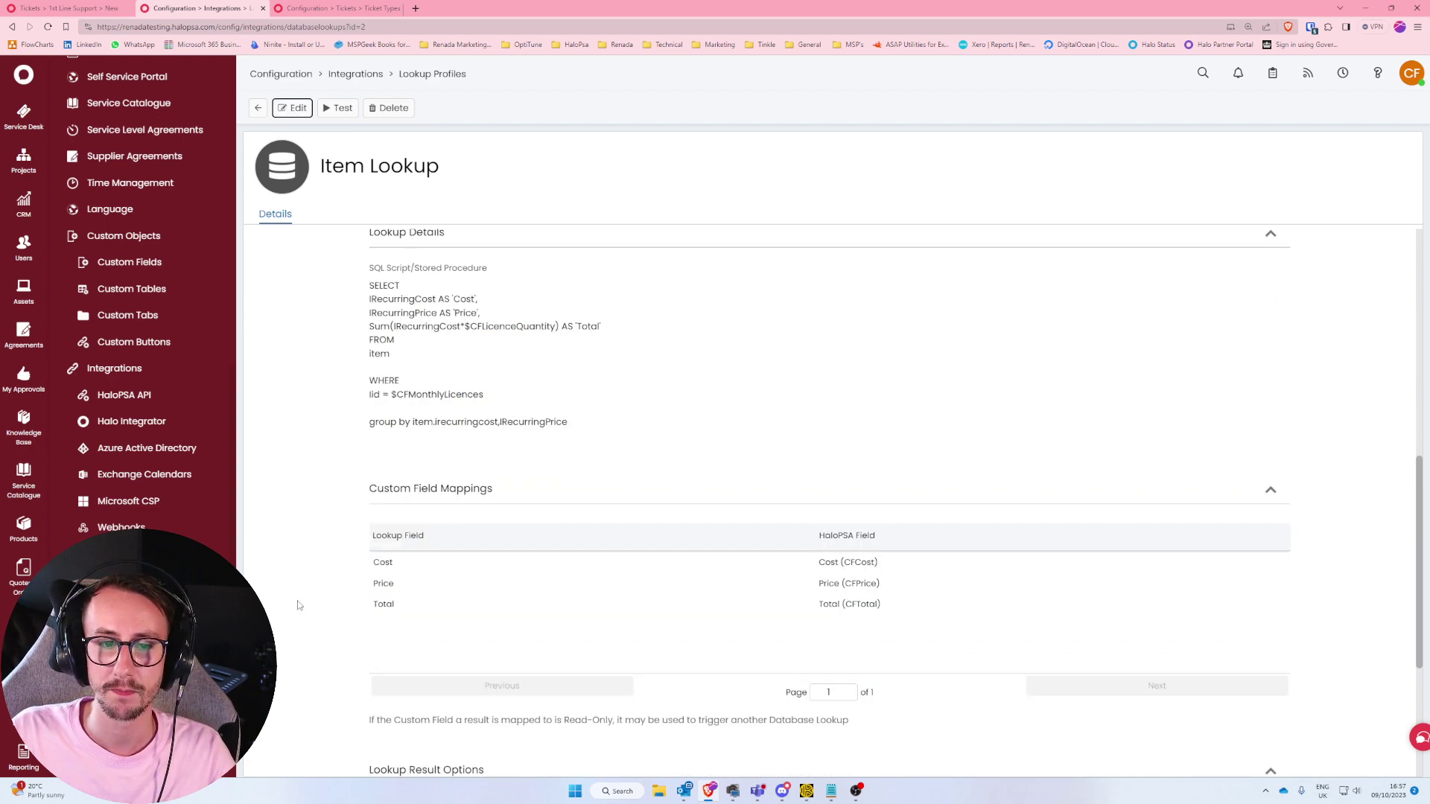
{"action": "left_click", "coordinate": [304, 9]}
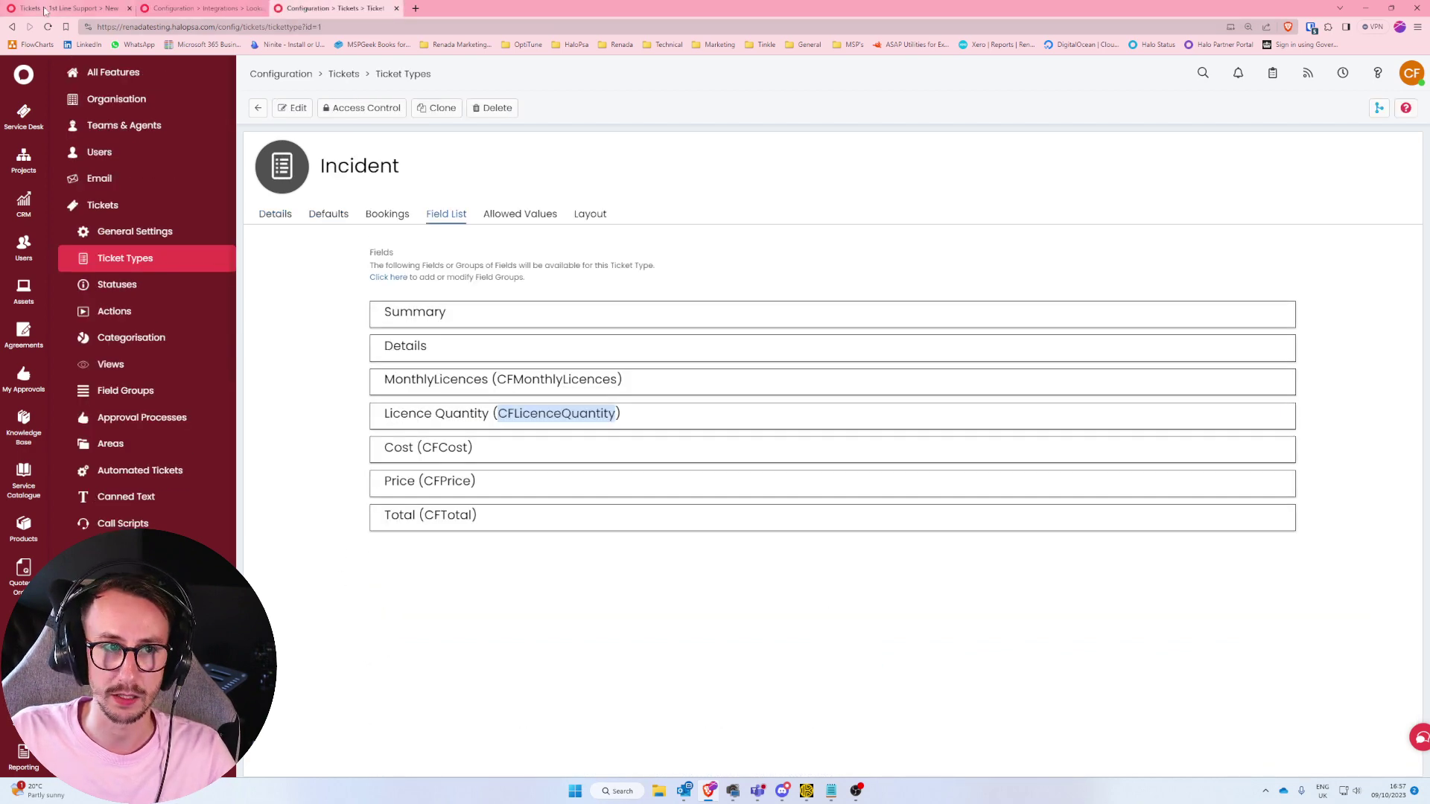
Reload the new ticket, set end-user General User, MonthlyLicences Youtube Item and Licence Quantity 5.
{"action": "left_click", "coordinate": [67, 8]}
{"action": "key", "text": "F5"}
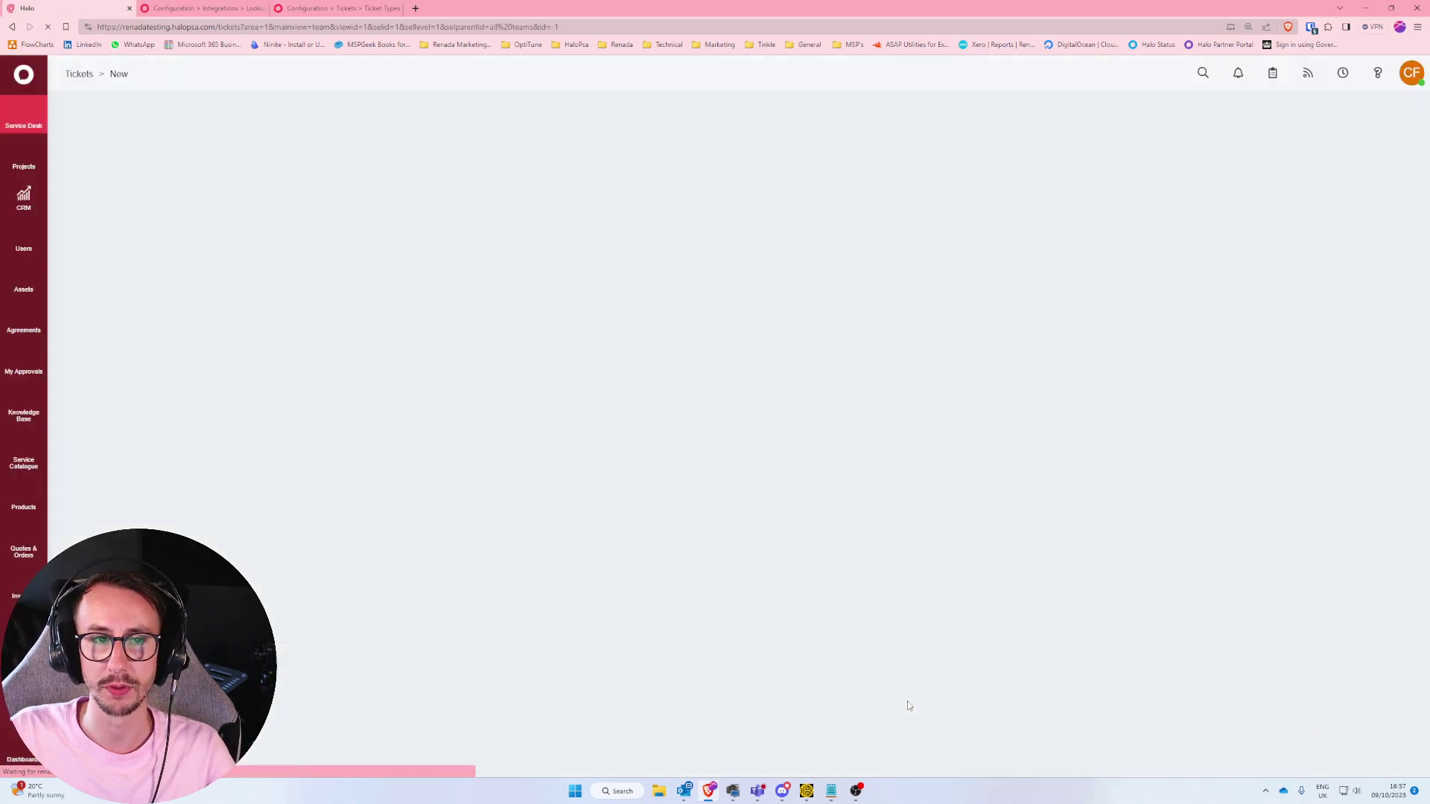
{"action": "type", "text": "ge"}
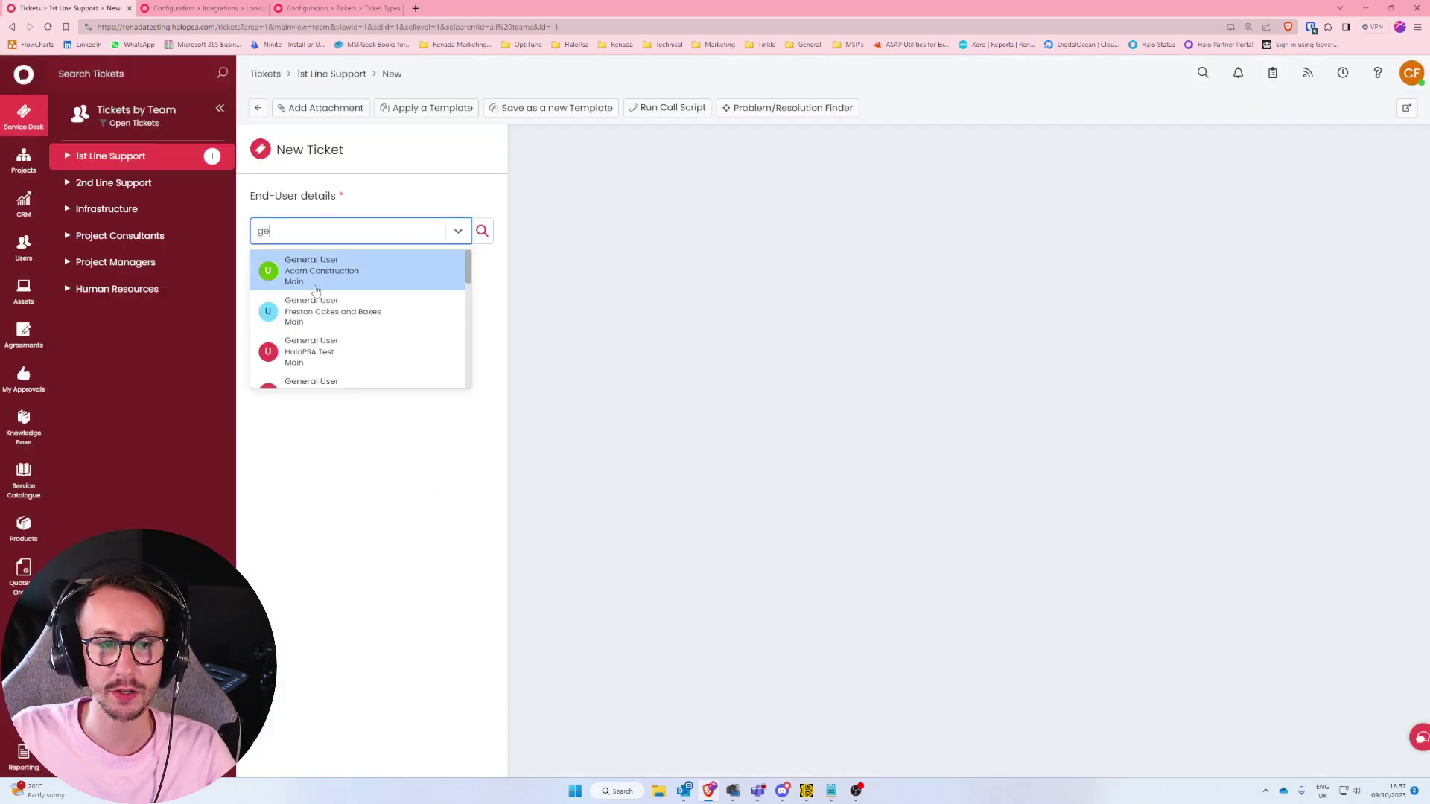
{"action": "left_click", "coordinate": [314, 278]}
{"action": "left_click", "coordinate": [668, 632]}
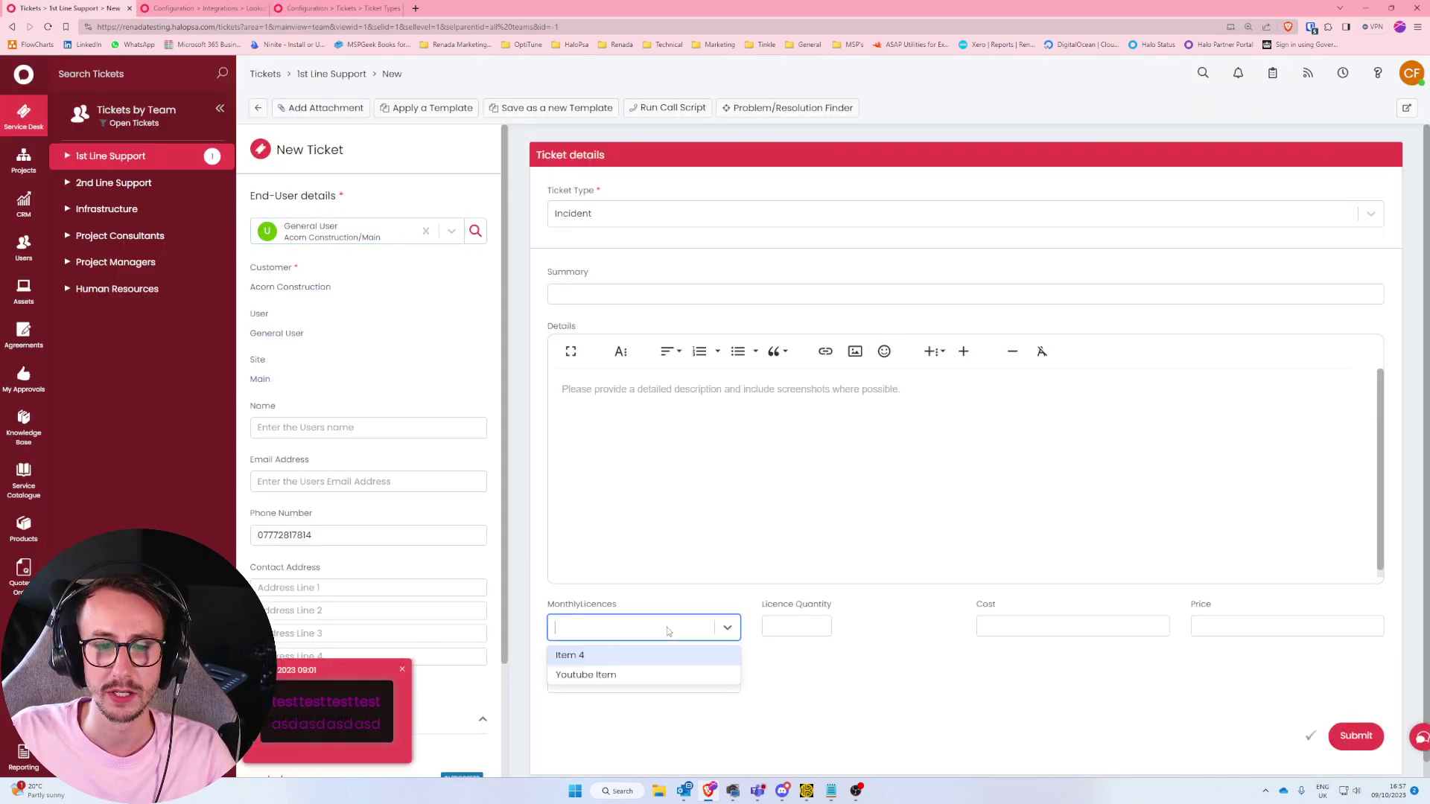
{"action": "left_click", "coordinate": [628, 681]}
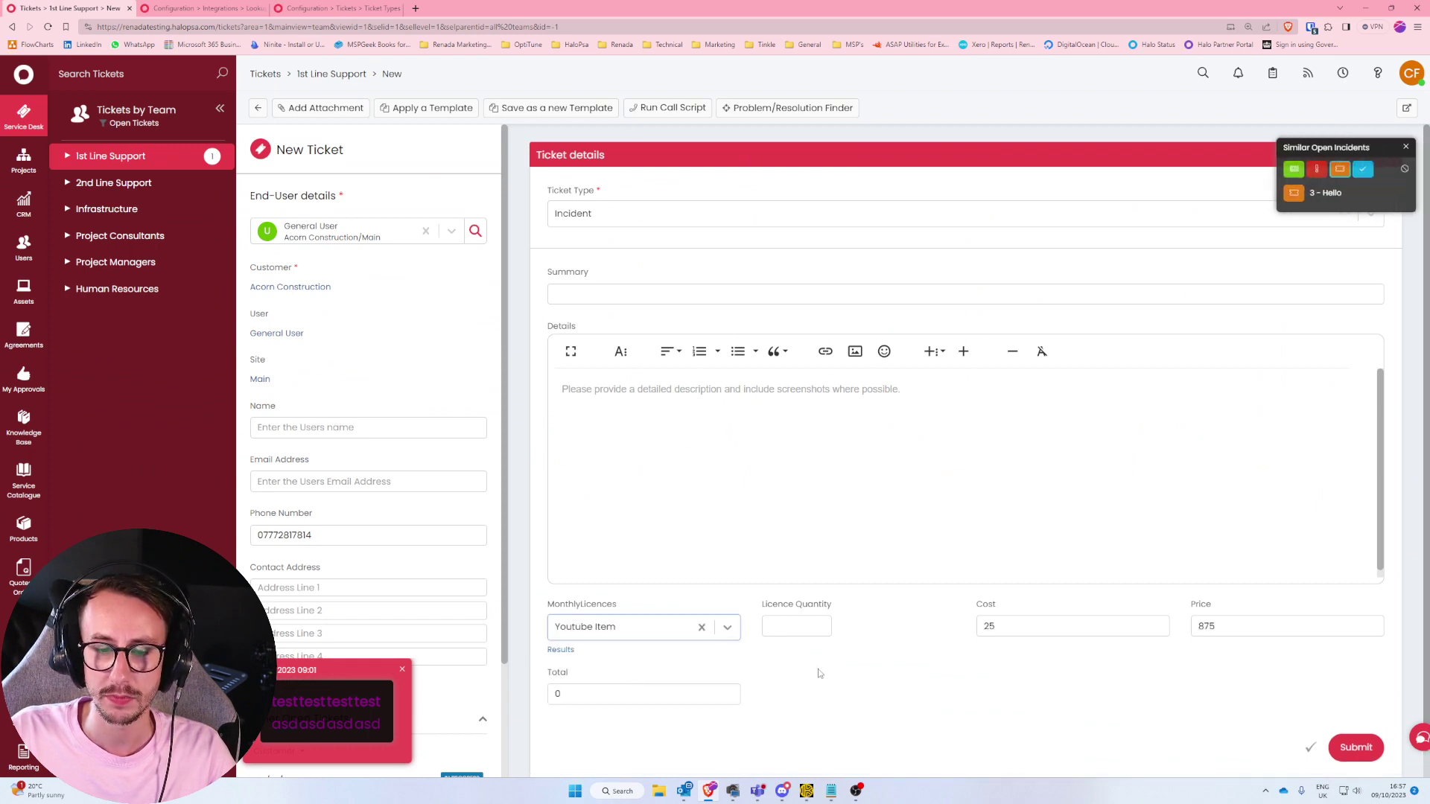
{"action": "left_click", "coordinate": [792, 624]}
{"action": "type", "text": "5"}
Switch MonthlyLicences between Item 4 and Youtube Item to check the auto-filled Cost, Price and Total.
{"action": "left_click", "coordinate": [648, 629]}
{"action": "left_click", "coordinate": [588, 674]}
{"action": "left_click", "coordinate": [599, 632]}
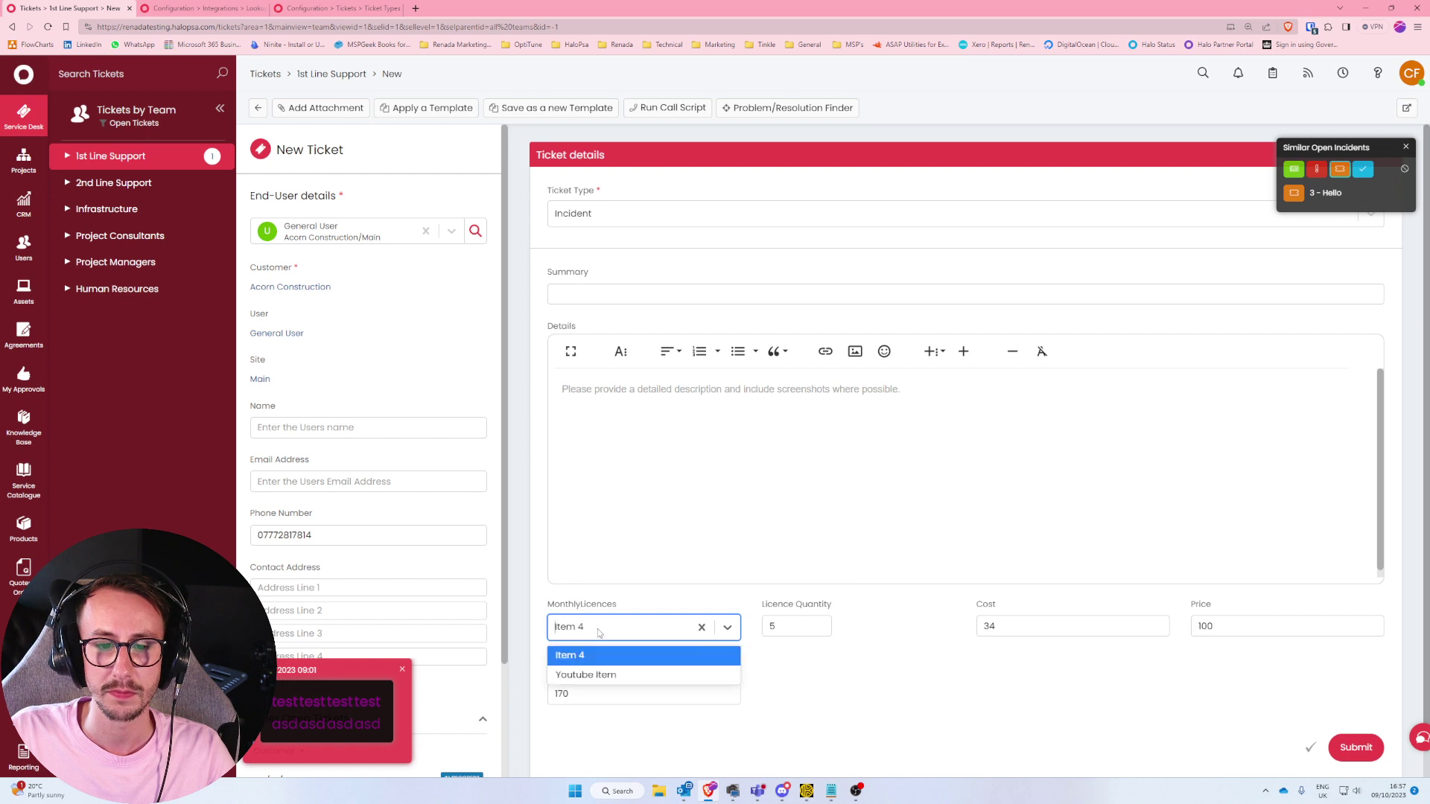
{"action": "left_click", "coordinate": [601, 676]}
{"action": "double_click", "coordinate": [574, 679]}
{"action": "left_click", "coordinate": [815, 628]}
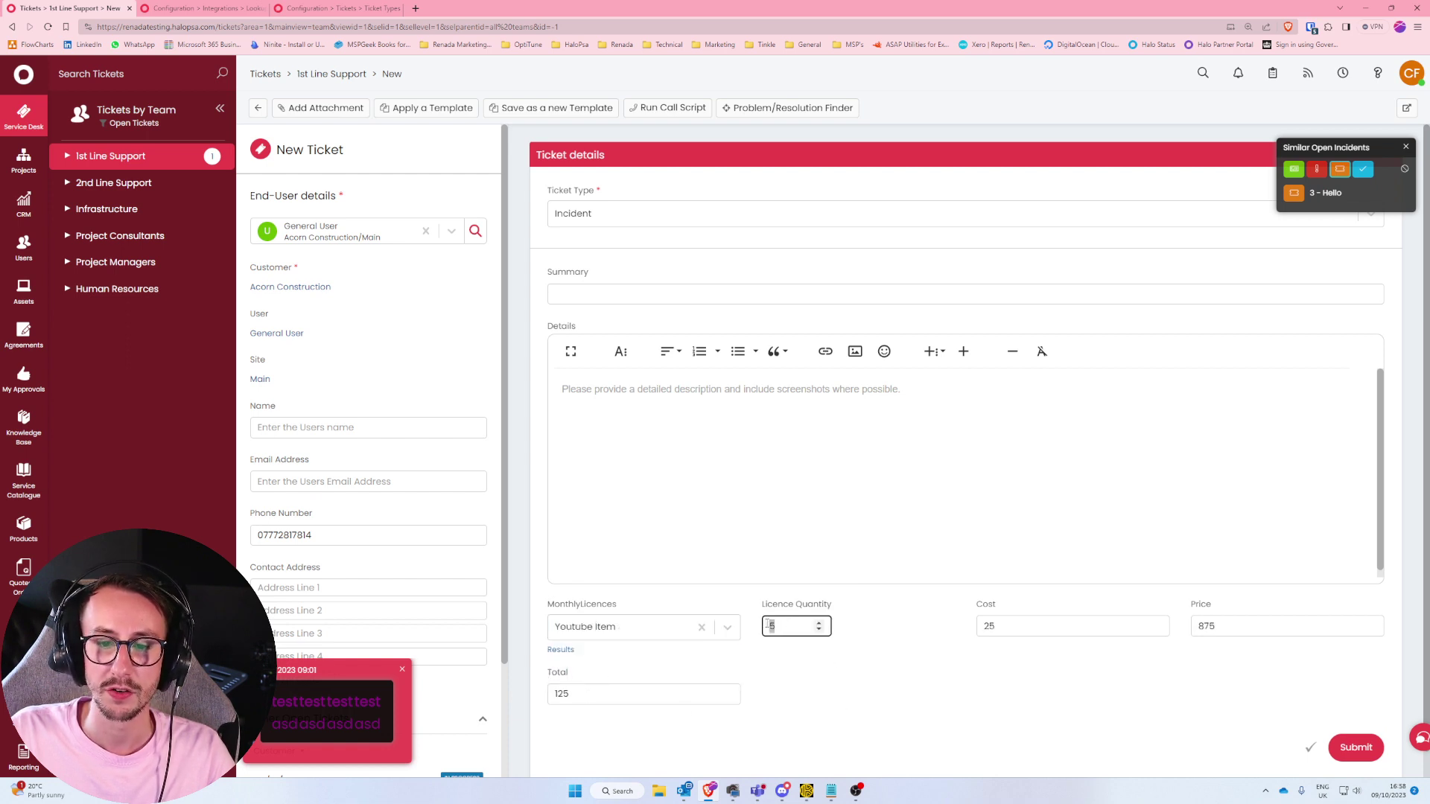
{"action": "left_click", "coordinate": [1029, 630]}
{"action": "left_click", "coordinate": [940, 719]}
{"action": "left_click", "coordinate": [619, 634]}
{"action": "left_click", "coordinate": [613, 664]}
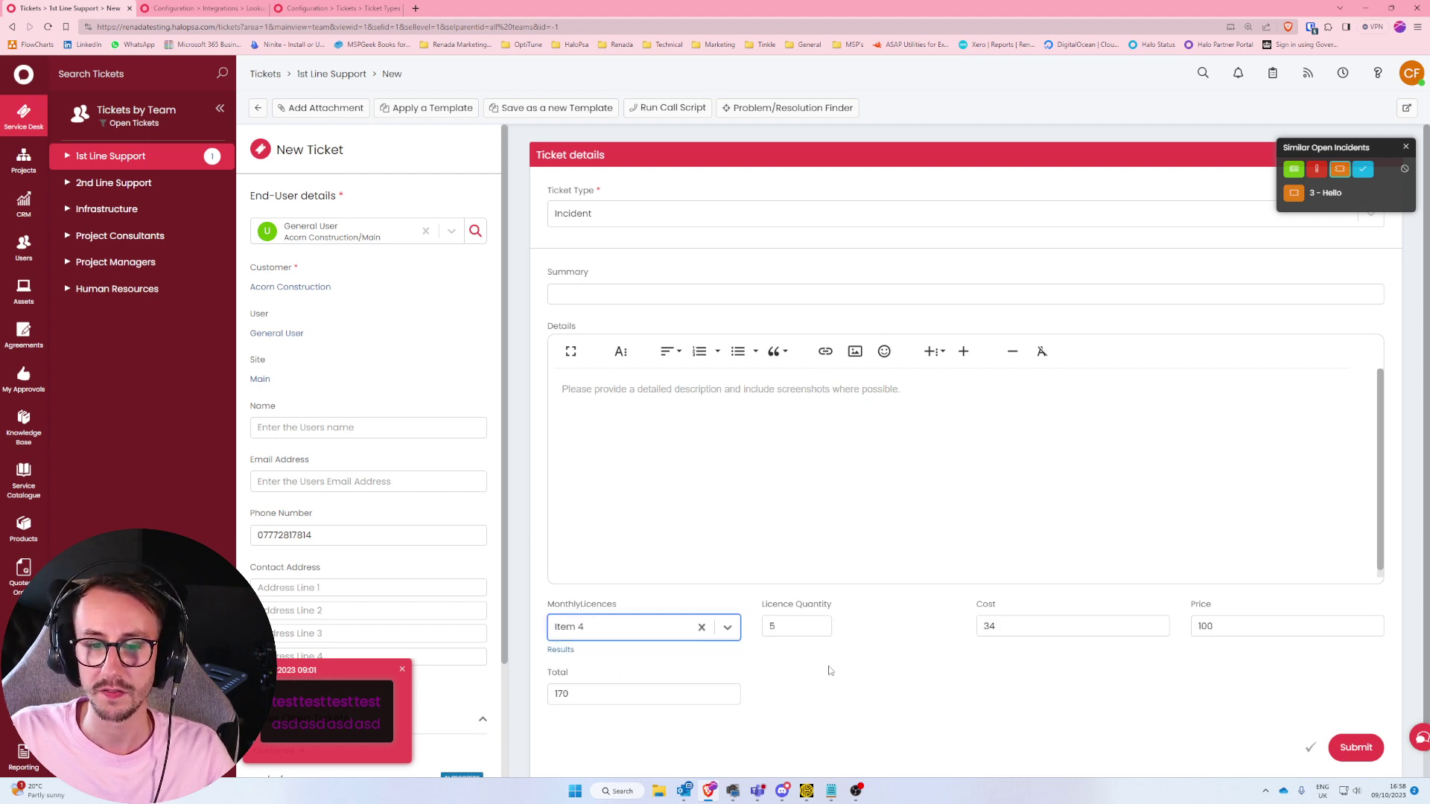
{"action": "left_click", "coordinate": [1041, 631]}
Launch the Calculator to check the total, then close it and the similar incidents popup.
{"action": "key", "text": "super"}
{"action": "type", "text": "calc"}
{"action": "key", "text": "Return"}
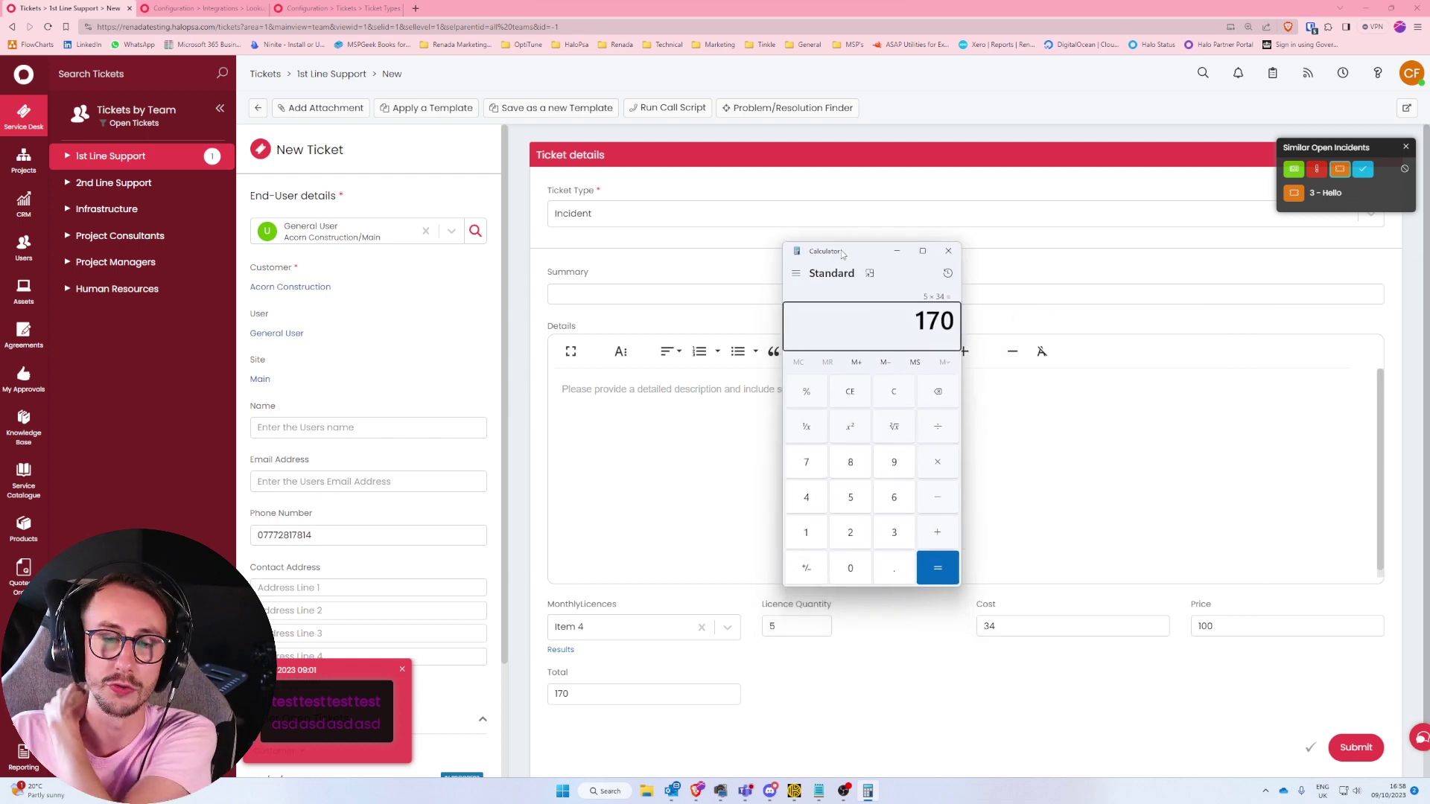
{"action": "left_click", "coordinate": [948, 251]}
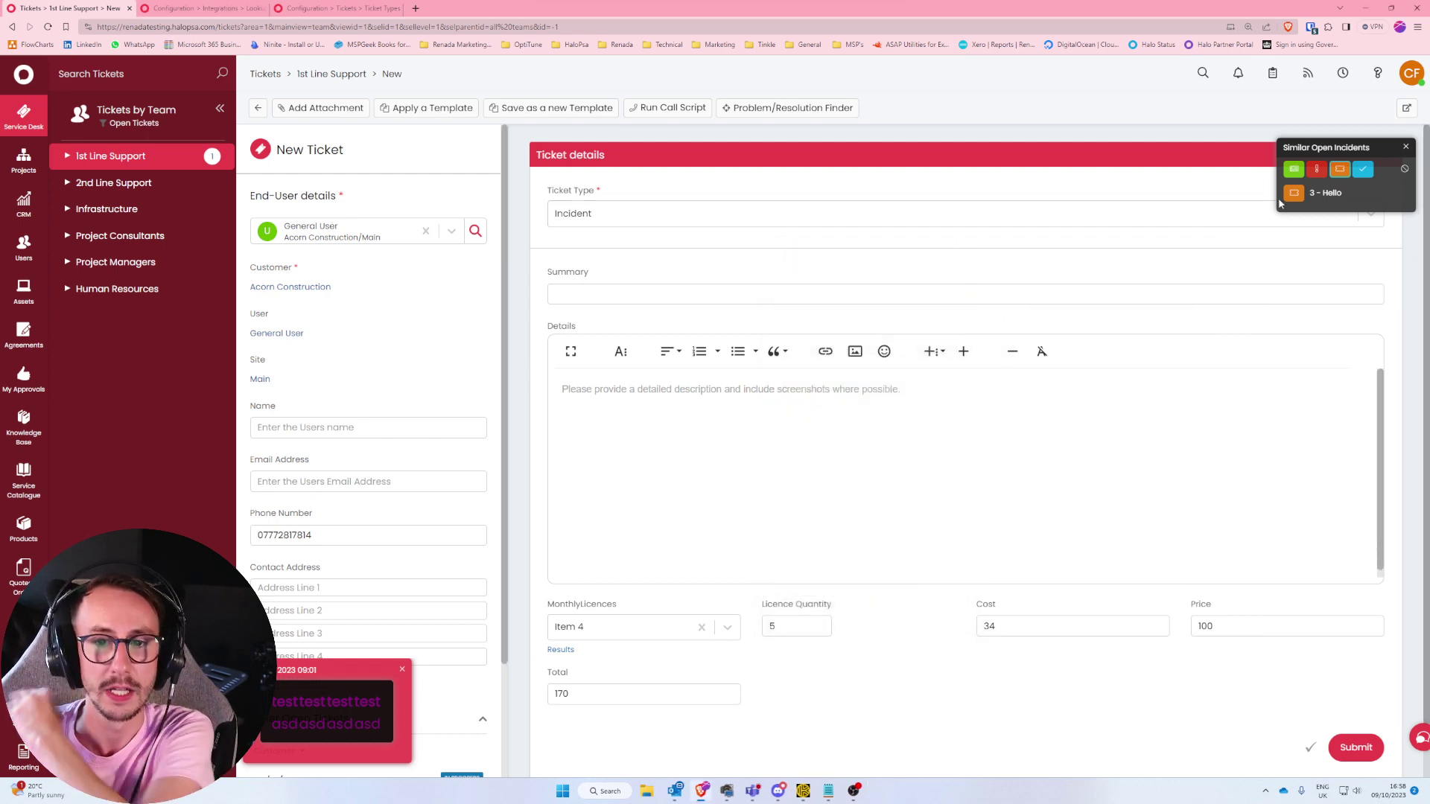
{"action": "left_click", "coordinate": [1405, 148]}
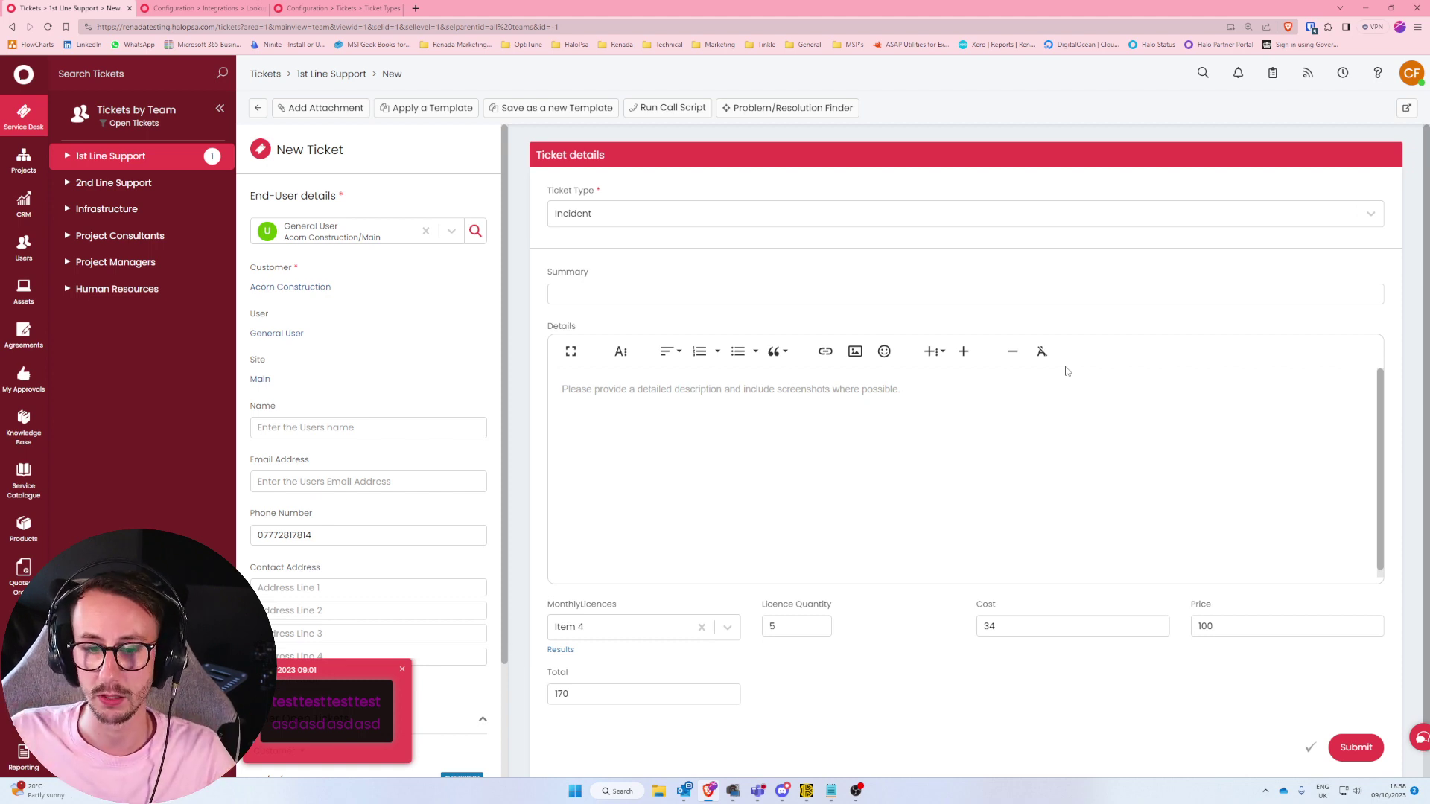
Reselect Youtube Item for MonthlyLicences and return to the Licence Quantity value.
{"action": "double_click", "coordinate": [772, 626]}
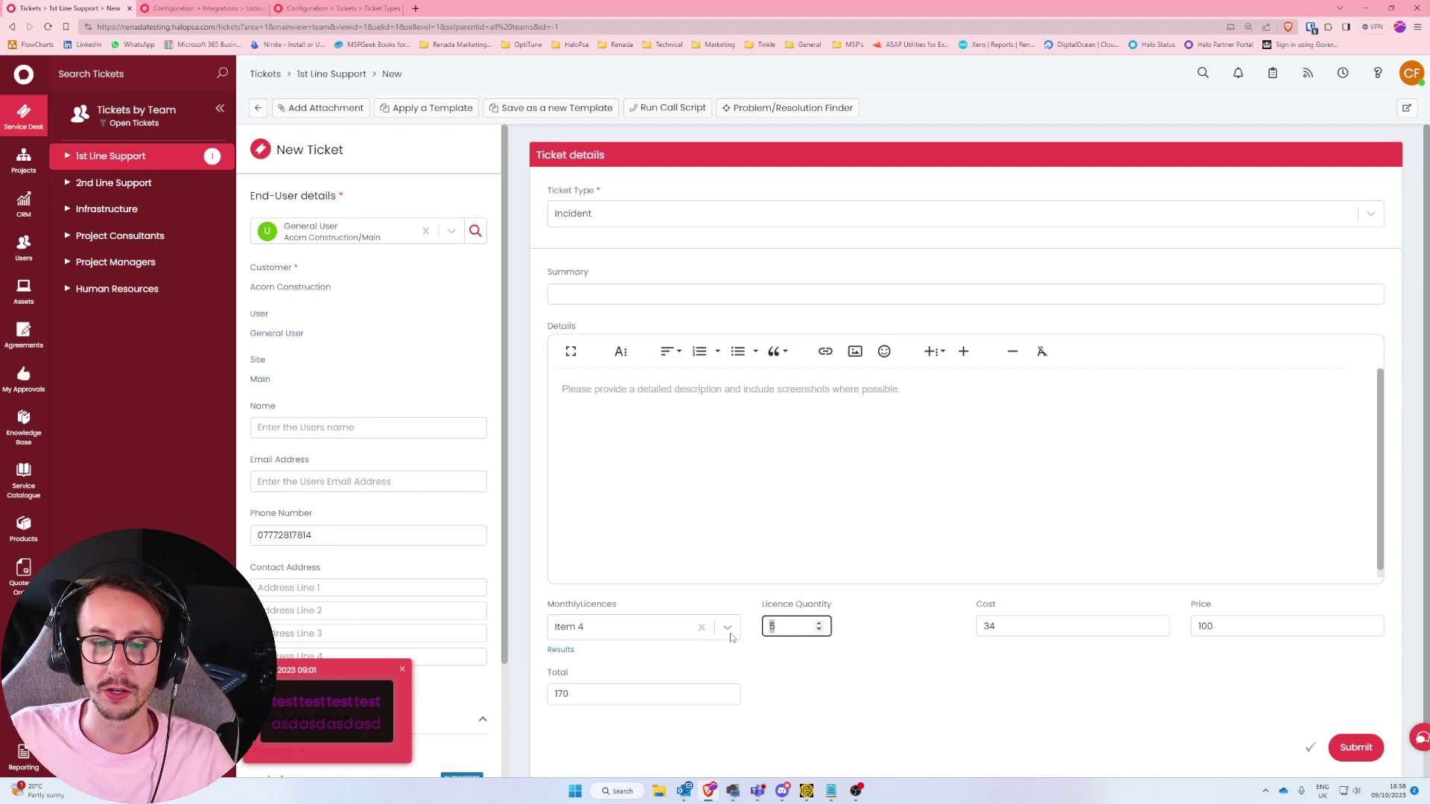
{"action": "left_click", "coordinate": [597, 629]}
{"action": "left_click", "coordinate": [586, 670]}
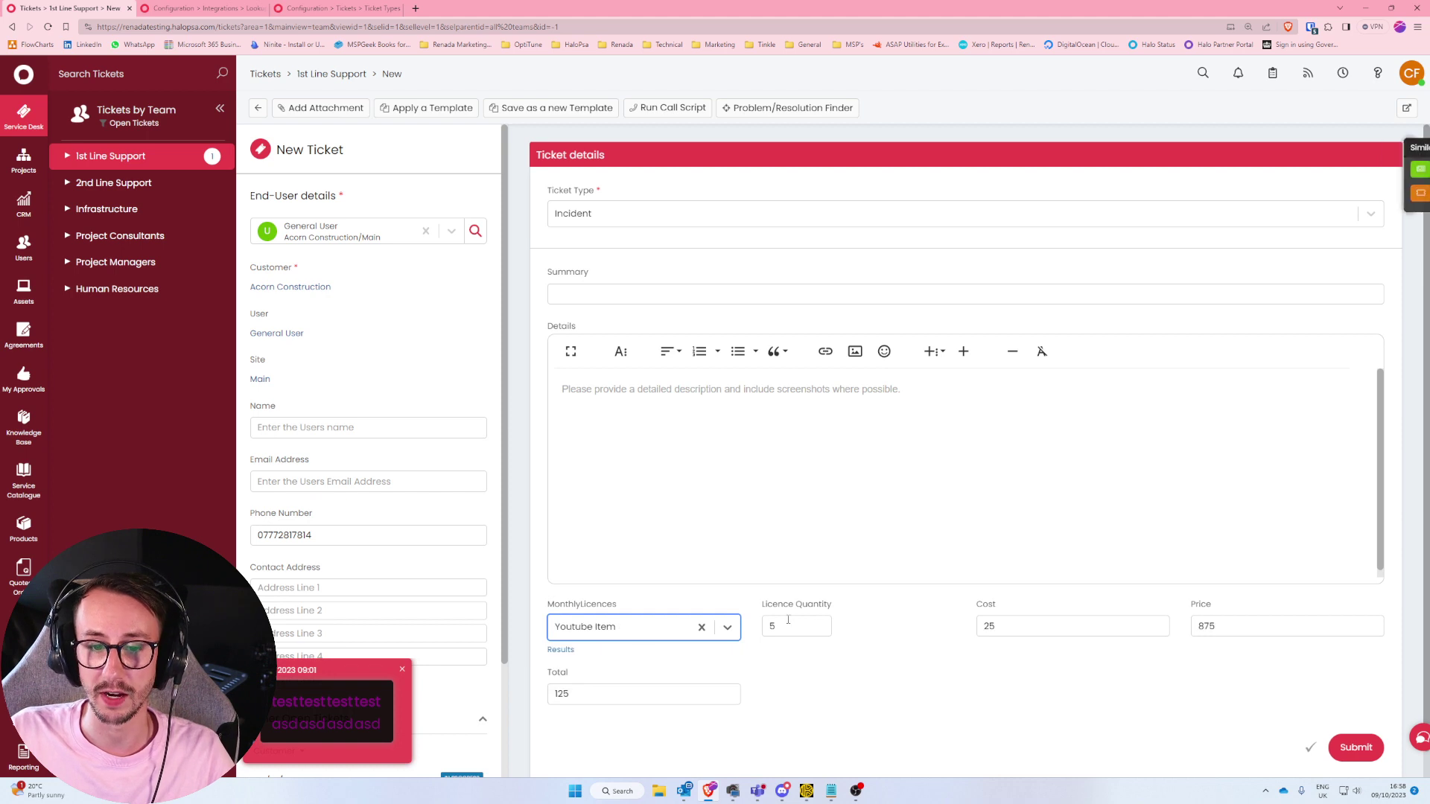
{"action": "key", "text": "Tab"}
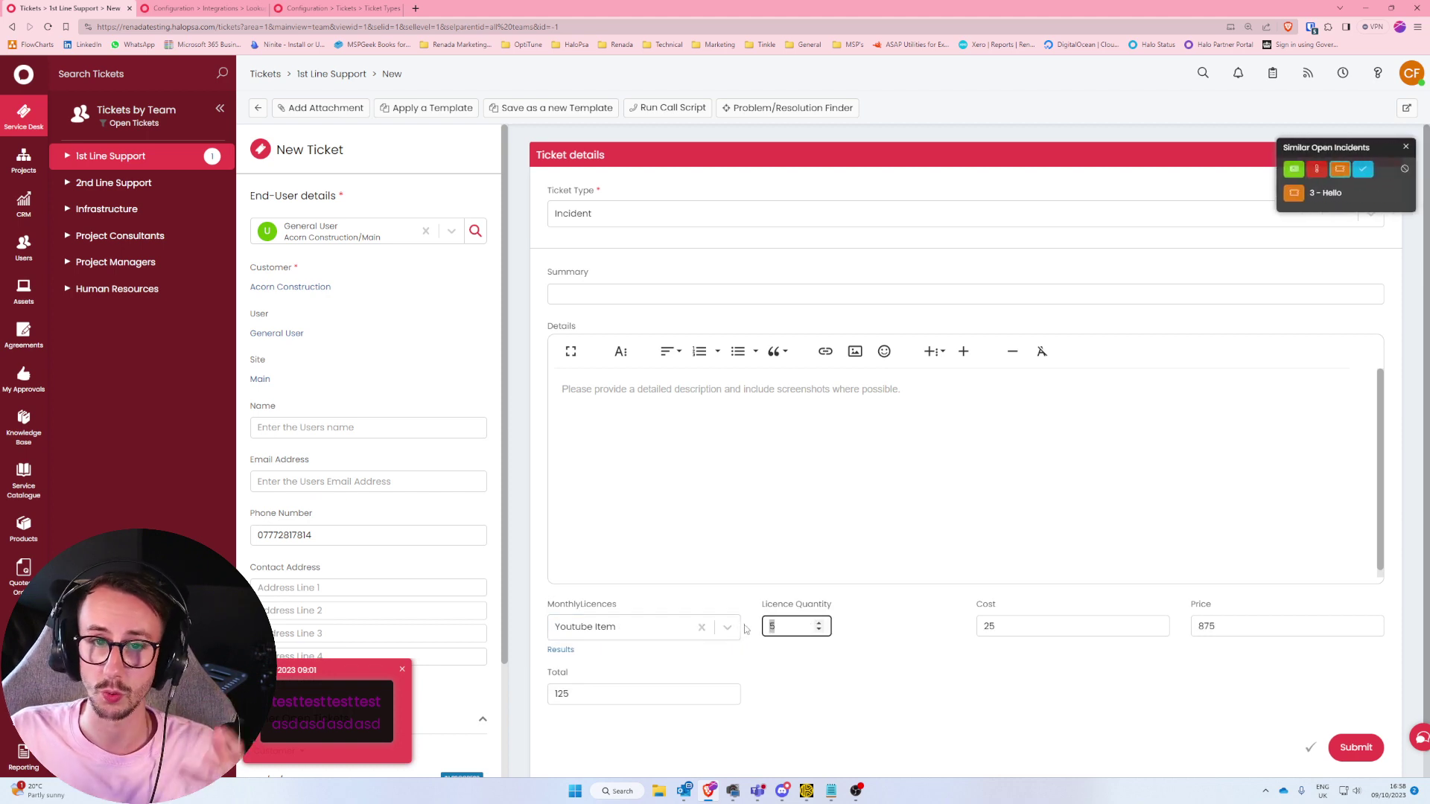
Edit the Item Lookup profile and remove its MonthlyLicences trigger field.
{"action": "left_click", "coordinate": [224, 7]}
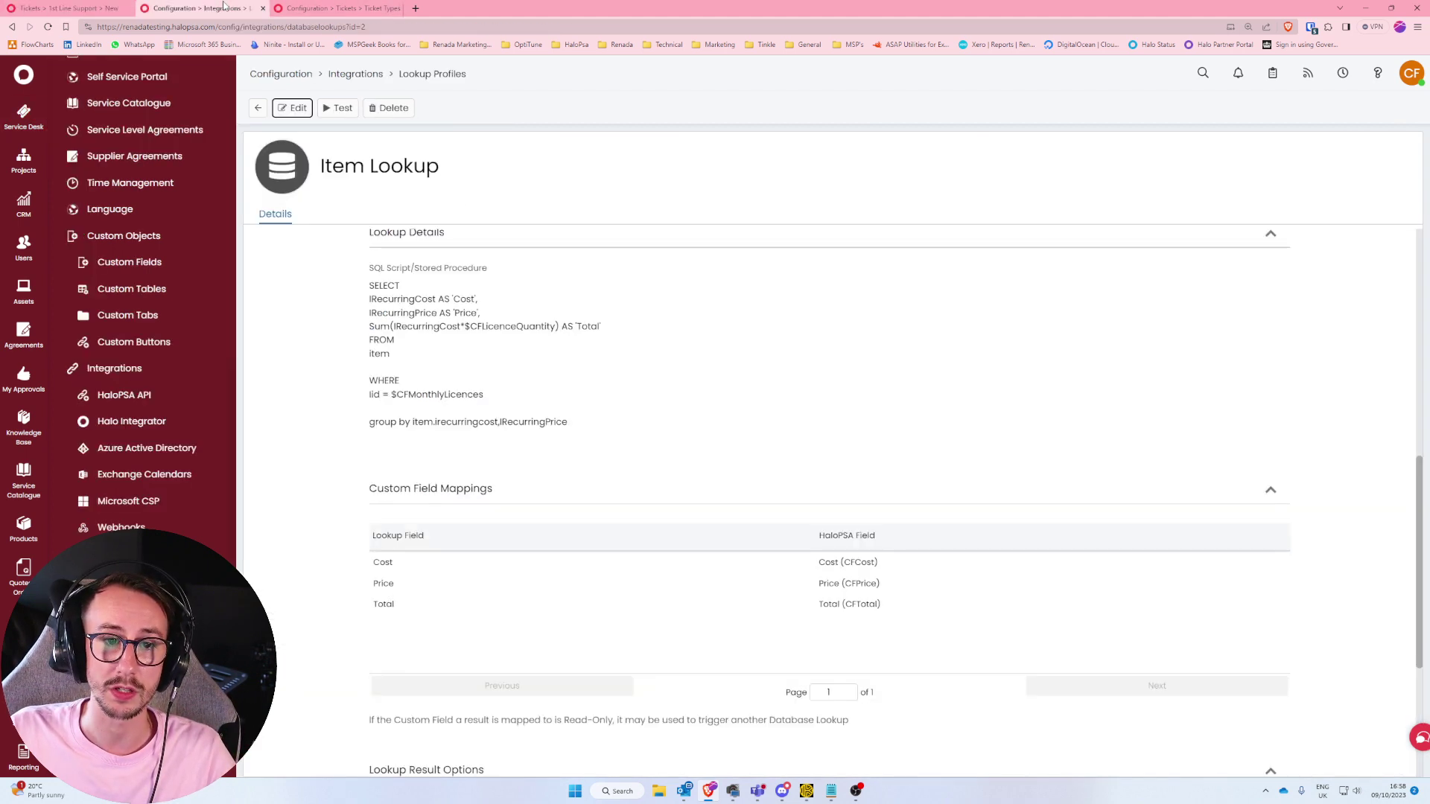
{"action": "scroll", "coordinate": [458, 404], "scroll_direction": "up", "scroll_amount": 6}
{"action": "left_click", "coordinate": [292, 108]}
{"action": "left_click_drag", "start_coordinate": [880, 542], "coordinate": [470, 518]}
{"action": "left_click", "coordinate": [1283, 525]}
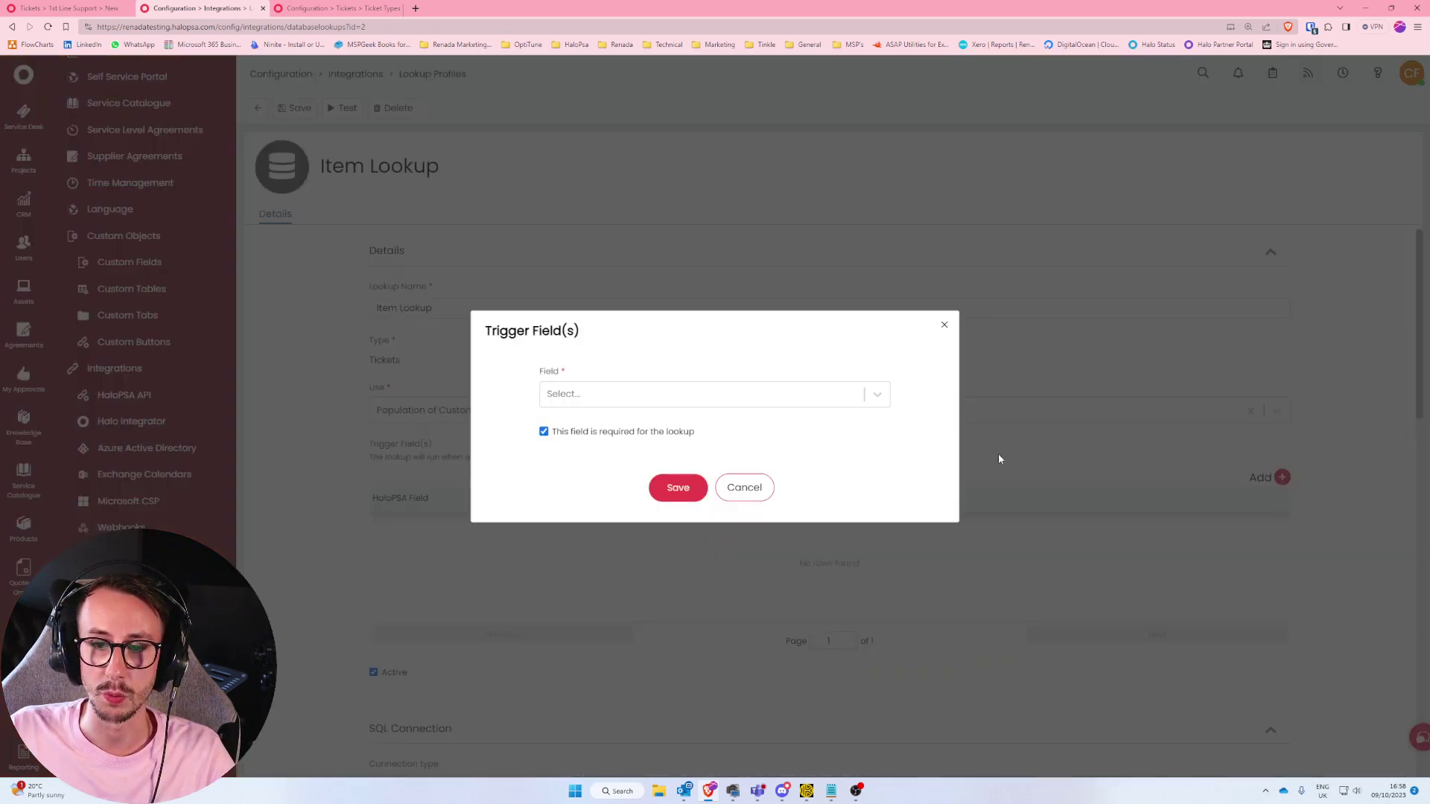
Add Licence Quantity as the trigger field and save the Item Lookup profile.
{"action": "left_click", "coordinate": [759, 400]}
{"action": "type", "text": "q"}
{"action": "key", "text": "BackSpace"}
{"action": "type", "text": "cfqu"}
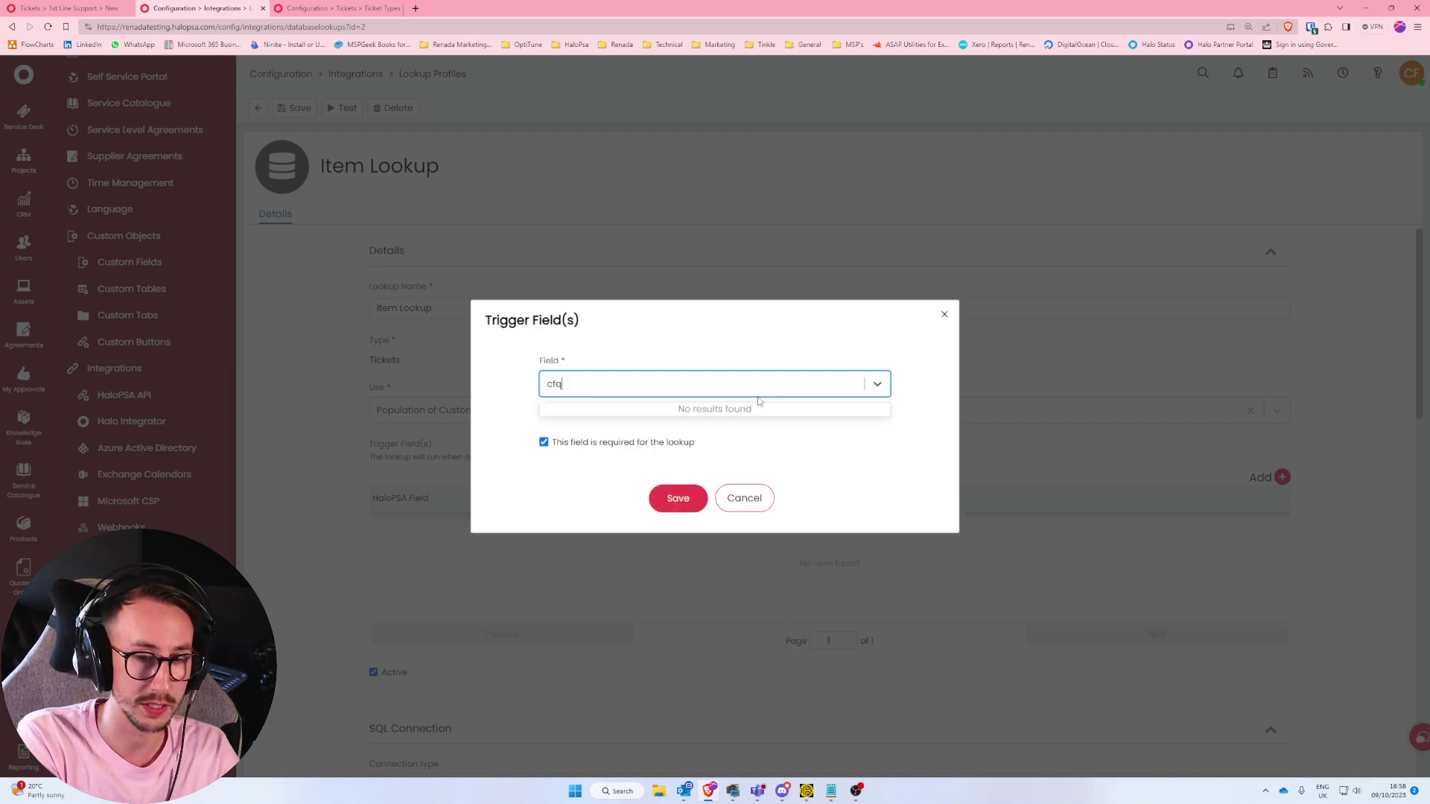
{"action": "key", "text": "BackSpace"}
{"action": "key", "text": "BackSpace"}
{"action": "key", "text": "BackSpace"}
{"action": "type", "text": "quan"}
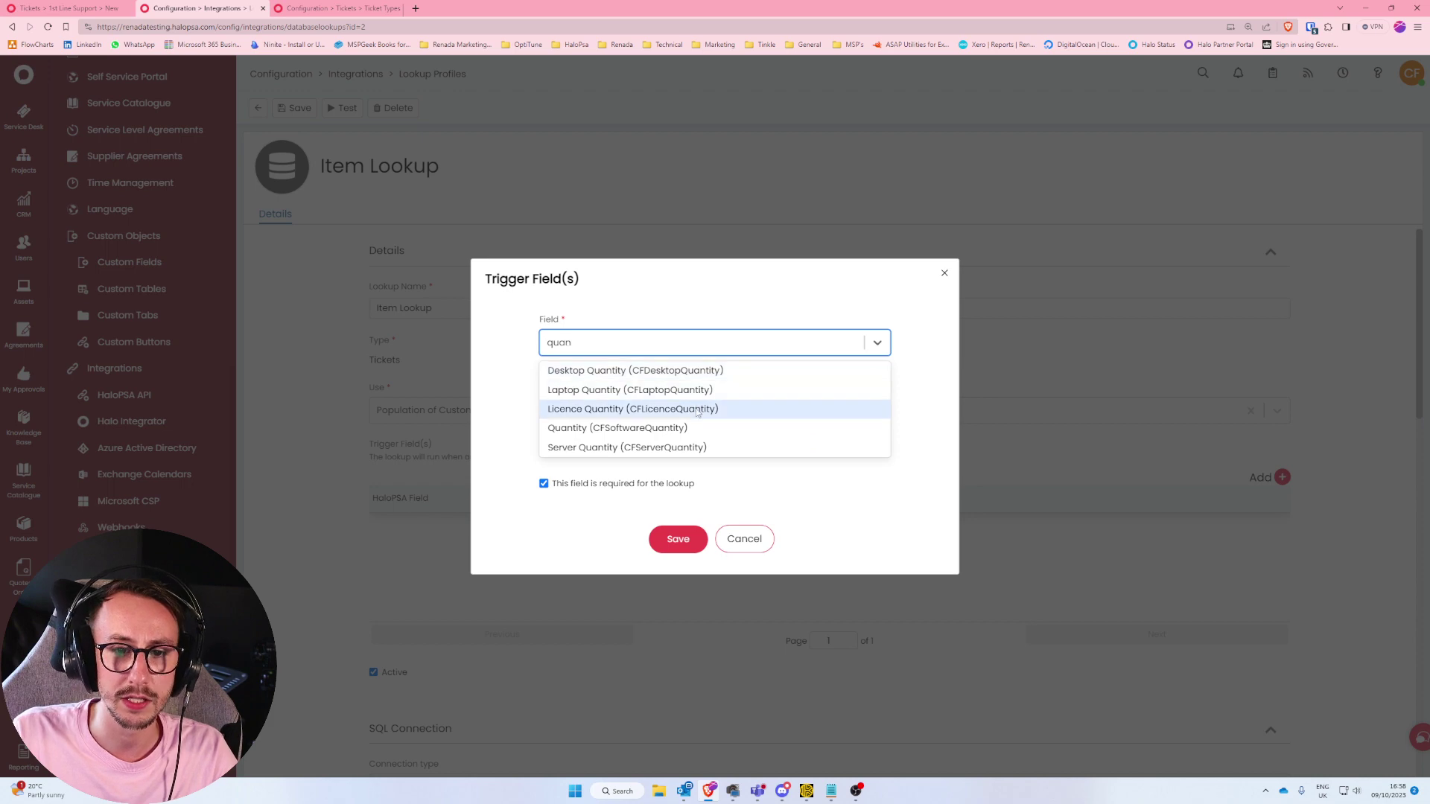
{"action": "left_click", "coordinate": [698, 412]}
{"action": "left_click", "coordinate": [673, 534]}
{"action": "left_click", "coordinate": [294, 108]}
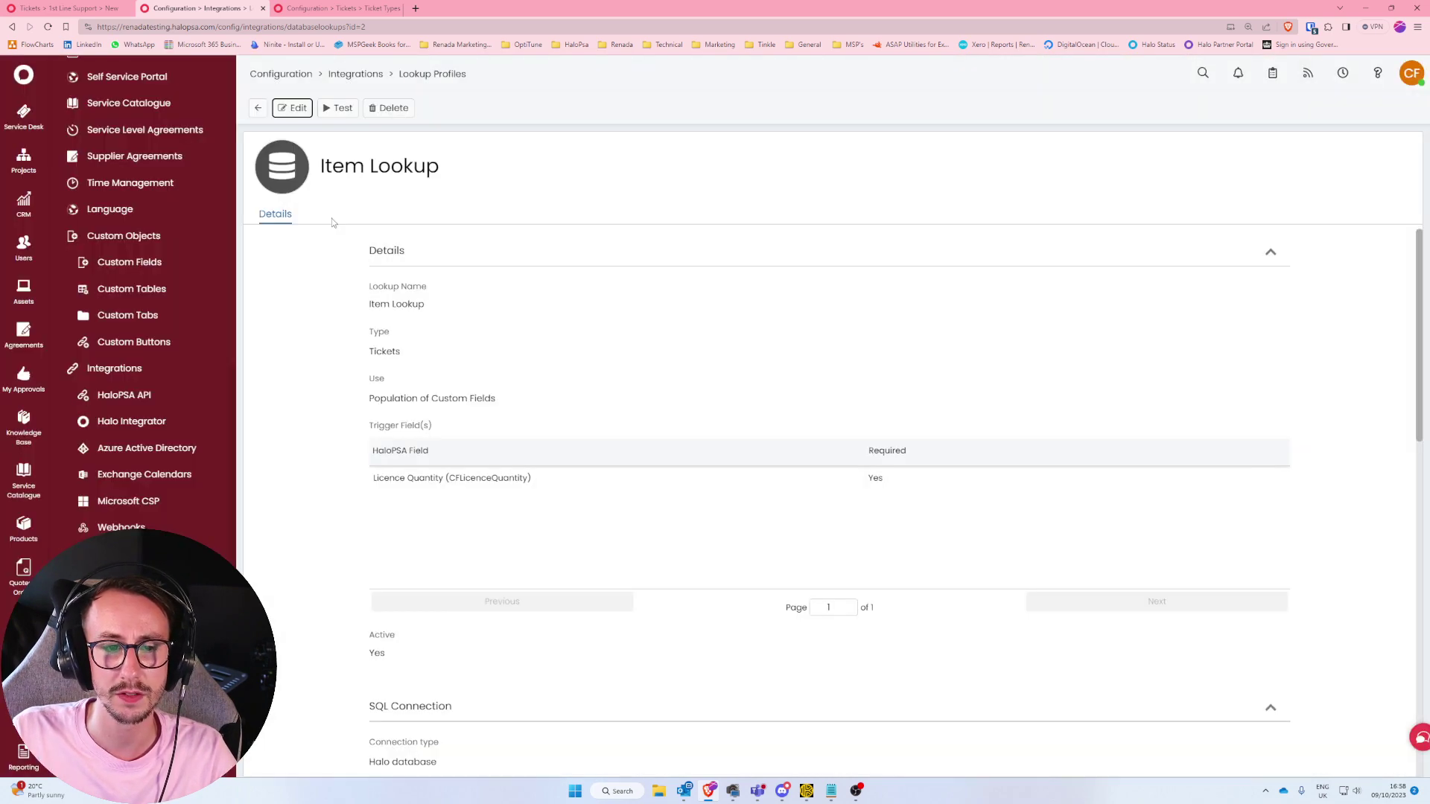
{"action": "left_click", "coordinate": [63, 9]}
On a reloaded ticket, set General User, Item 4 and Licence Quantity 5, filling Cost 34, Price 100, Total 170.
{"action": "key", "text": "F5"}
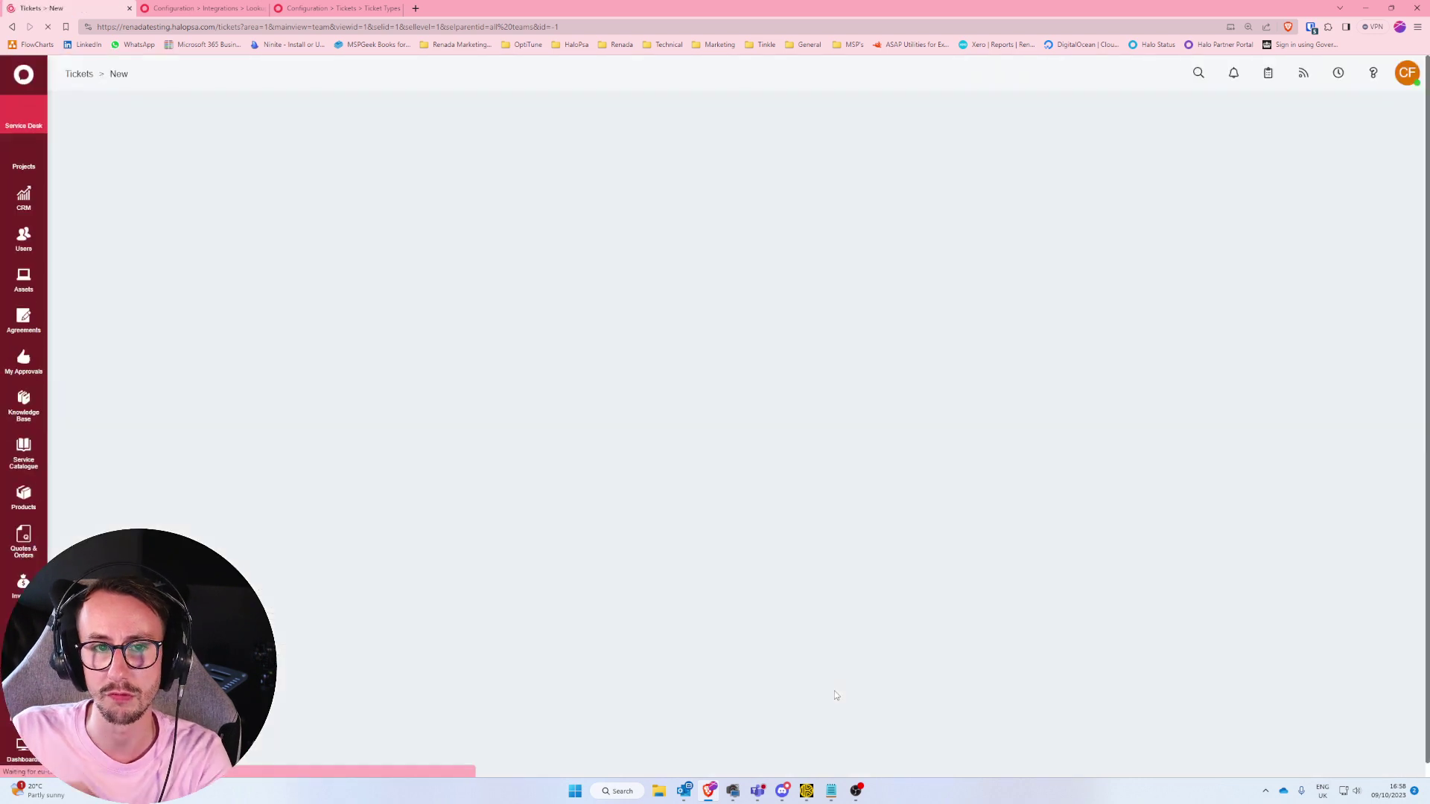
{"action": "type", "text": "gen"}
{"action": "left_click", "coordinate": [357, 293]}
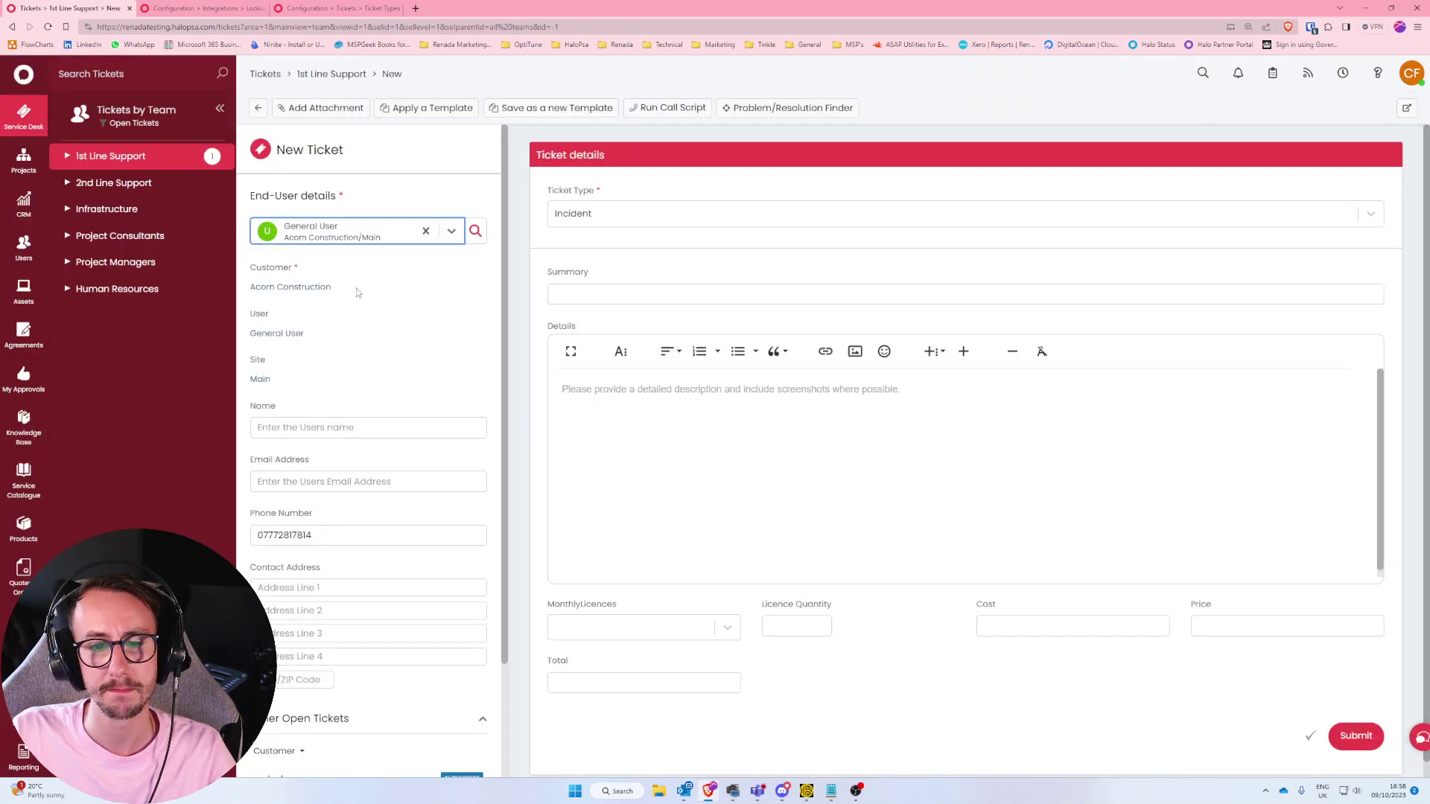
{"action": "left_click", "coordinate": [656, 627]}
{"action": "left_click", "coordinate": [661, 650]}
{"action": "left_click", "coordinate": [771, 628]}
{"action": "type", "text": "5"}
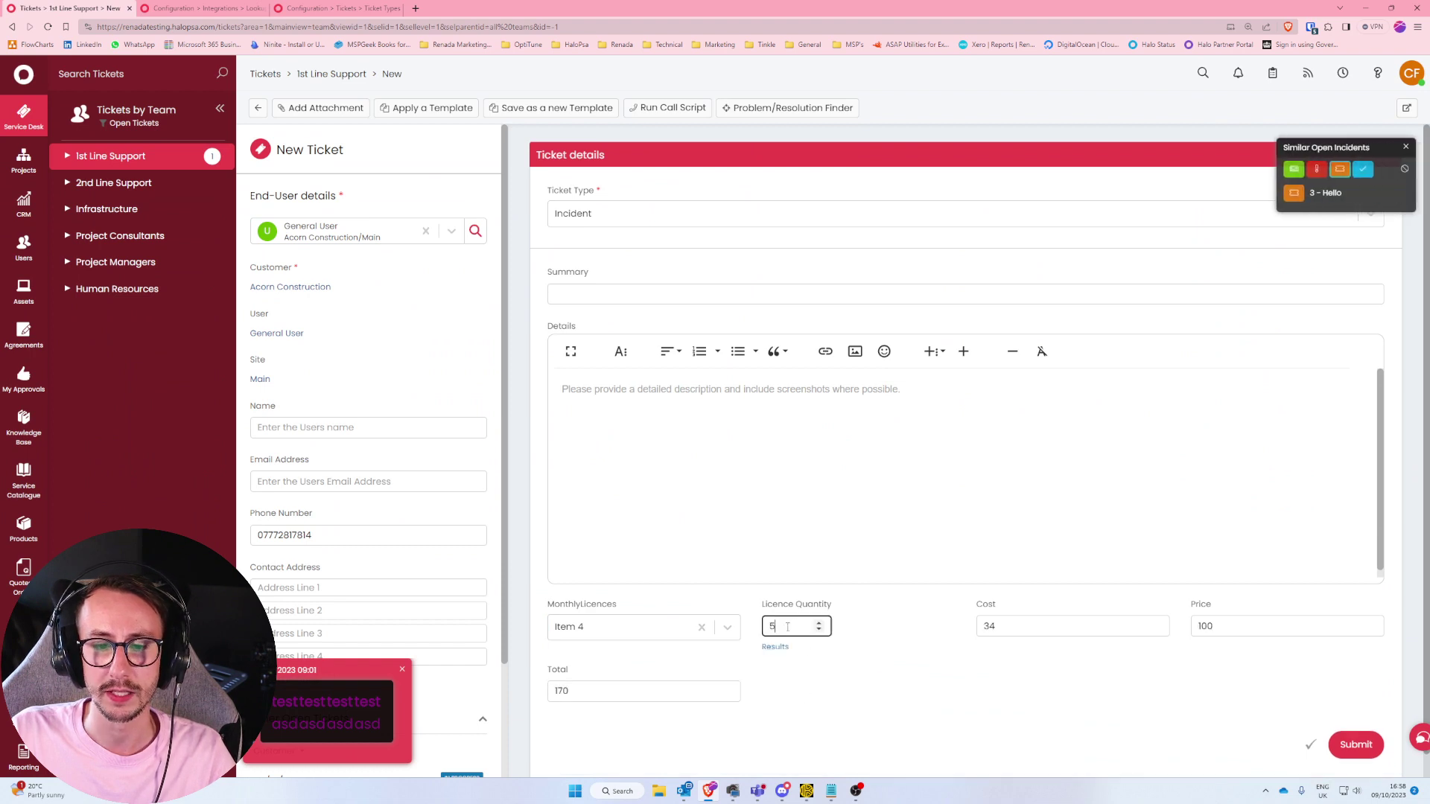
{"action": "left_click", "coordinate": [823, 711]}
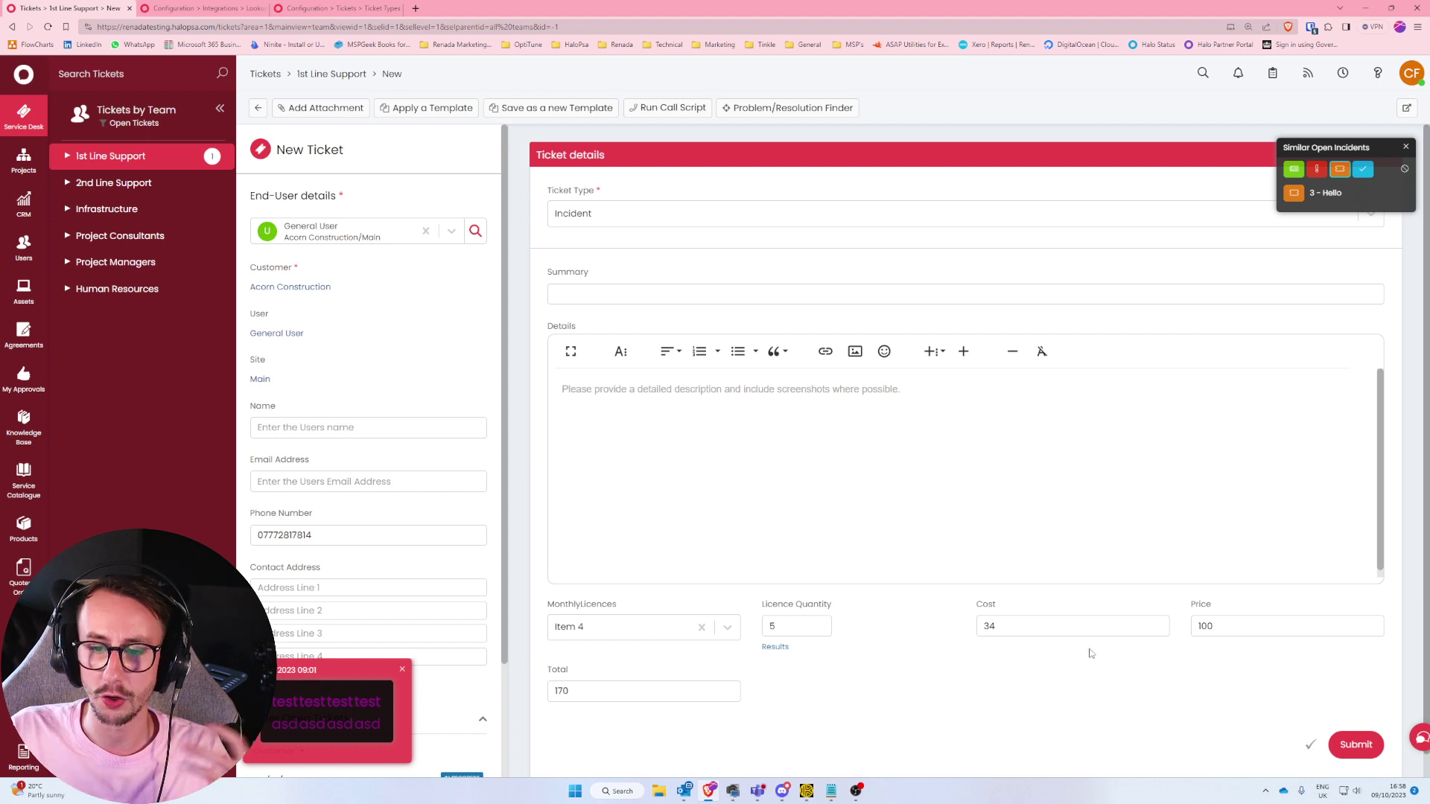
Add MonthlyLicences as a second trigger field on the Item Lookup.
{"action": "left_click", "coordinate": [187, 9]}
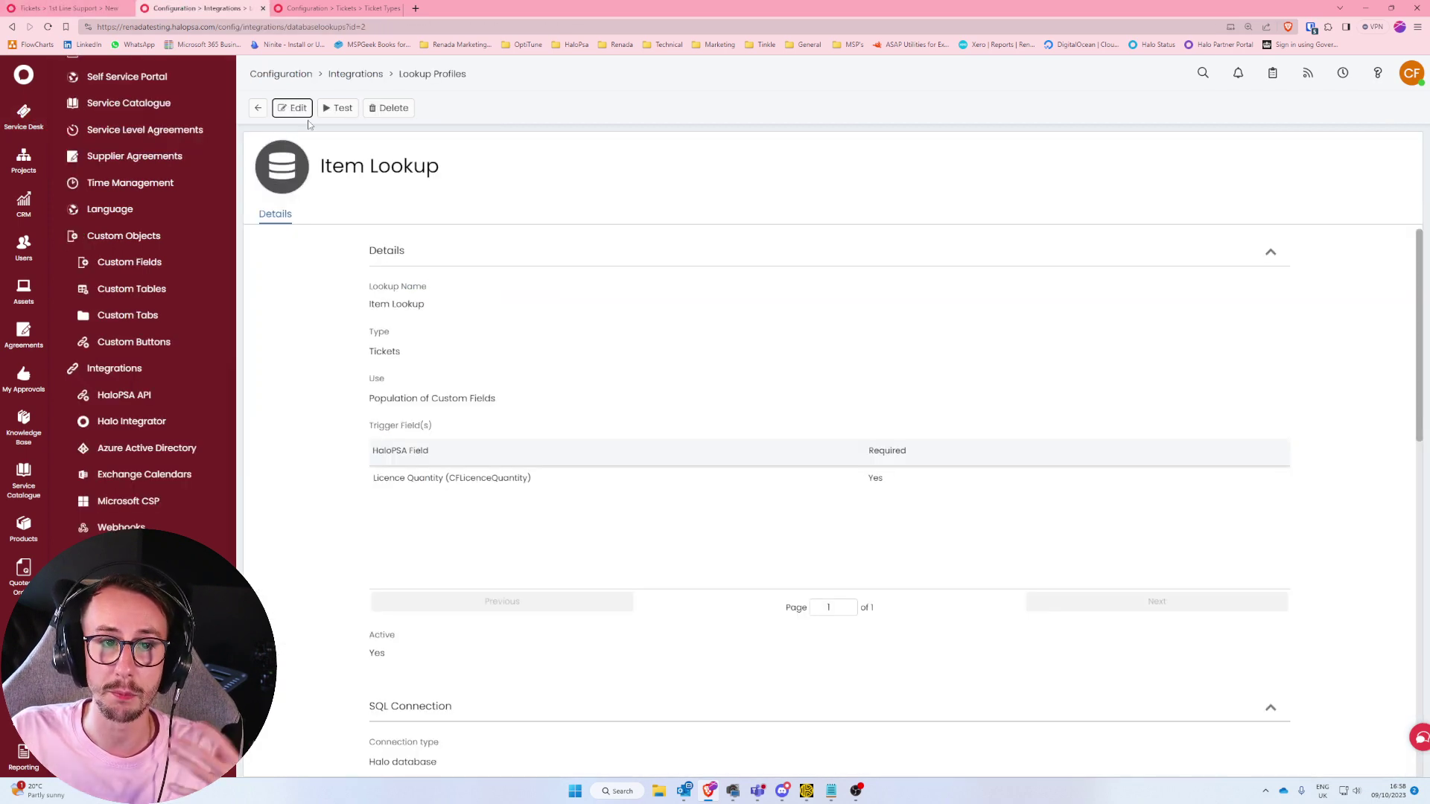
{"action": "left_click", "coordinate": [1296, 480]}
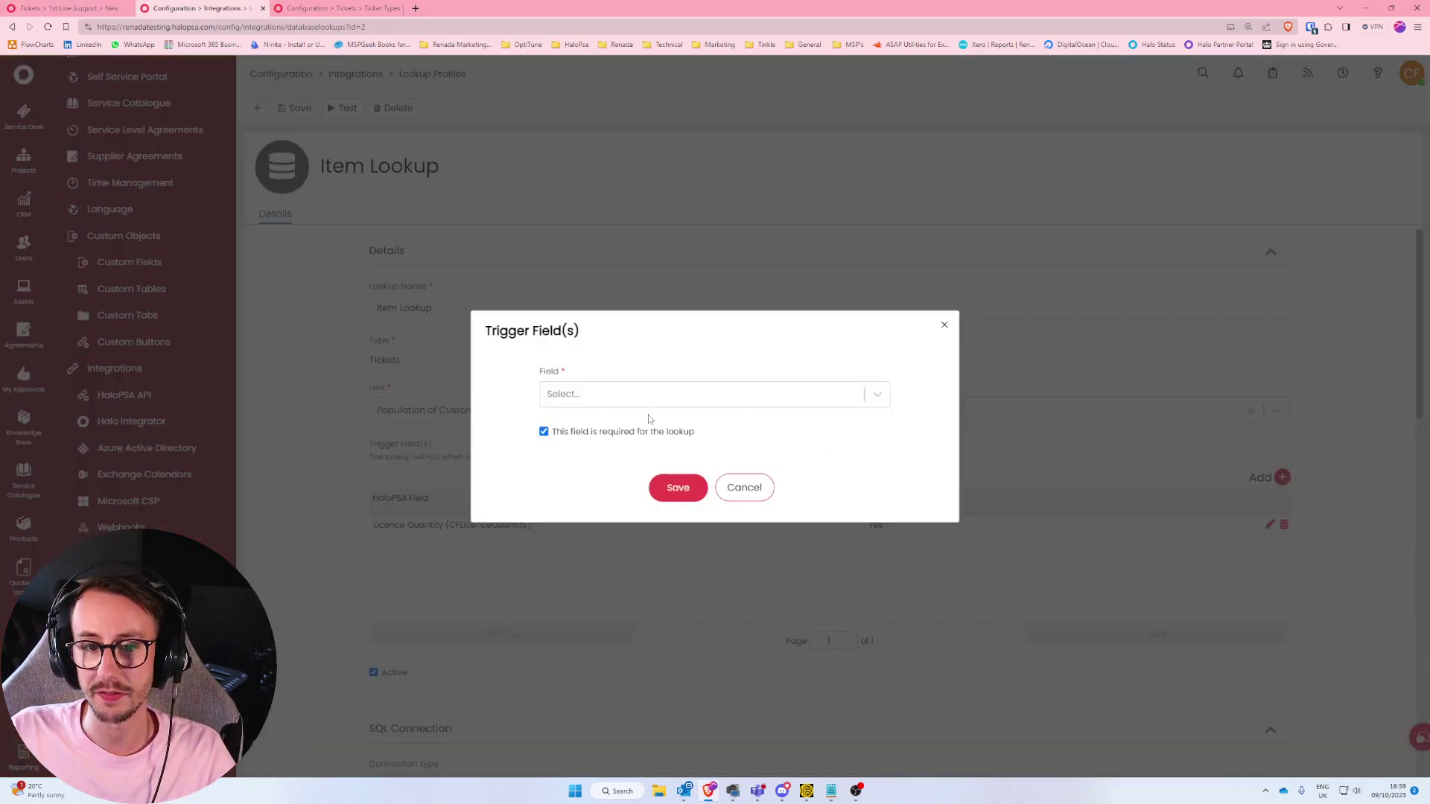
{"action": "type", "text": "cfmon"}
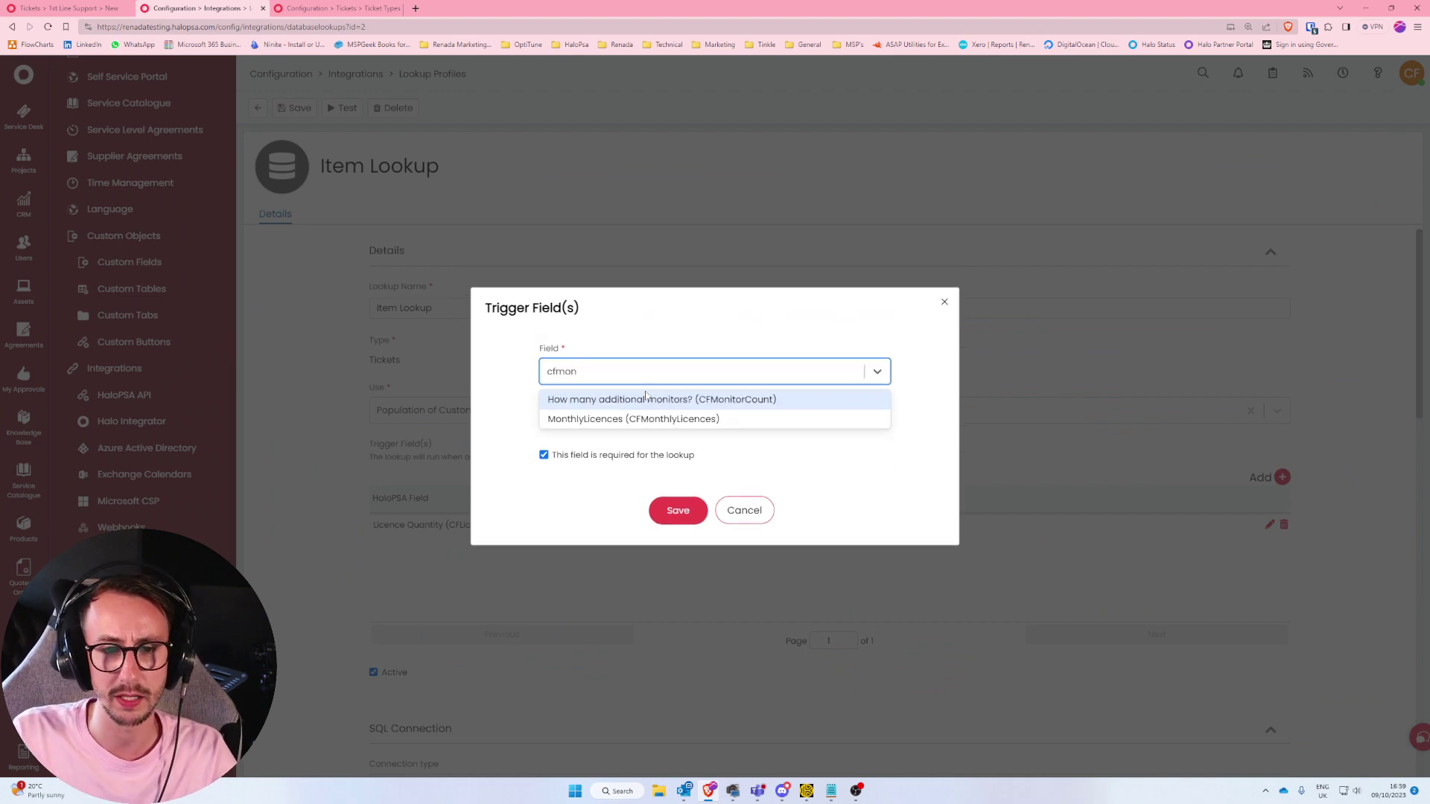
{"action": "left_click", "coordinate": [634, 419]}
{"action": "left_click", "coordinate": [677, 485]}
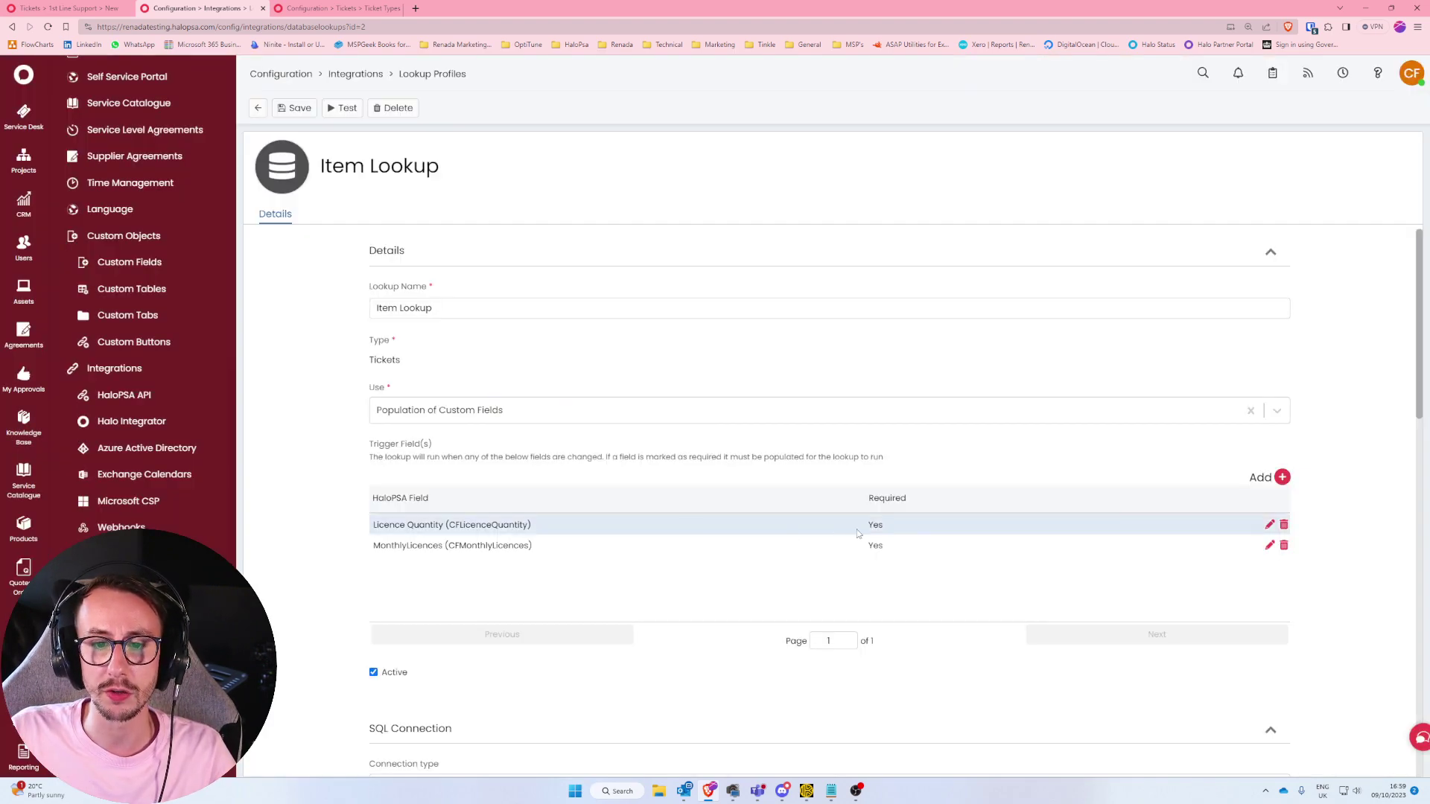
Make the Licence Quantity and MonthlyLicences triggers not required and save the profile.
{"action": "left_click", "coordinate": [1269, 524]}
{"action": "left_click", "coordinate": [637, 434]}
{"action": "left_click", "coordinate": [677, 487]}
{"action": "left_click", "coordinate": [1269, 545]}
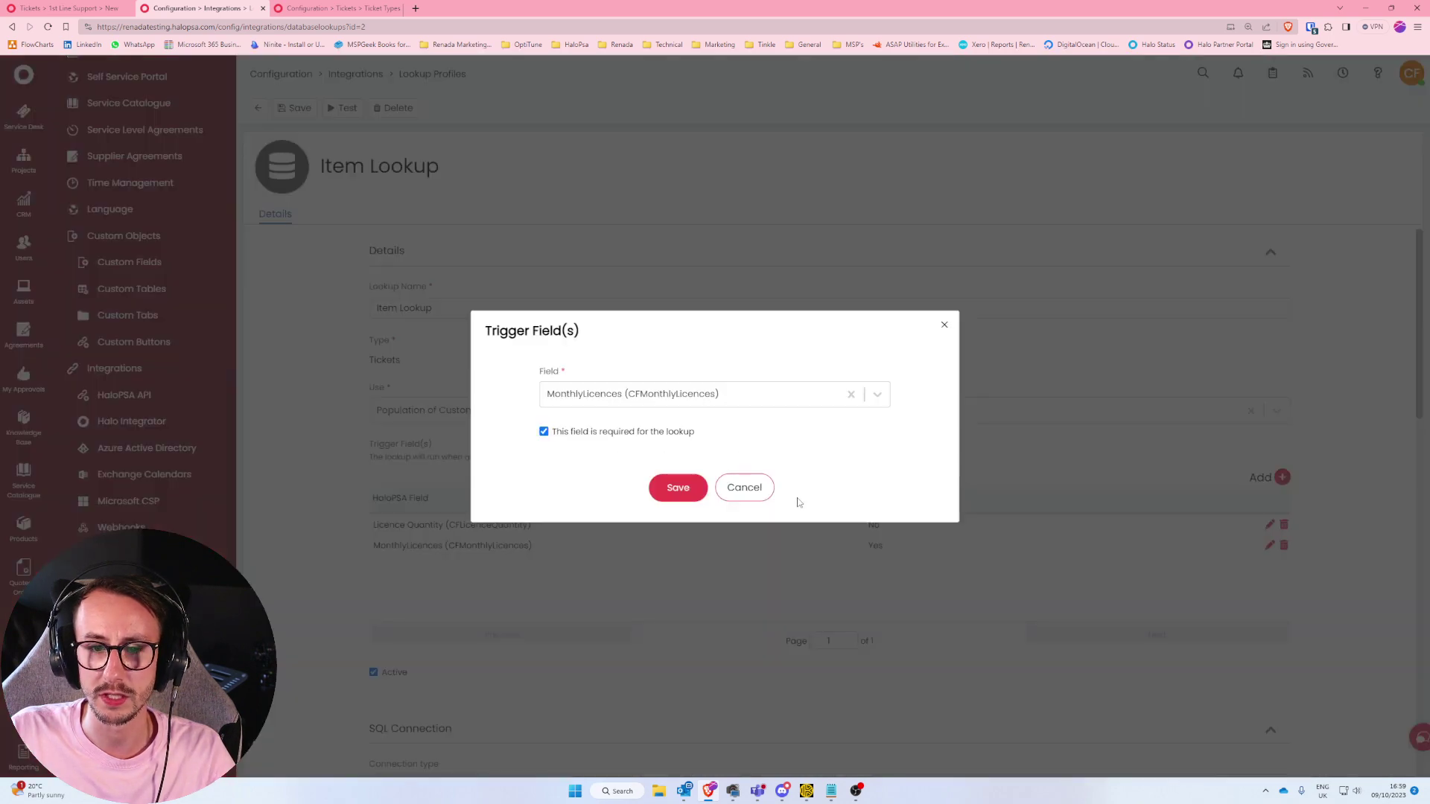
{"action": "left_click", "coordinate": [667, 437]}
{"action": "left_click", "coordinate": [678, 487]}
{"action": "left_click", "coordinate": [293, 108]}
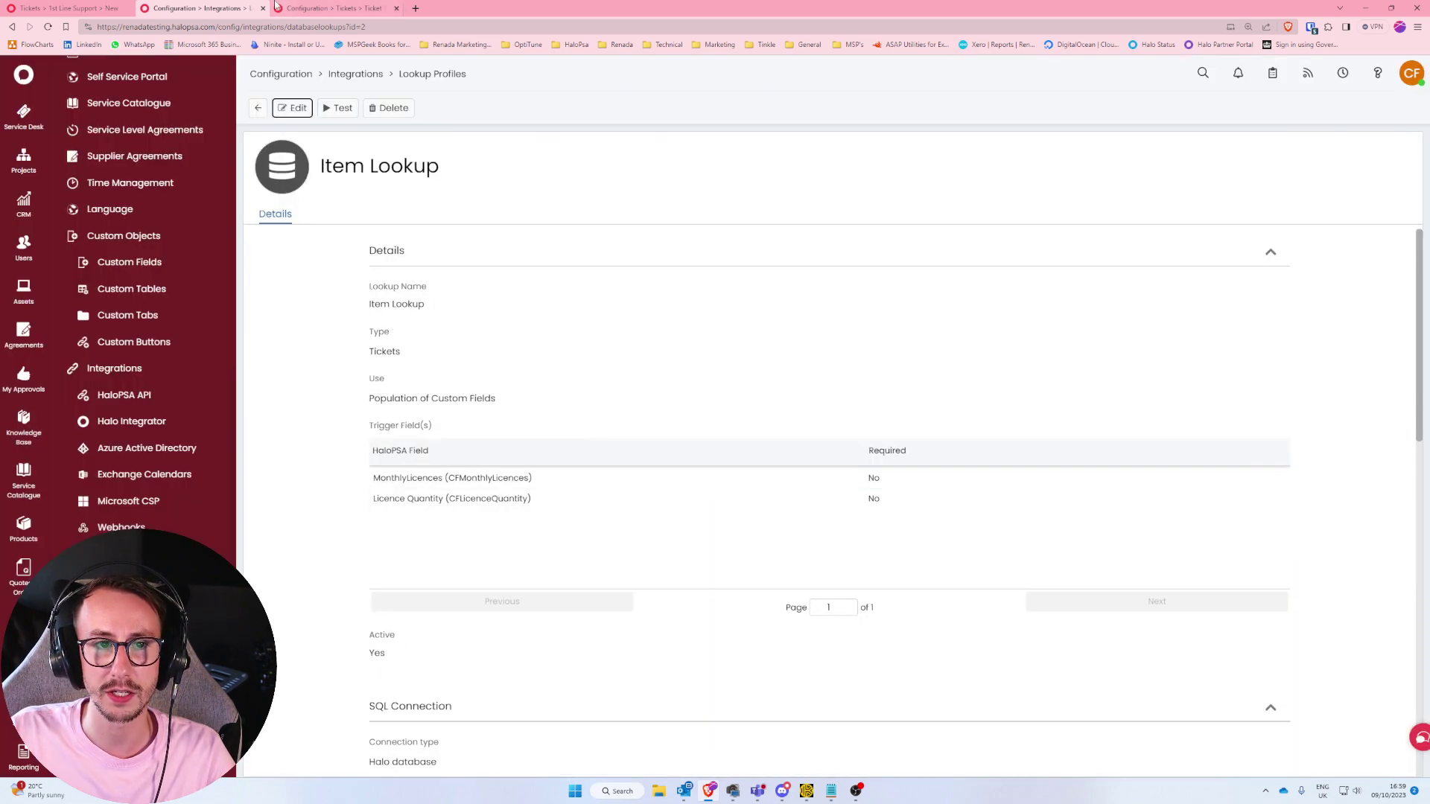
{"action": "left_click", "coordinate": [328, 8]}
{"action": "left_click", "coordinate": [64, 8]}
Reload the ticket and set General User, MonthlyLicences Item 4 and Licence Quantity 5.
{"action": "key", "text": "F5"}
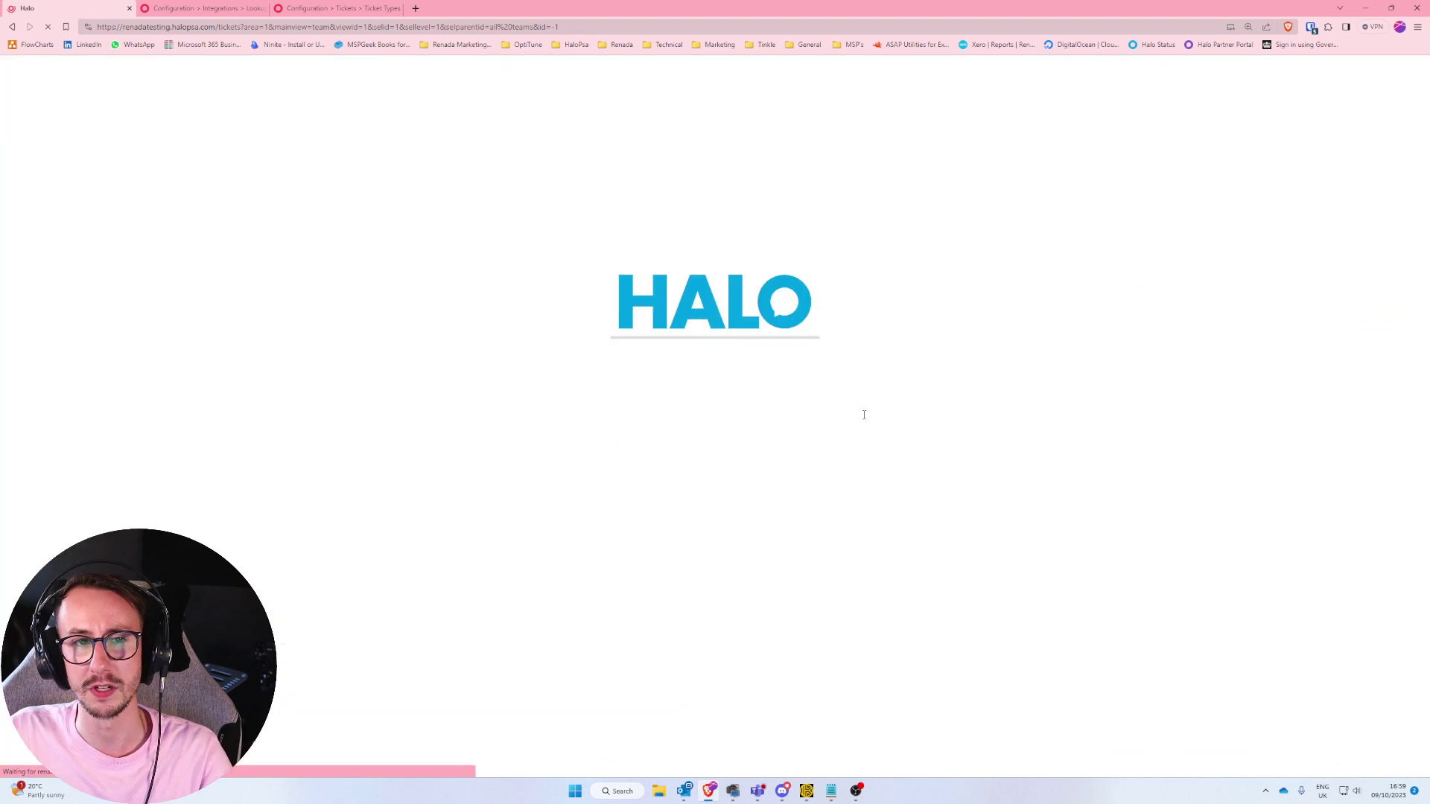
{"action": "type", "text": "ge"}
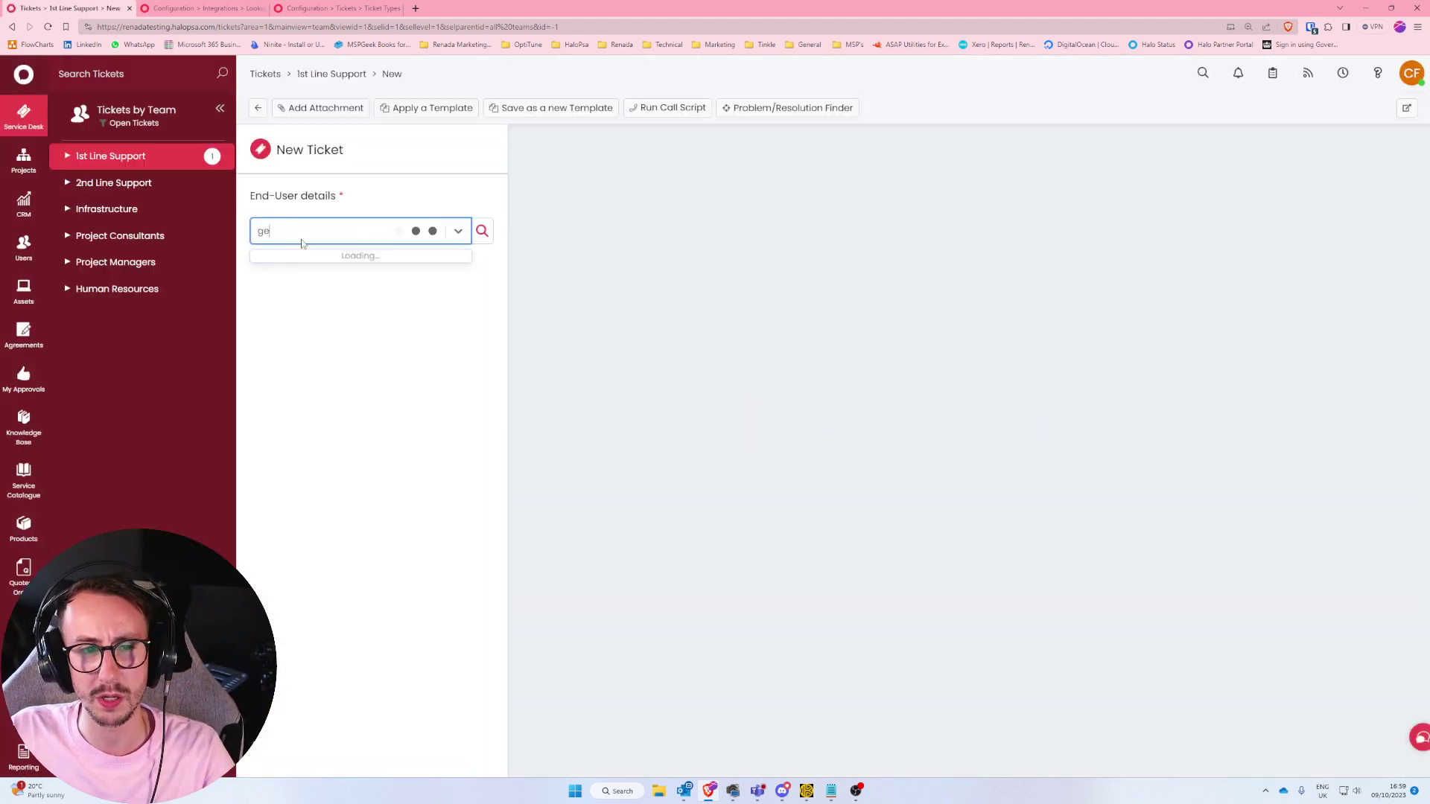
{"action": "left_click", "coordinate": [303, 257]}
{"action": "left_click", "coordinate": [621, 635]}
{"action": "left_click", "coordinate": [618, 654]}
{"action": "left_click", "coordinate": [813, 627]}
{"action": "type", "text": "5"}
{"action": "key", "text": "Tab"}
{"action": "key", "text": "Tab"}
{"action": "left_click", "coordinate": [866, 704]}
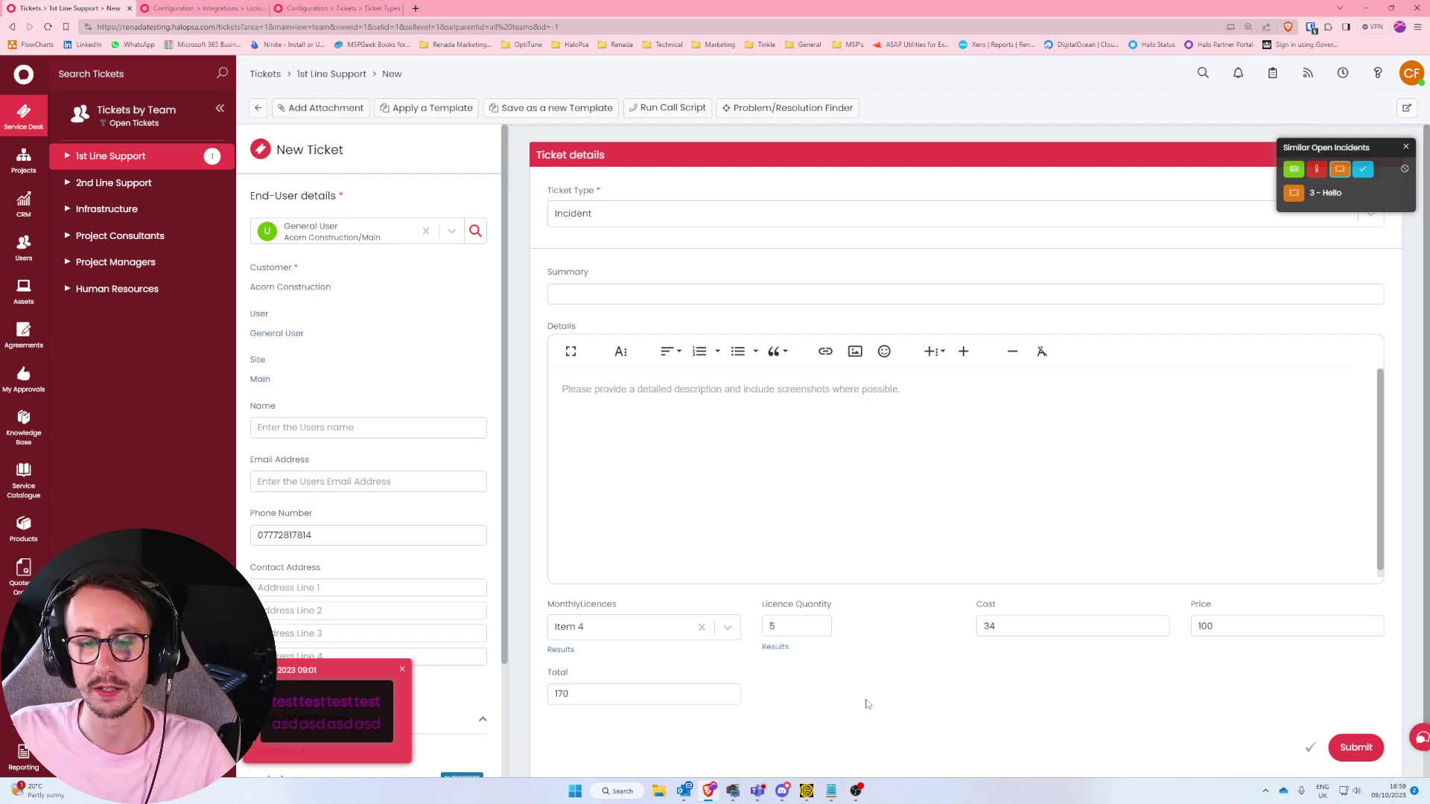
Switch to Youtube Item with quantity 4, then back to Item 4 with 5, checking Cost 34, Price 100, Total 170.
{"action": "left_click", "coordinate": [649, 631]}
{"action": "left_click", "coordinate": [596, 672]}
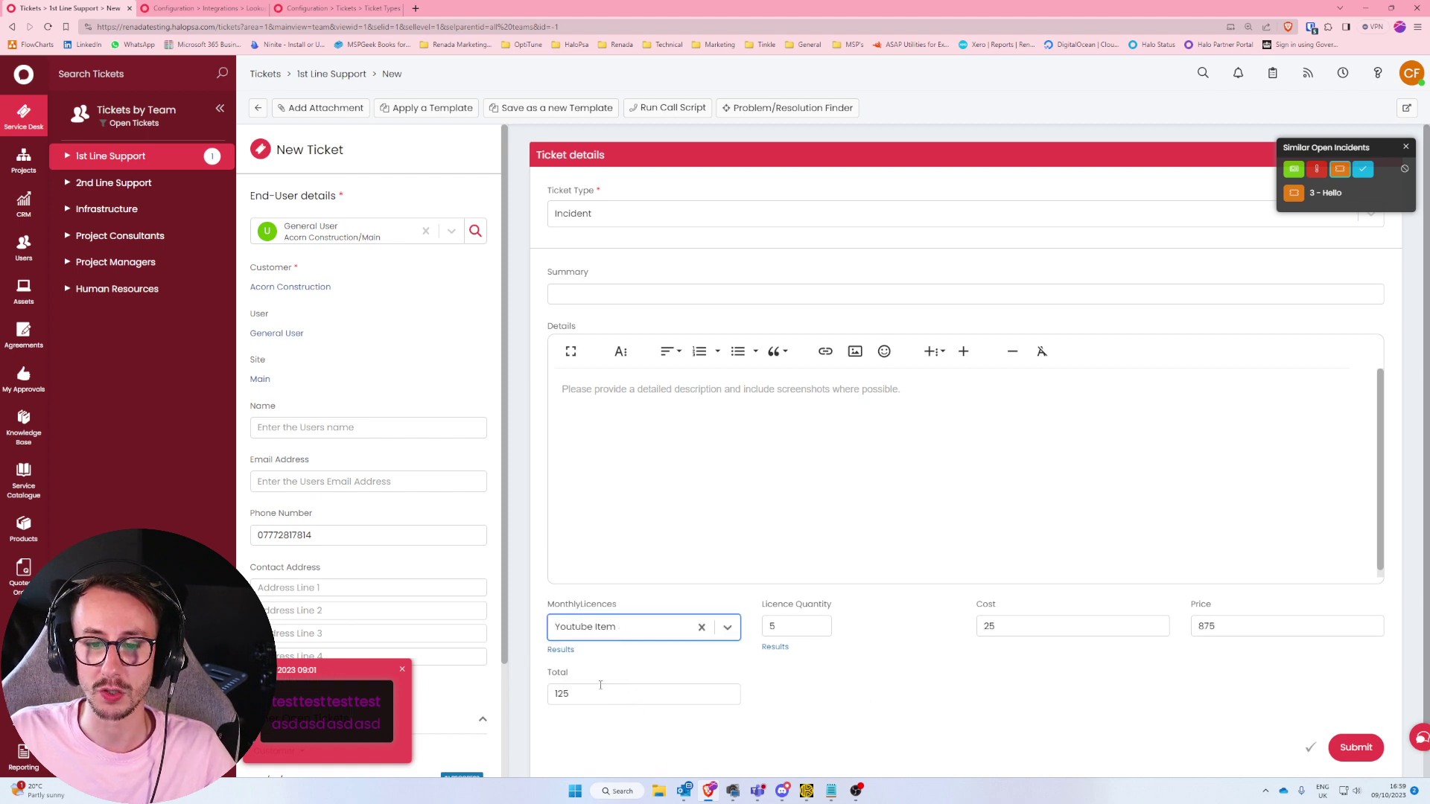
{"action": "left_click", "coordinate": [818, 630]}
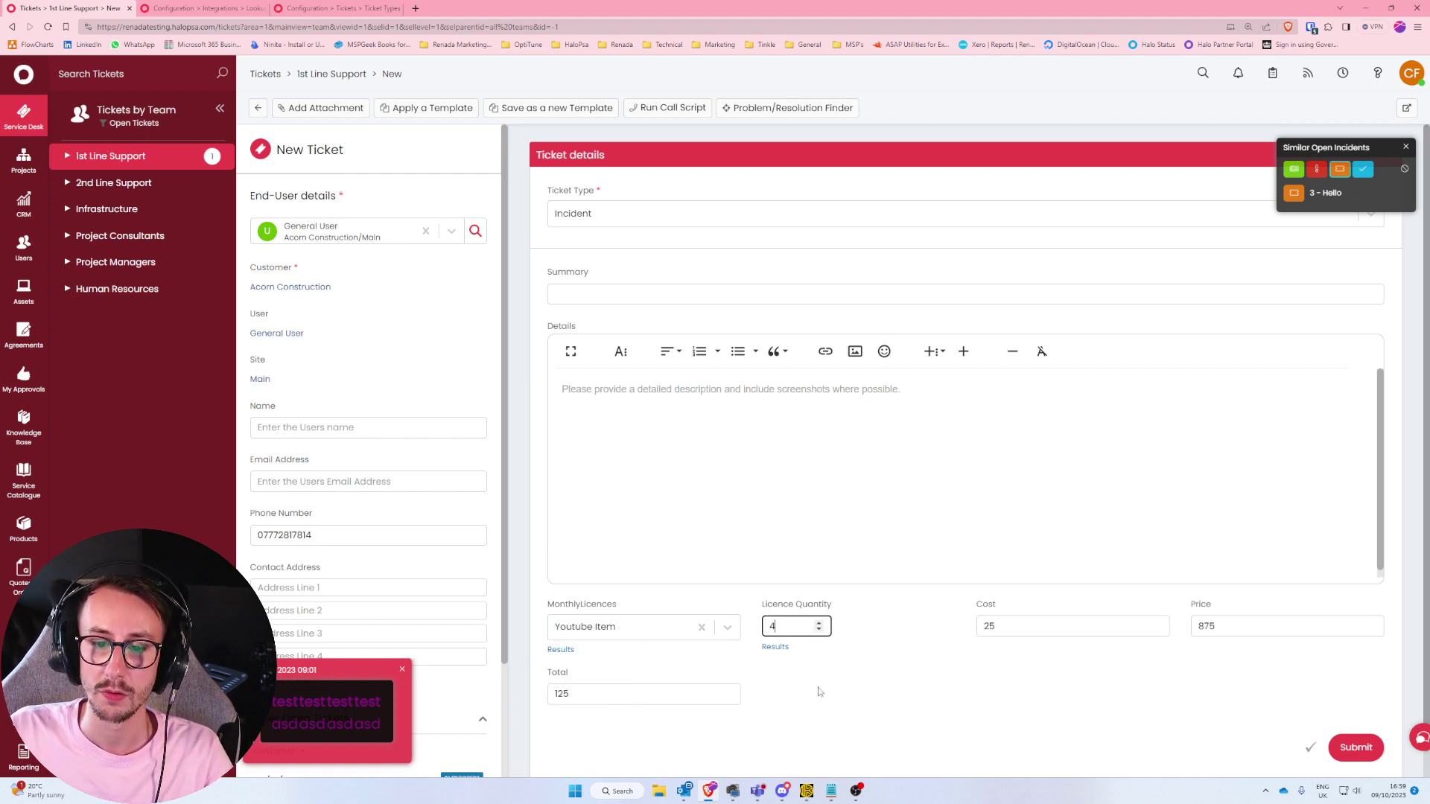
{"action": "left_click", "coordinate": [819, 692]}
{"action": "left_click", "coordinate": [645, 629]}
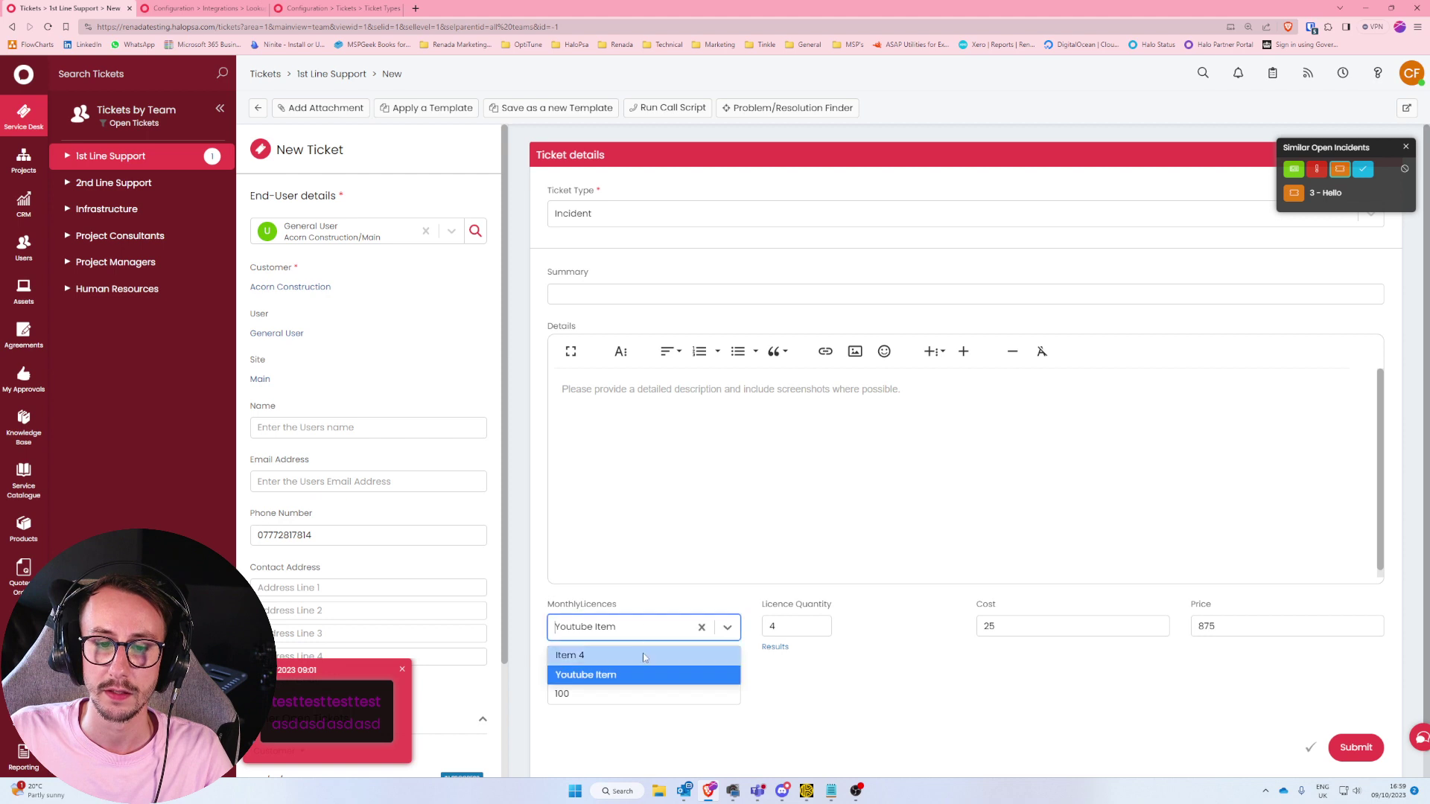
{"action": "left_click", "coordinate": [645, 656]}
{"action": "left_click", "coordinate": [795, 627]}
{"action": "key", "text": "Up"}
{"action": "left_click", "coordinate": [823, 696]}
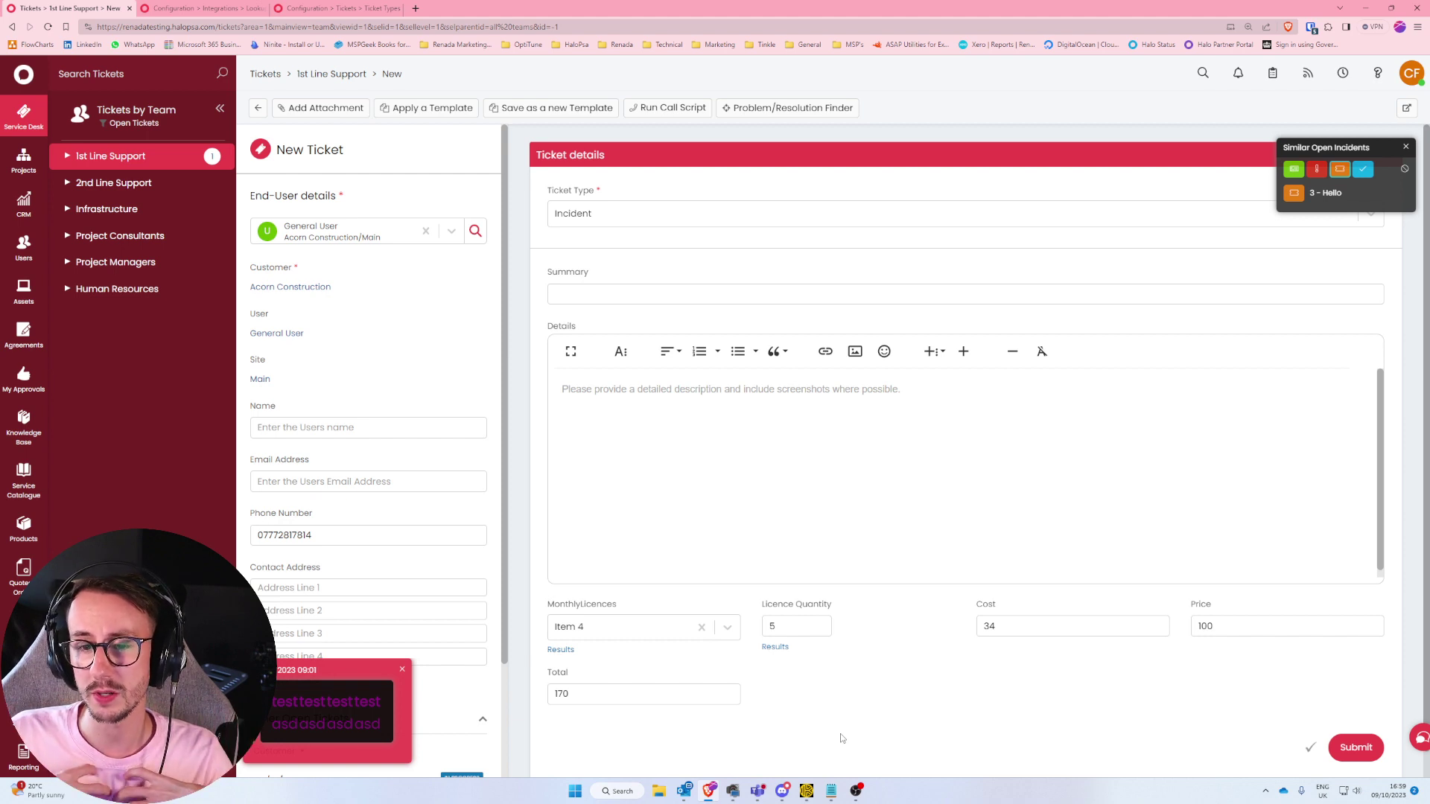
{"action": "left_click_drag", "start_coordinate": [970, 605], "coordinate": [1255, 668]}
Clear the highlight, dismiss the Outlook notification and return to the Item Lookup profile.
{"action": "left_click", "coordinate": [1257, 671]}
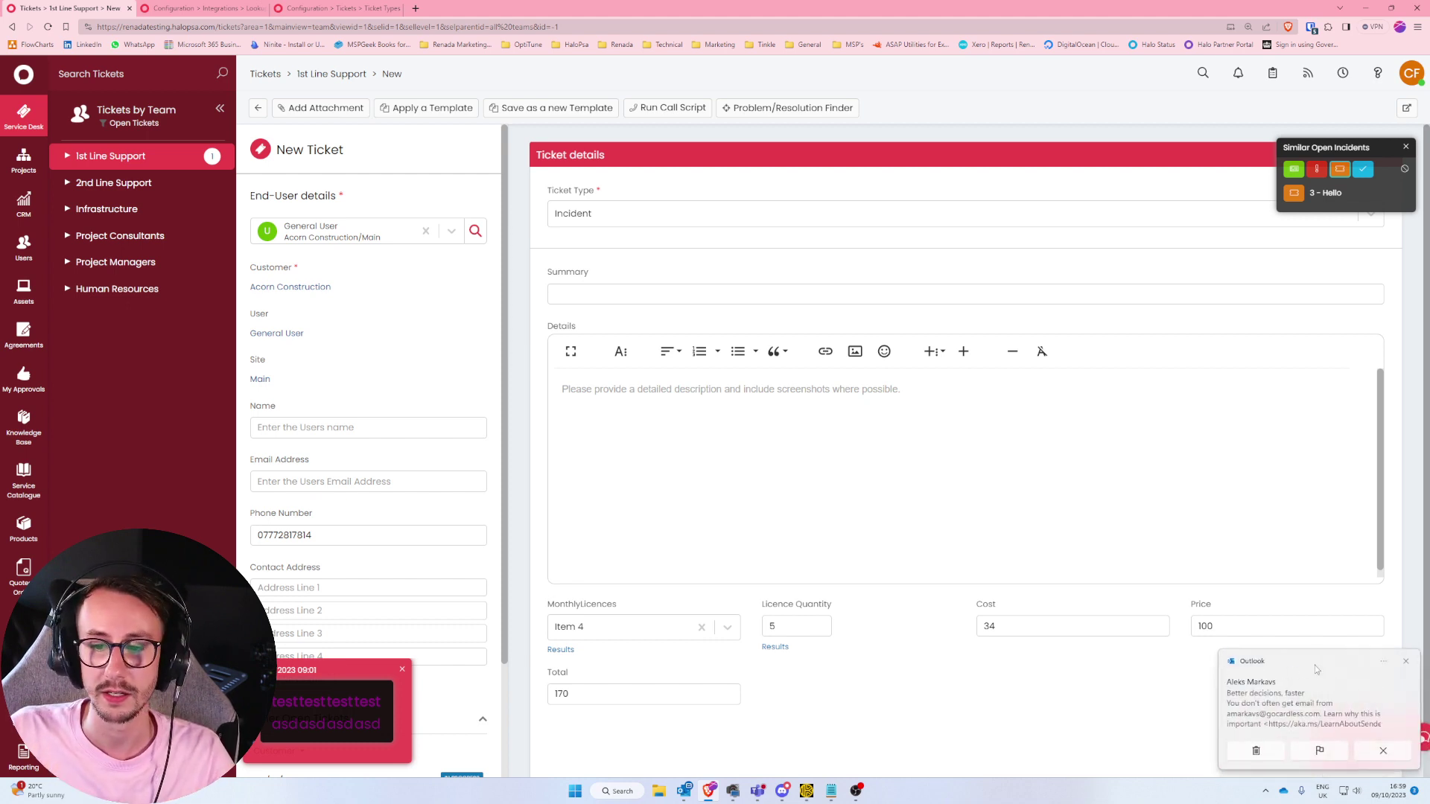
{"action": "left_click", "coordinate": [1407, 662]}
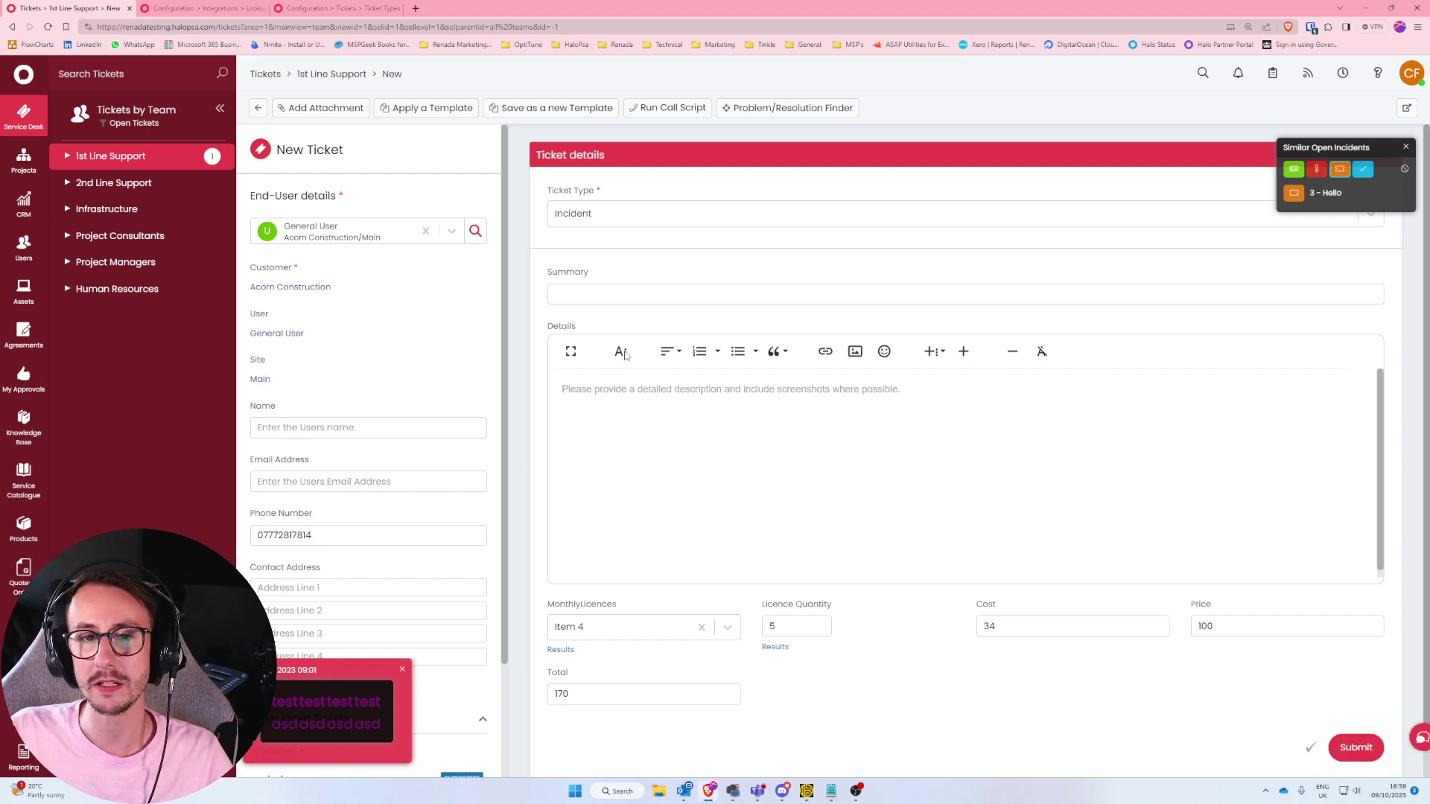
{"action": "left_click", "coordinate": [197, 8]}
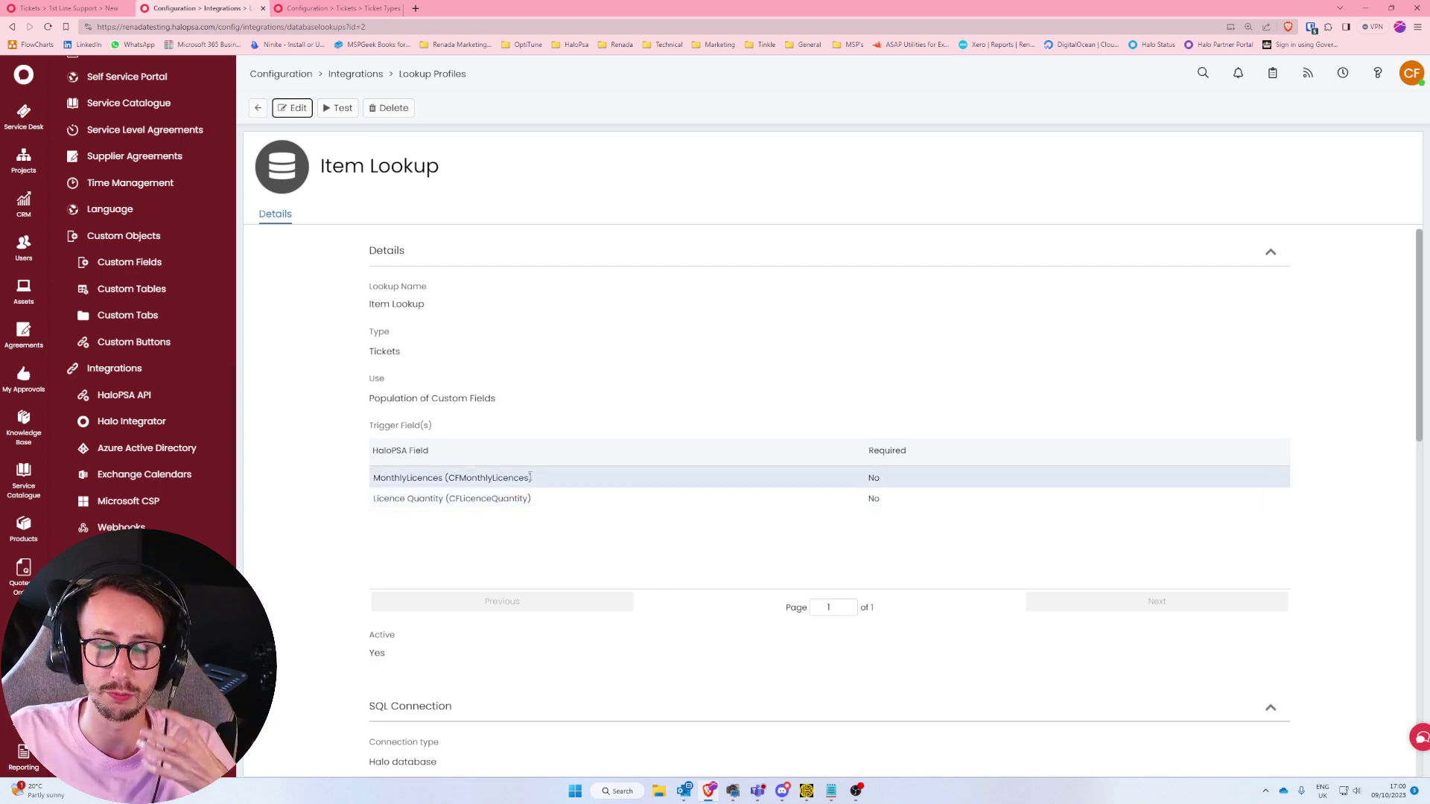
{"action": "scroll", "coordinate": [533, 480], "scroll_direction": "down", "scroll_amount": 4}
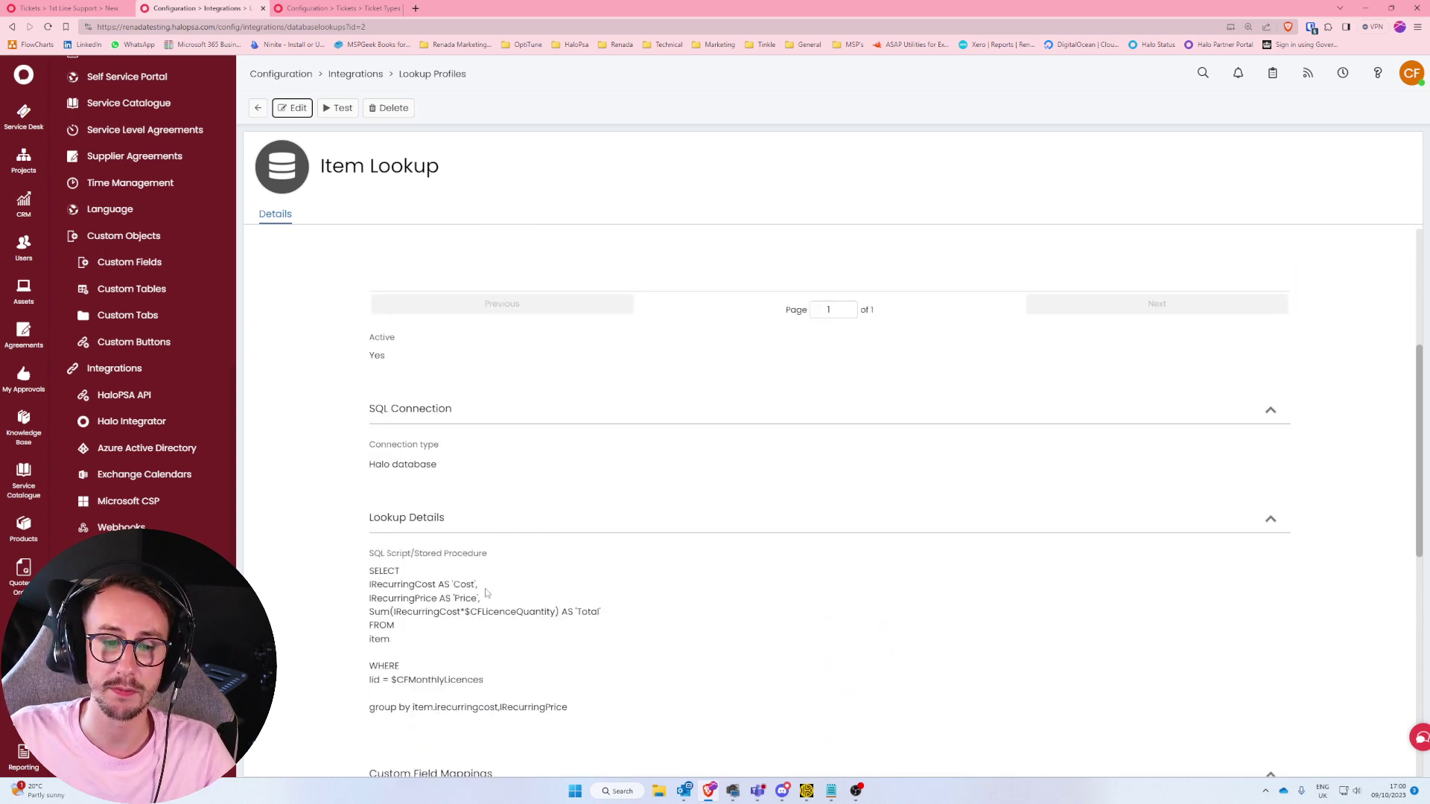
{"action": "left_click_drag", "start_coordinate": [370, 618], "coordinate": [632, 614]}
{"action": "left_click", "coordinate": [633, 615]}
{"action": "scroll", "coordinate": [633, 614], "scroll_direction": "down", "scroll_amount": 4}
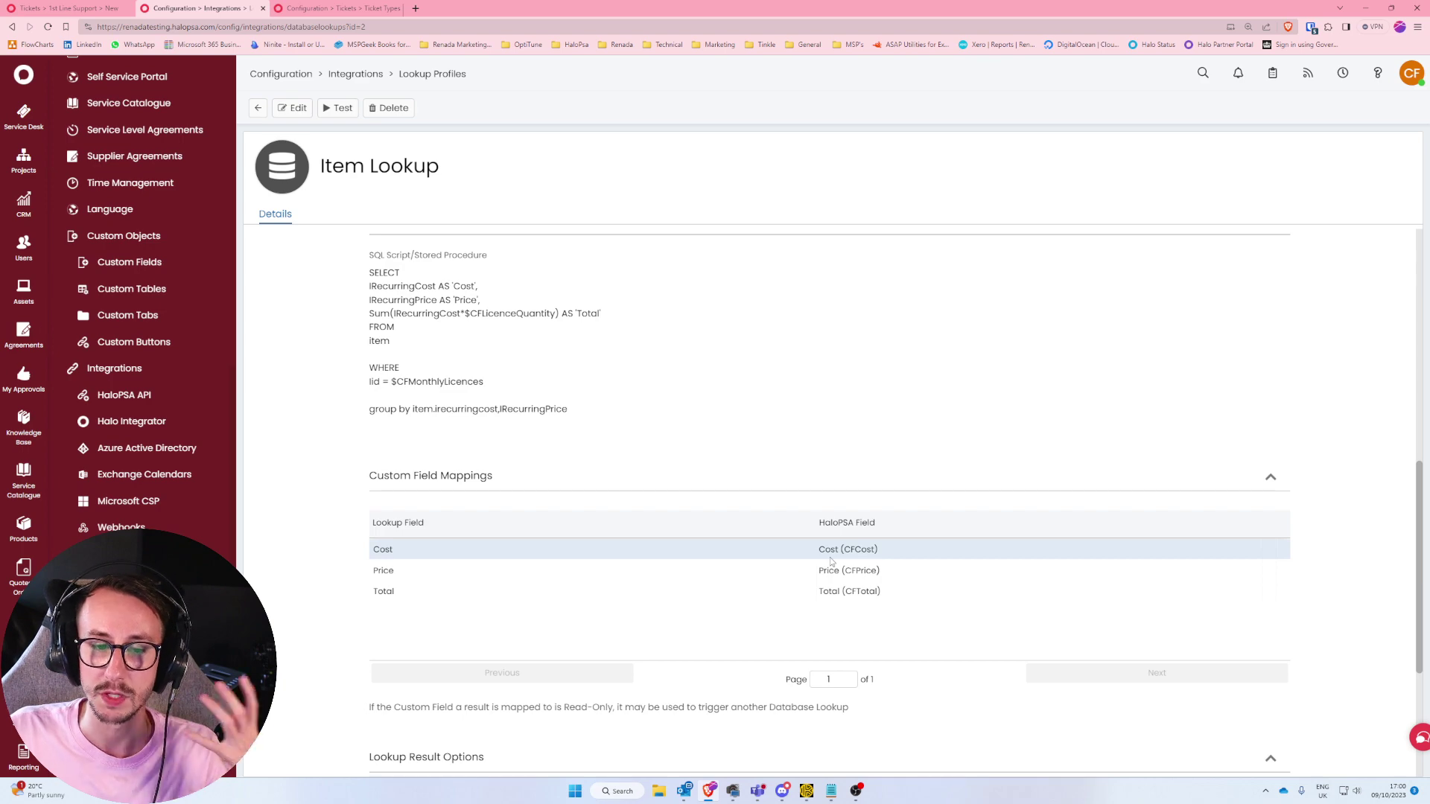
{"action": "scroll", "coordinate": [830, 587], "scroll_direction": "up", "scroll_amount": 5}
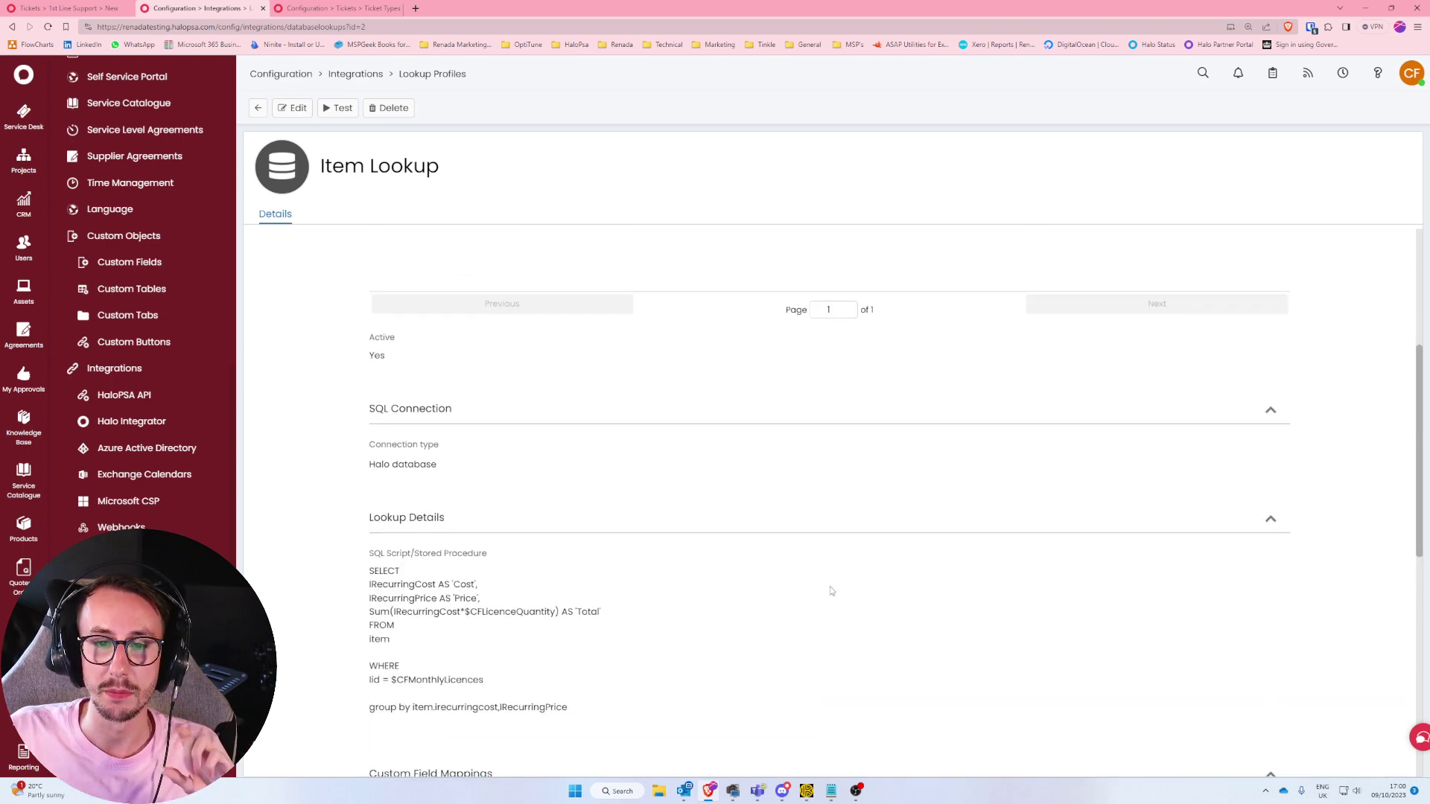